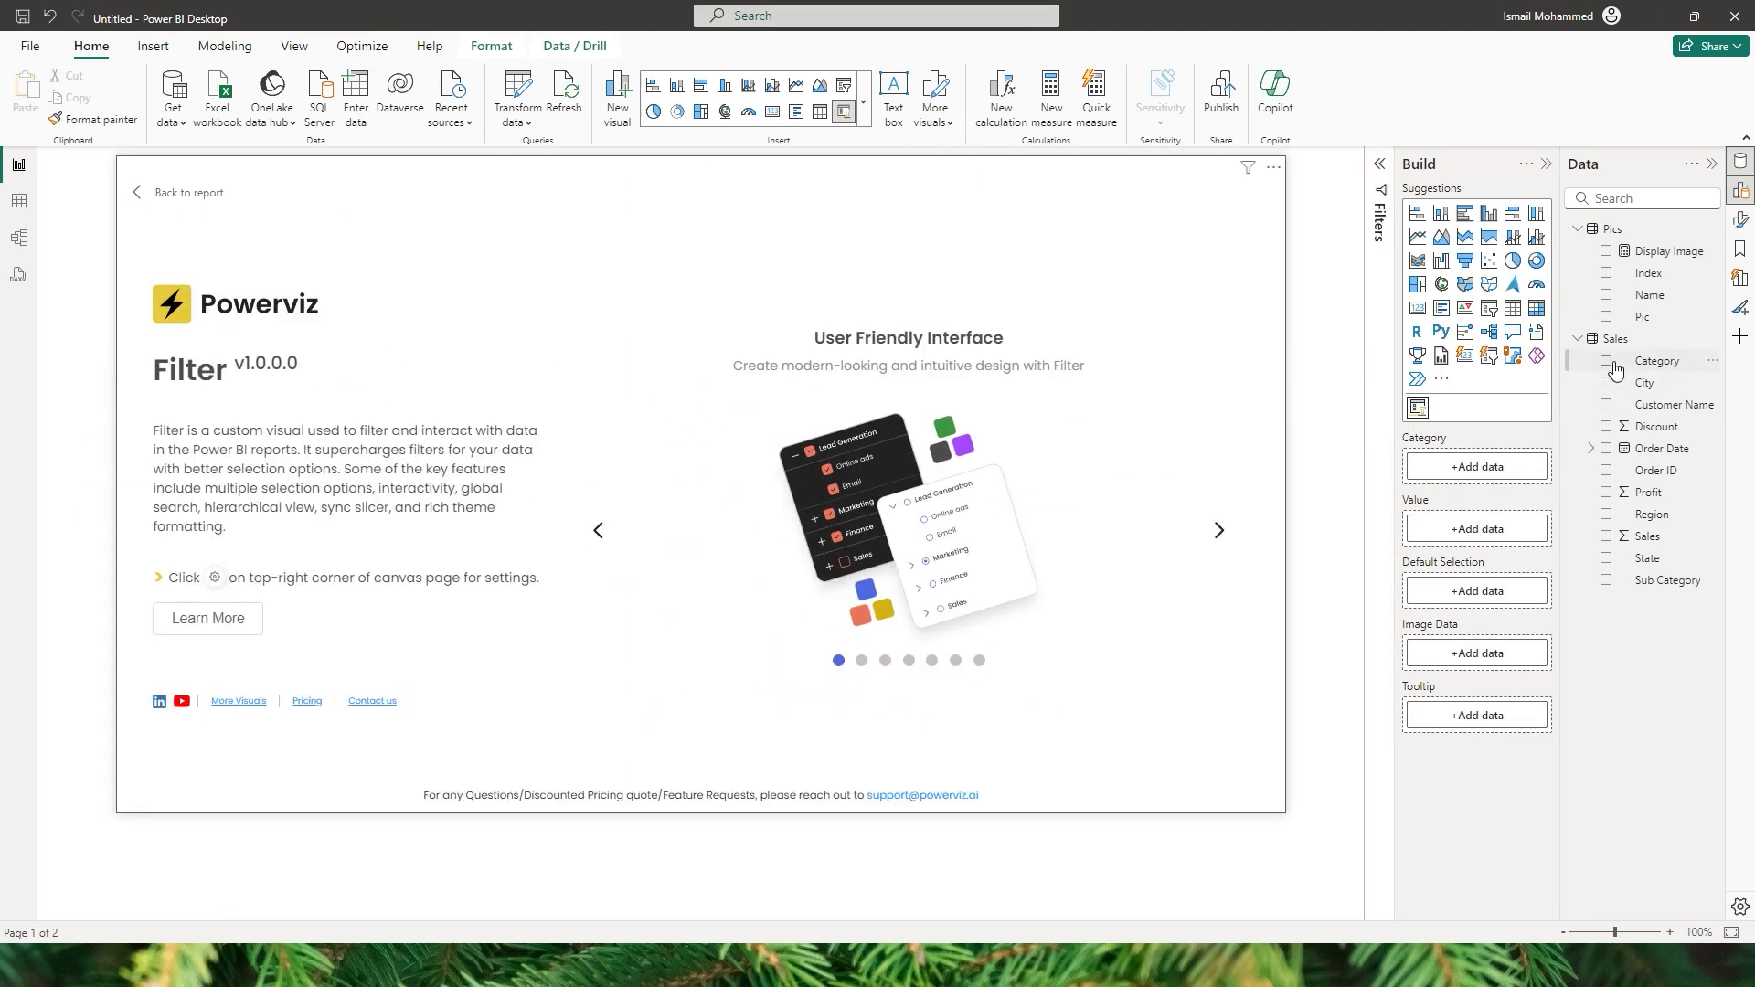
- Add the Category, Sub Category and City fields to the Filter visual's Category well
left_click(1608, 361)
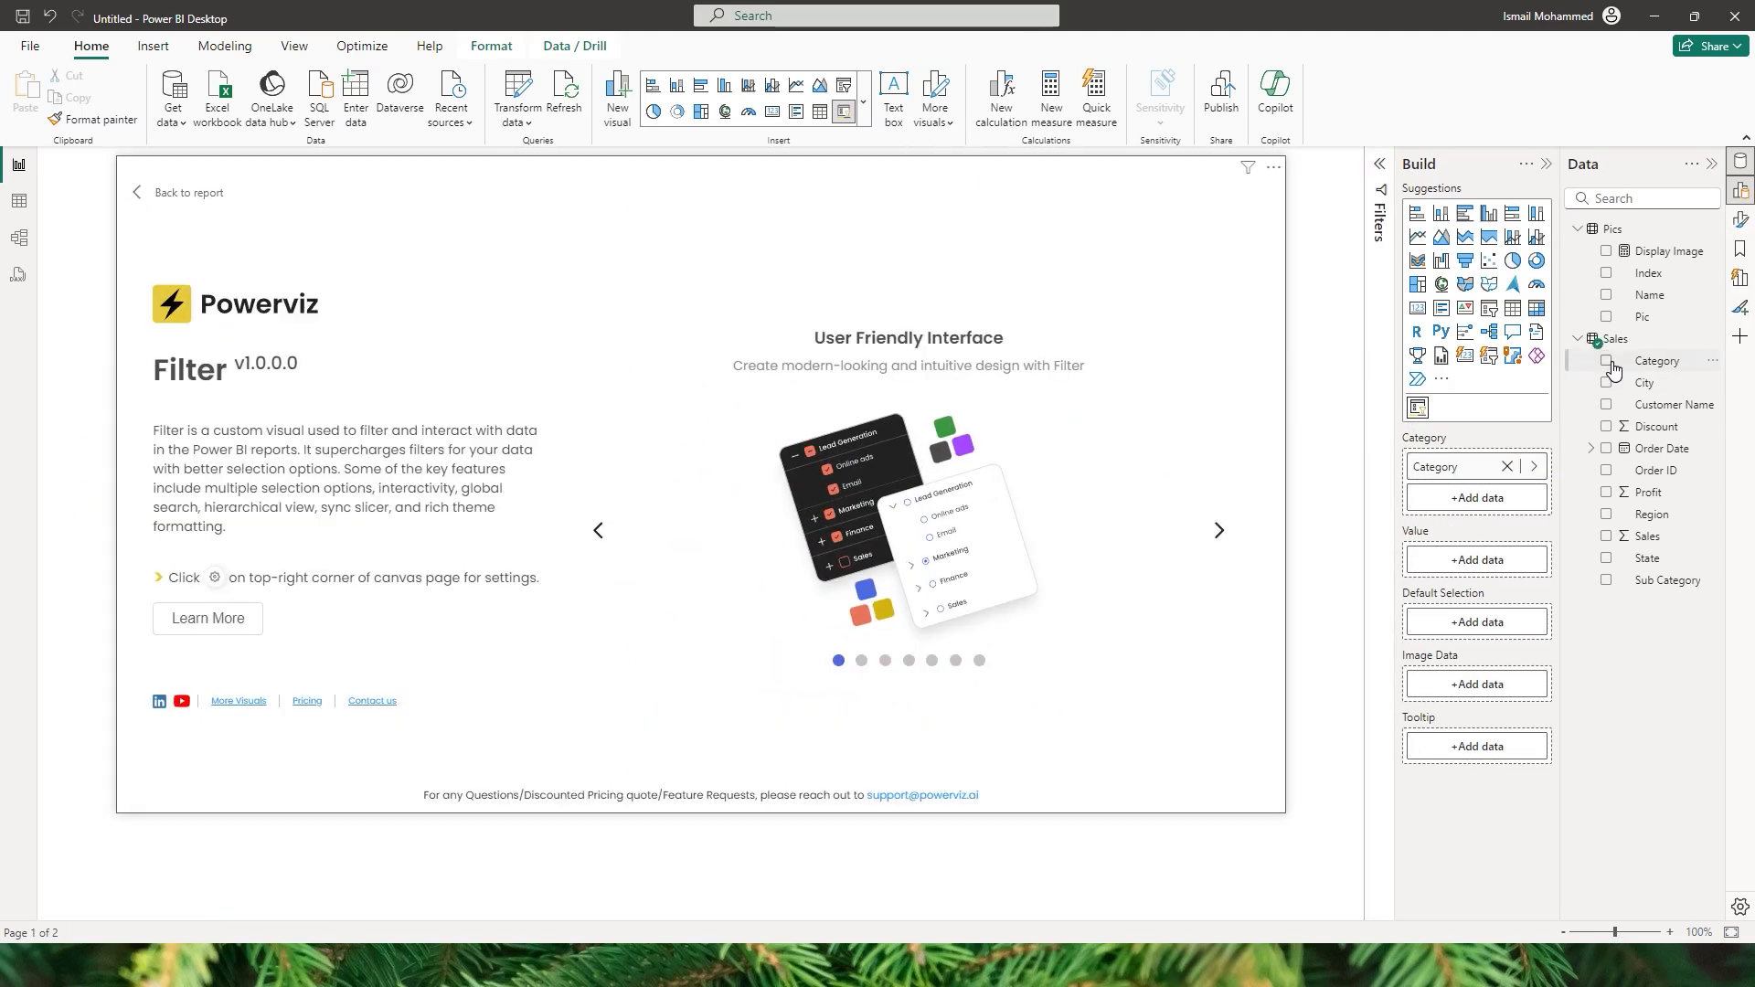
left_click(1608, 581)
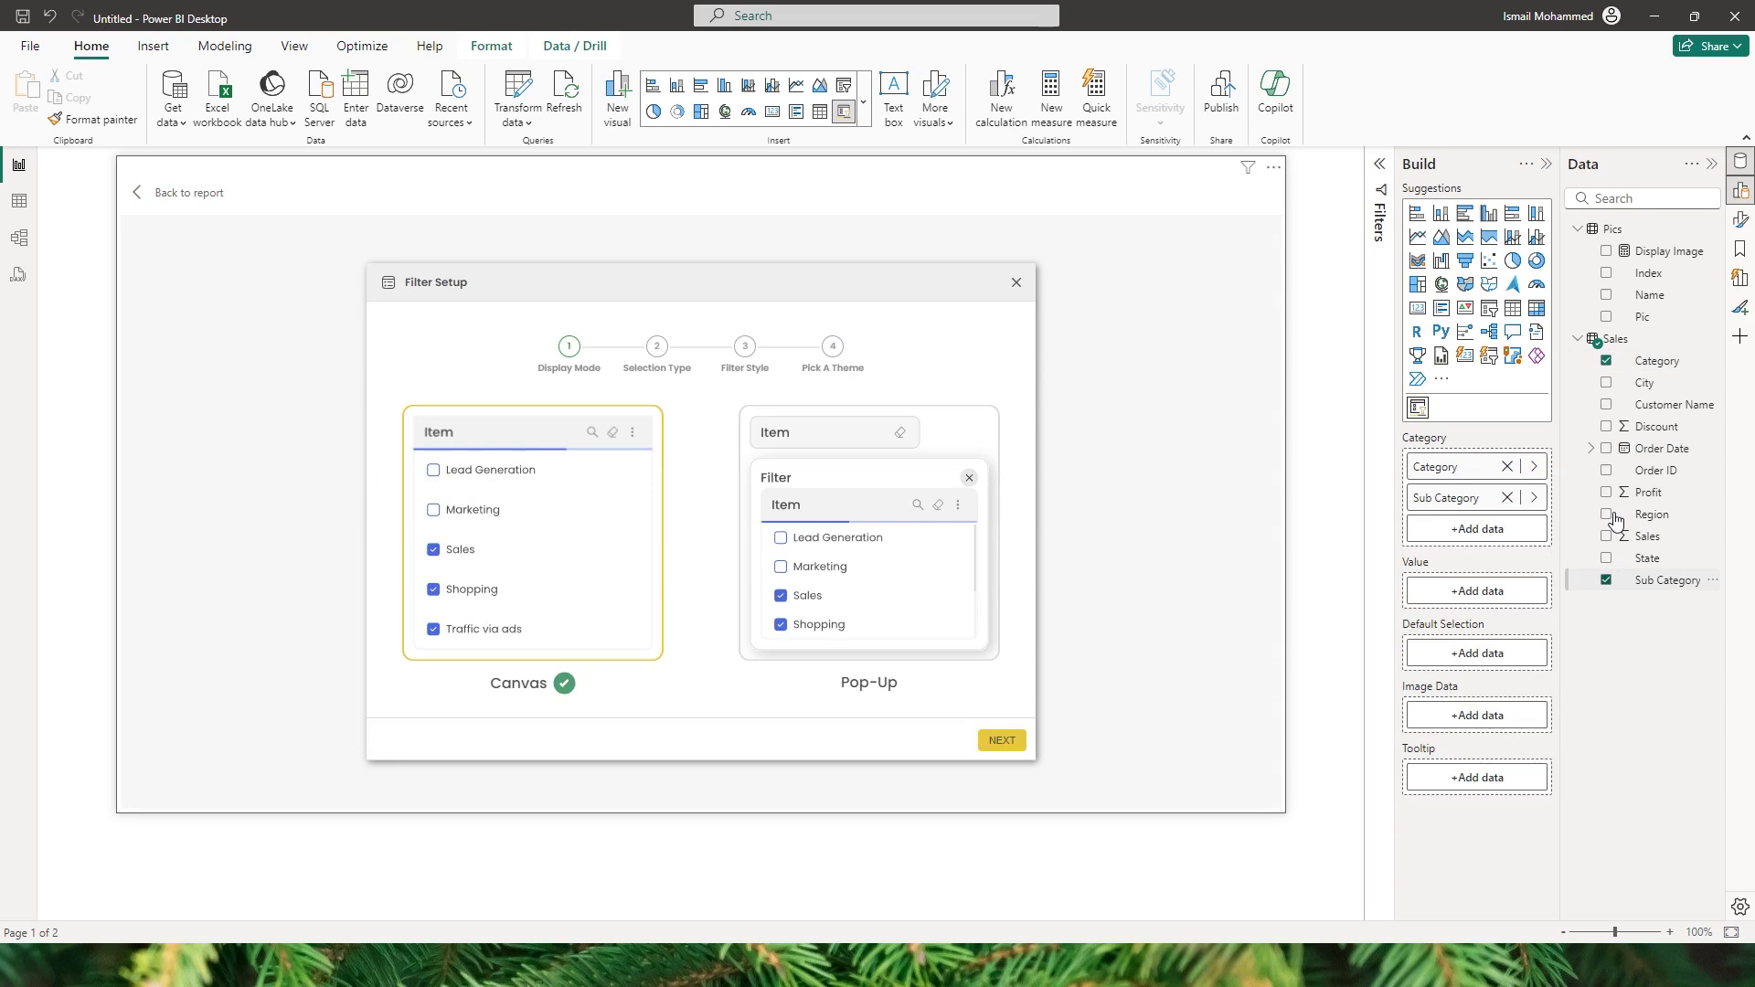
left_click(1607, 384)
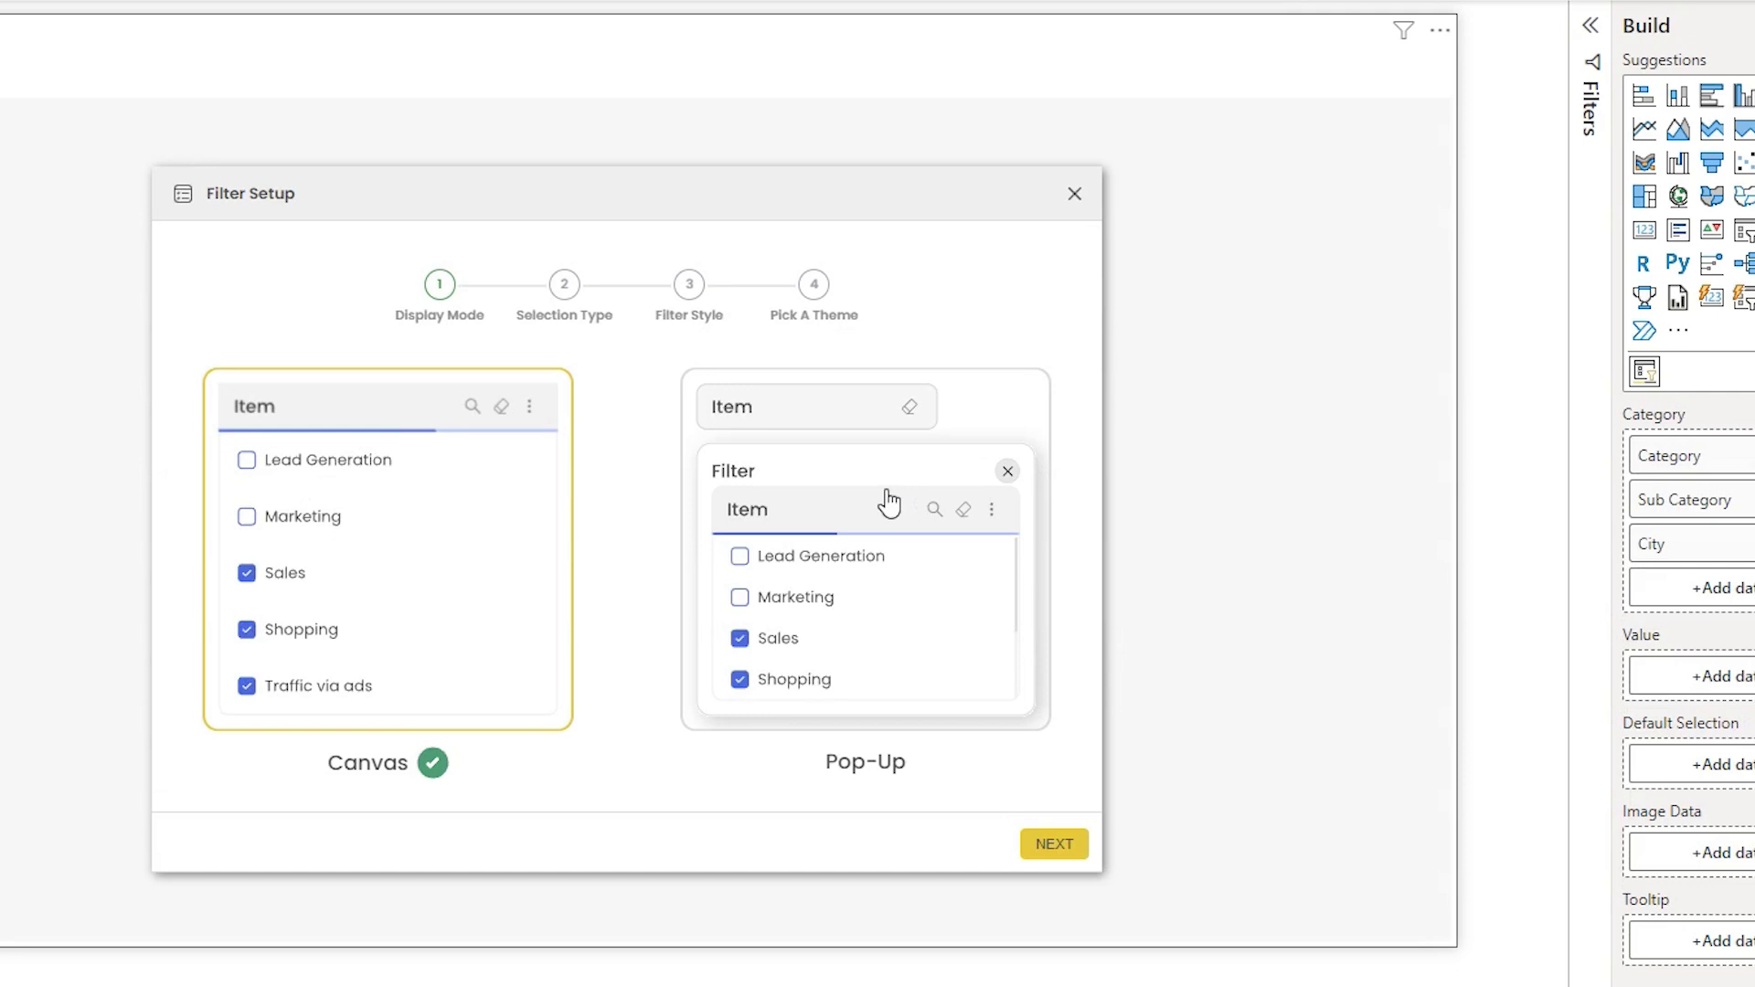
- Complete the Filter Setup with Canvas display mode, Multiple Selection, Checkbox style and the Light Blue theme
left_click(1042, 846)
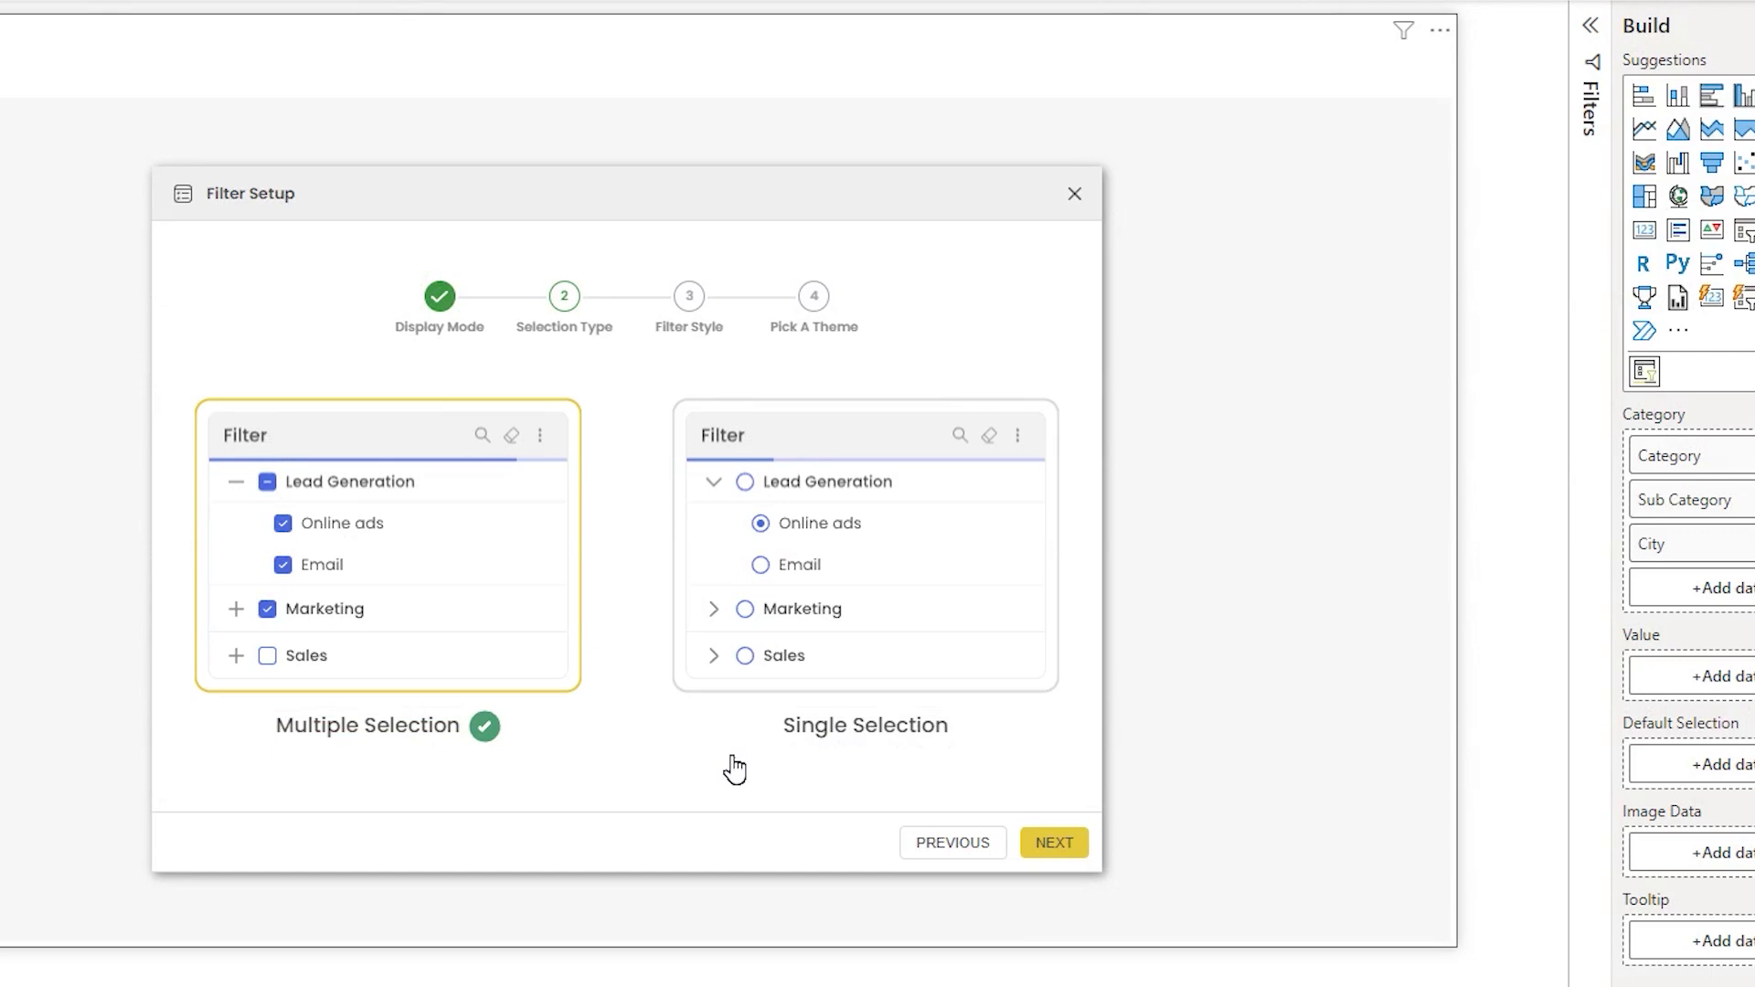
left_click(1063, 852)
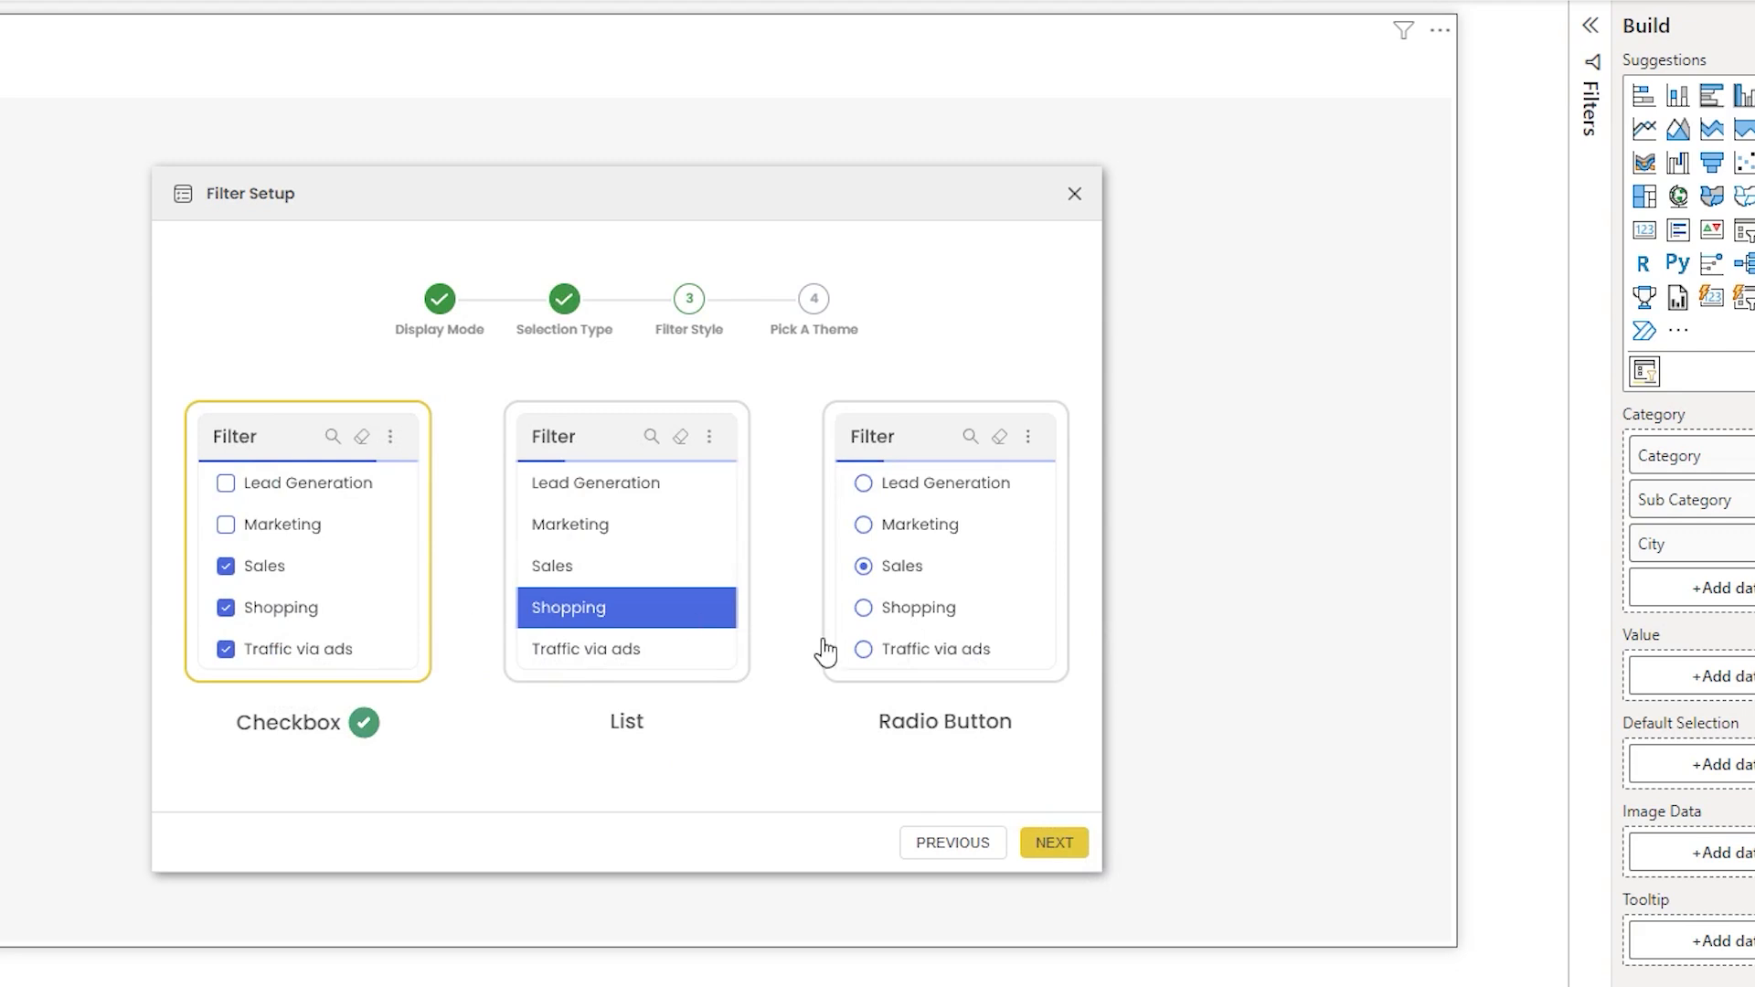
left_click(1053, 841)
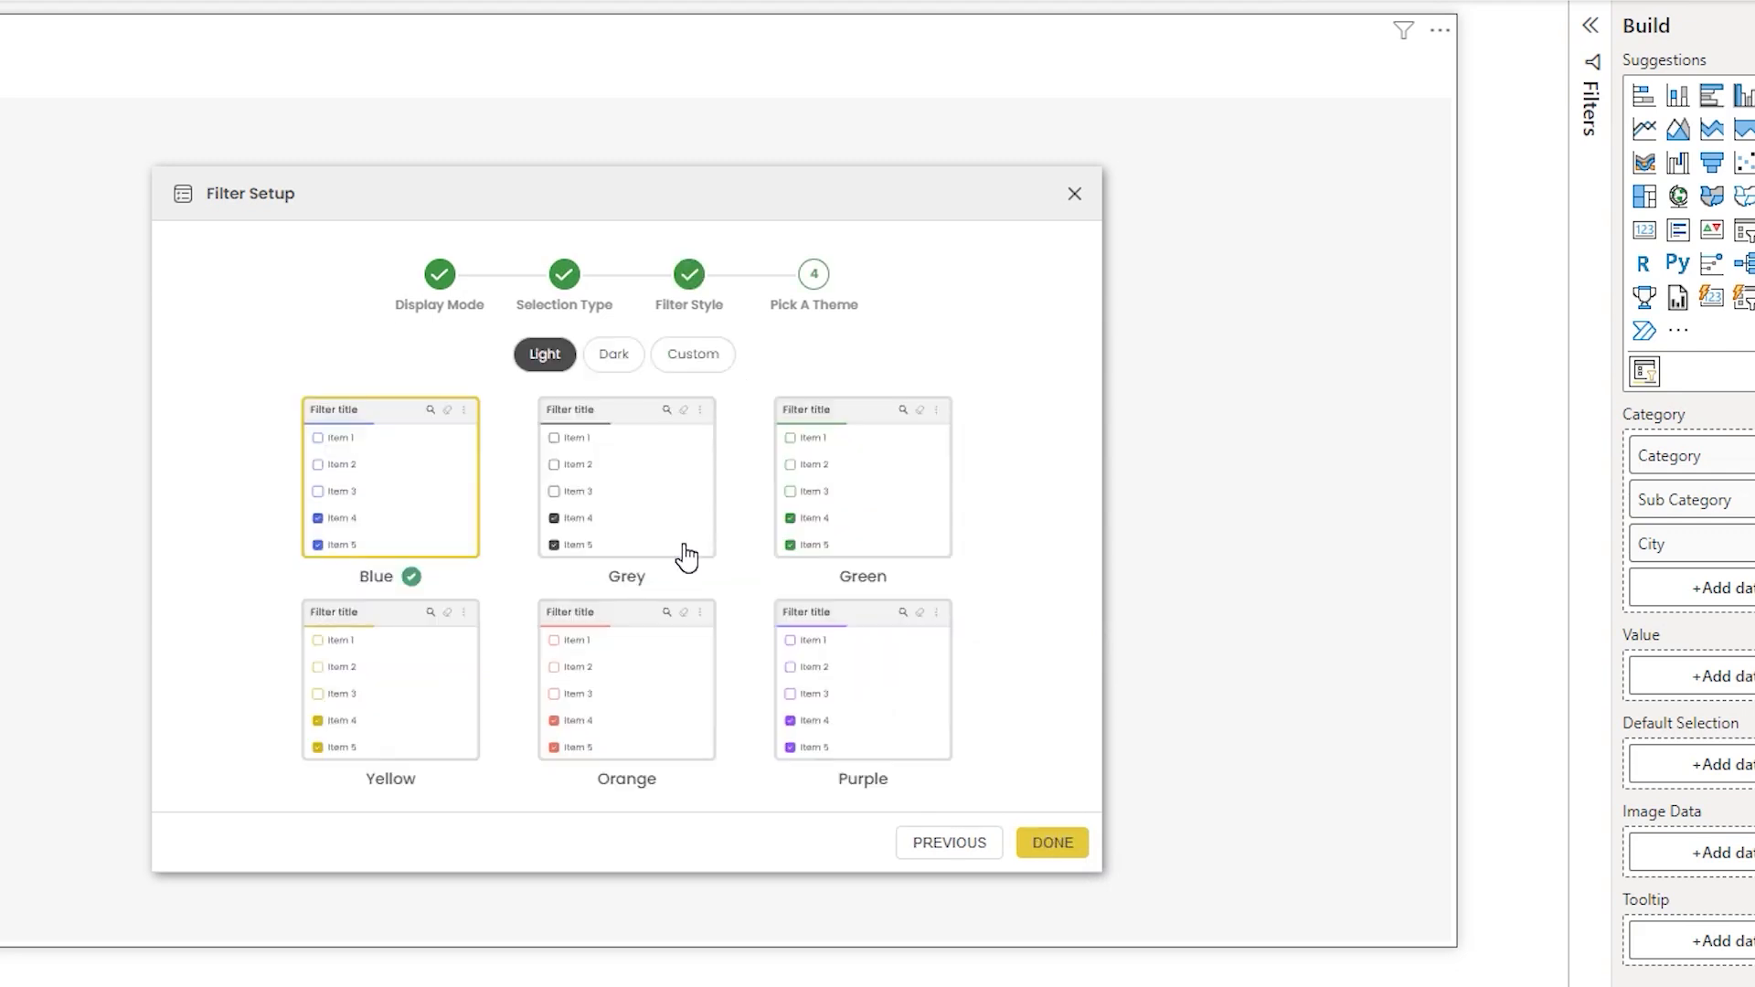
left_click(614, 358)
left_click(1051, 846)
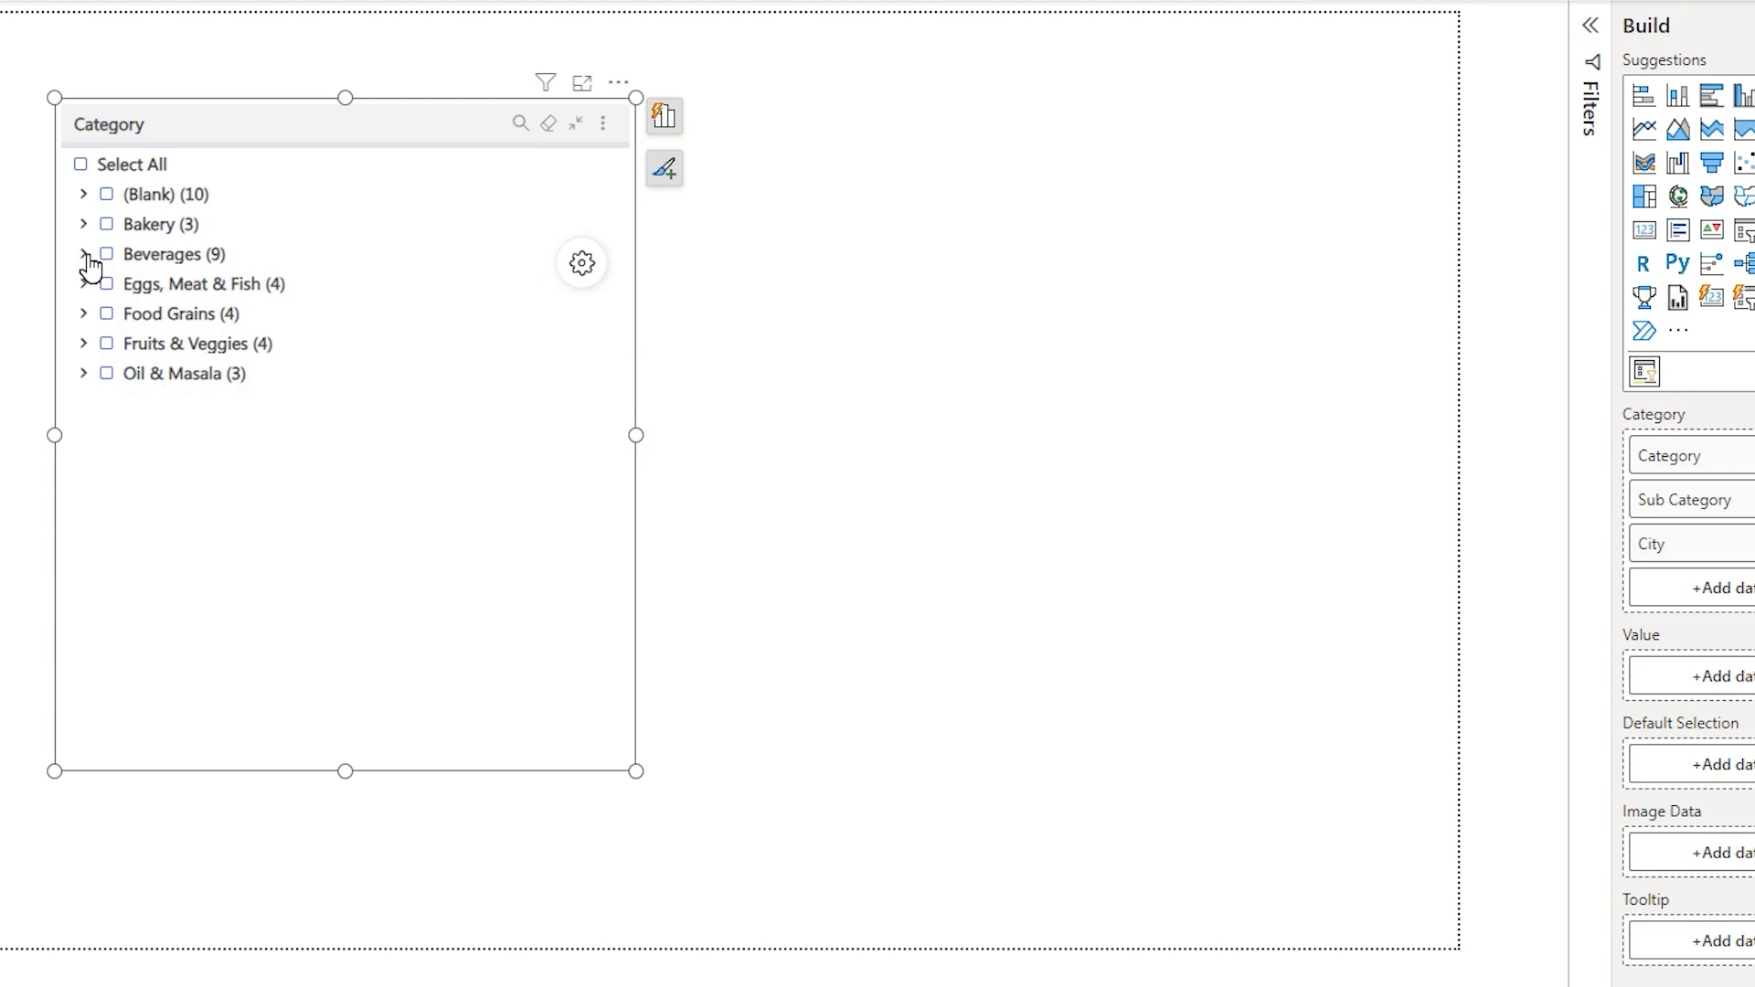
- Expand Beverages and its Biscuits node in the filter, then open Filter Settings in the visual's Advanced Settings
left_click(86, 256)
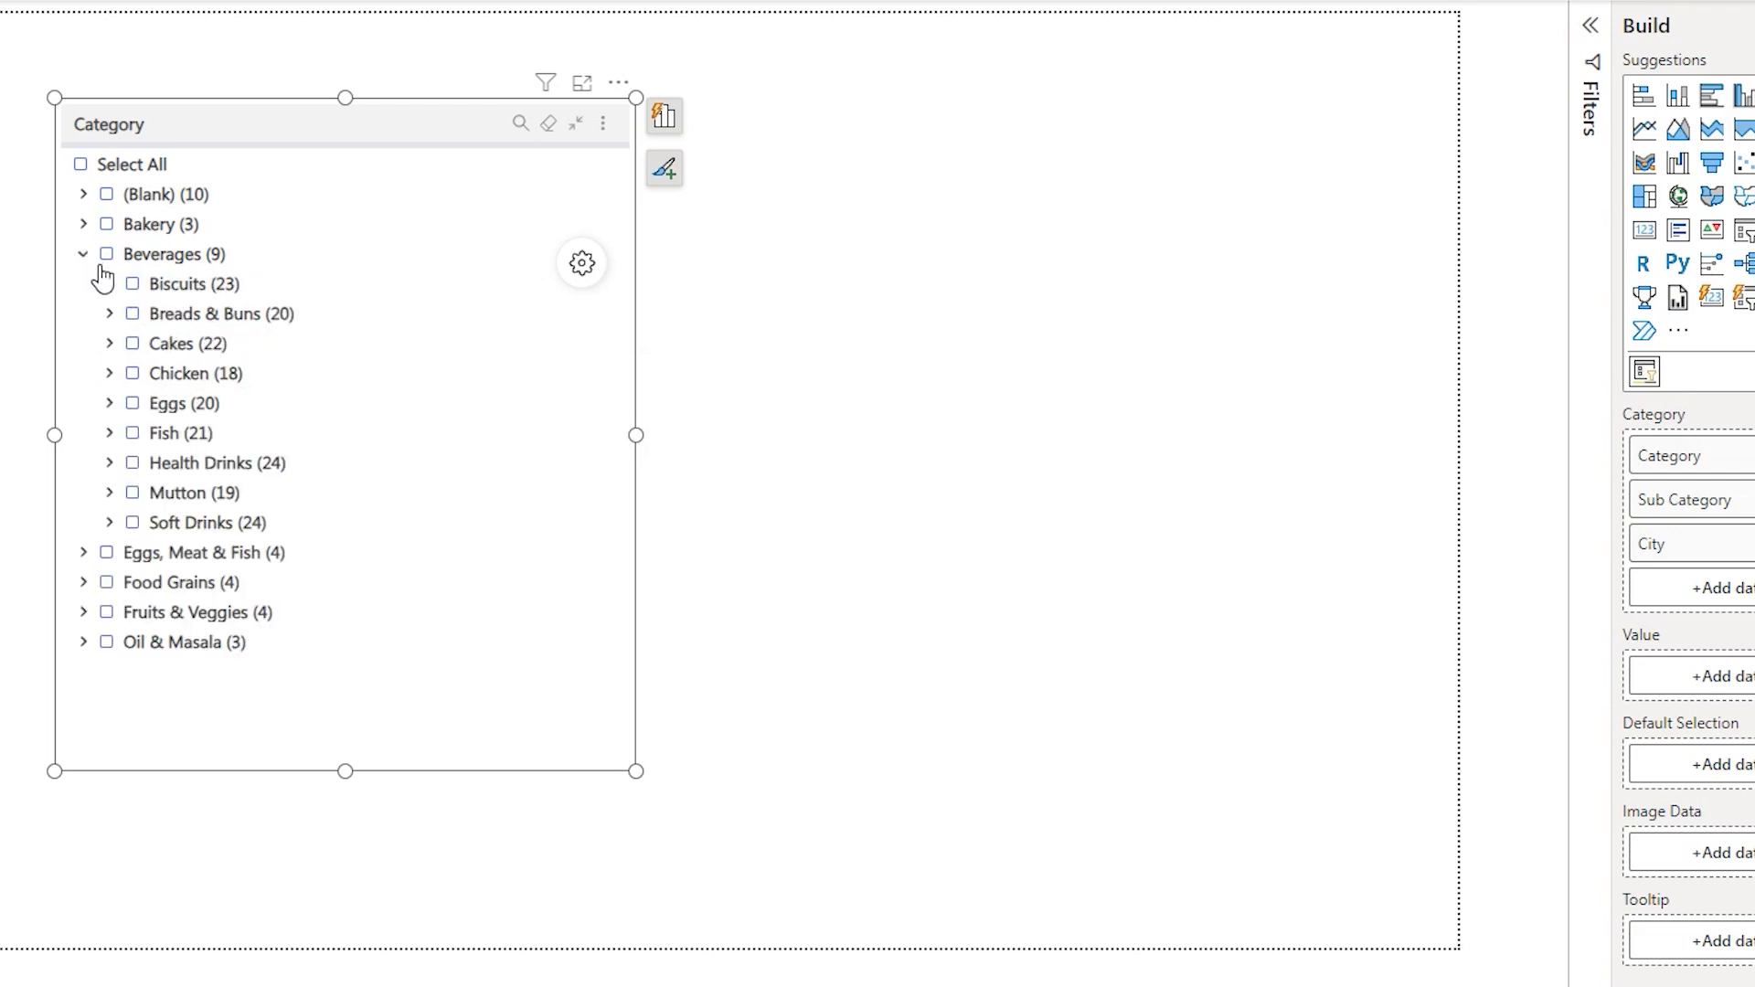
left_click(110, 284)
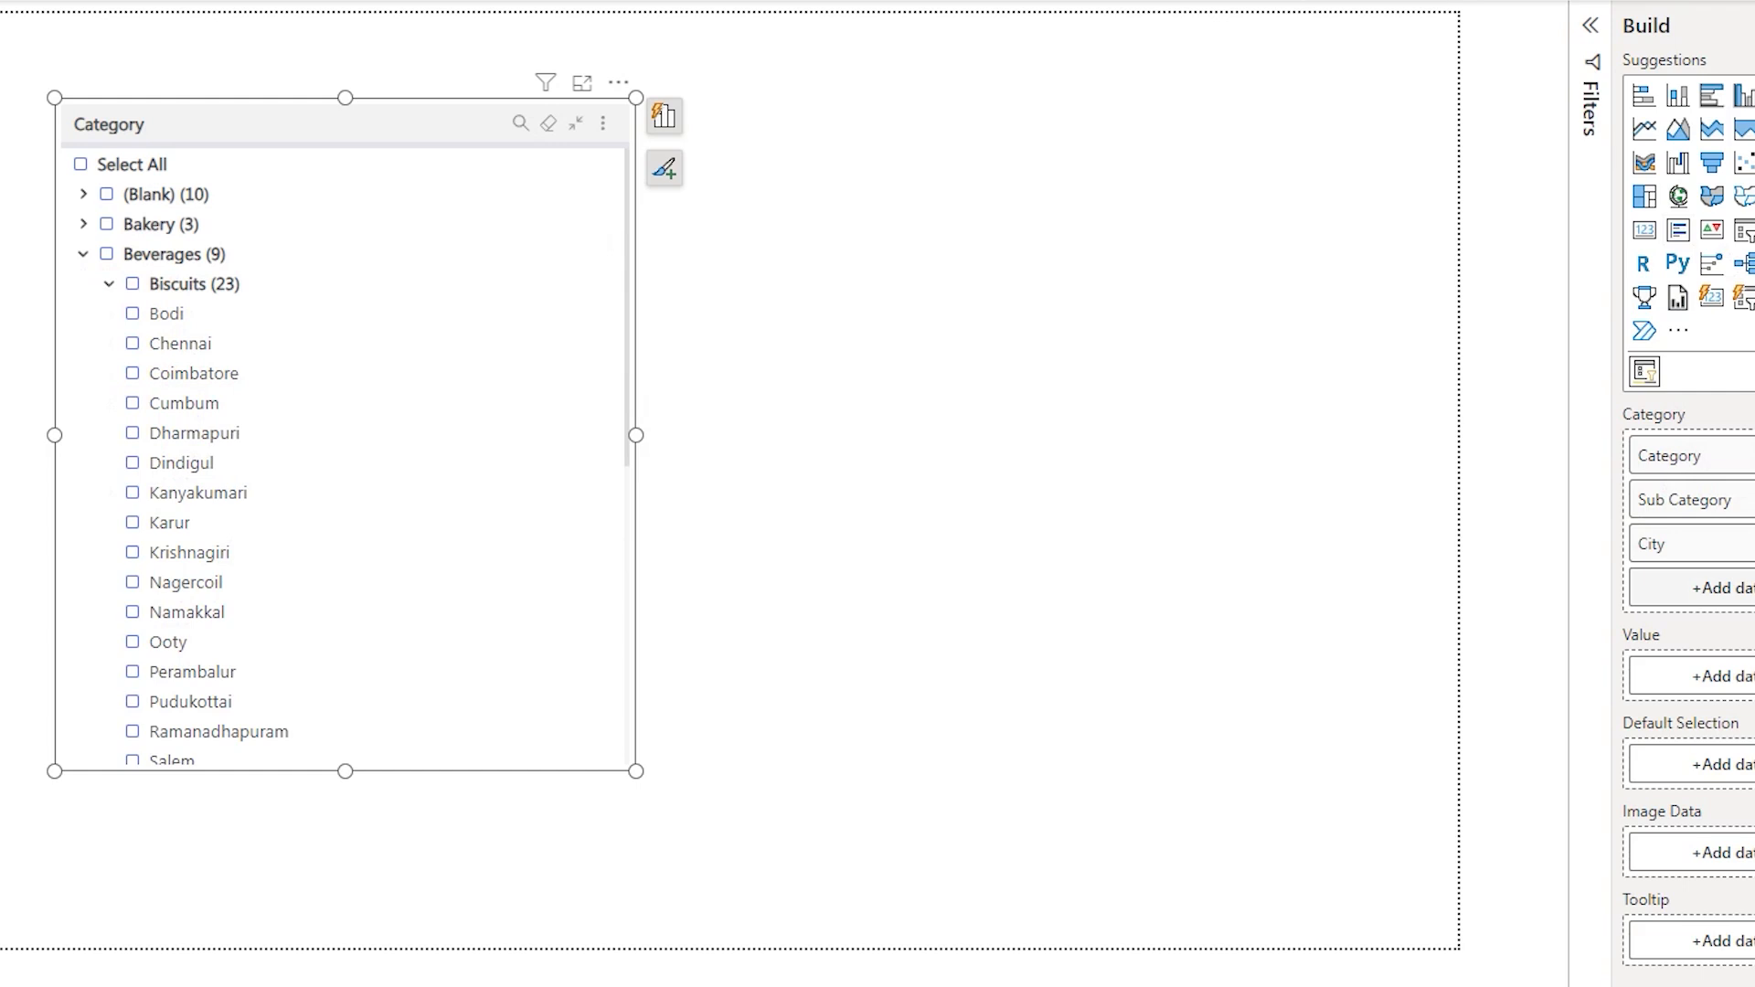
mouse_move(414, 384)
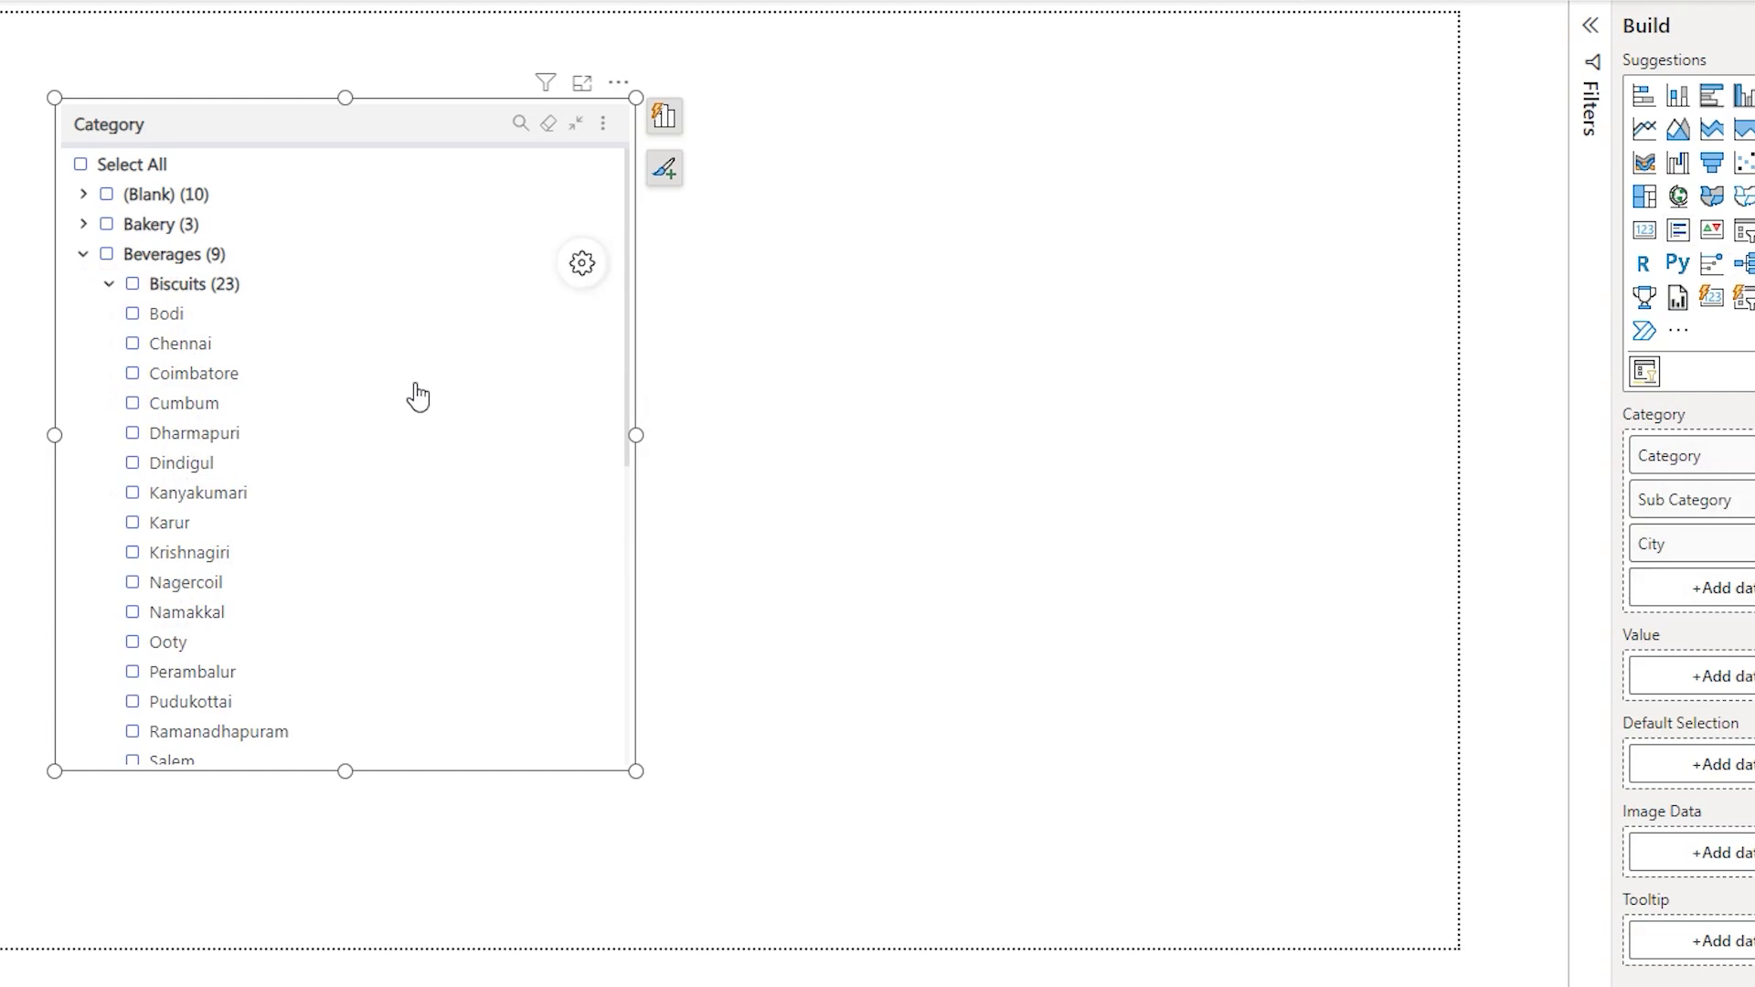
left_click(596, 266)
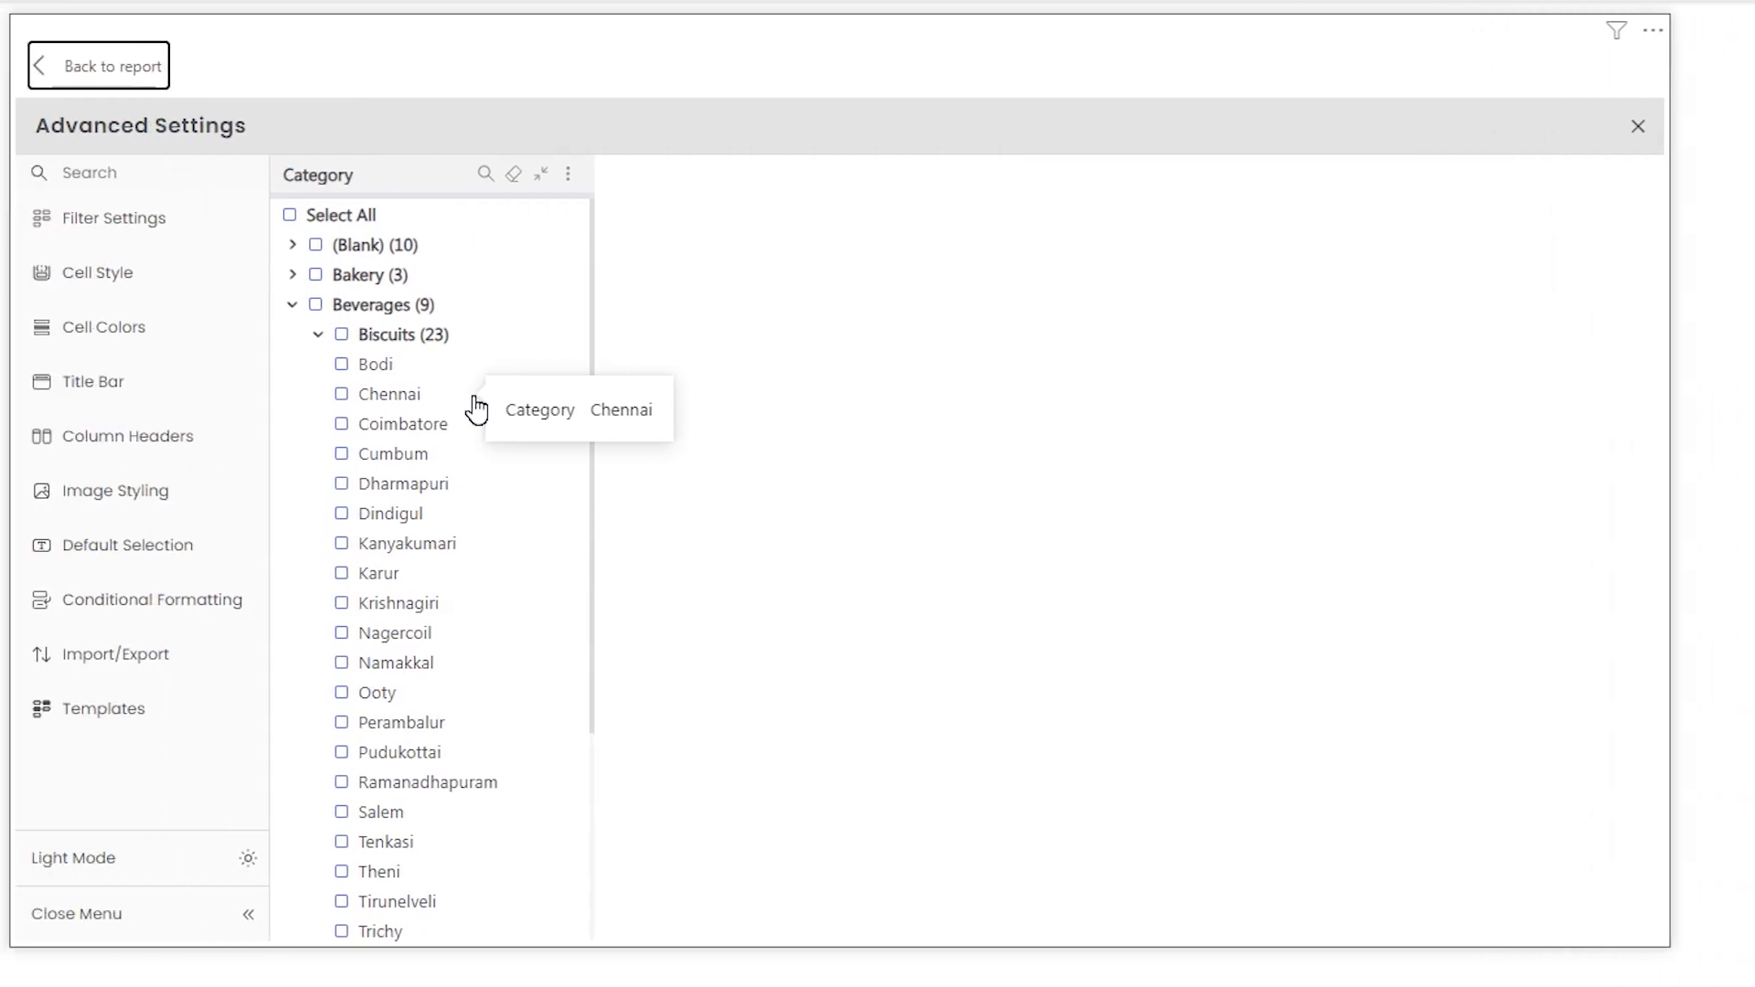
left_click(125, 274)
left_click(125, 241)
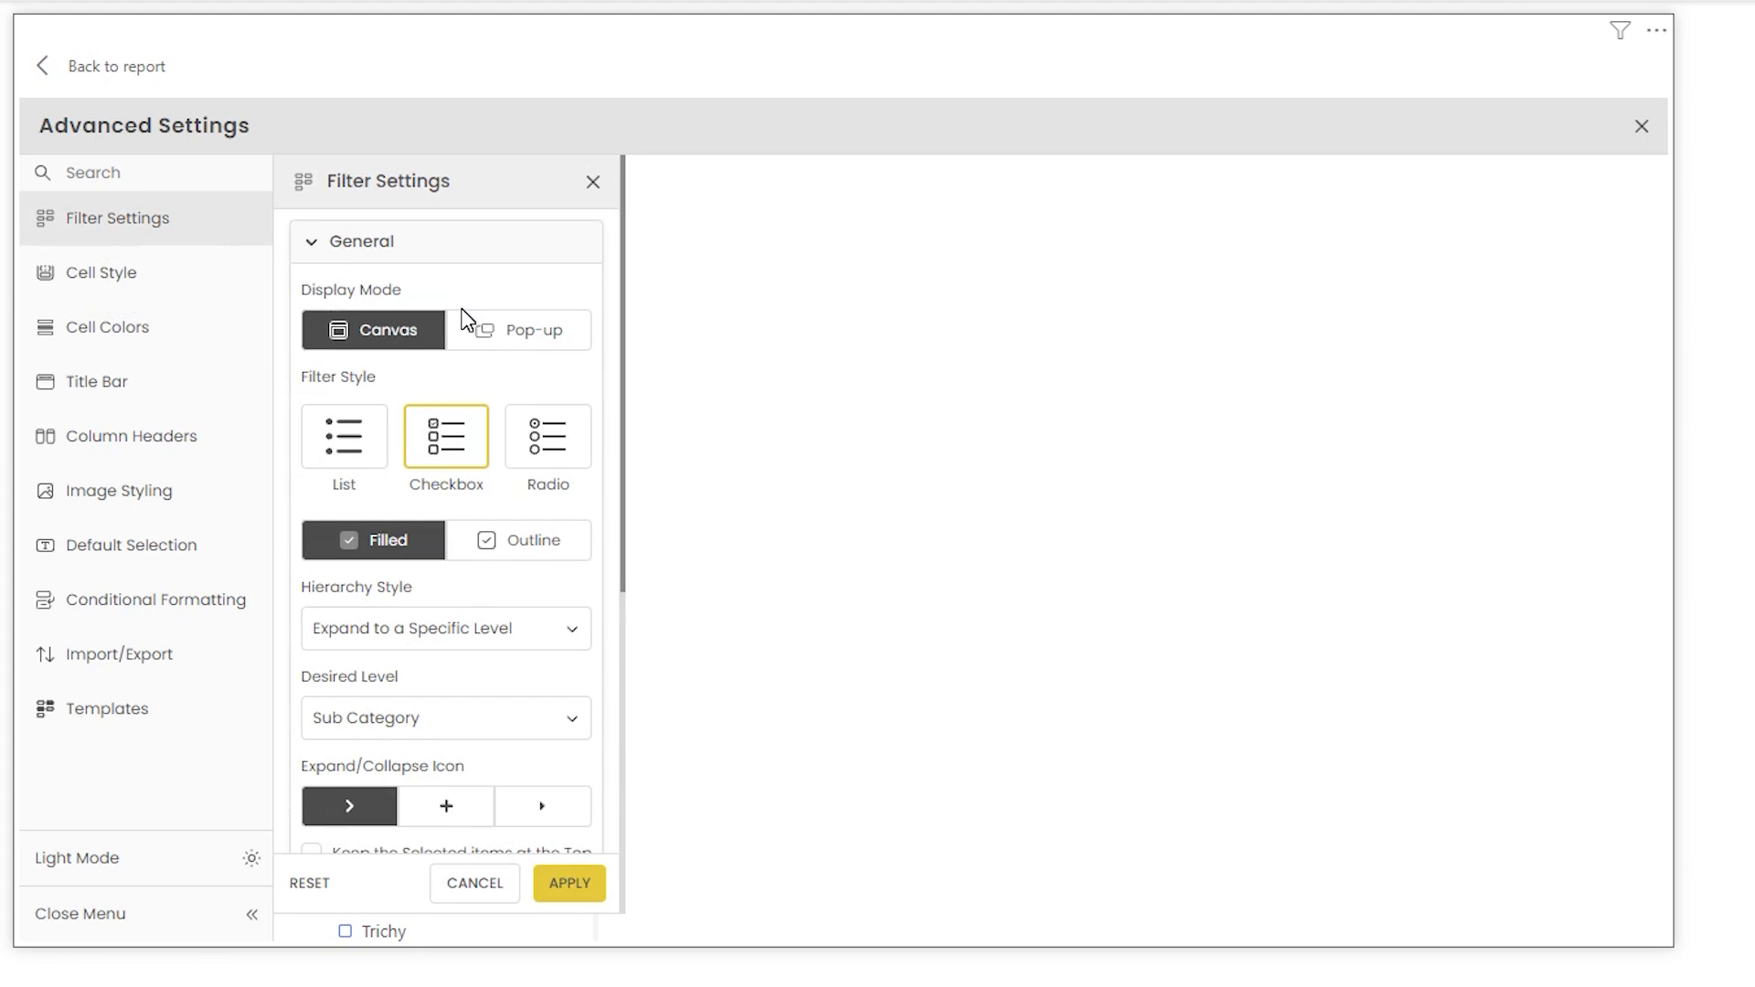
- Switch the filter's display mode to Pop-up and back to Canvas
left_click(399, 350)
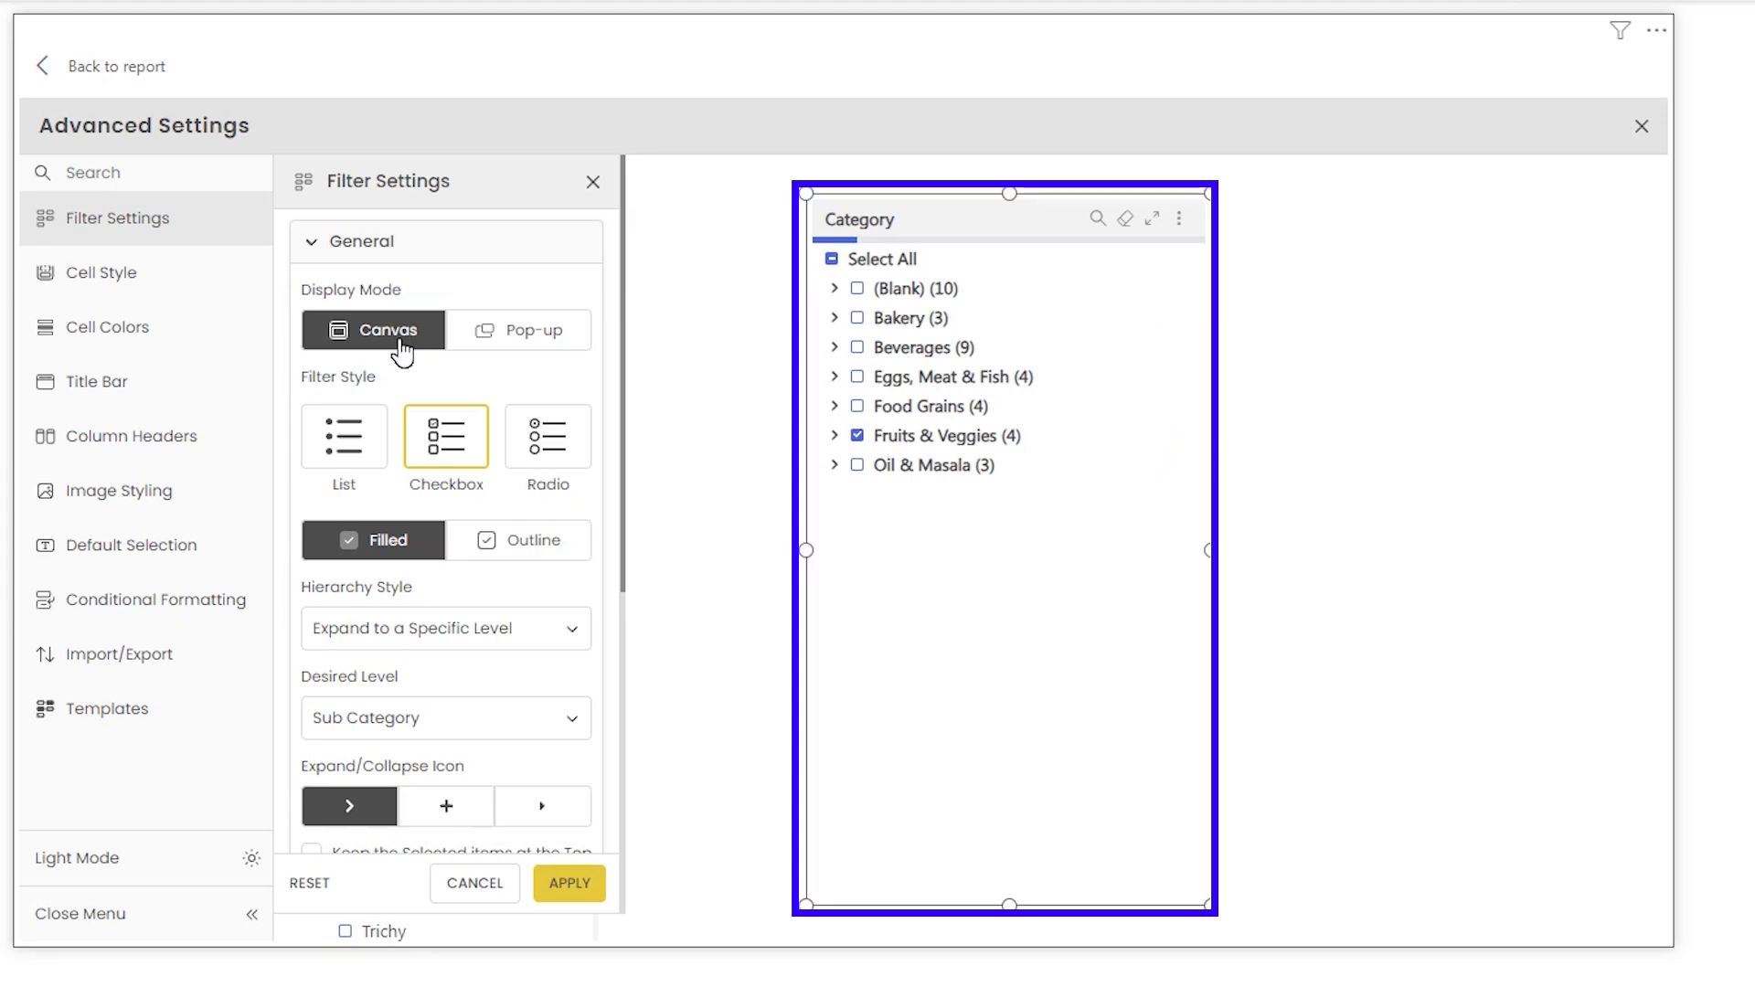
left_click(552, 346)
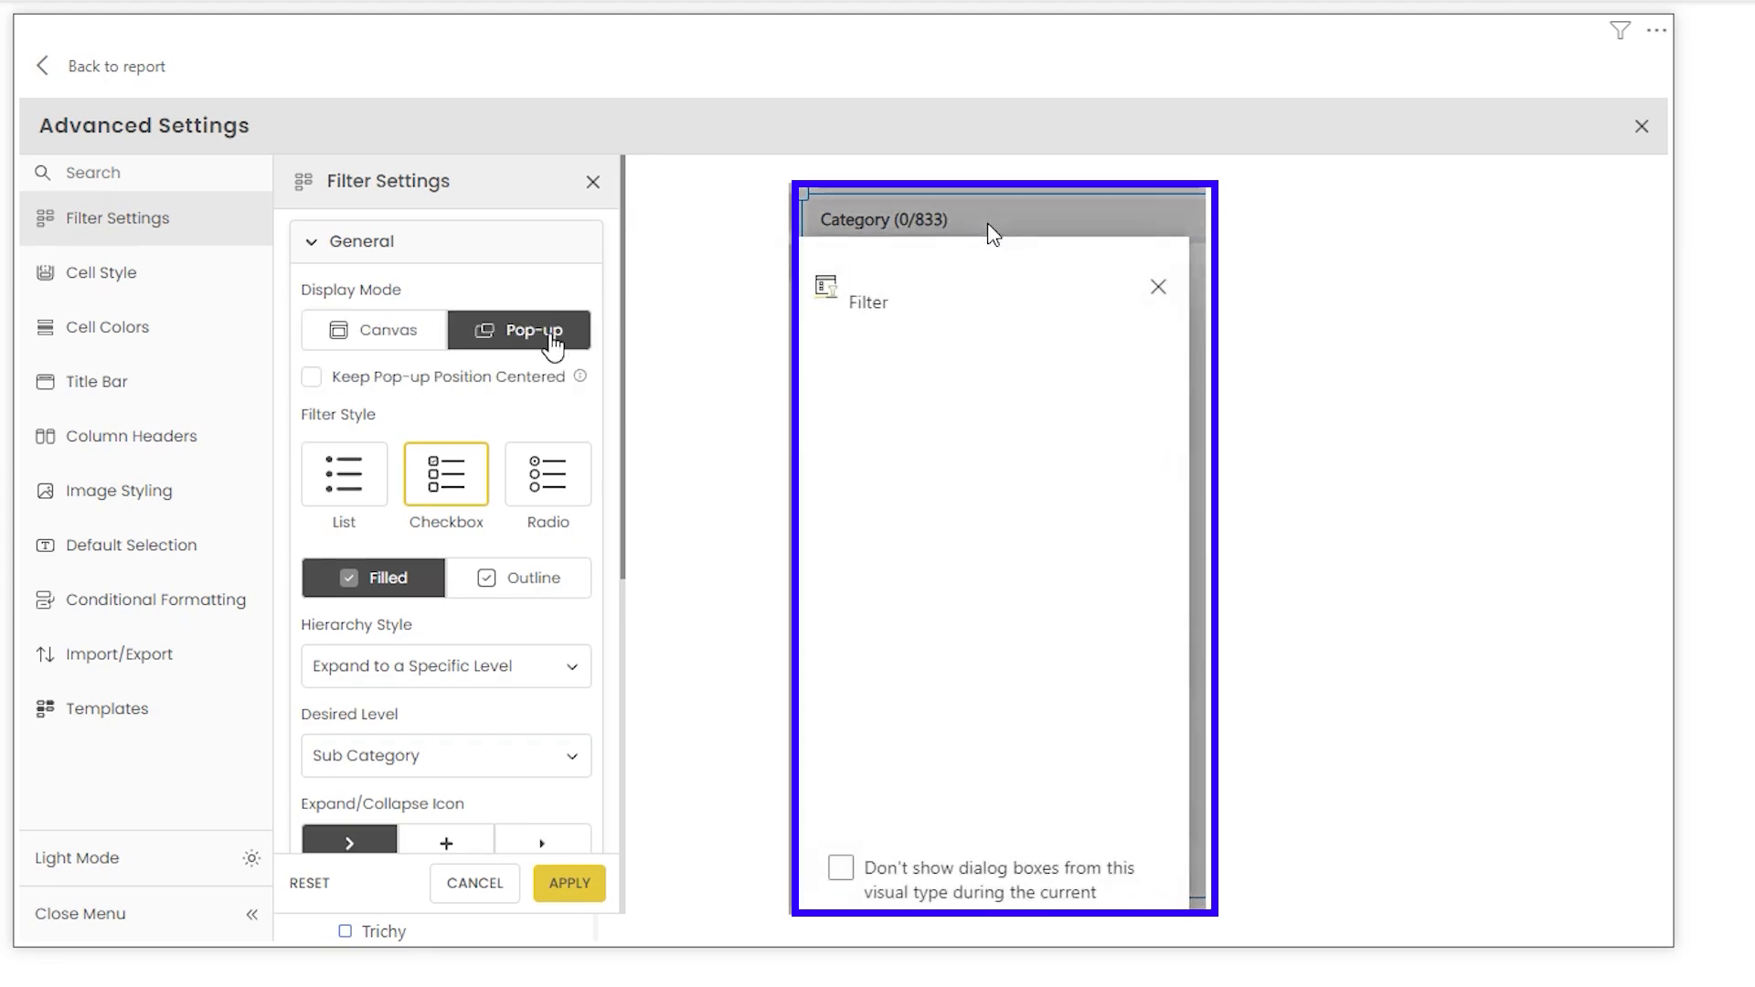
left_click(387, 330)
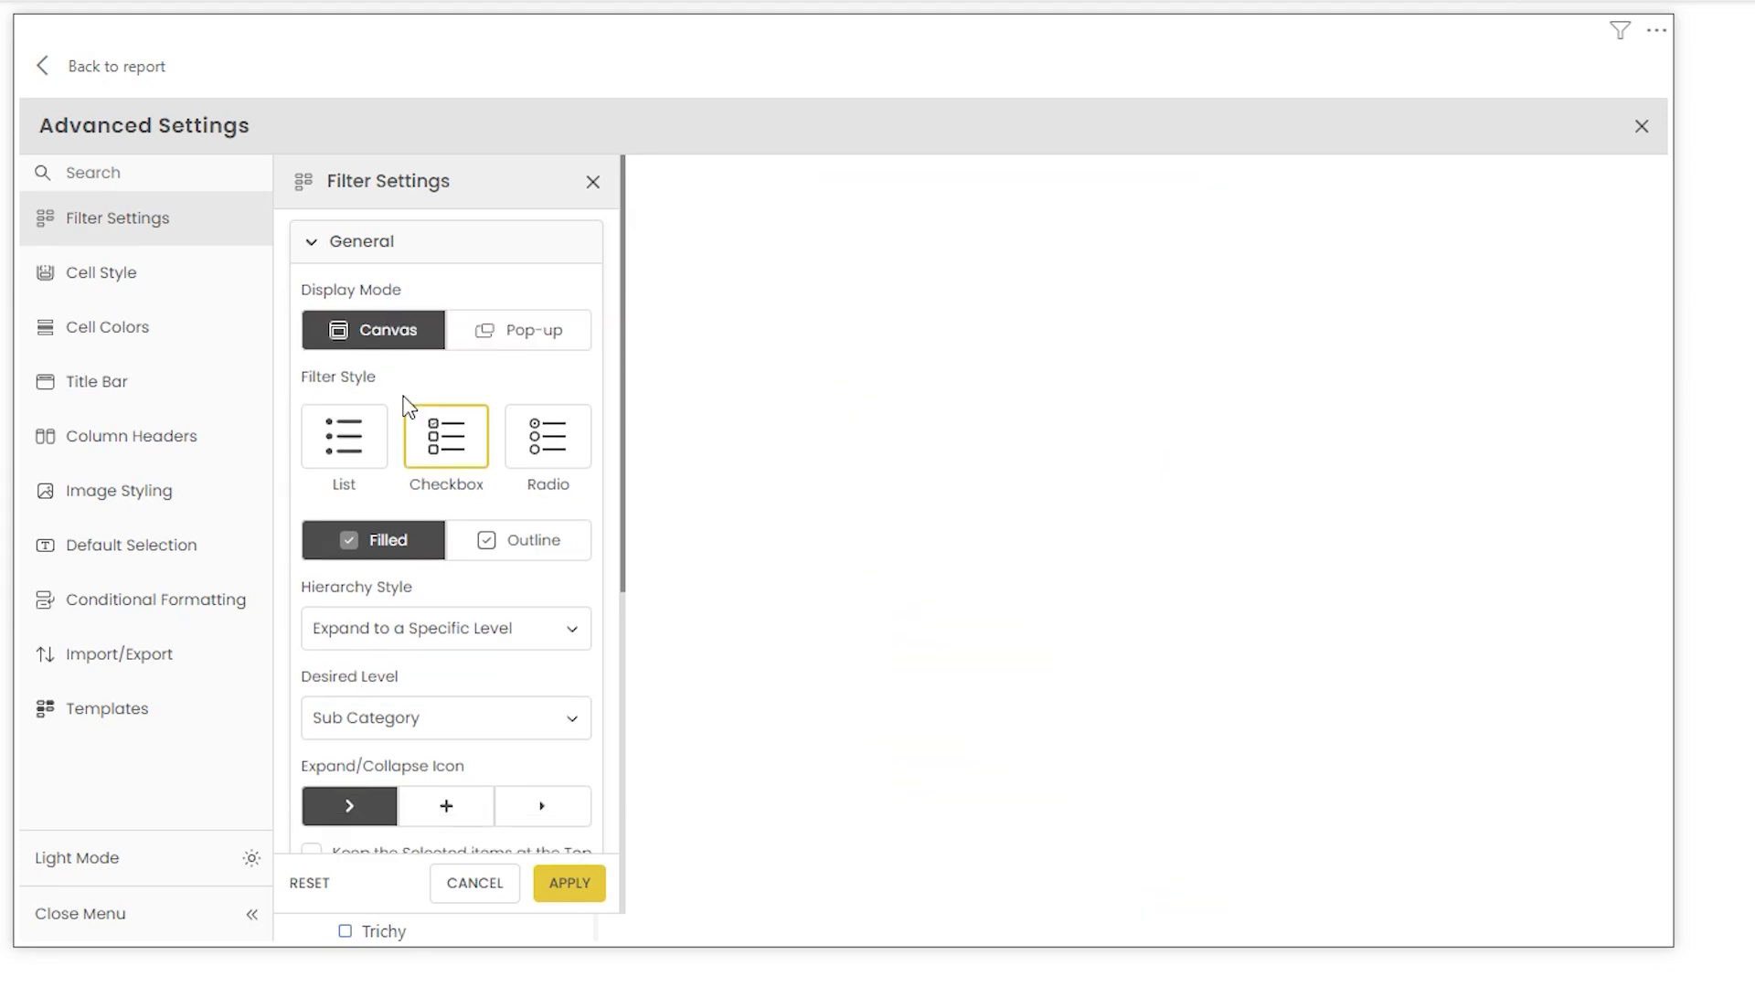
- Try the List and Radio filter styles, then return to the Checkbox style
left_click(371, 462)
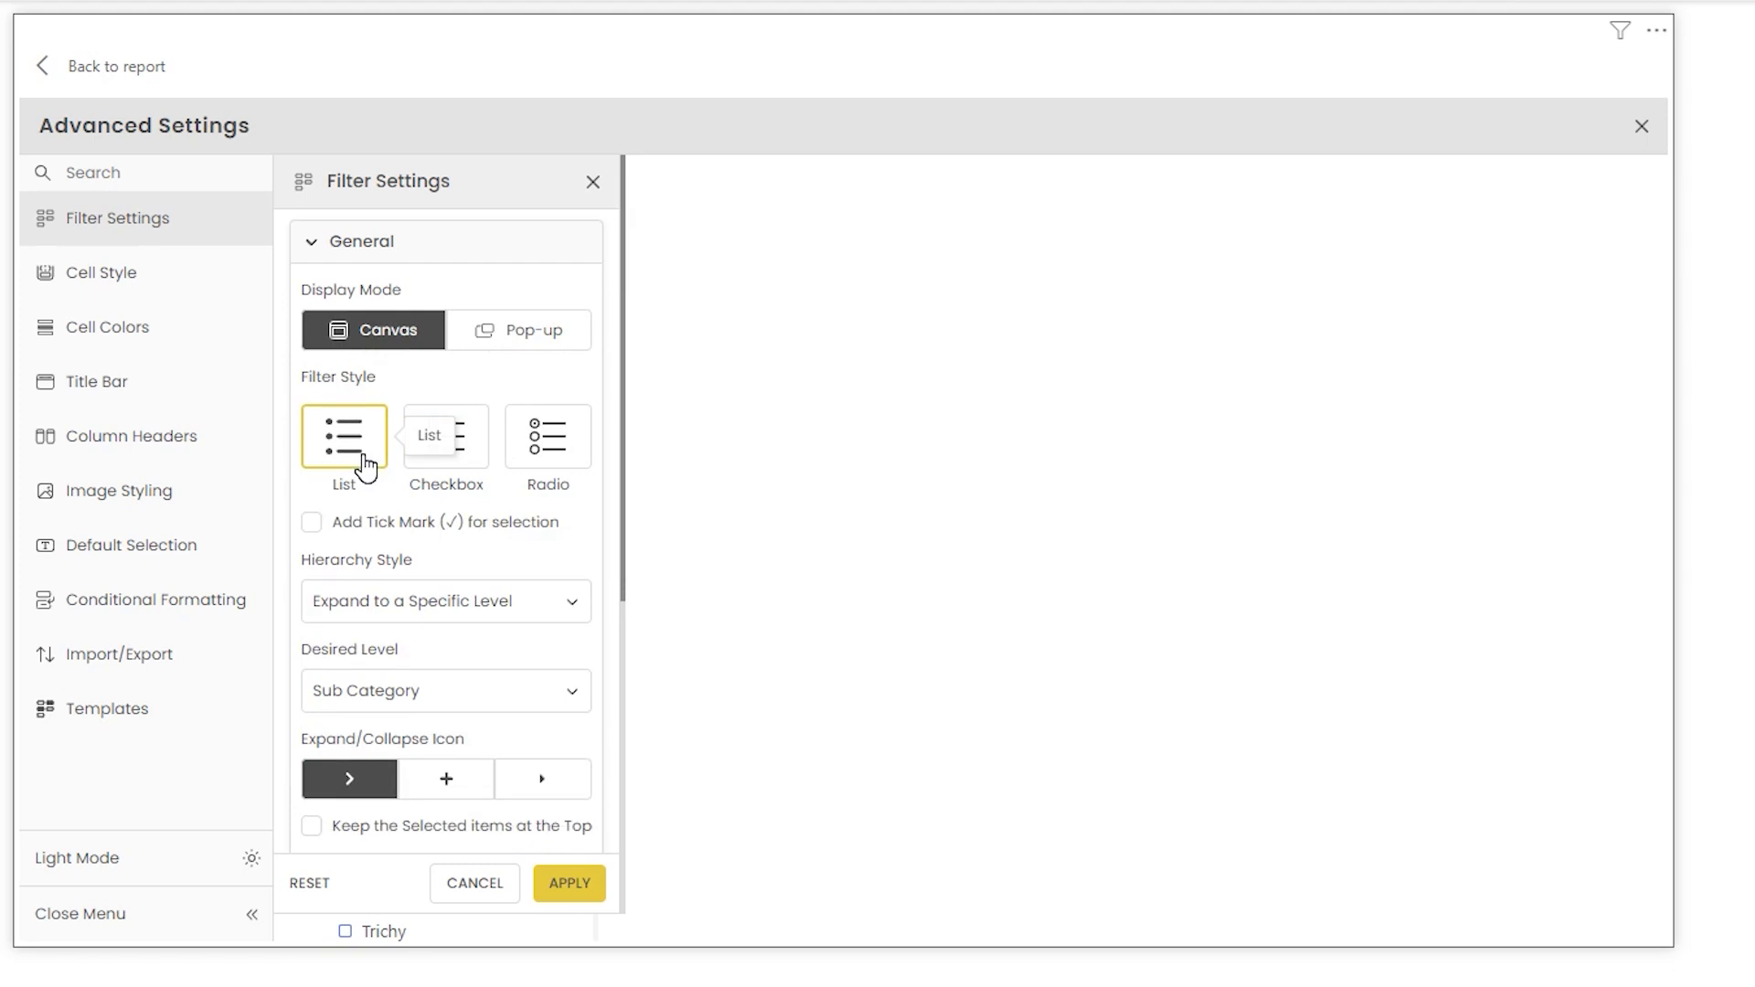
left_click(468, 457)
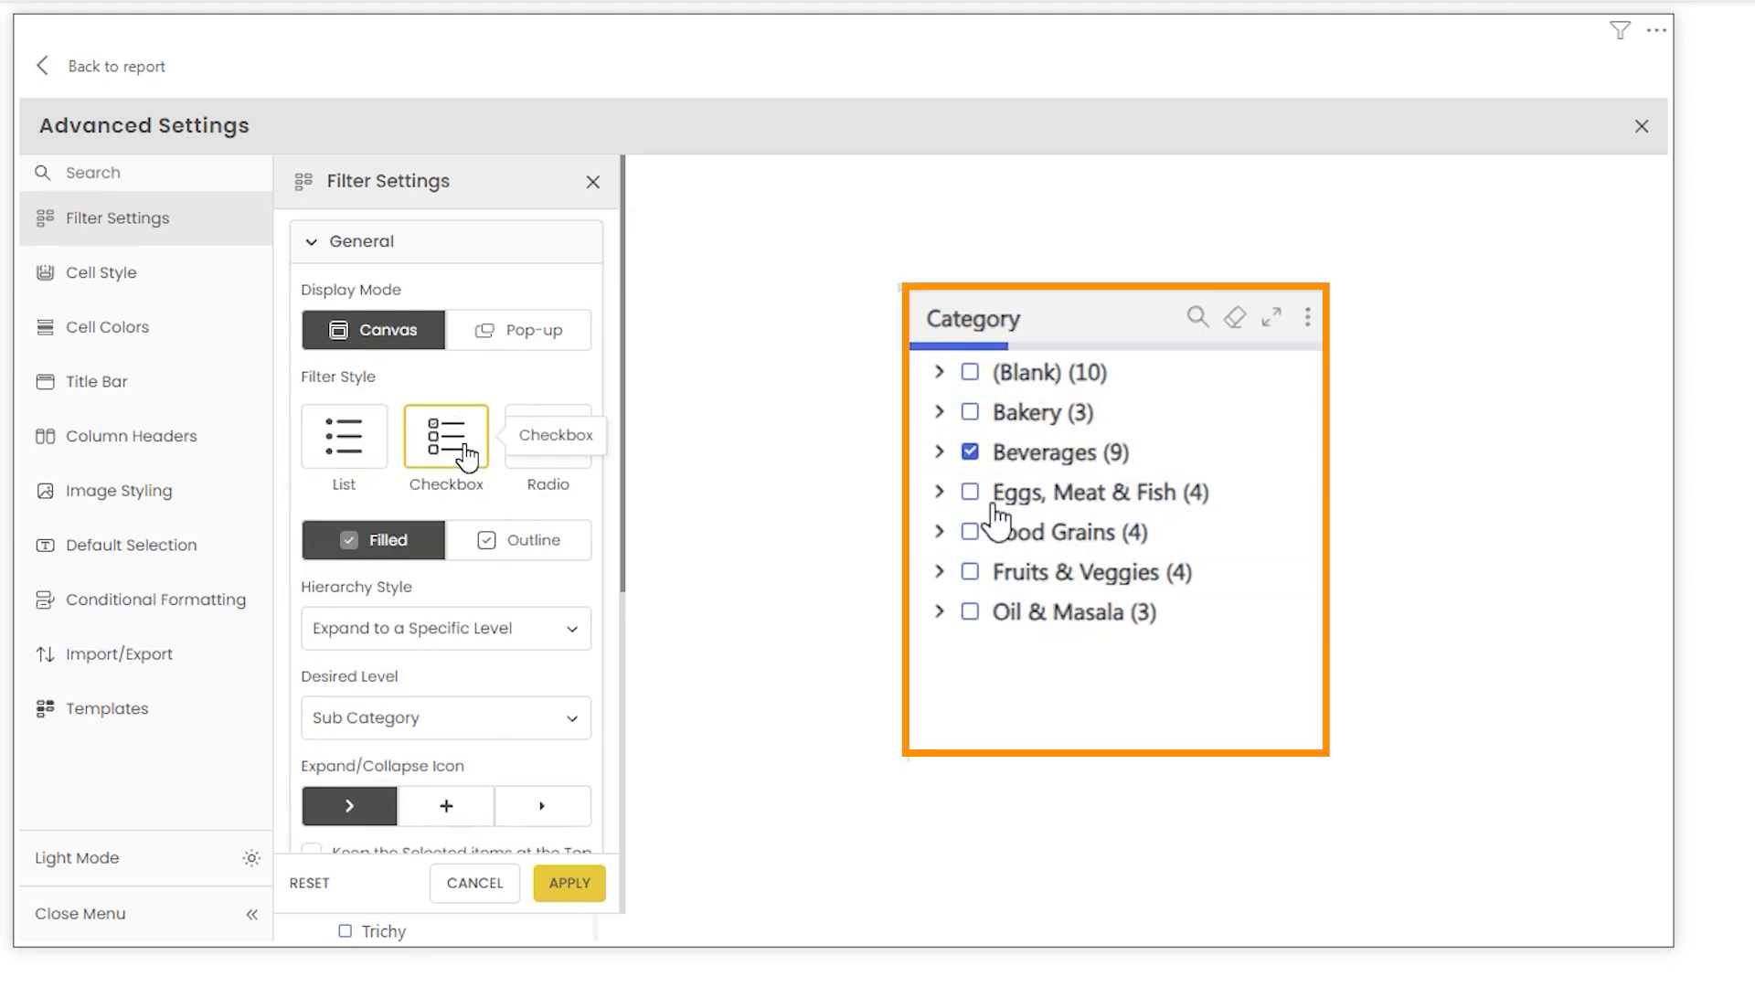
left_click(546, 438)
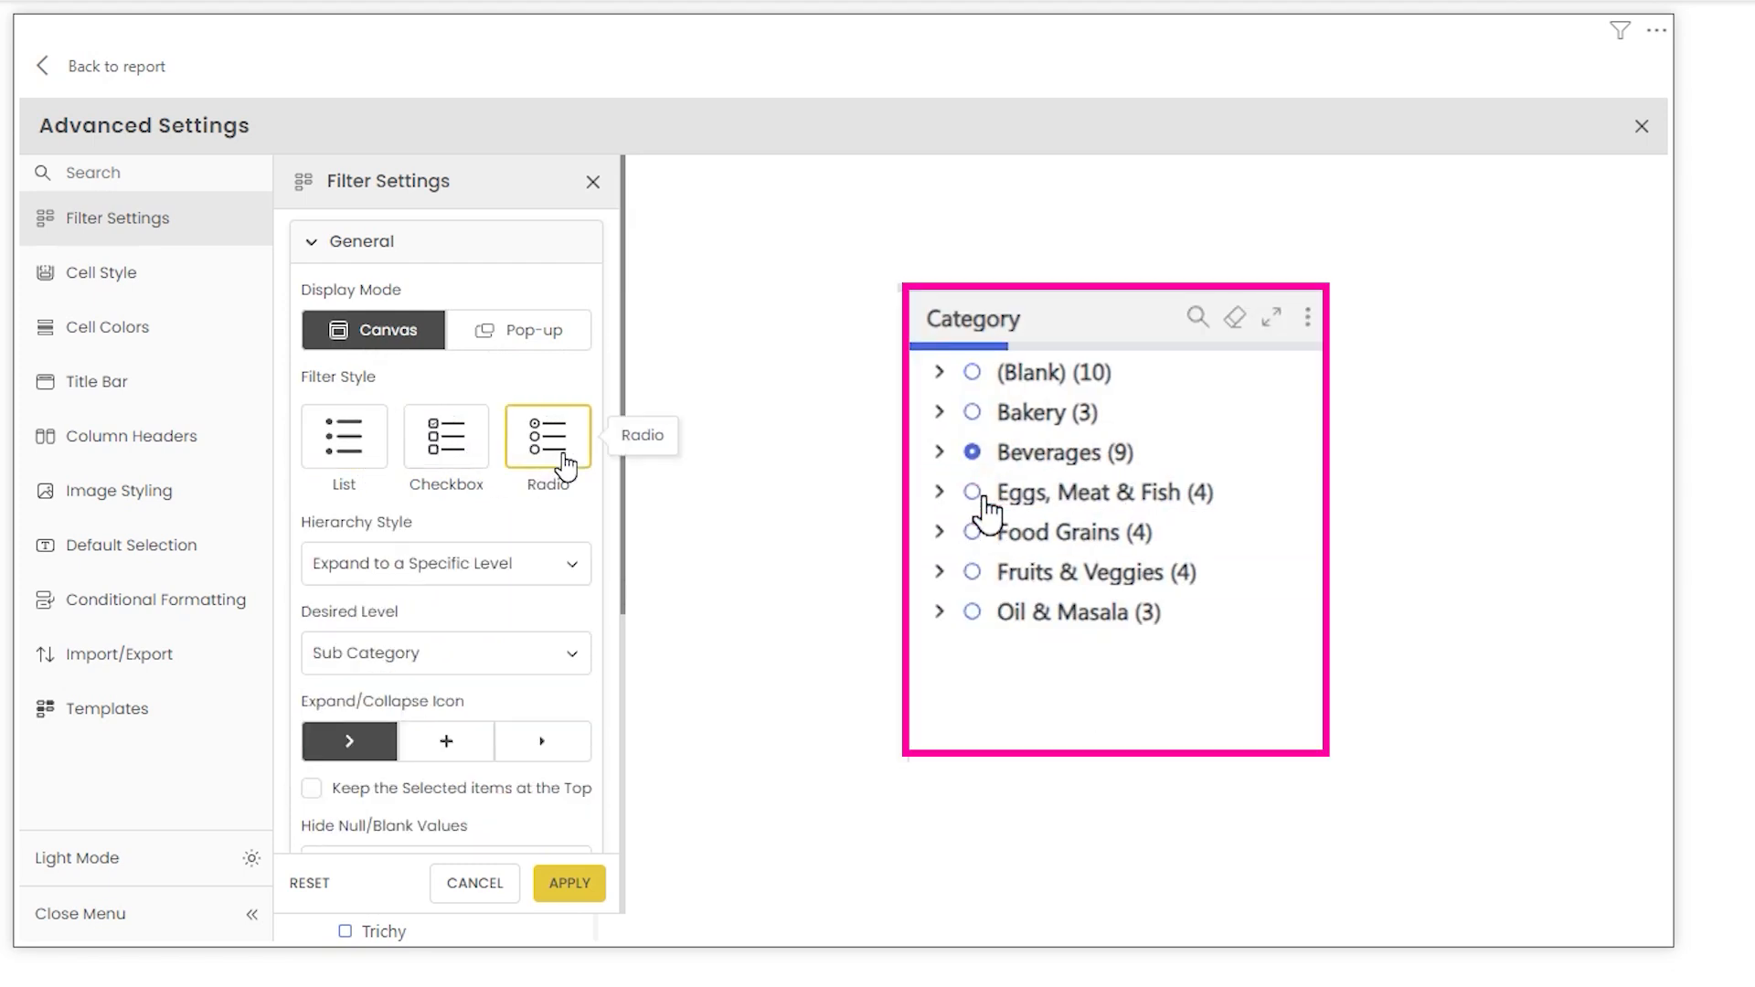
left_click(457, 471)
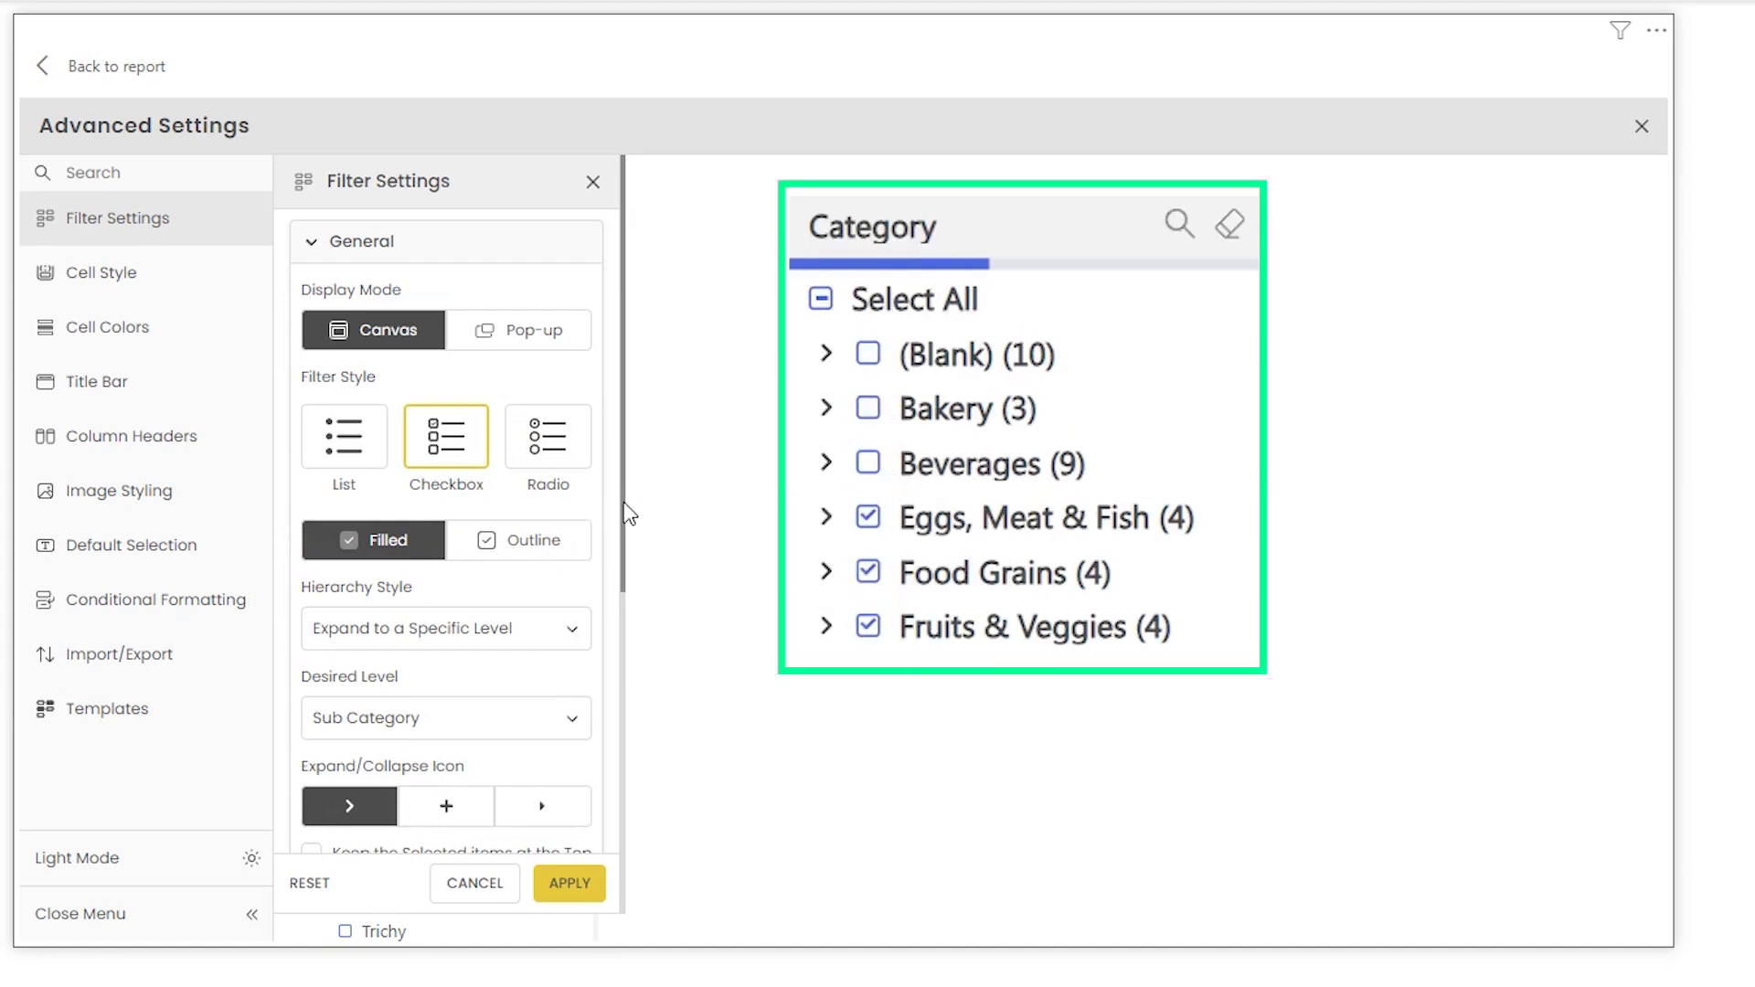
- Set Hierarchy Style to Expand to a Specific Level and Desired Level to Sub Category
scroll(544, 356, "down", 3)
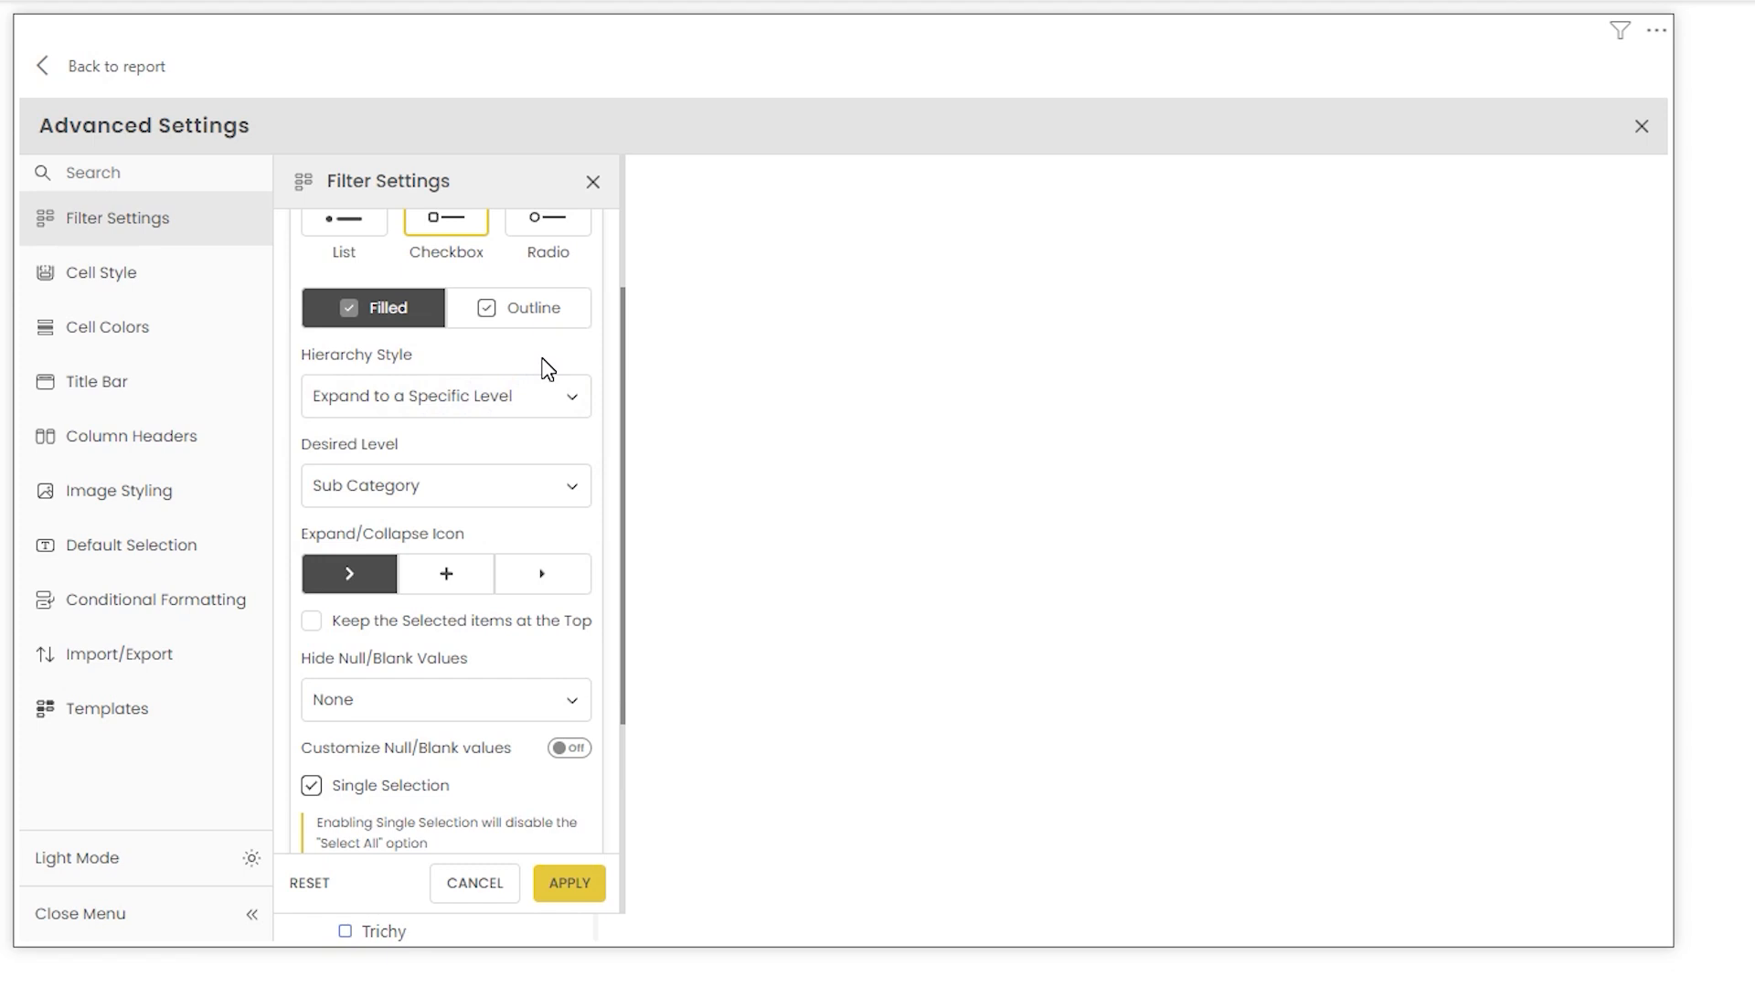
left_click(460, 398)
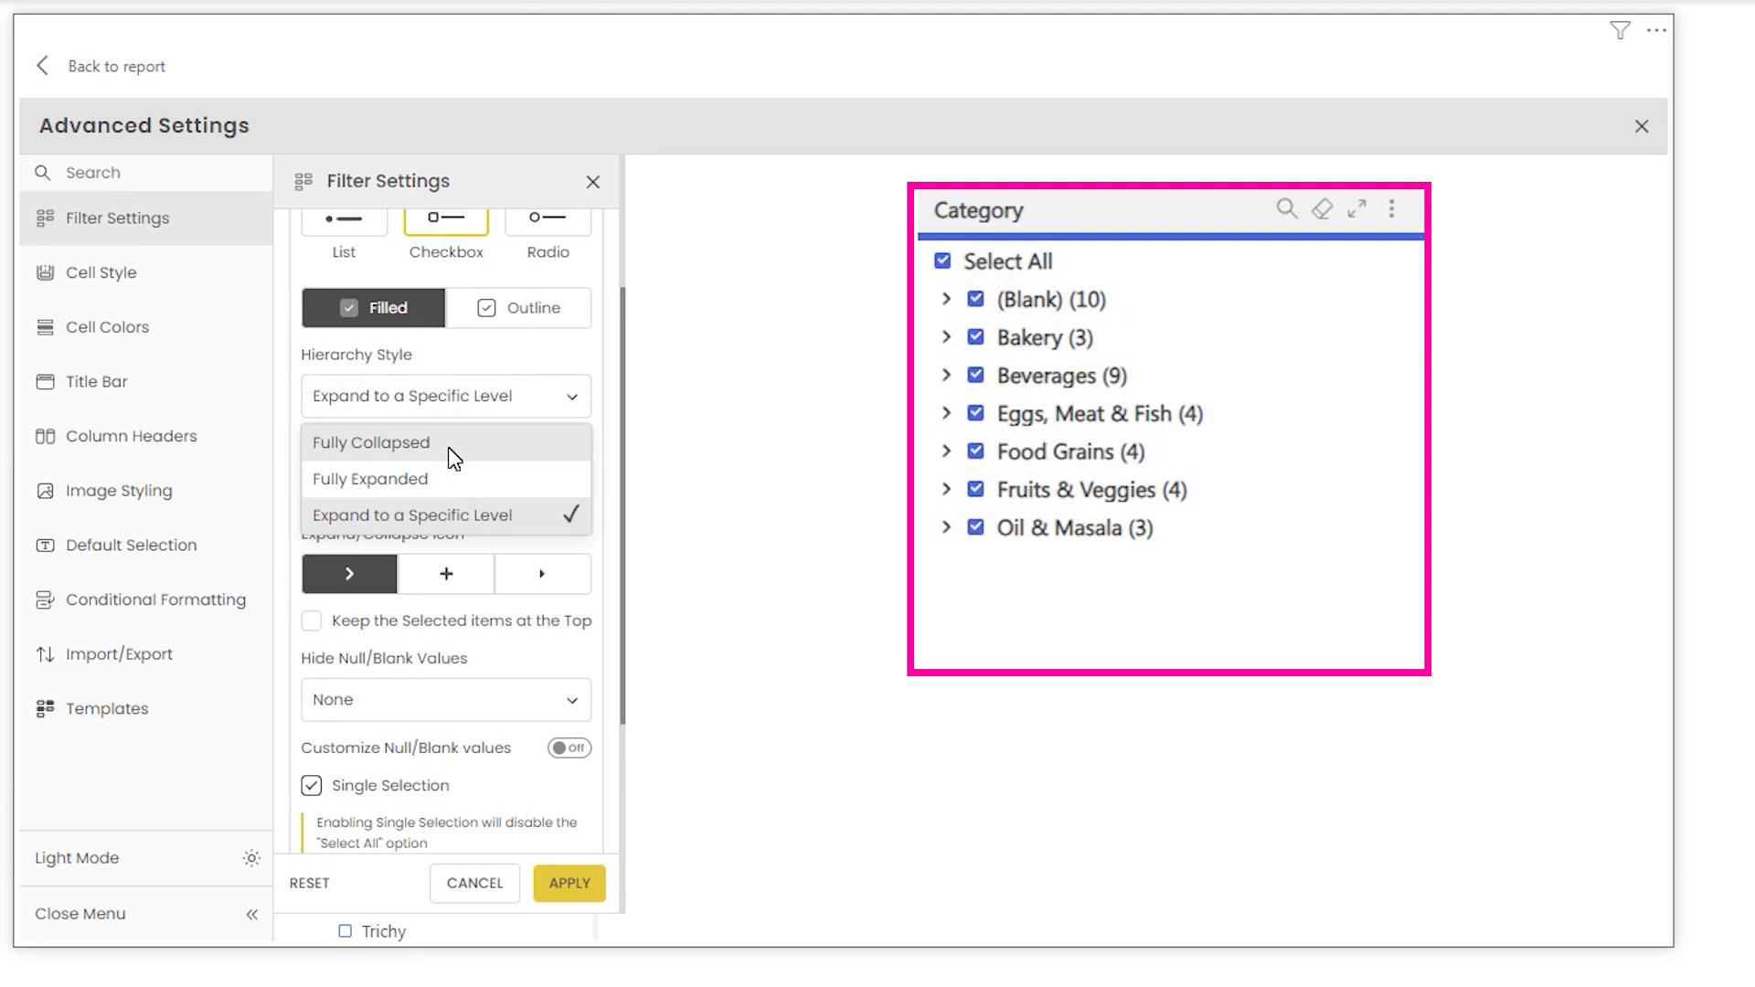
left_click(448, 518)
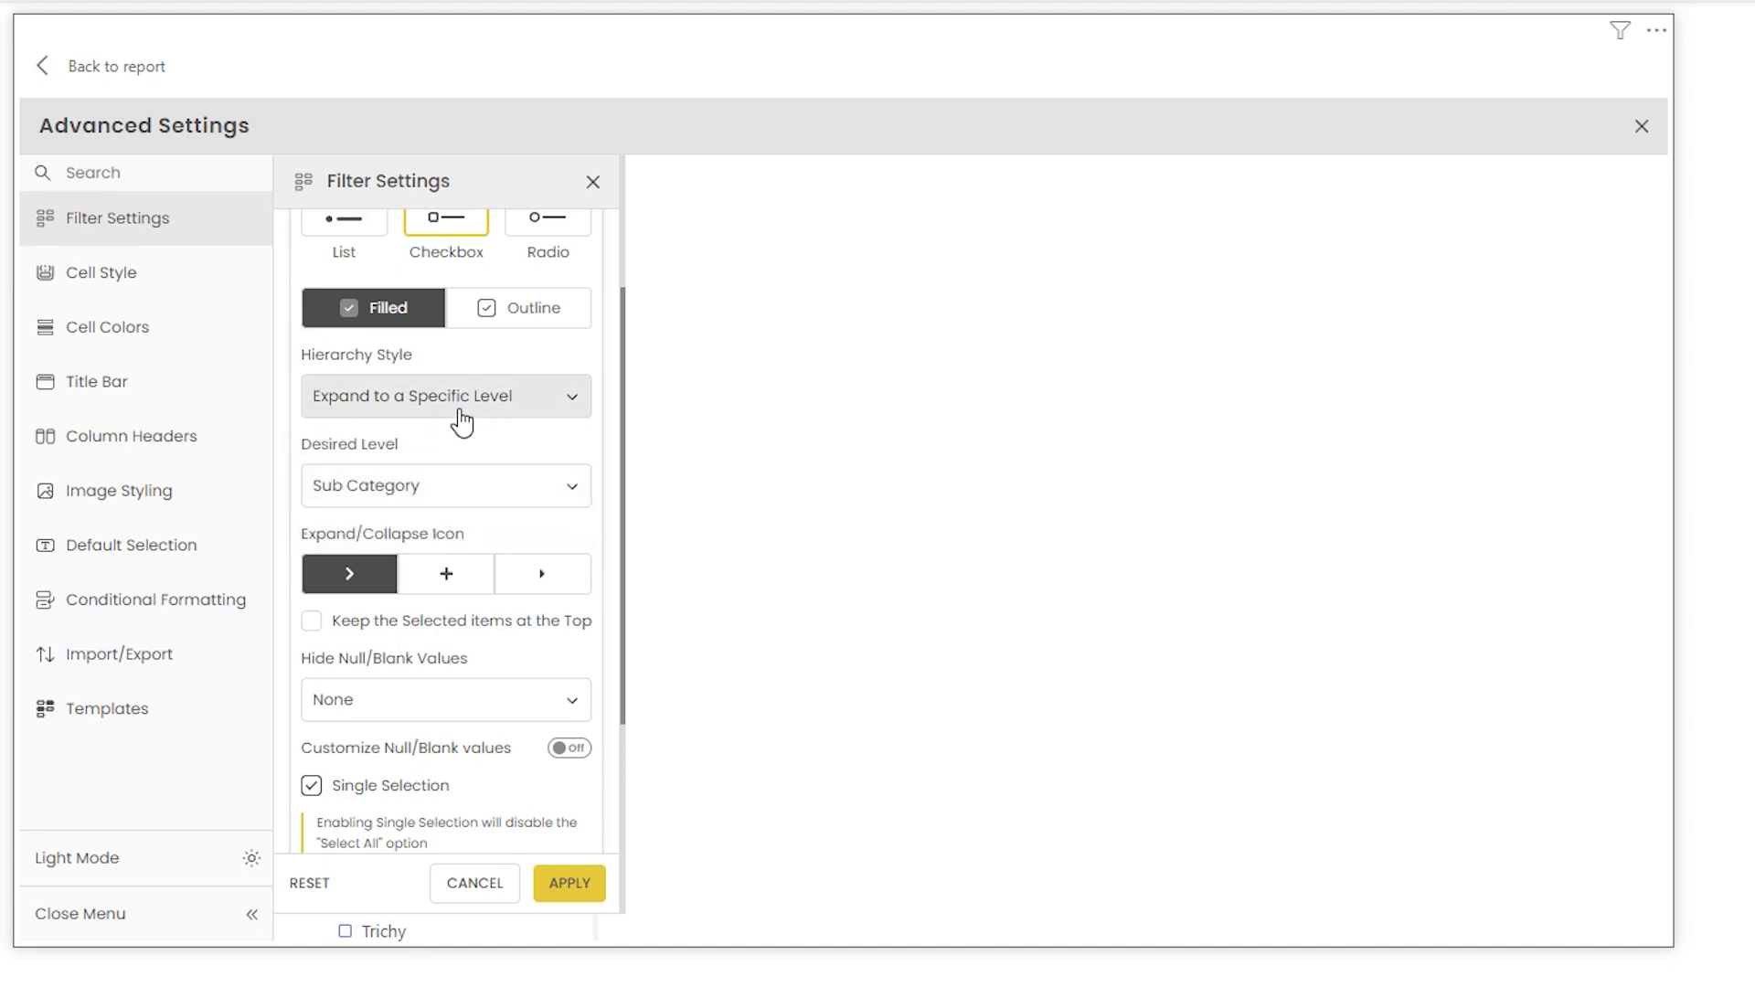
left_click(523, 480)
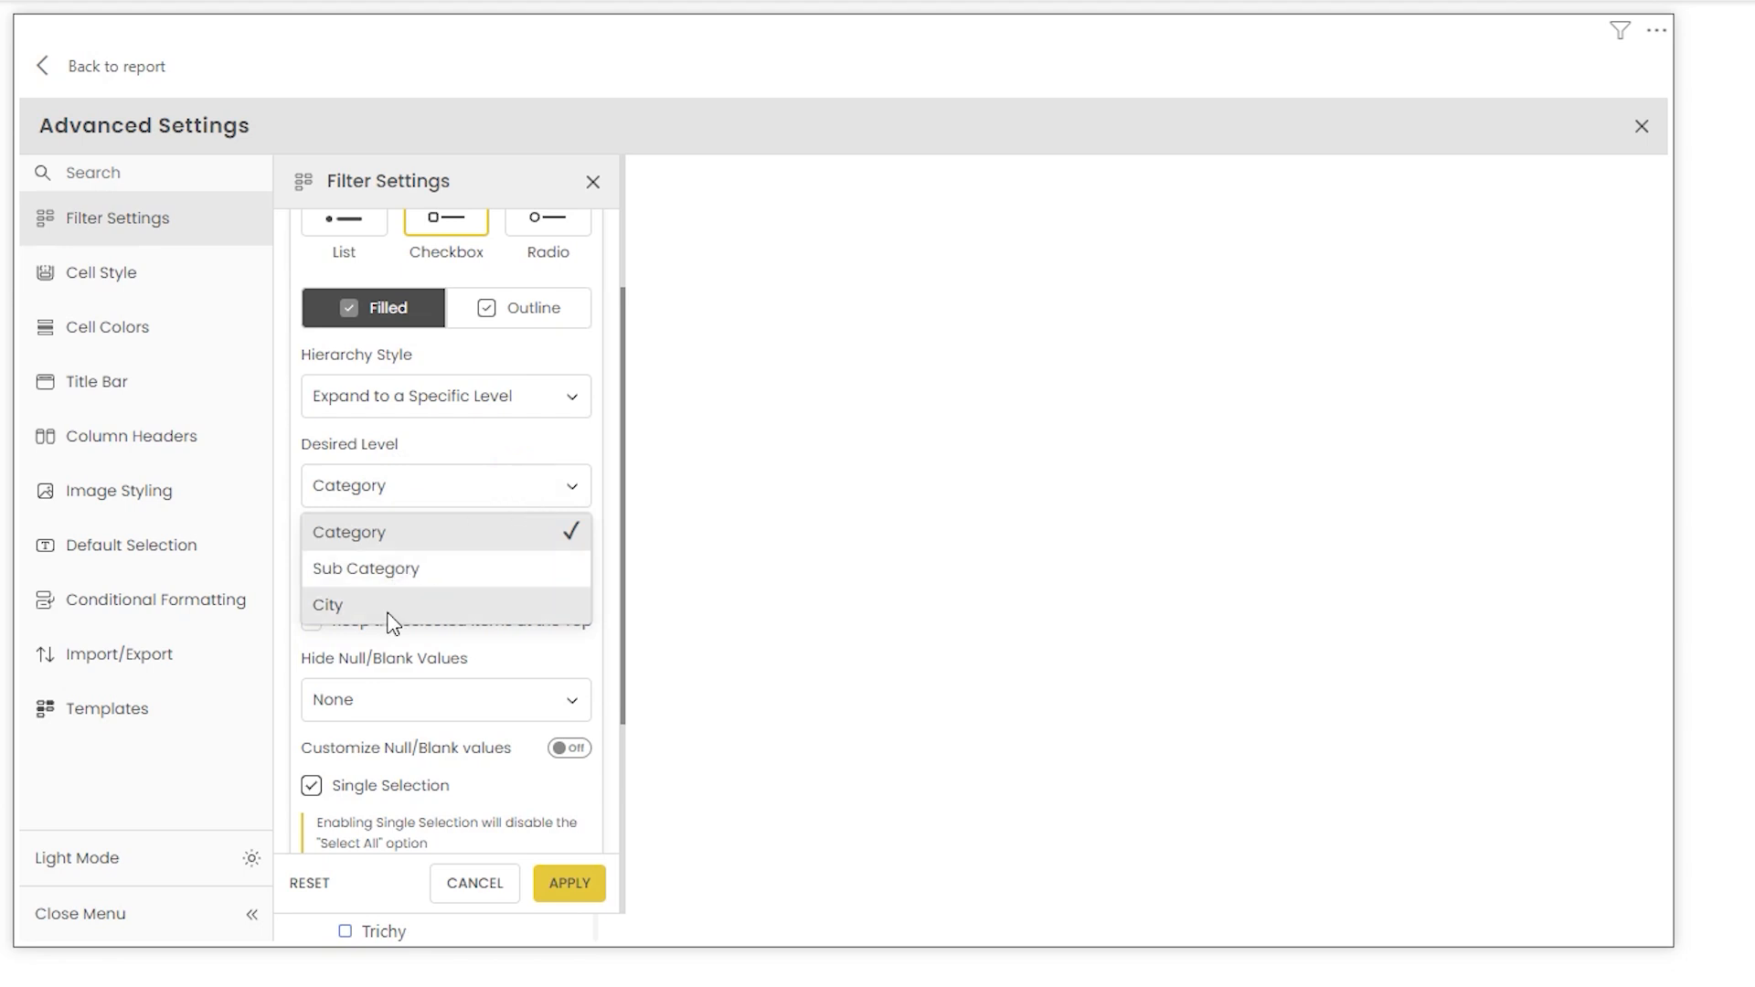
left_click(388, 570)
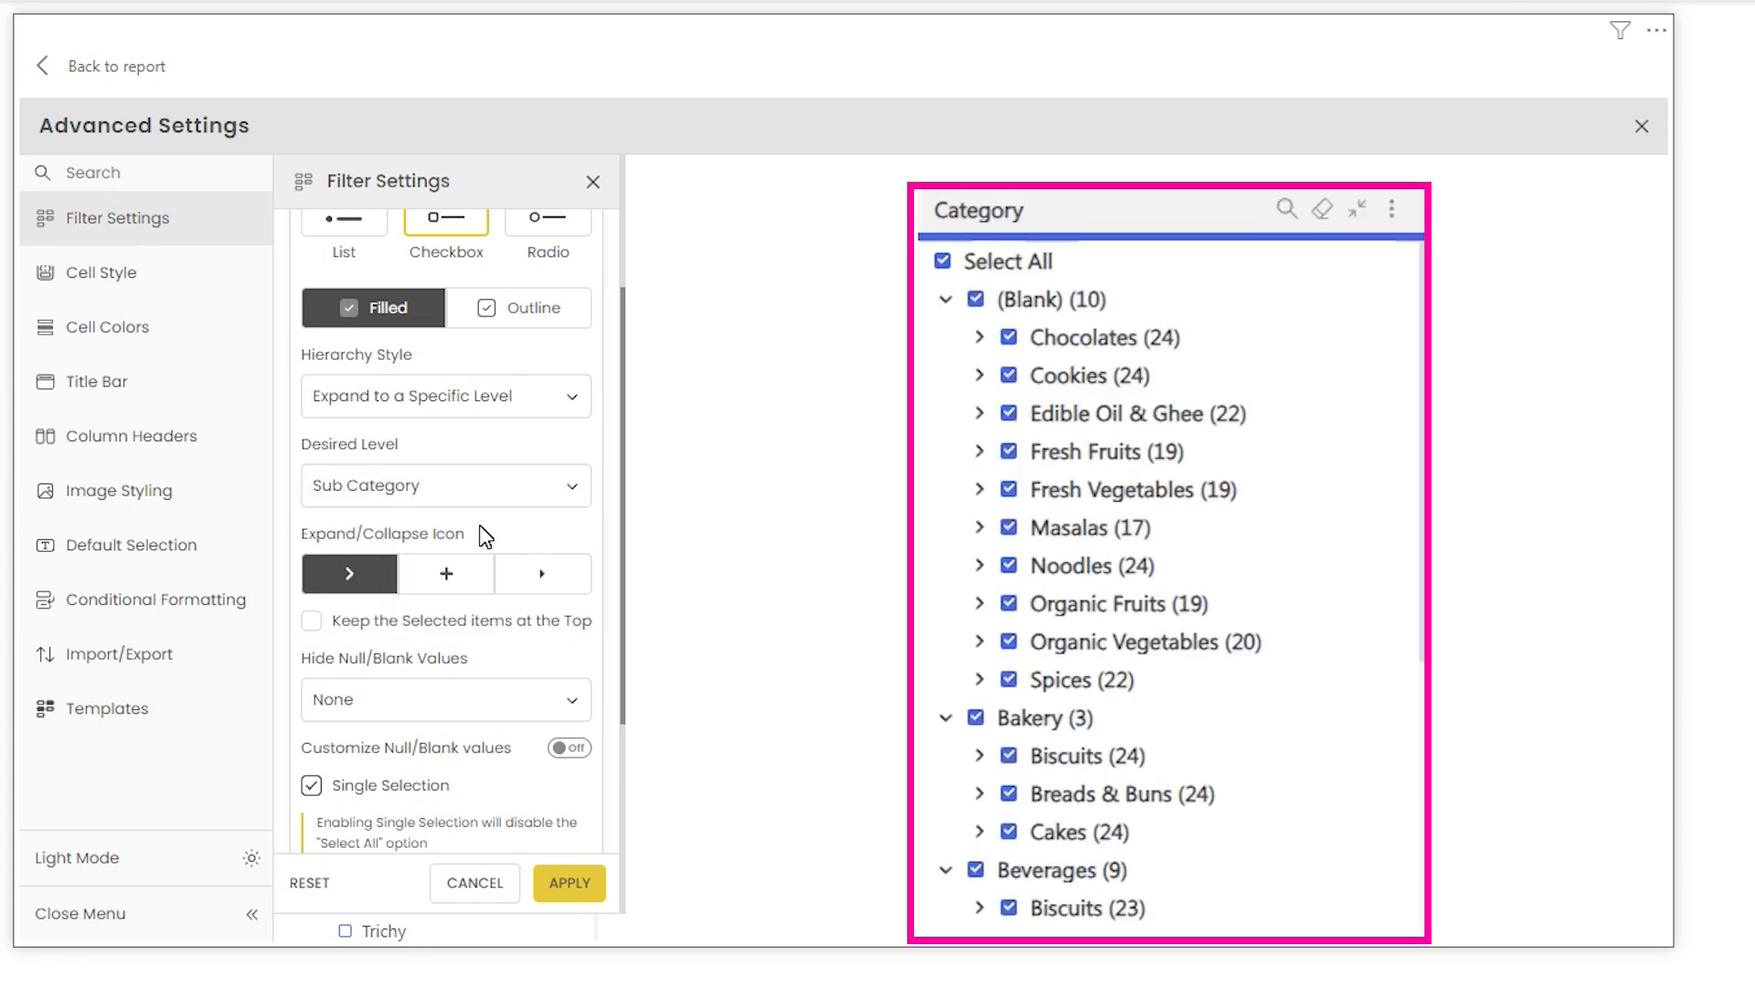
- Try the + and ▸ expand/collapse icons and tick Keep the Selected items at the Top
scroll(372, 402, "down", 2)
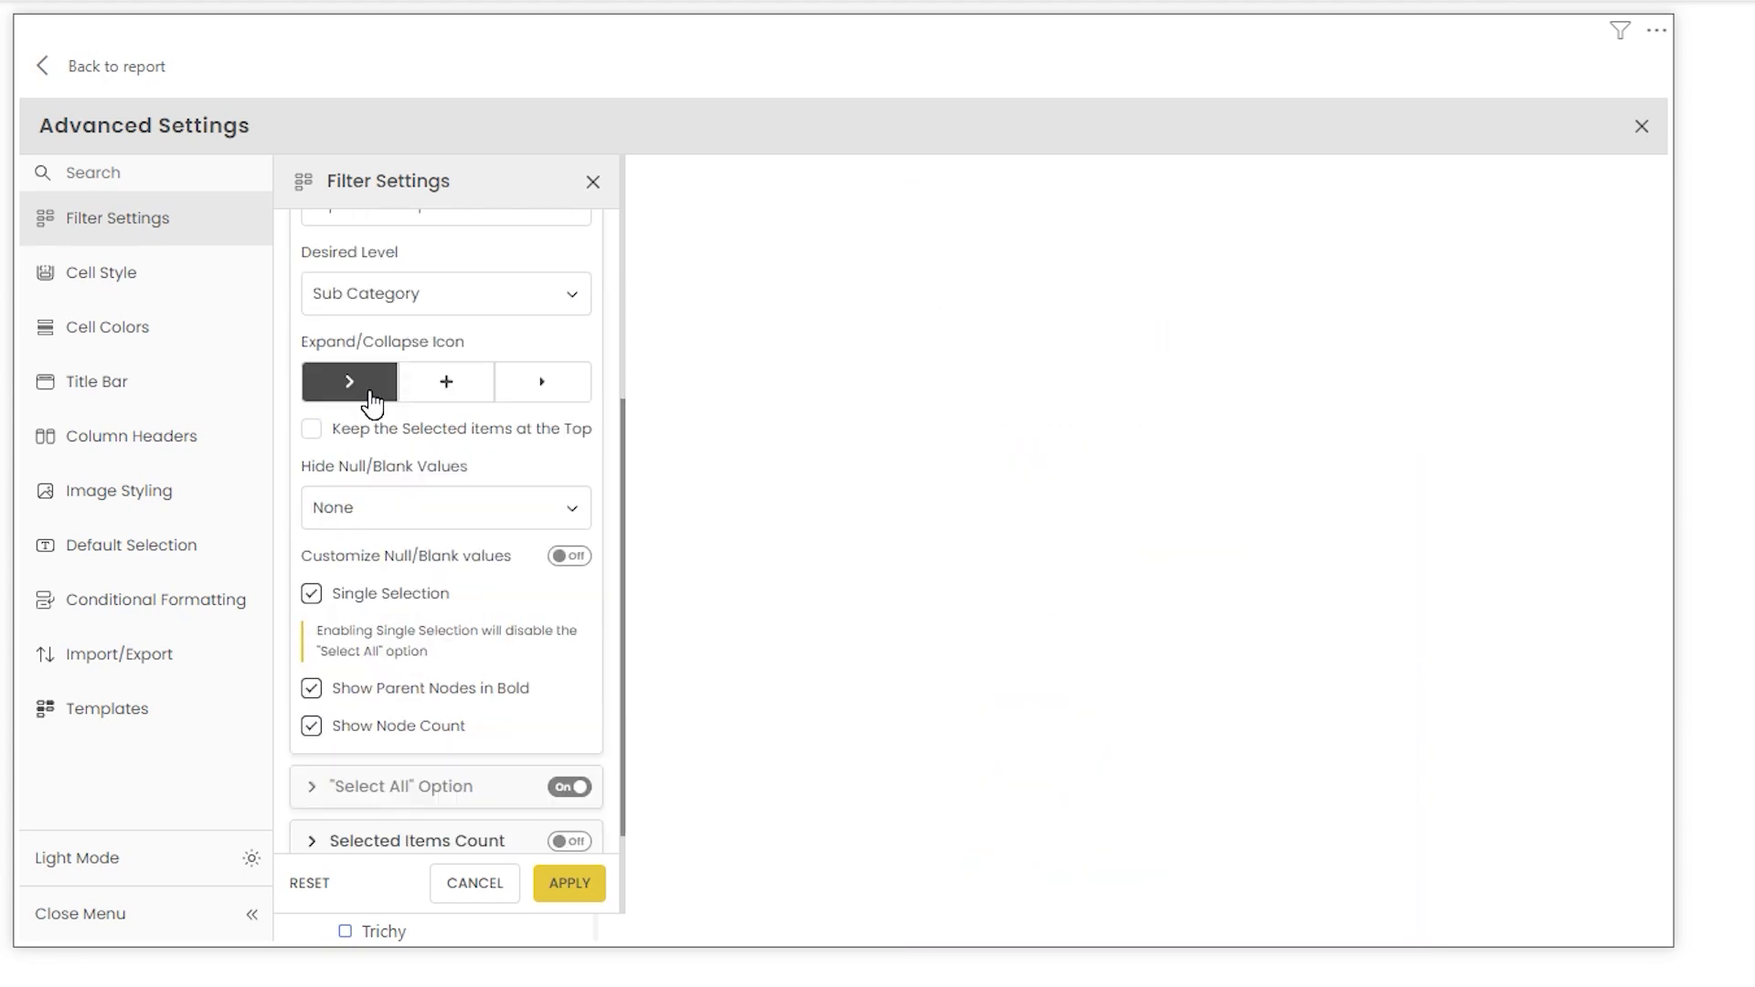
left_click(454, 399)
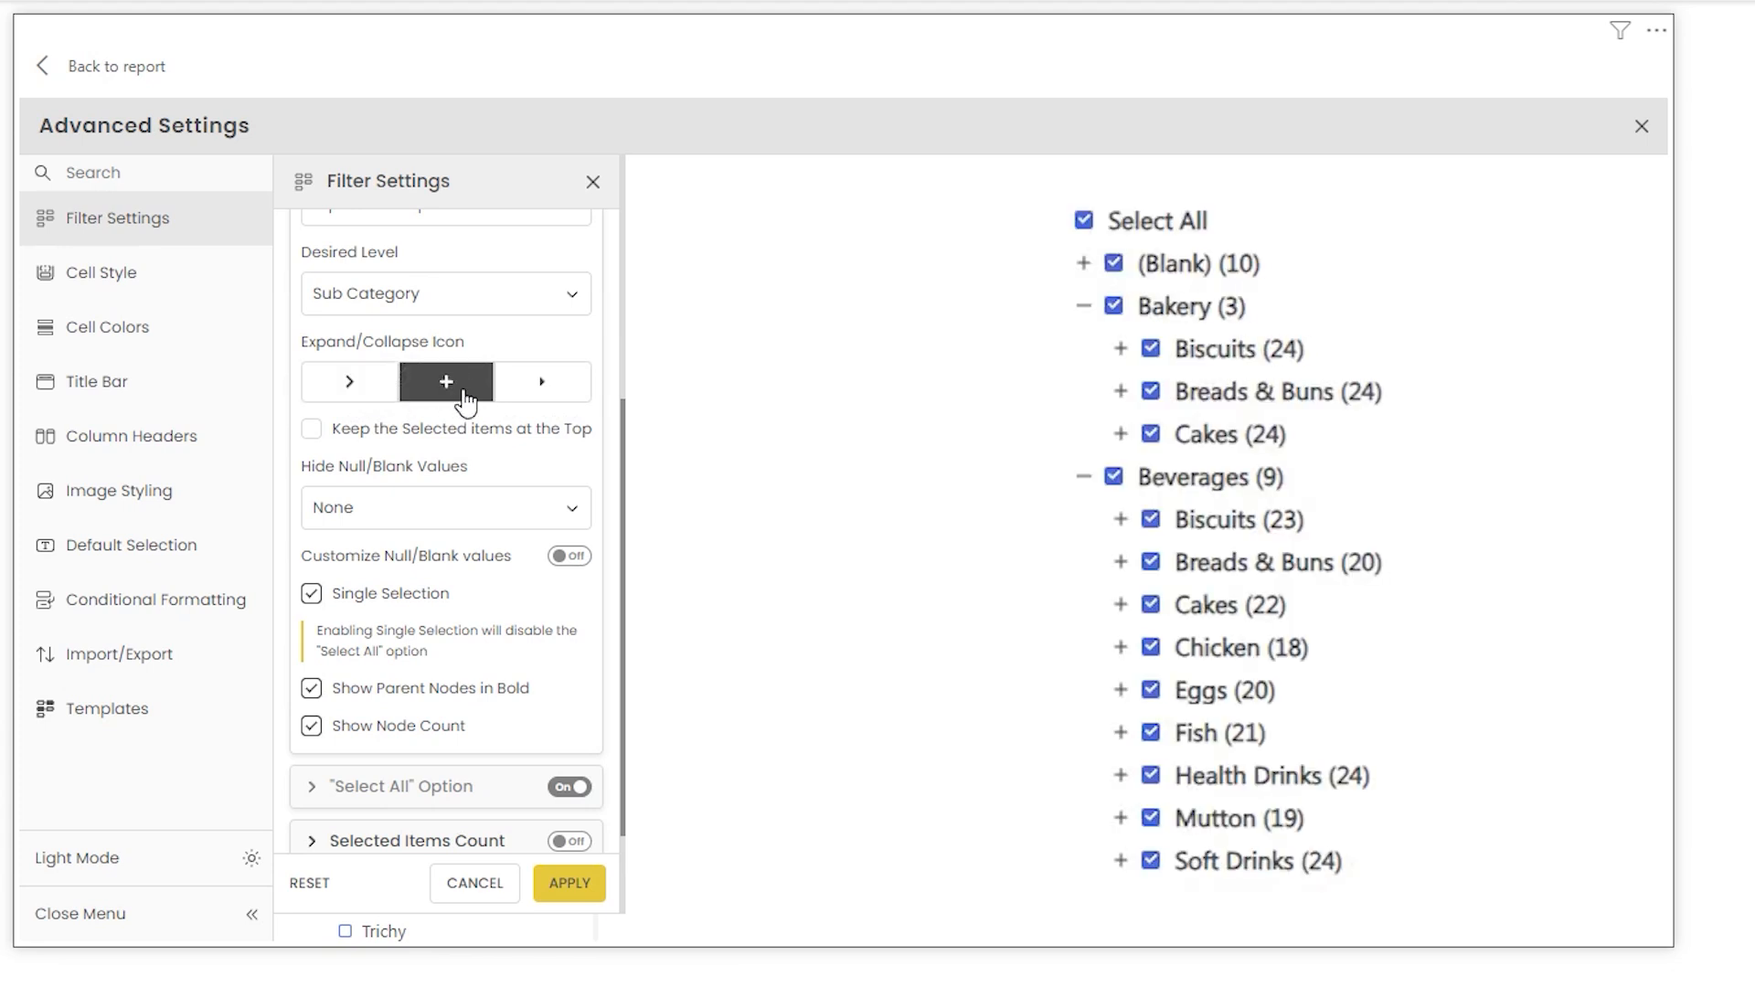
left_click(573, 405)
left_click(314, 431)
- Leave Advanced Settings and return to the report page
left_click(903, 619)
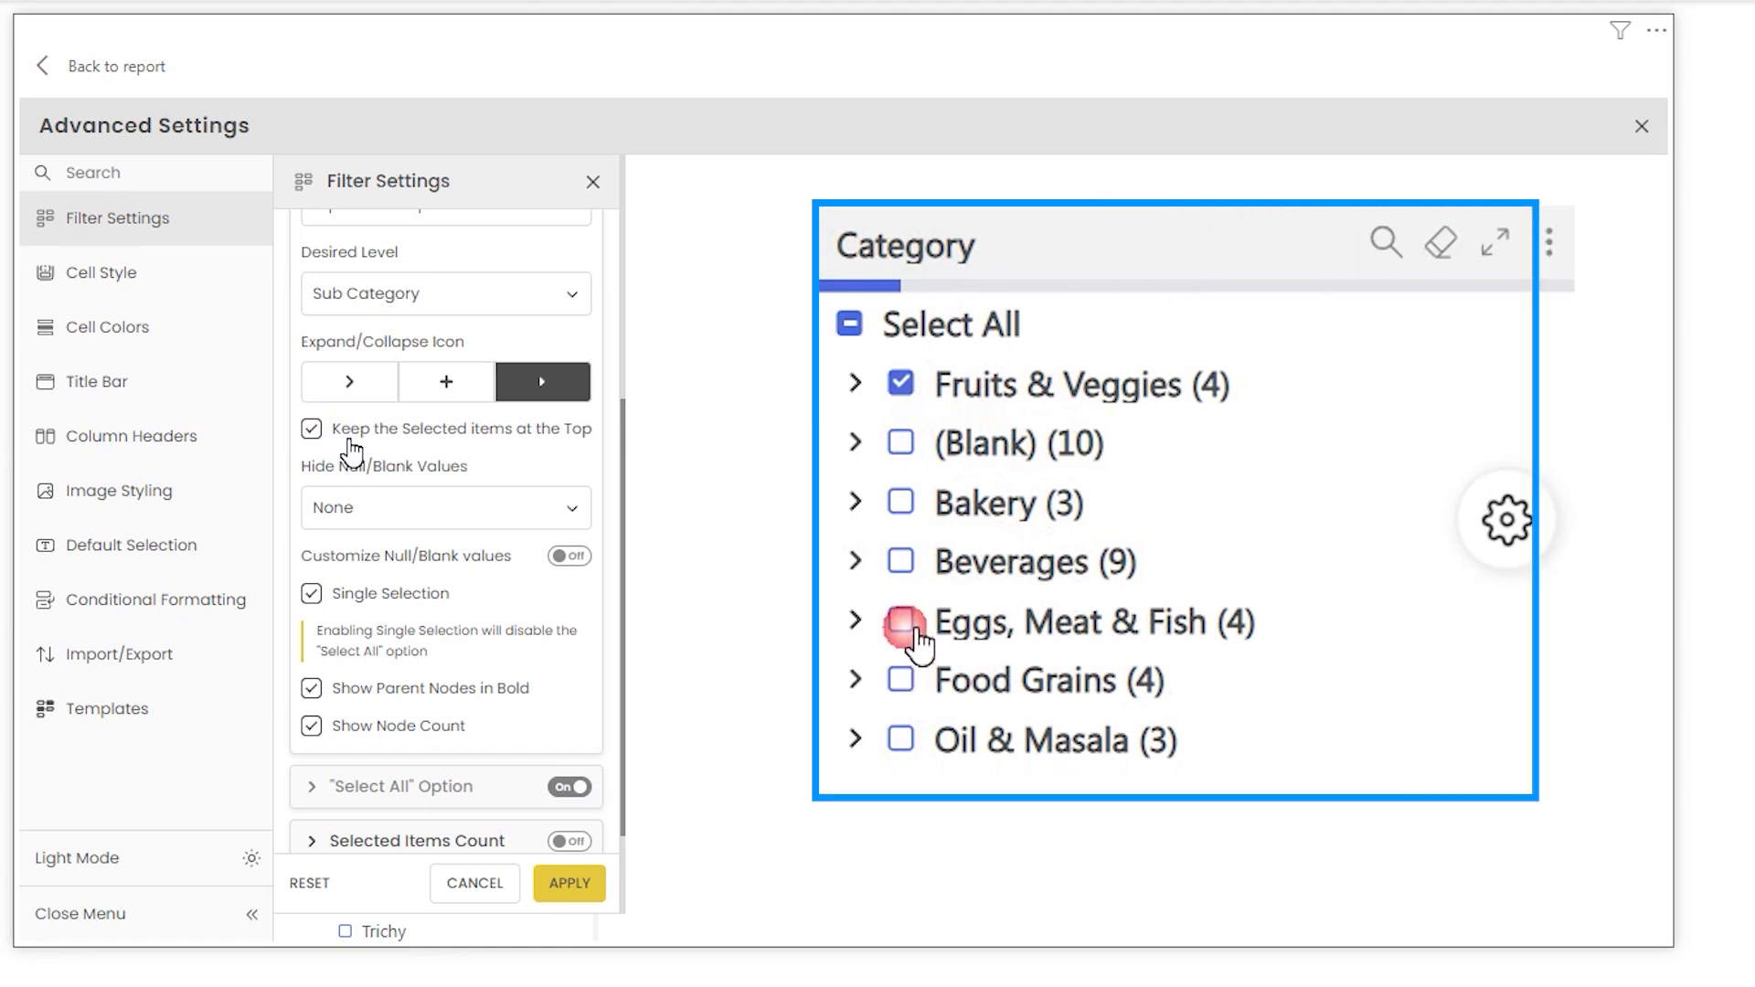
left_click(912, 692)
left_click(905, 686)
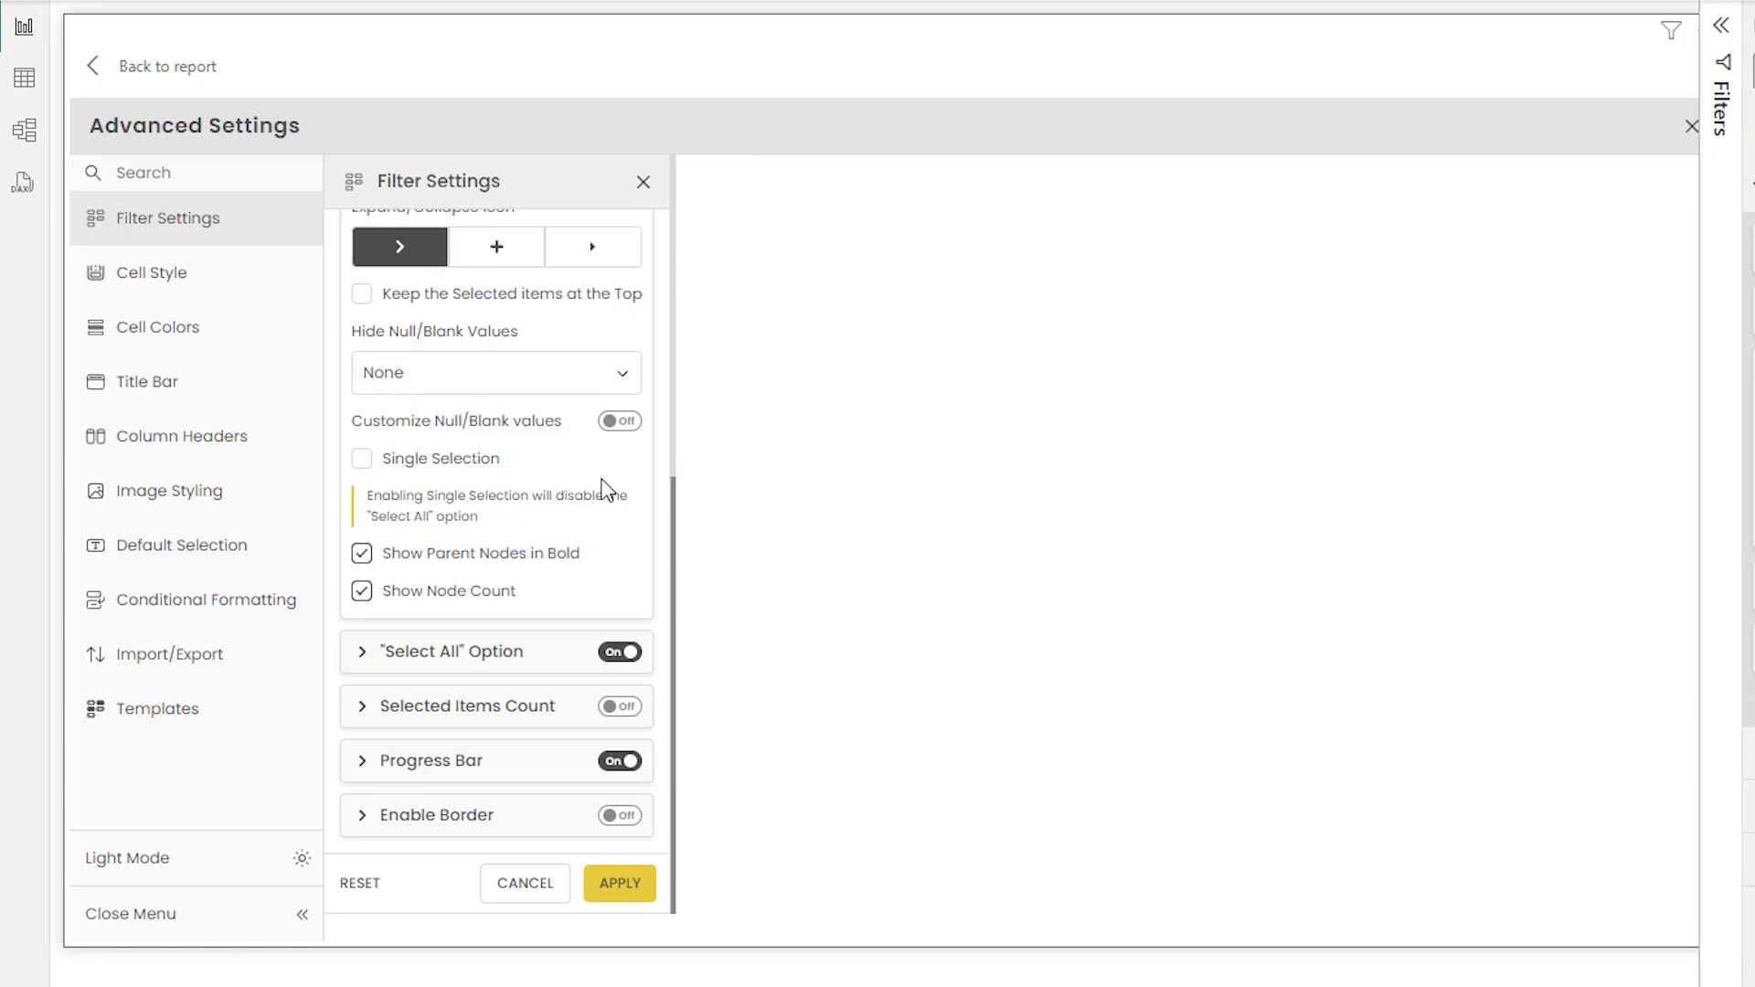
left_click(146, 72)
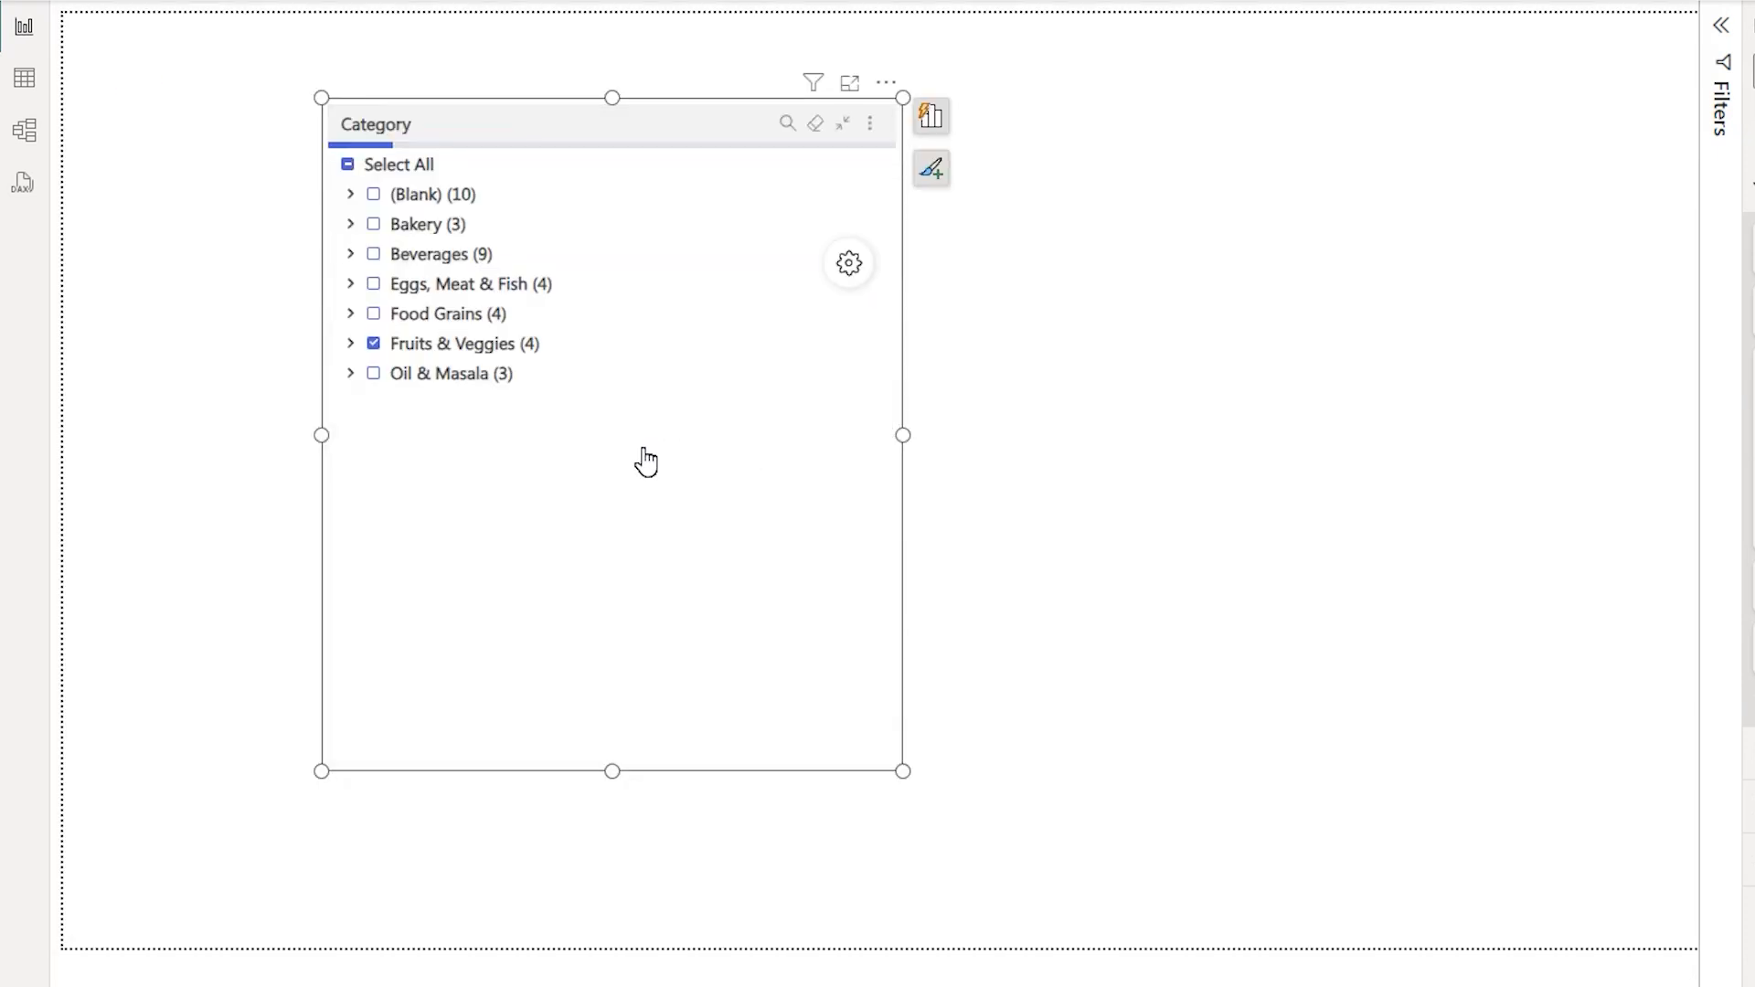
- Deselect Fruits & Veggies in the filter and add the Sales field to the visual's Value well
left_click(376, 347)
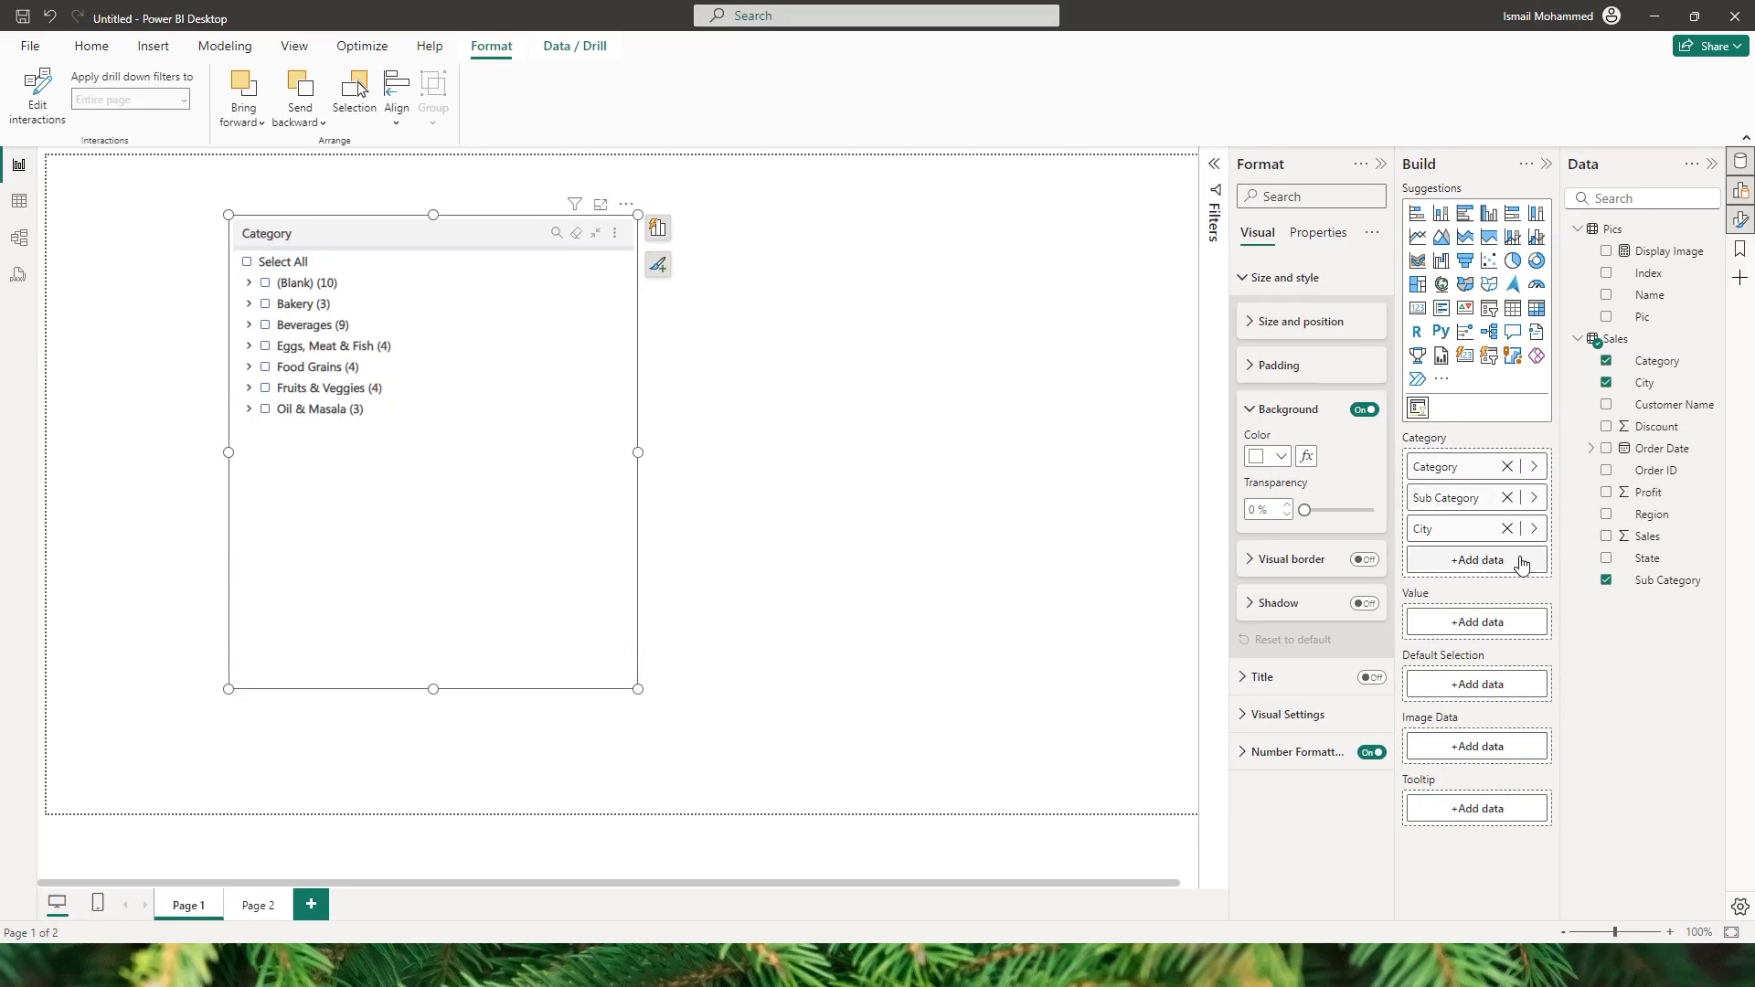
left_click_drag(1645, 536, 1475, 629)
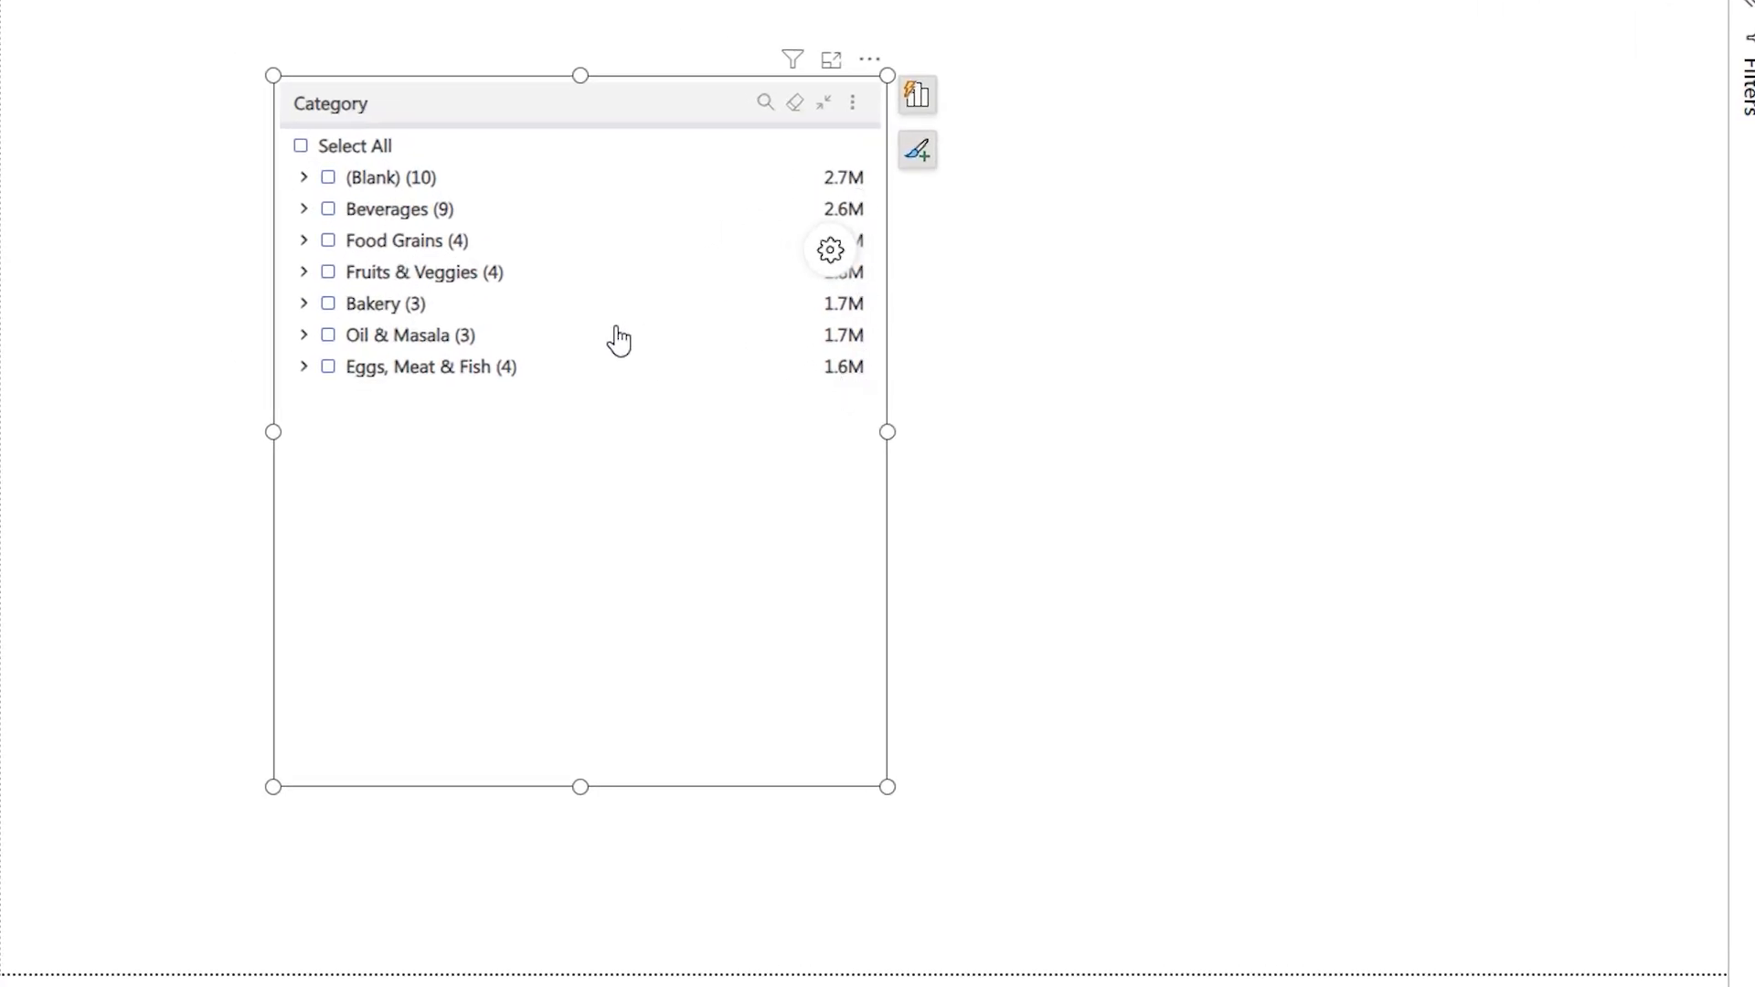
- Expand Food Grains in the filter, then reopen Filter Settings in the visual's Advanced Settings
left_click(303, 241)
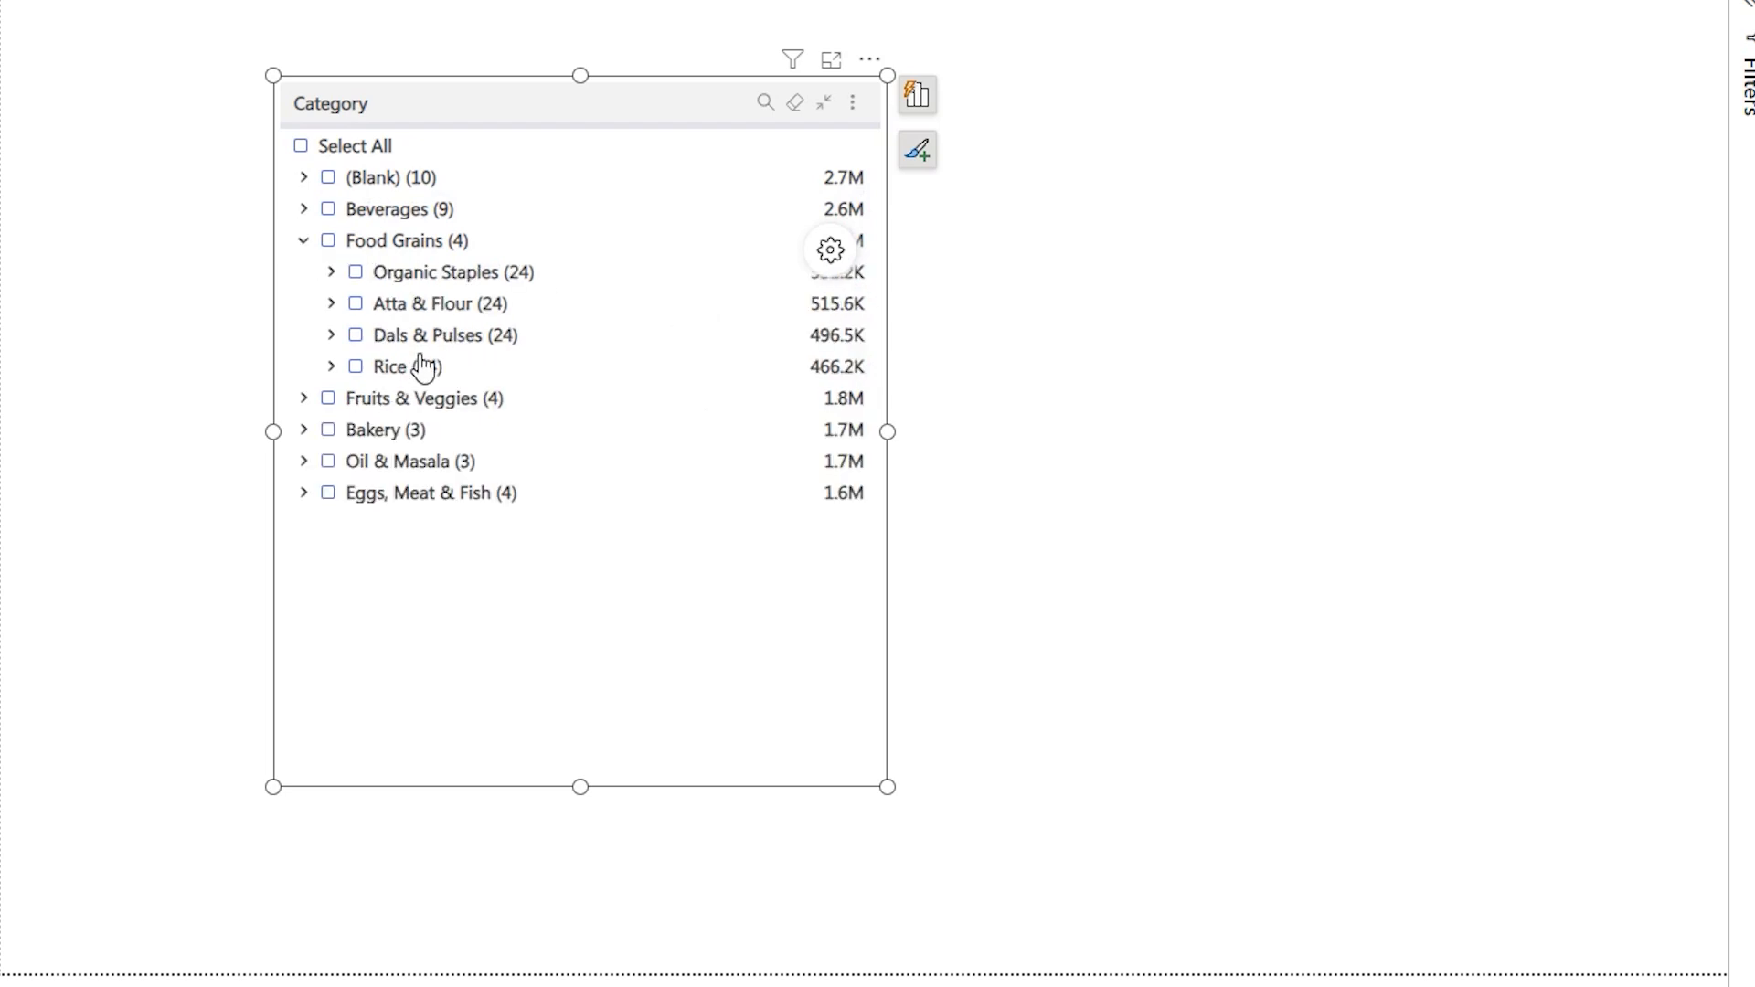
mouse_move(482, 350)
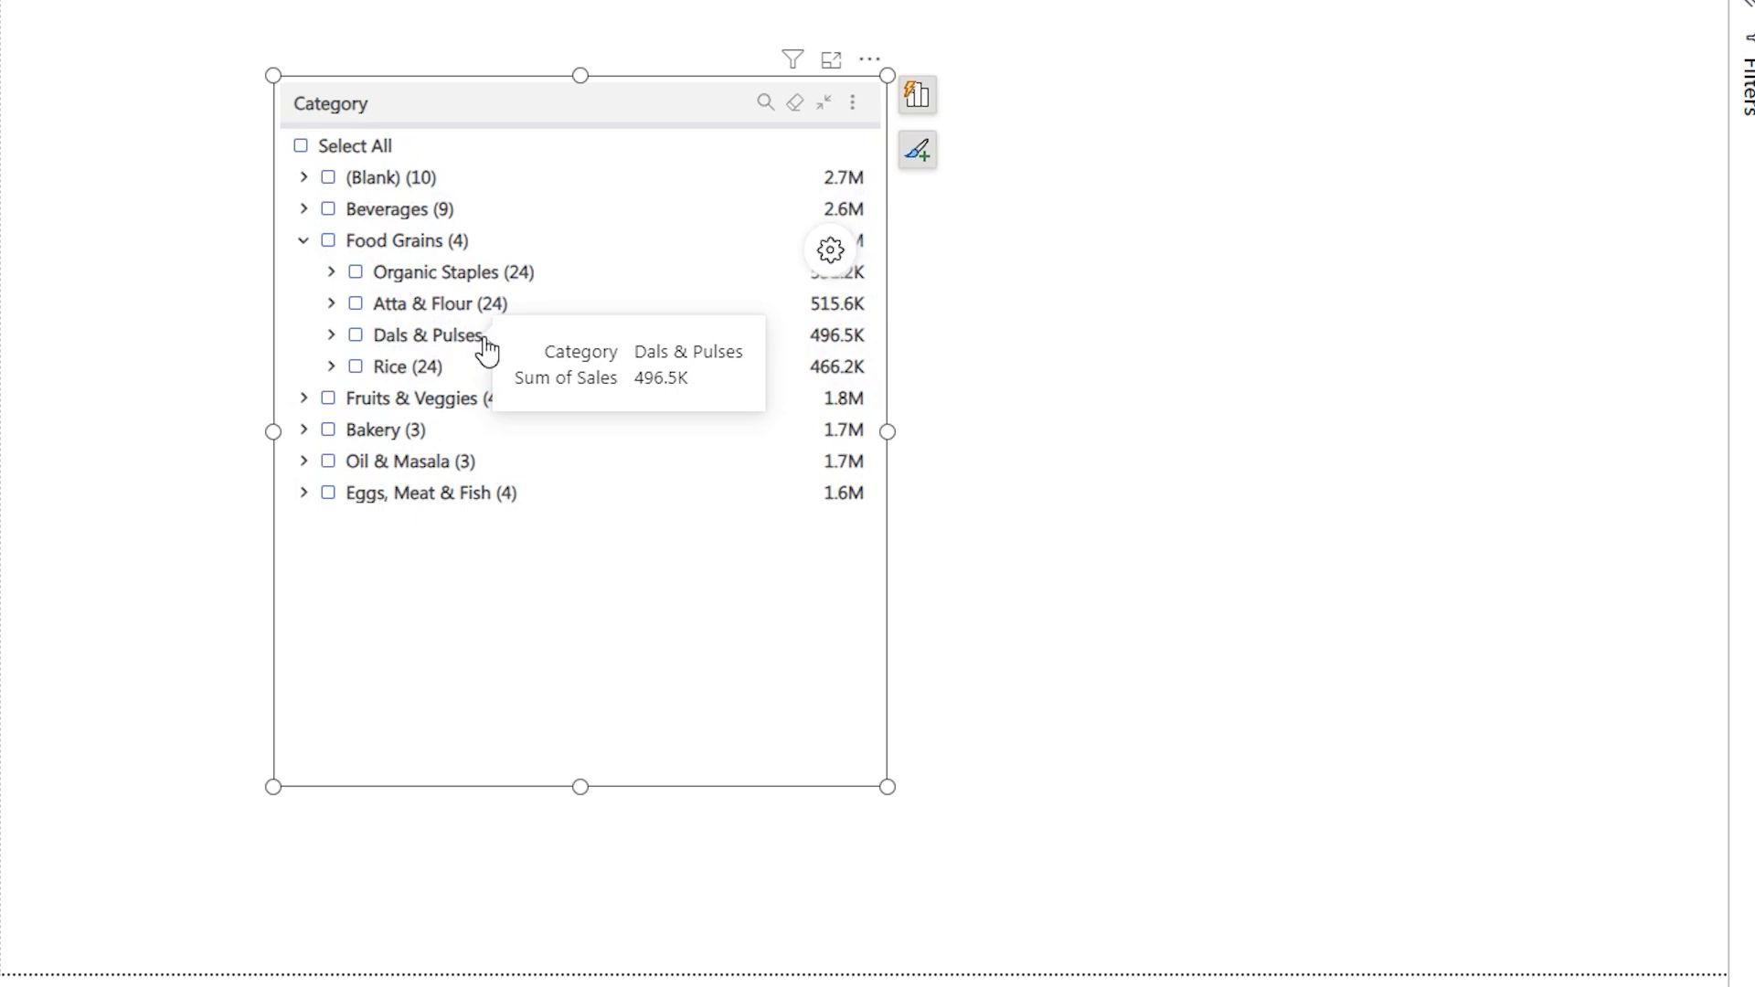
left_click(828, 250)
left_click(87, 224)
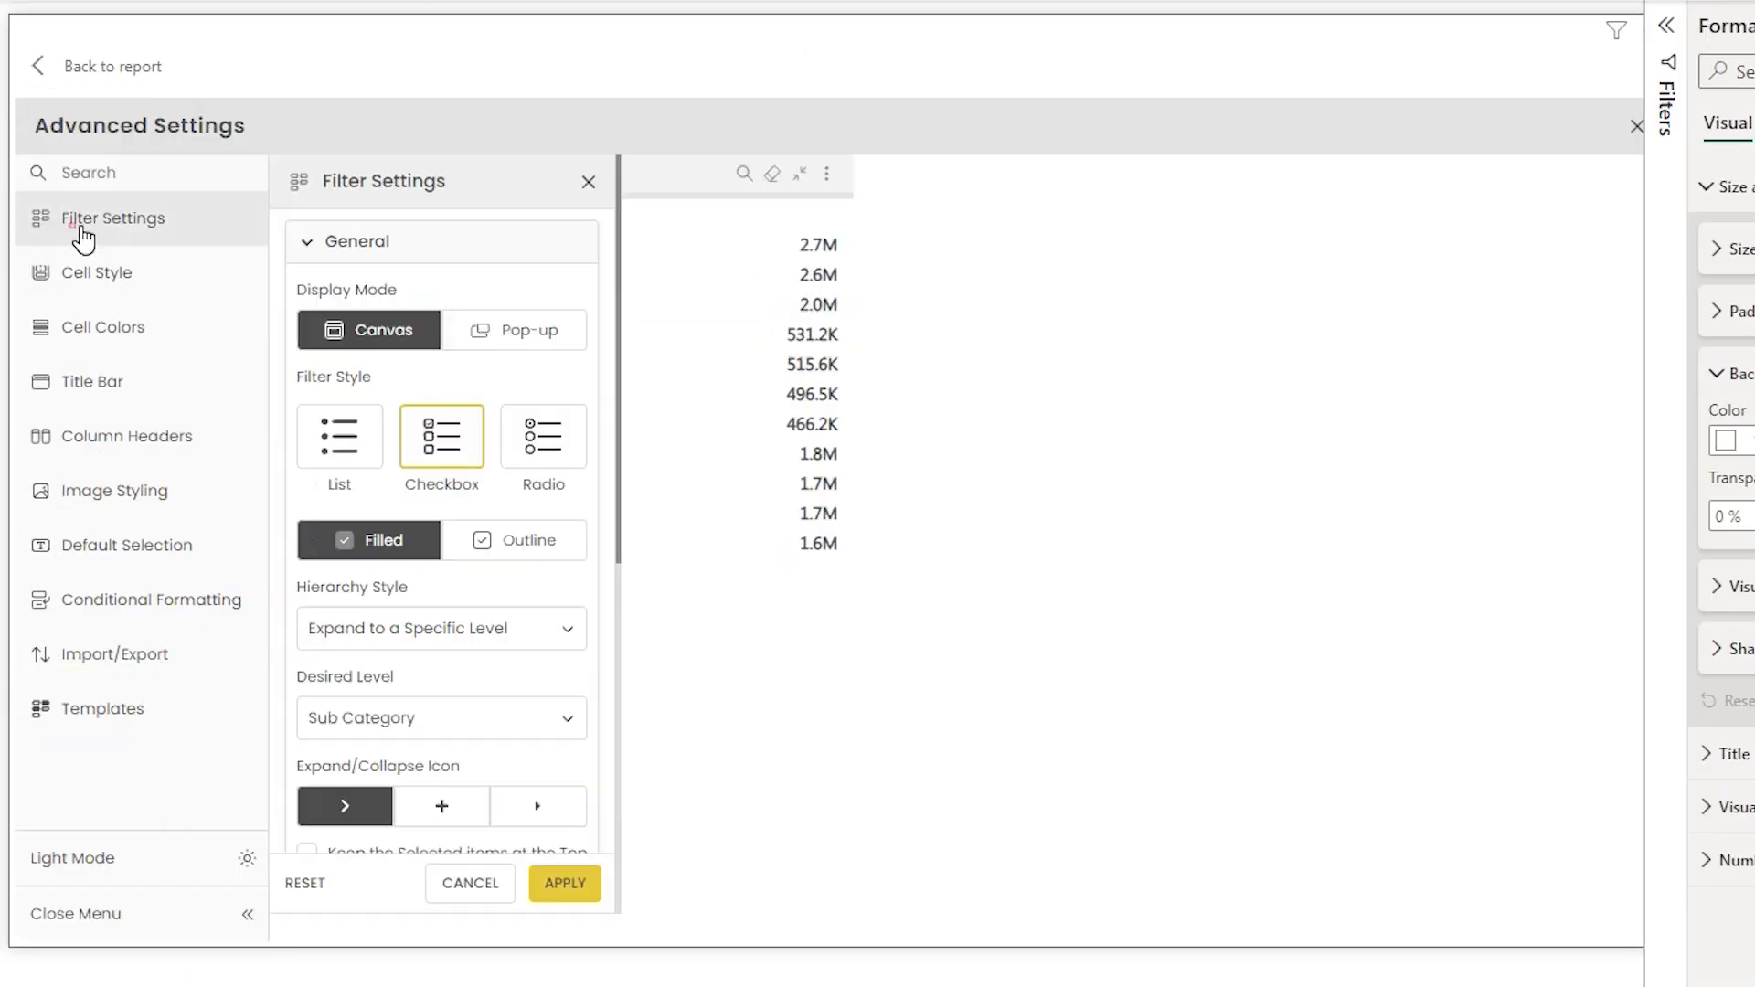
- Set Hide Null/Blank Values to Category in the filter settings
scroll(621, 393, "down", 1)
scroll(621, 411, "down", 5)
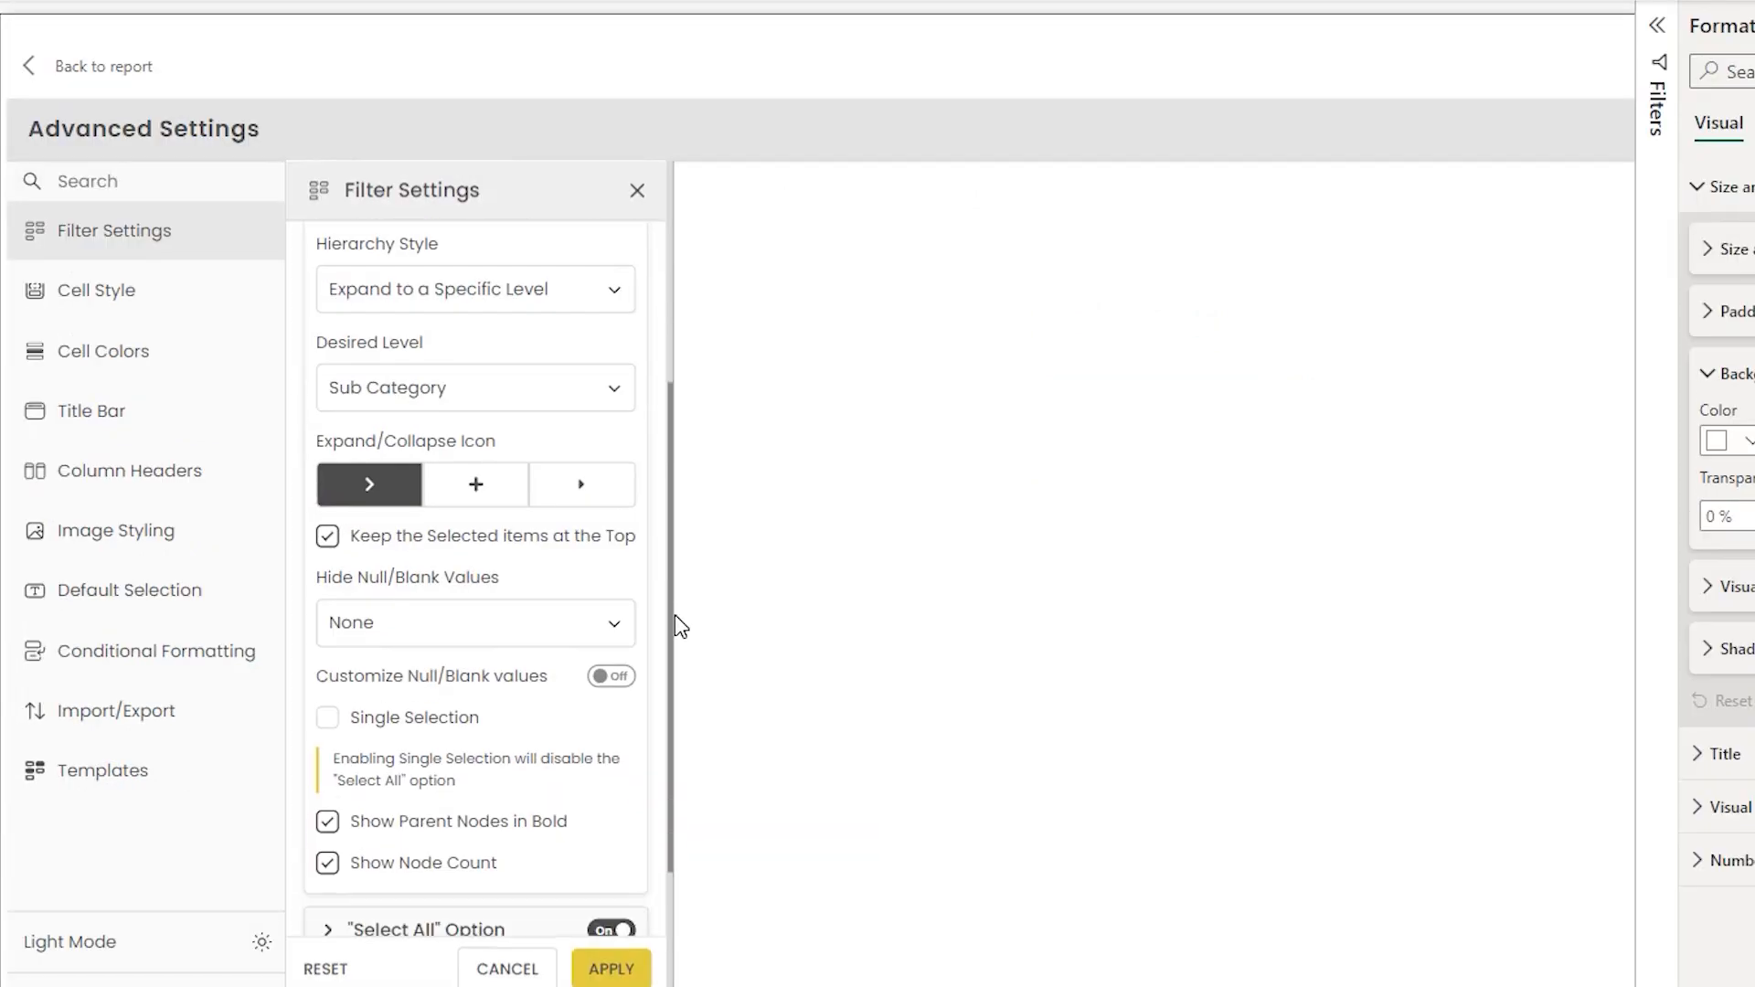
scroll(676, 640, "down", 2)
left_click(437, 496)
left_click(403, 585)
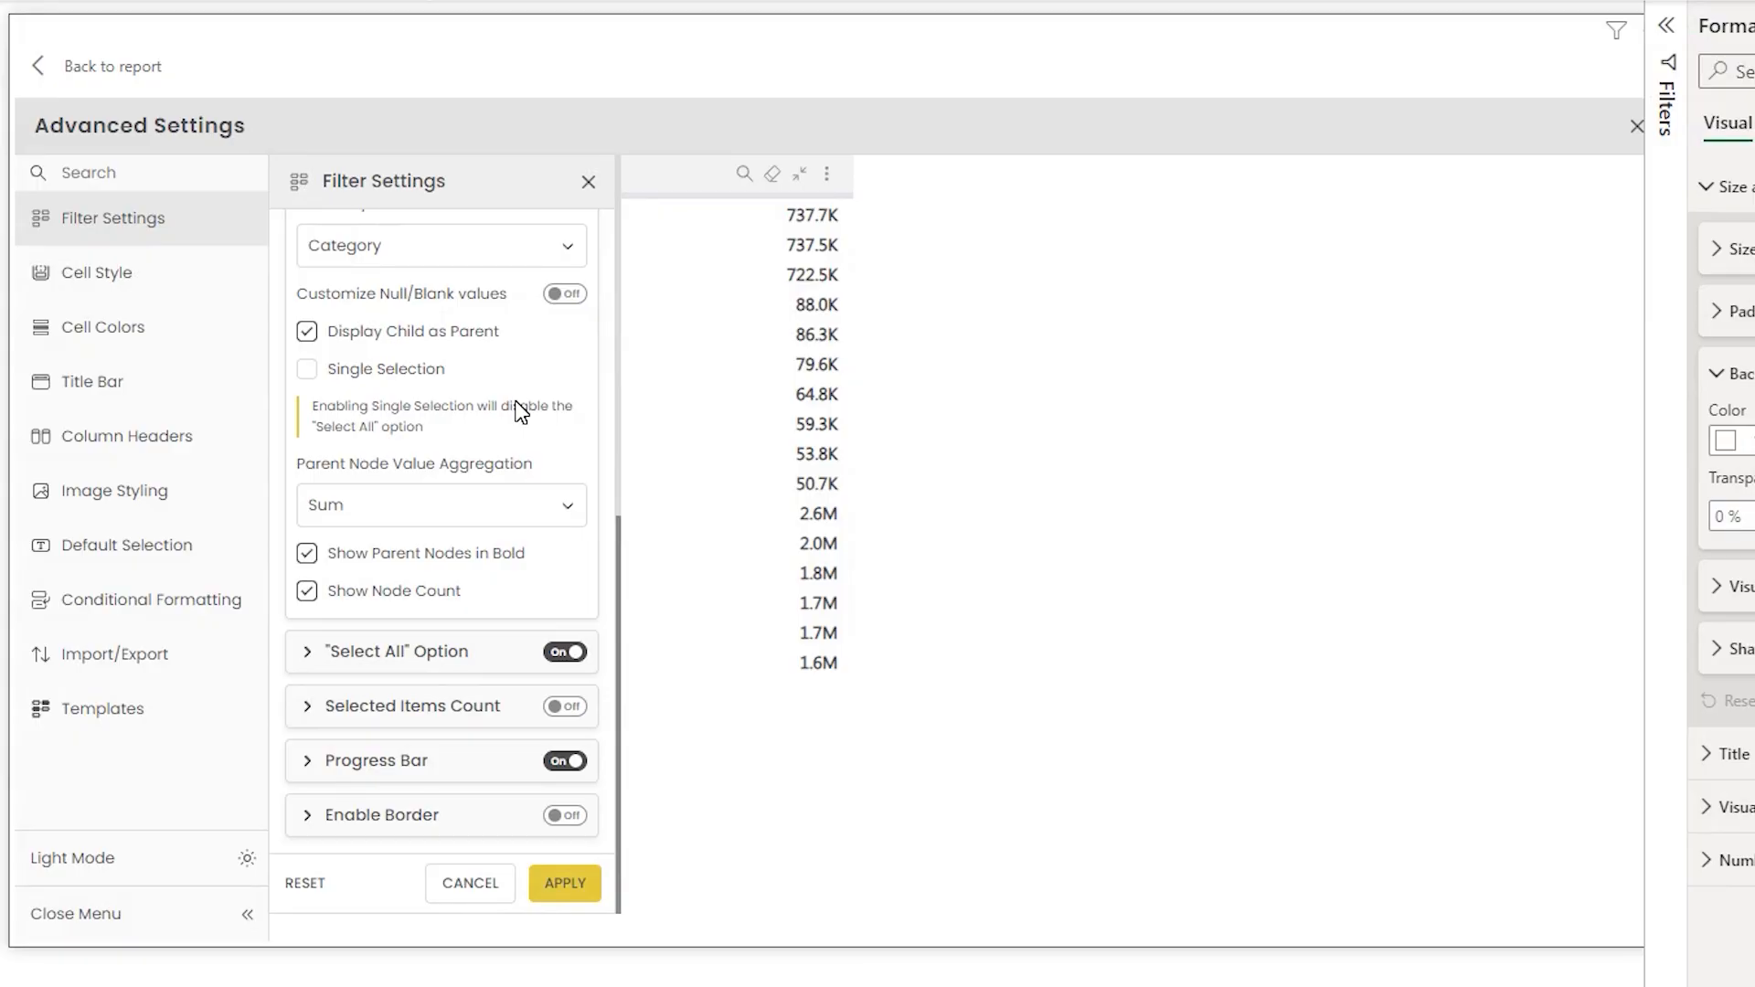
- Turn on Single Selection, apply, and select Organic Vegetables, Fresh Vegetables and then Organic Fruits in the filter
left_click(307, 370)
left_click(565, 883)
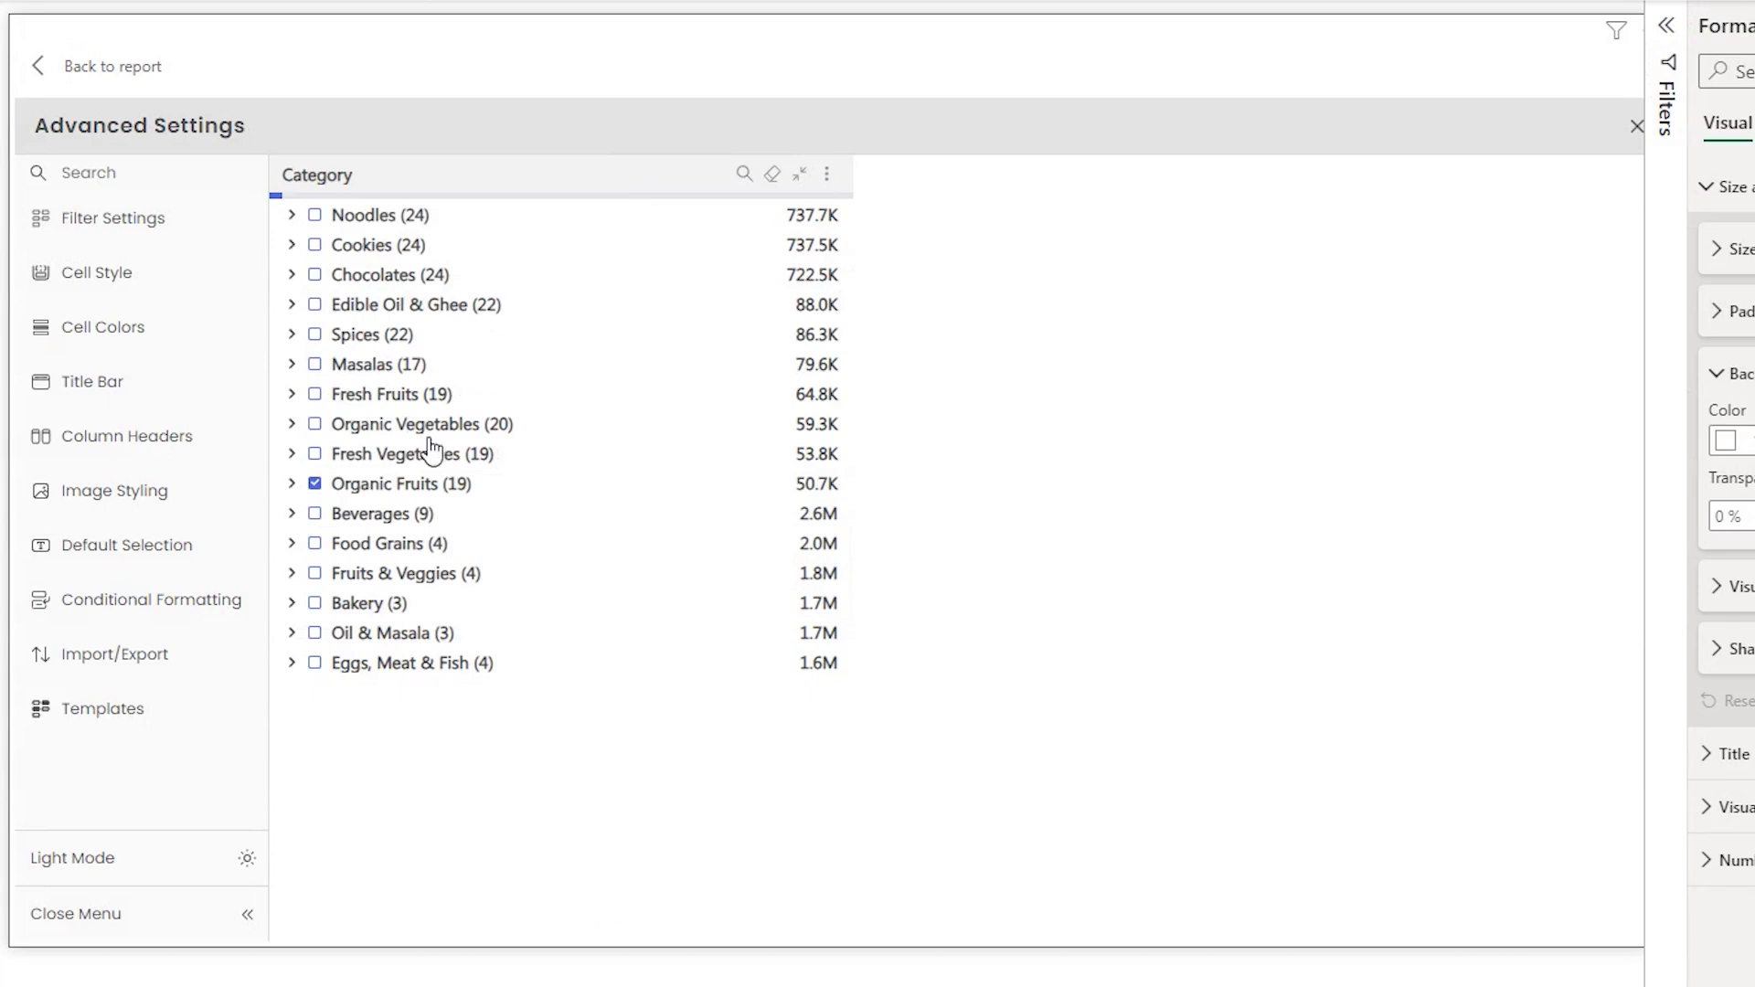
left_click(316, 424)
left_click(316, 455)
left_click(317, 485)
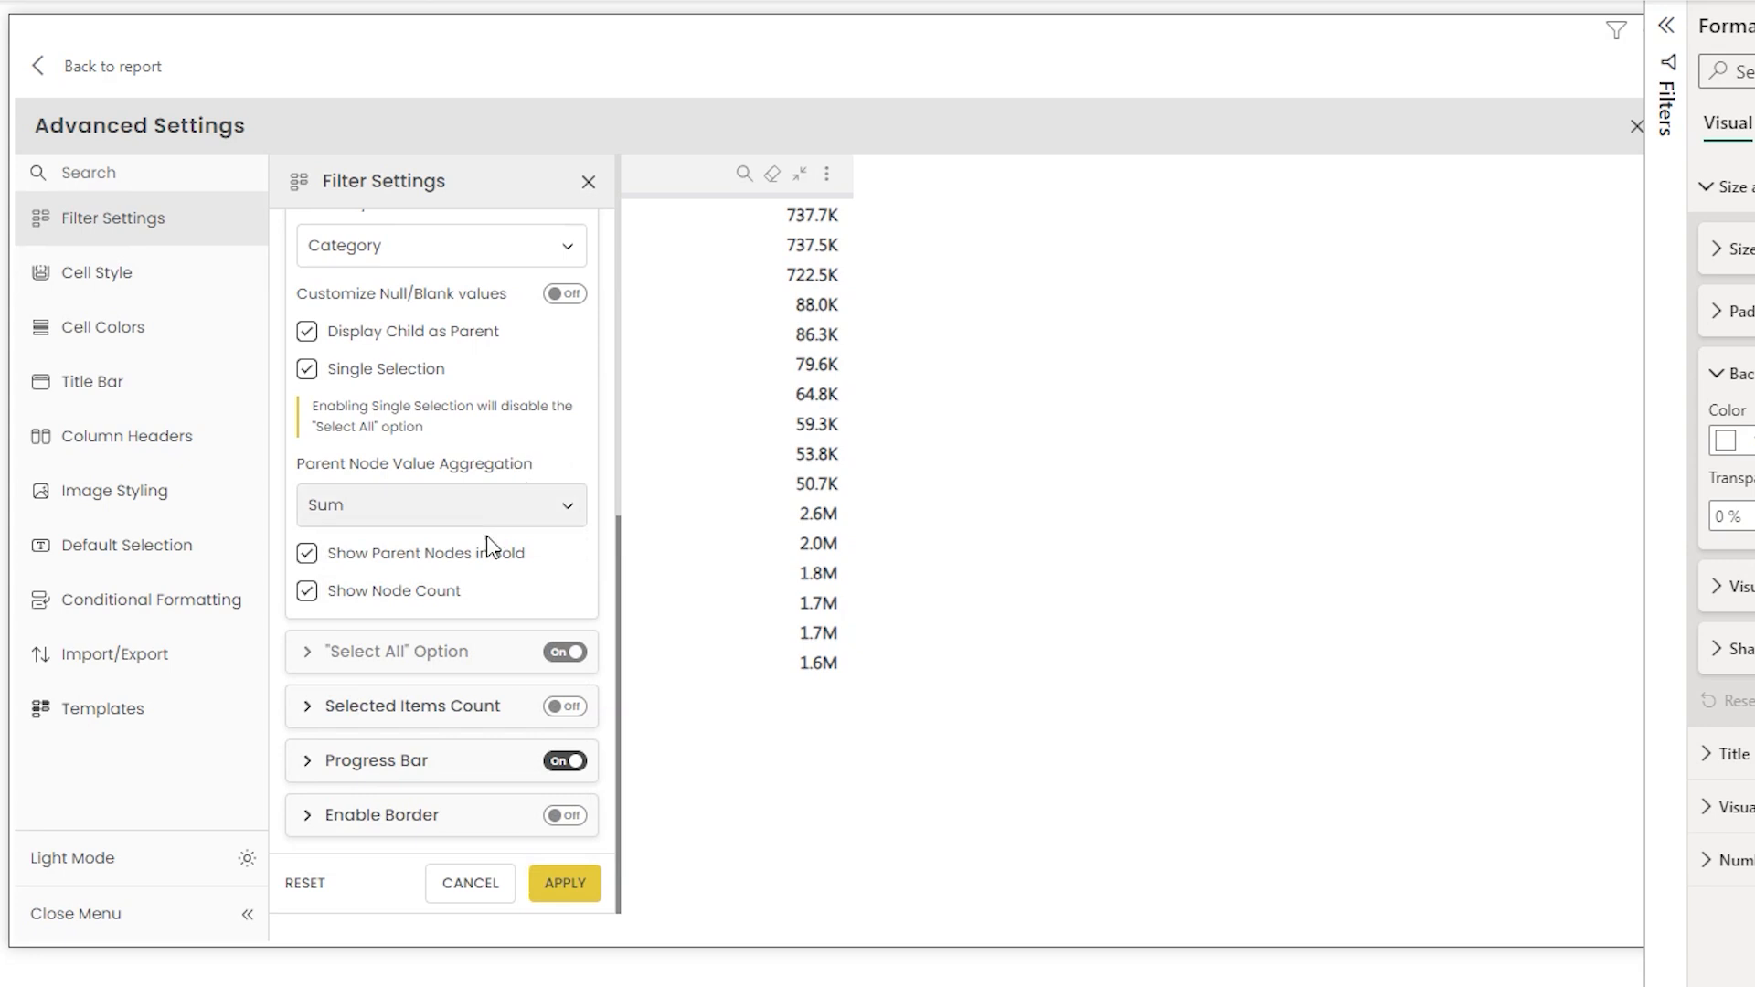
- Review the Parent Node Value Aggregation options keeping Sum, apply, and expand Bakery in the filter
left_click(491, 512)
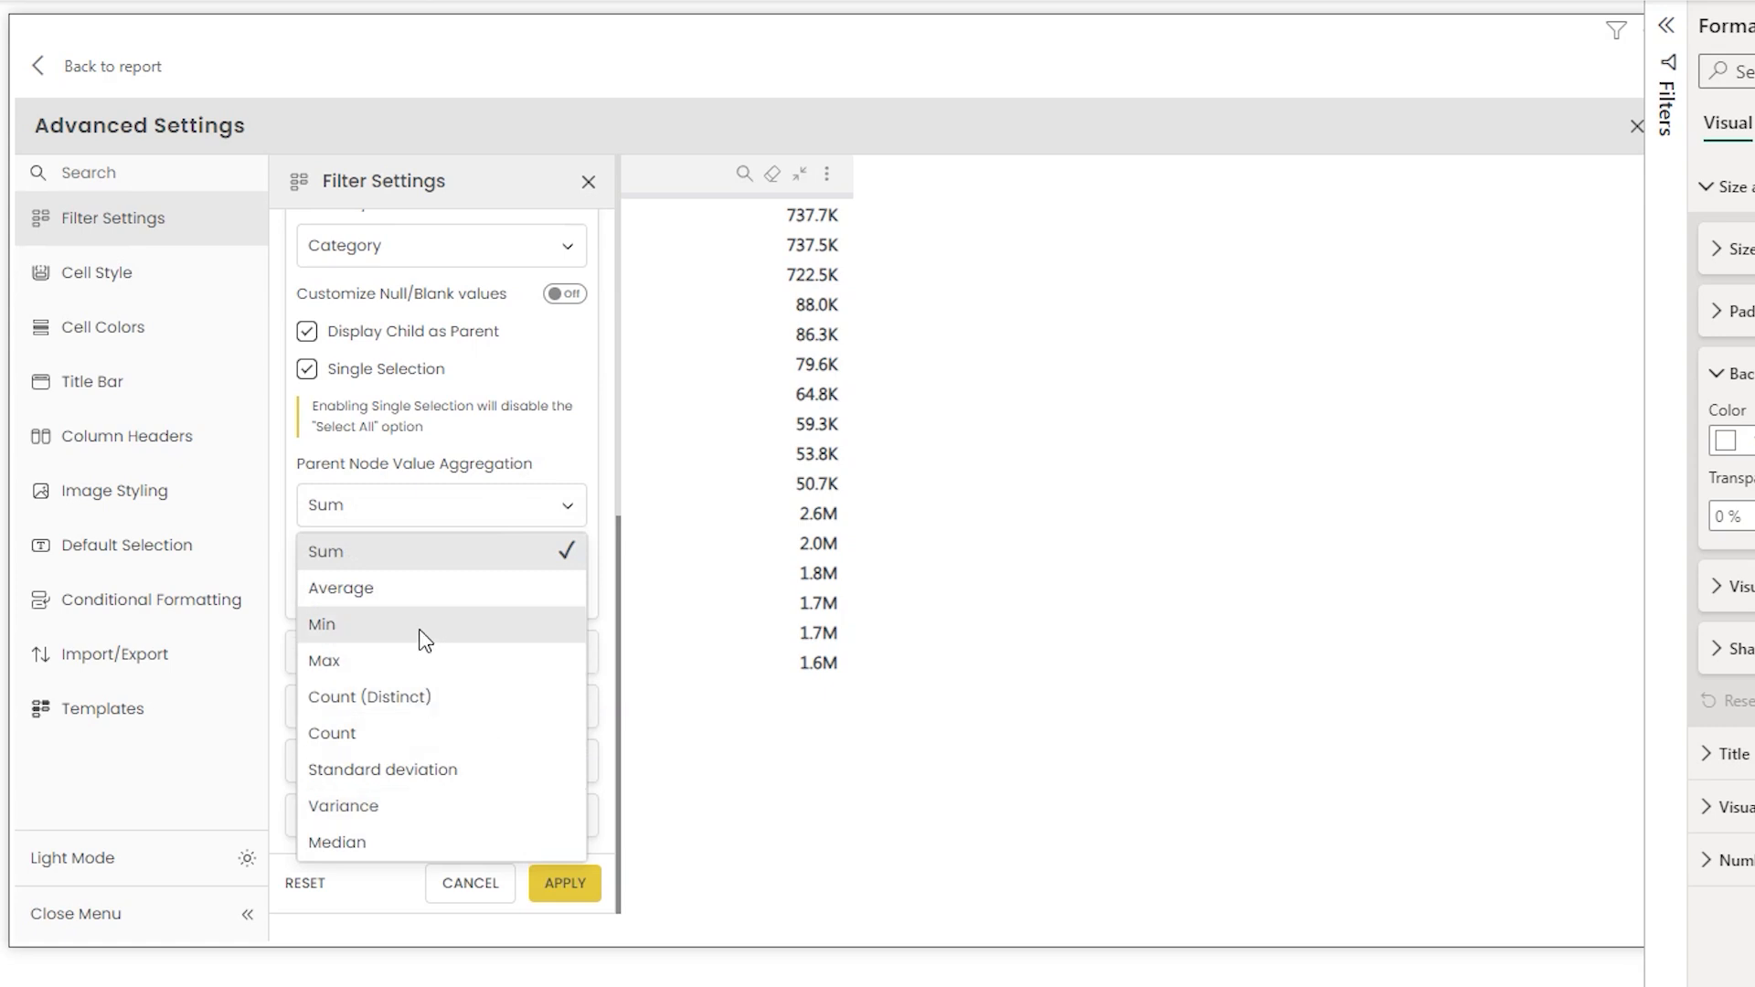
left_click(497, 475)
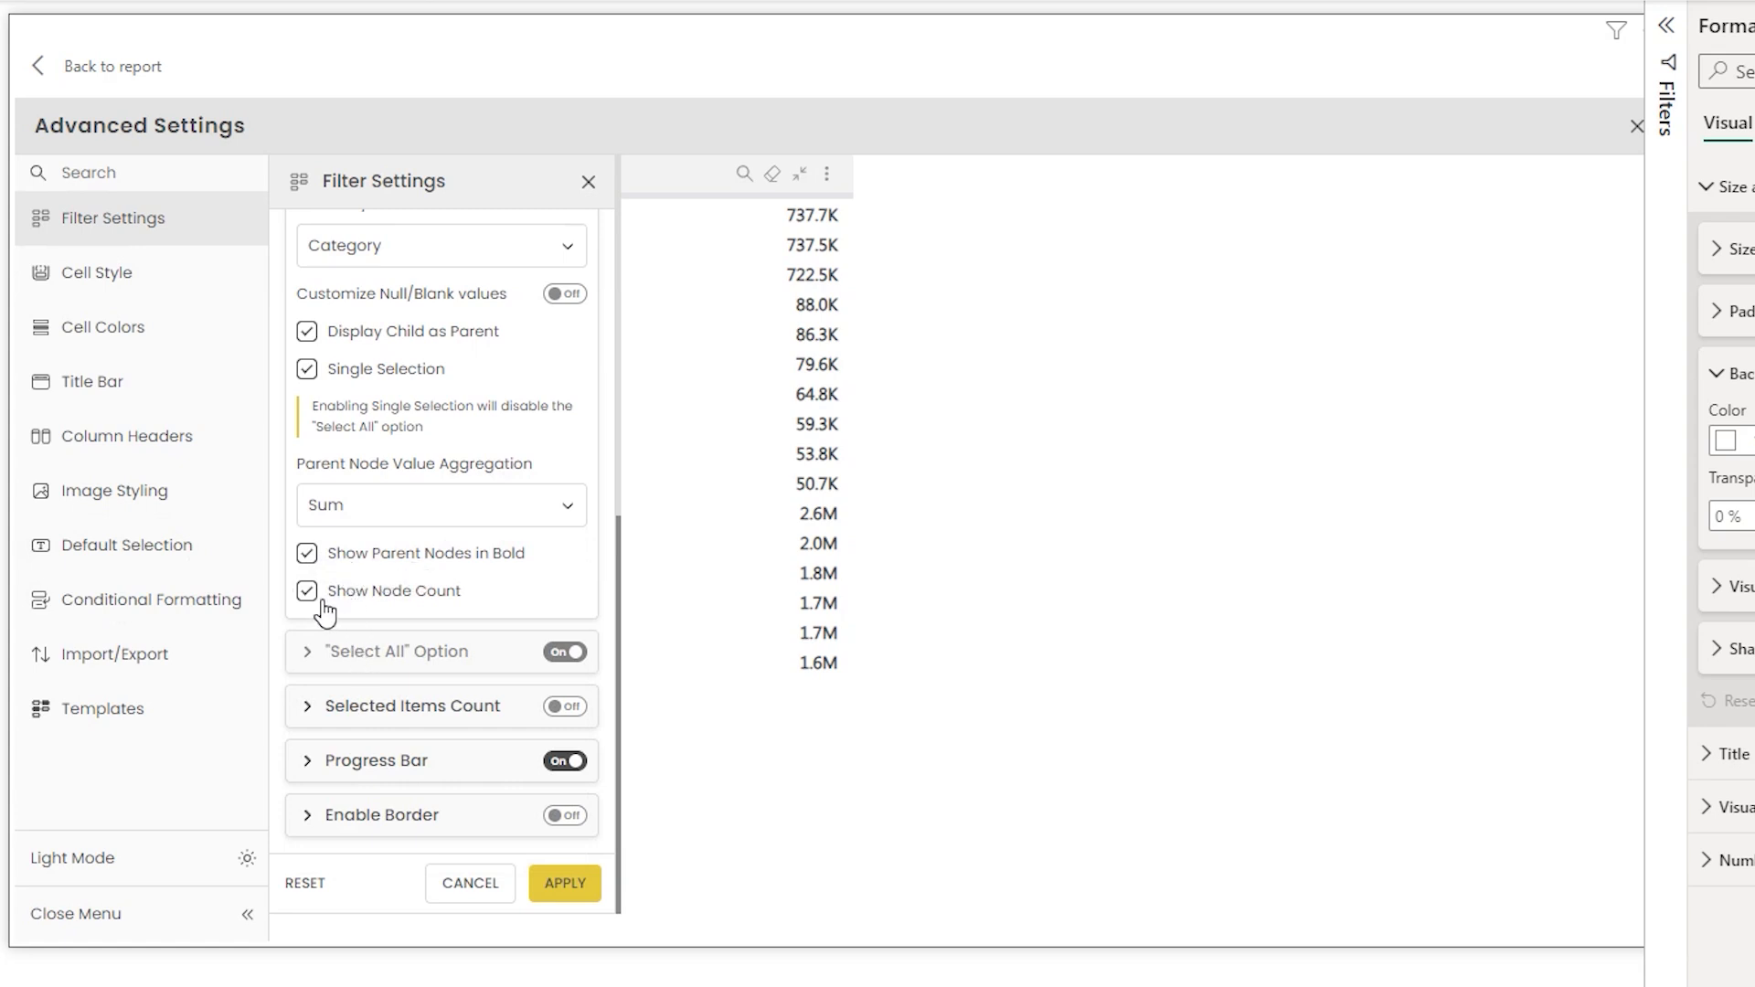
left_click(572, 888)
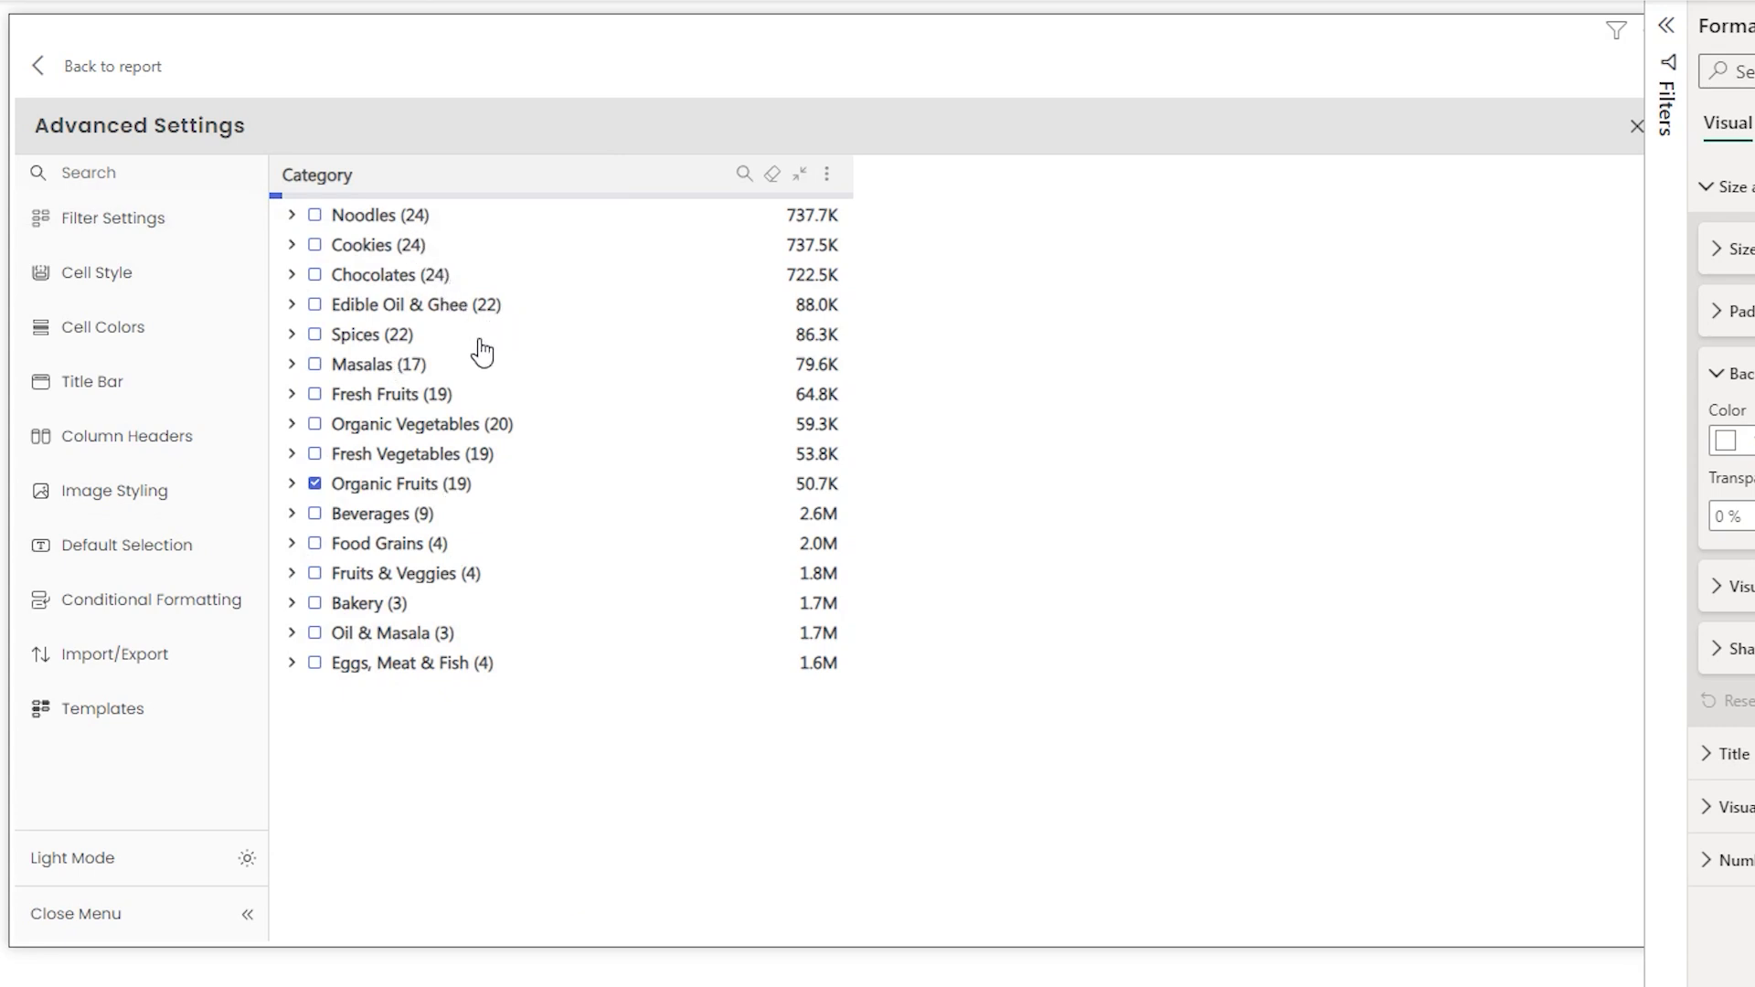
left_click(291, 605)
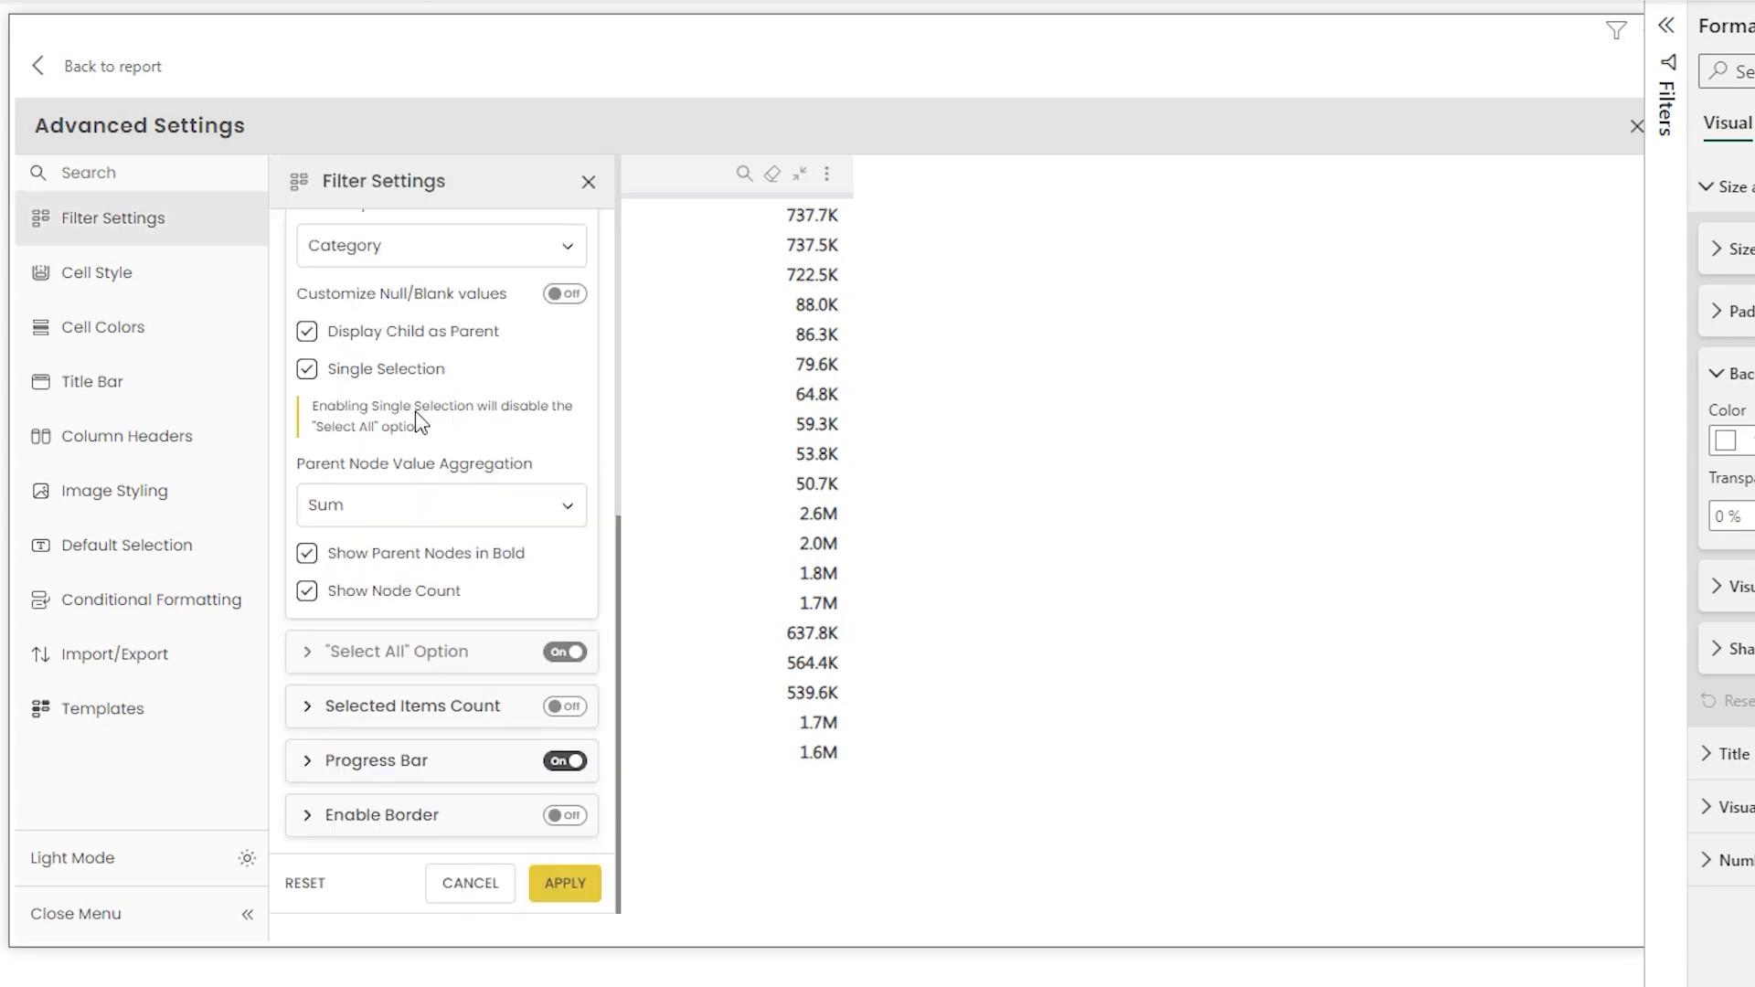
- Turn off Single Selection and expand the "Select All" Option section to examine its text setting
left_click(315, 371)
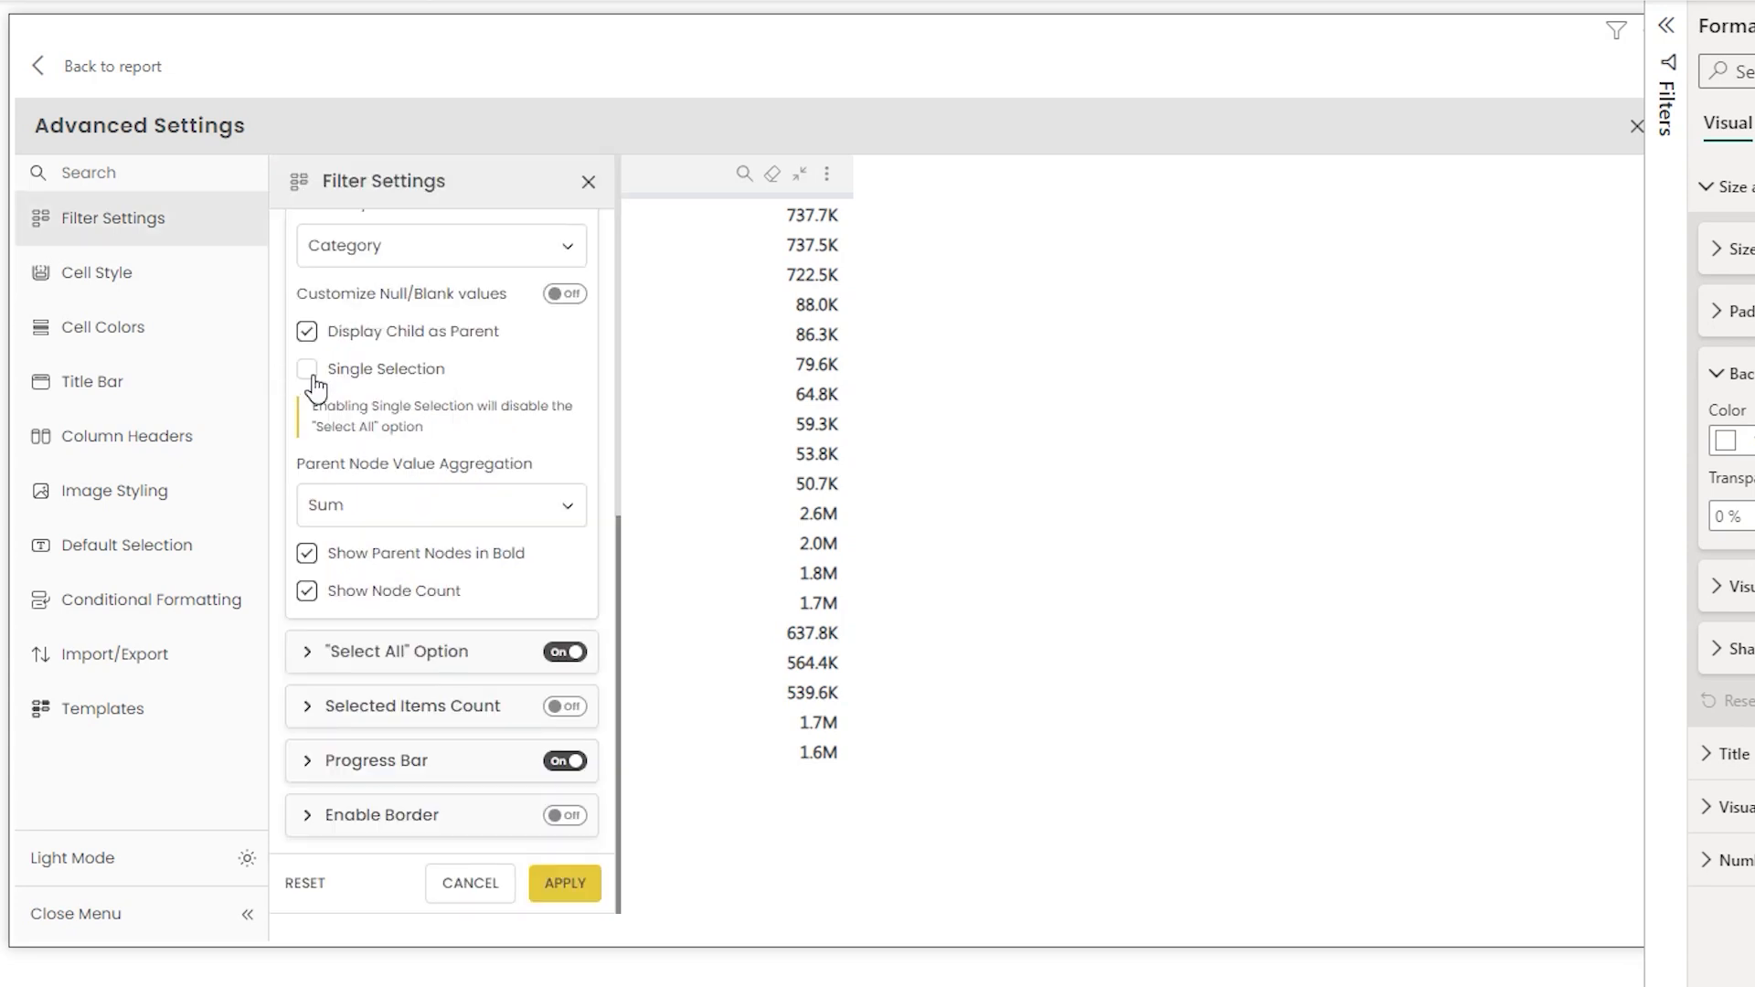
left_click(320, 660)
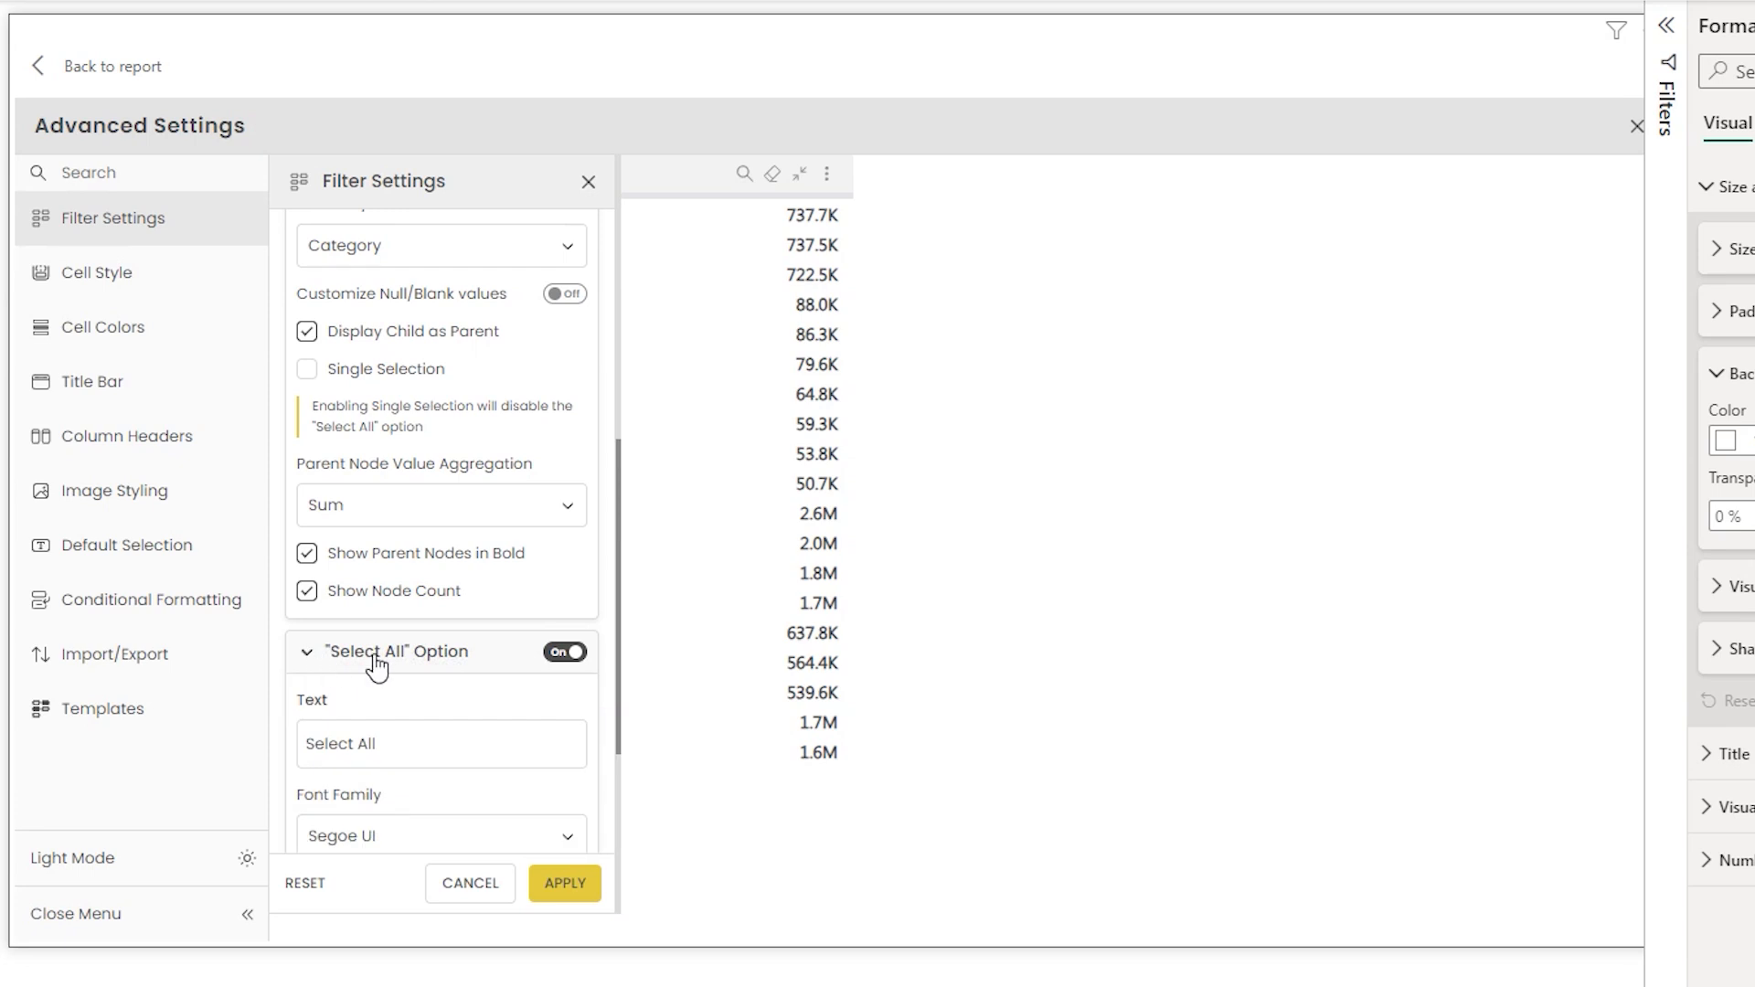
left_click_drag(621, 506, 607, 658)
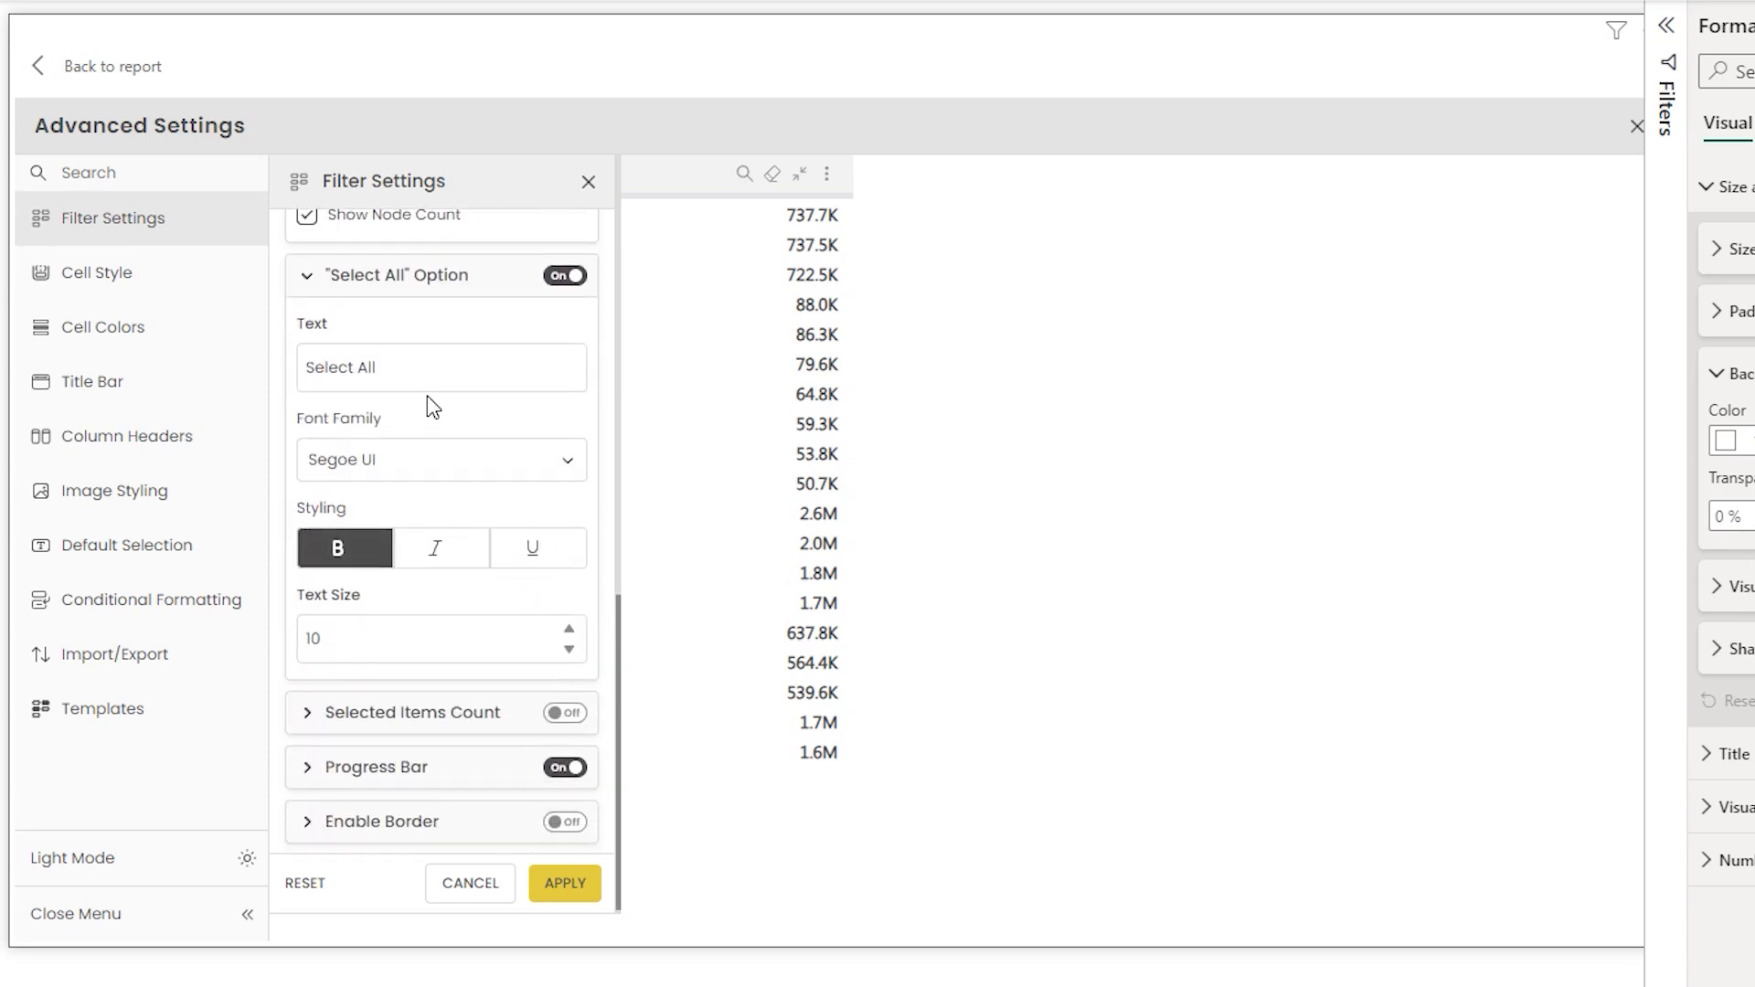
left_click_drag(424, 379, 279, 377)
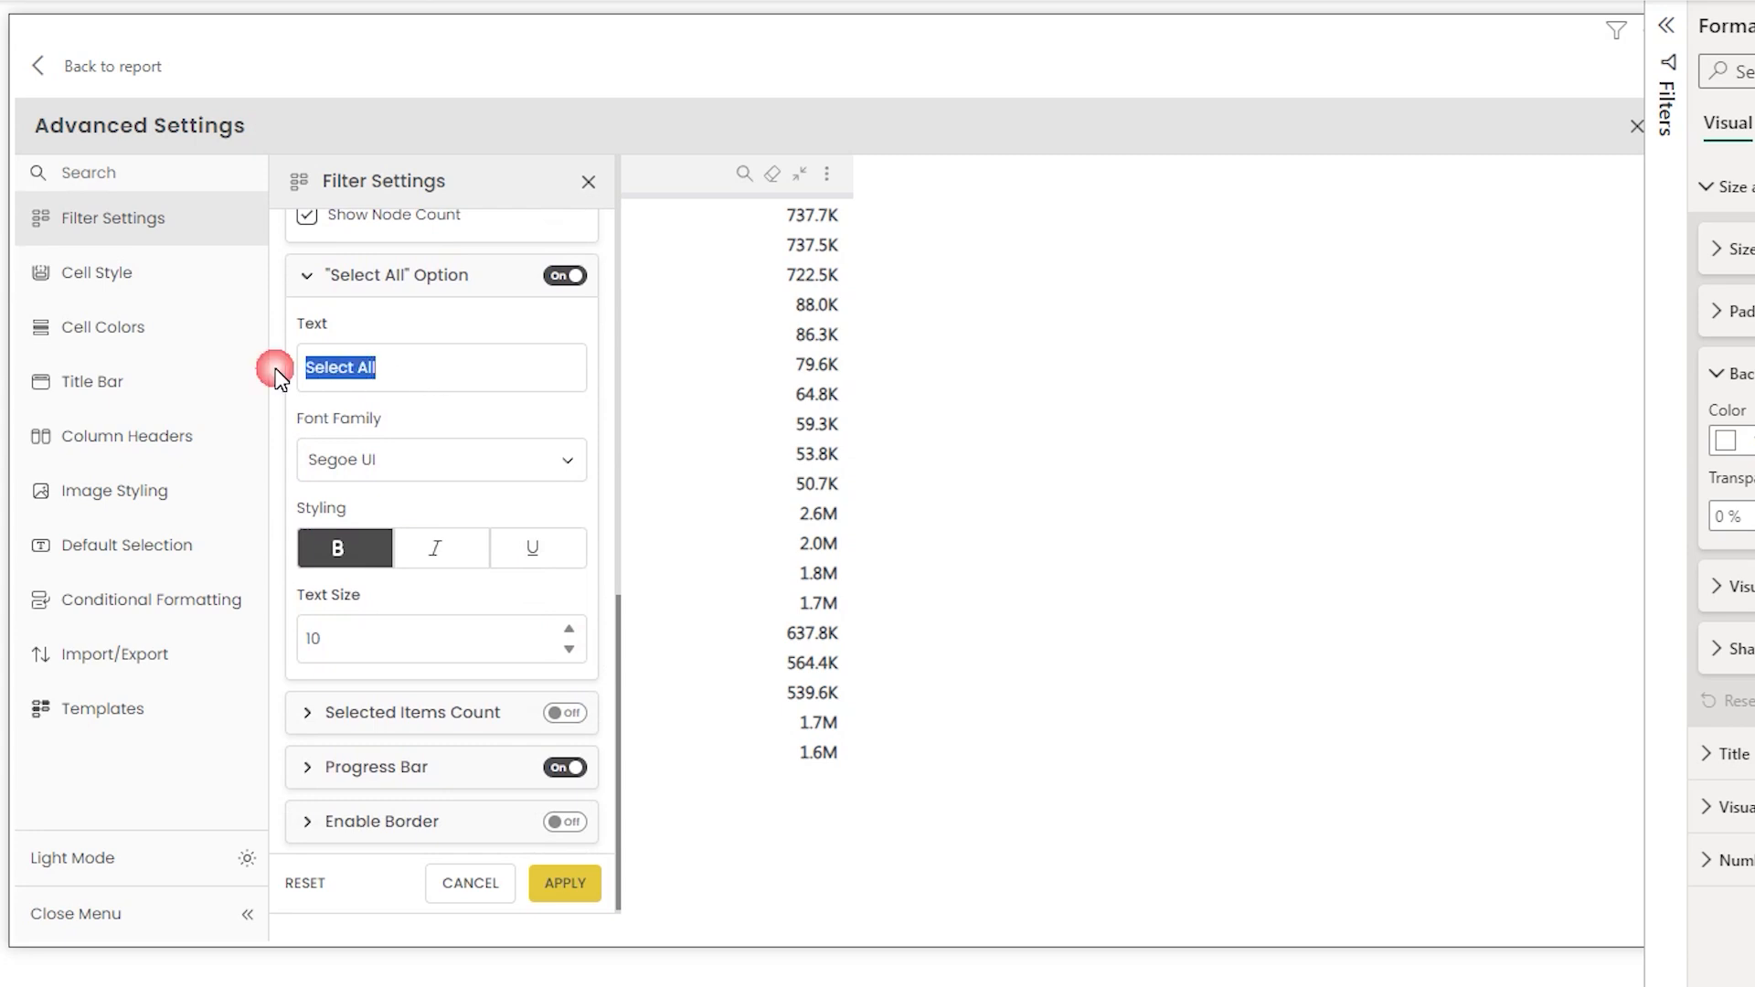
left_click(409, 381)
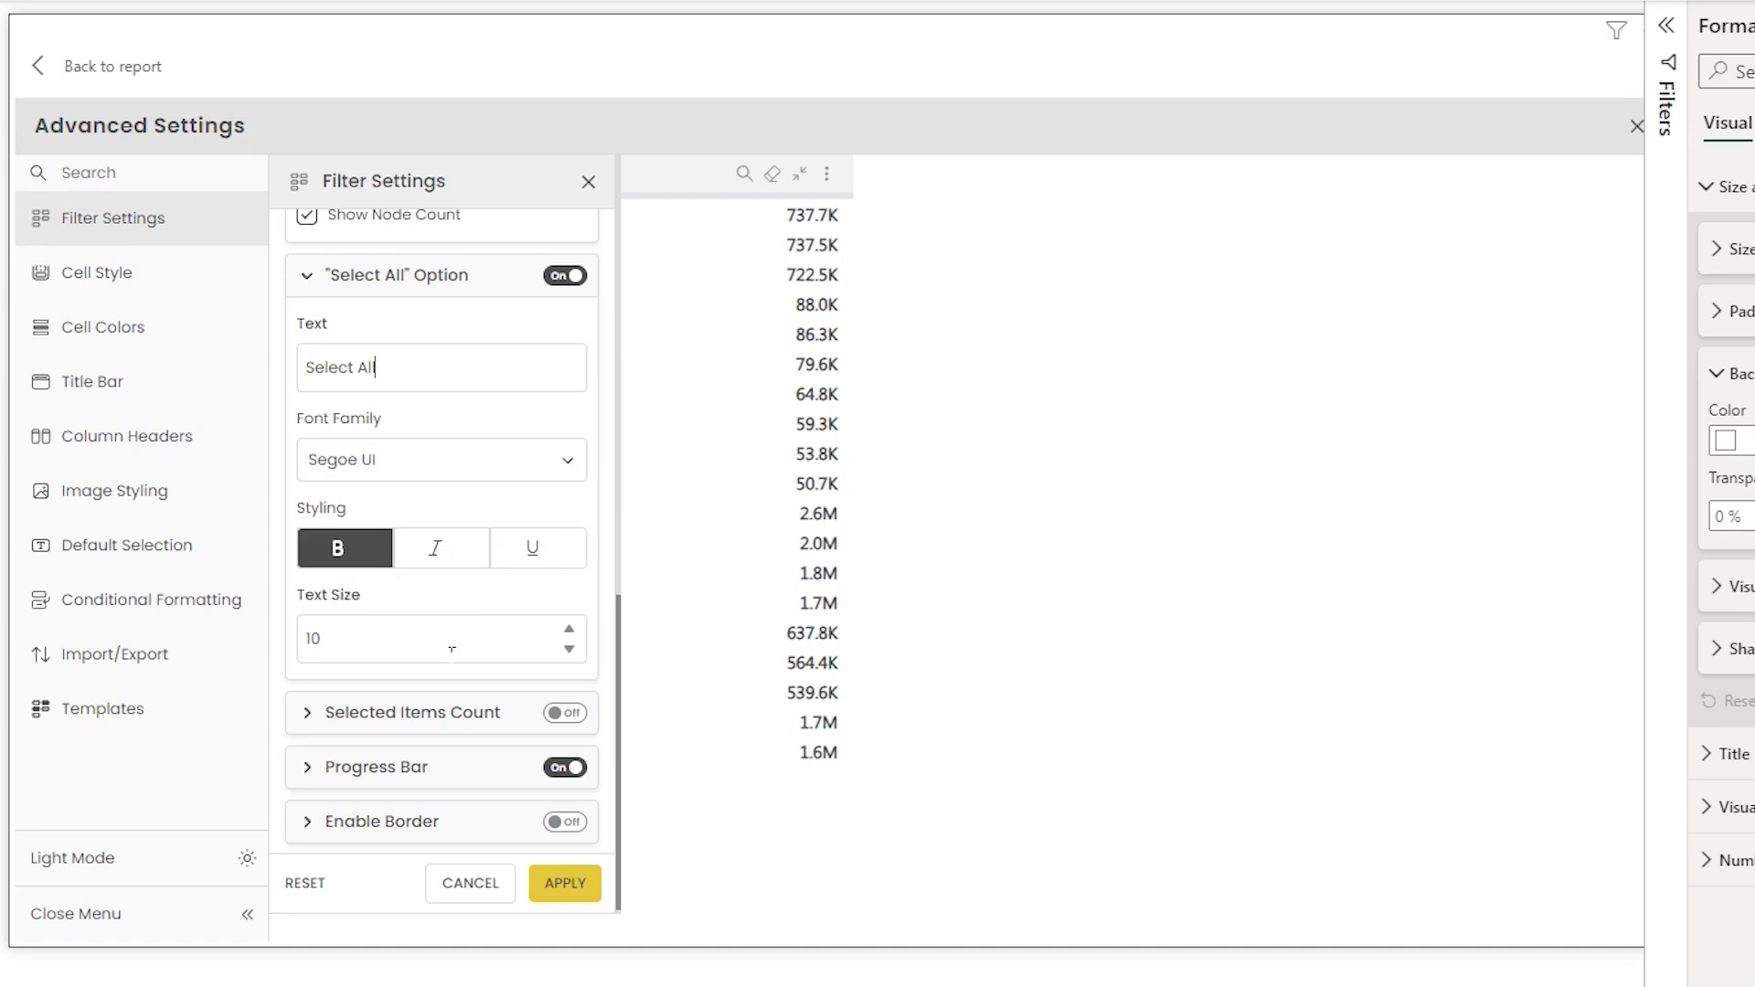
- Turn on Selected Items Count in the filter settings and apply
scroll(610, 676, "down", 1)
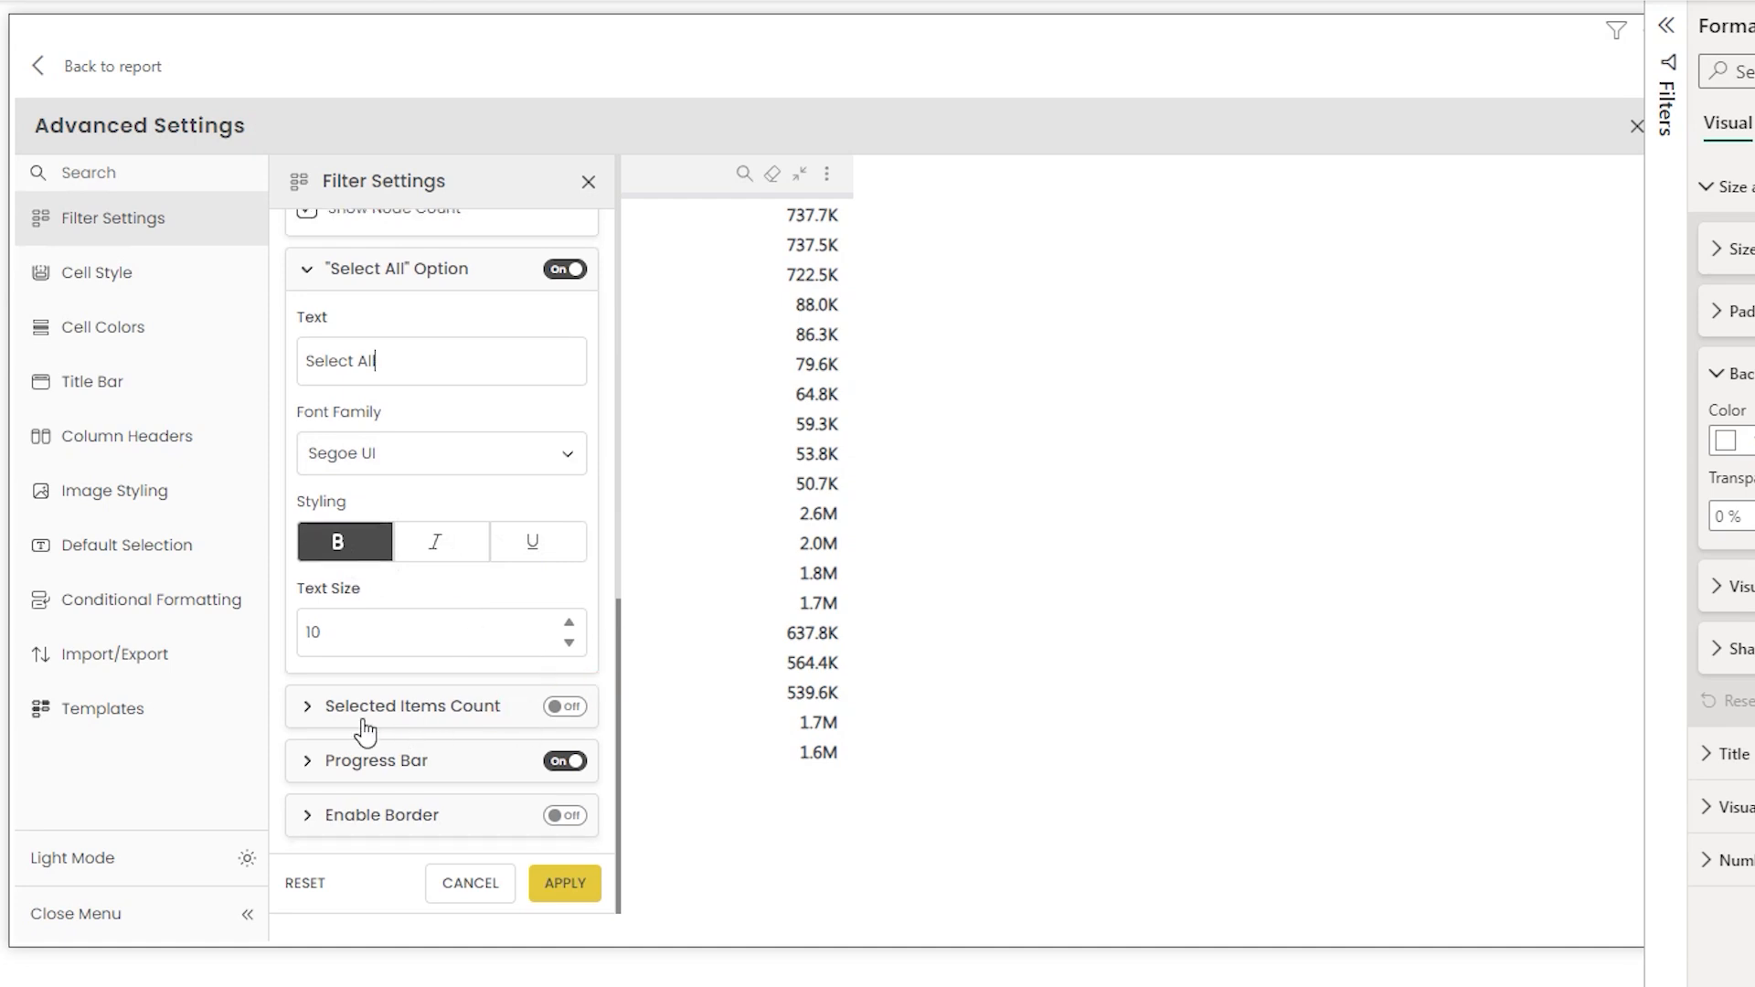
left_click(316, 707)
scroll(616, 567, "down", 3)
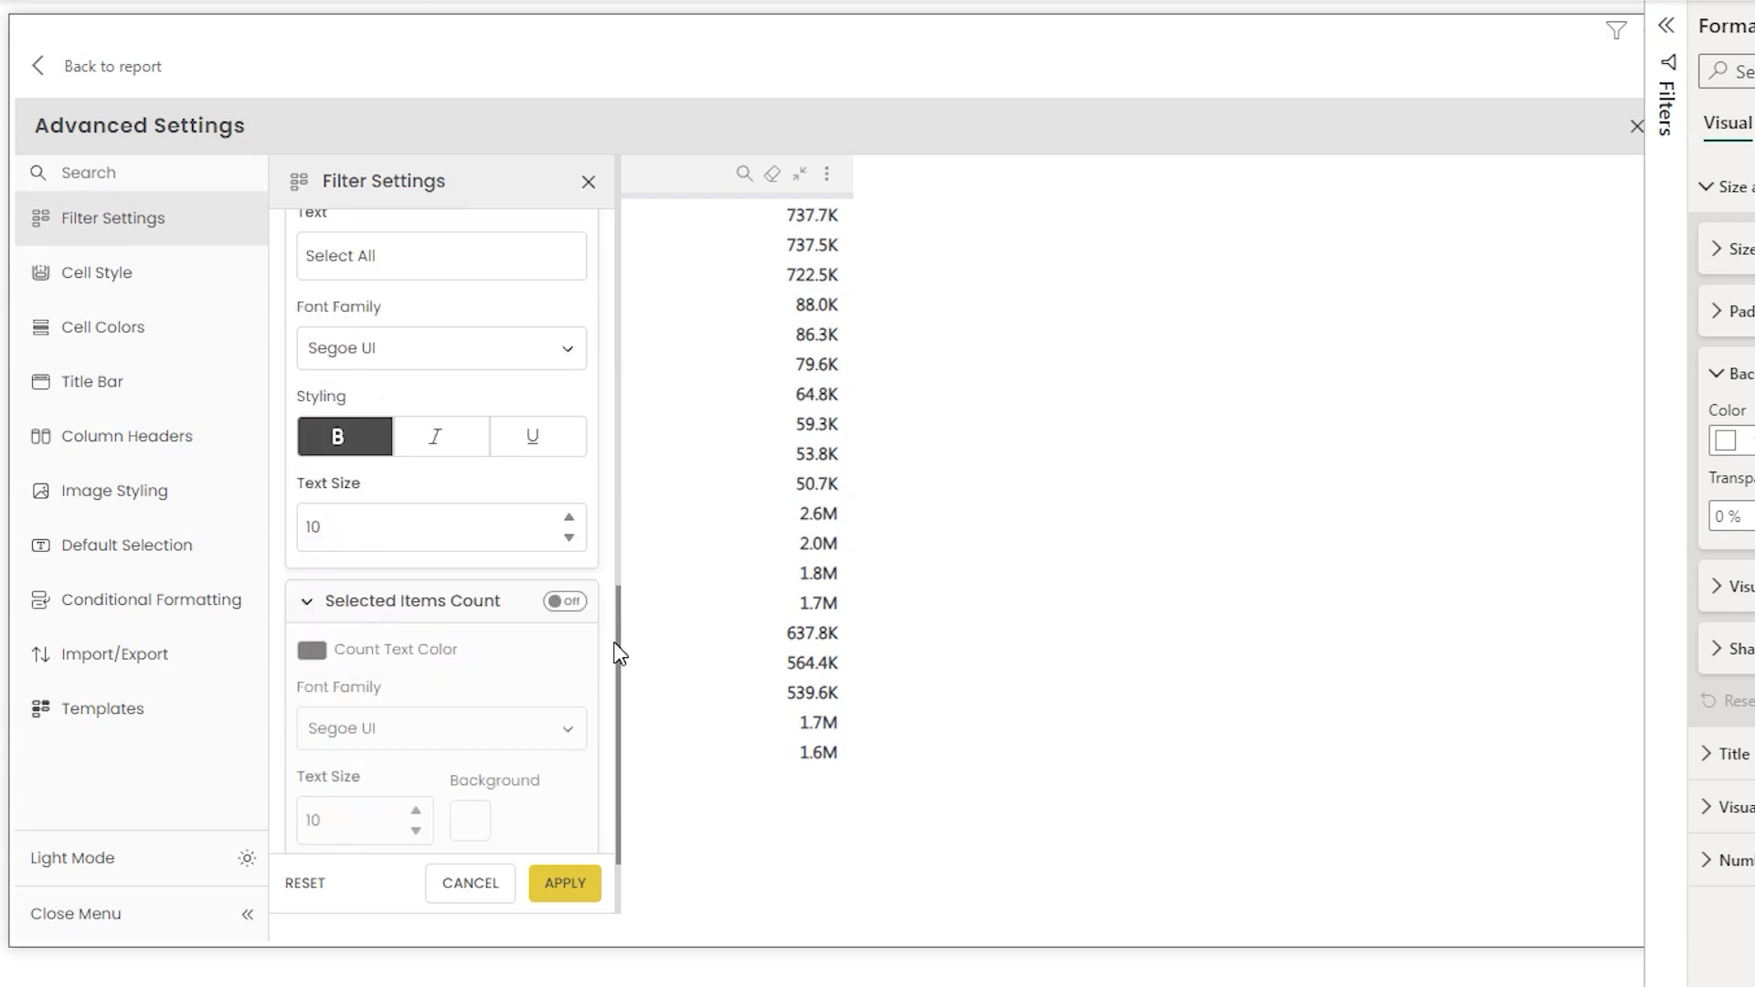
left_click(566, 467)
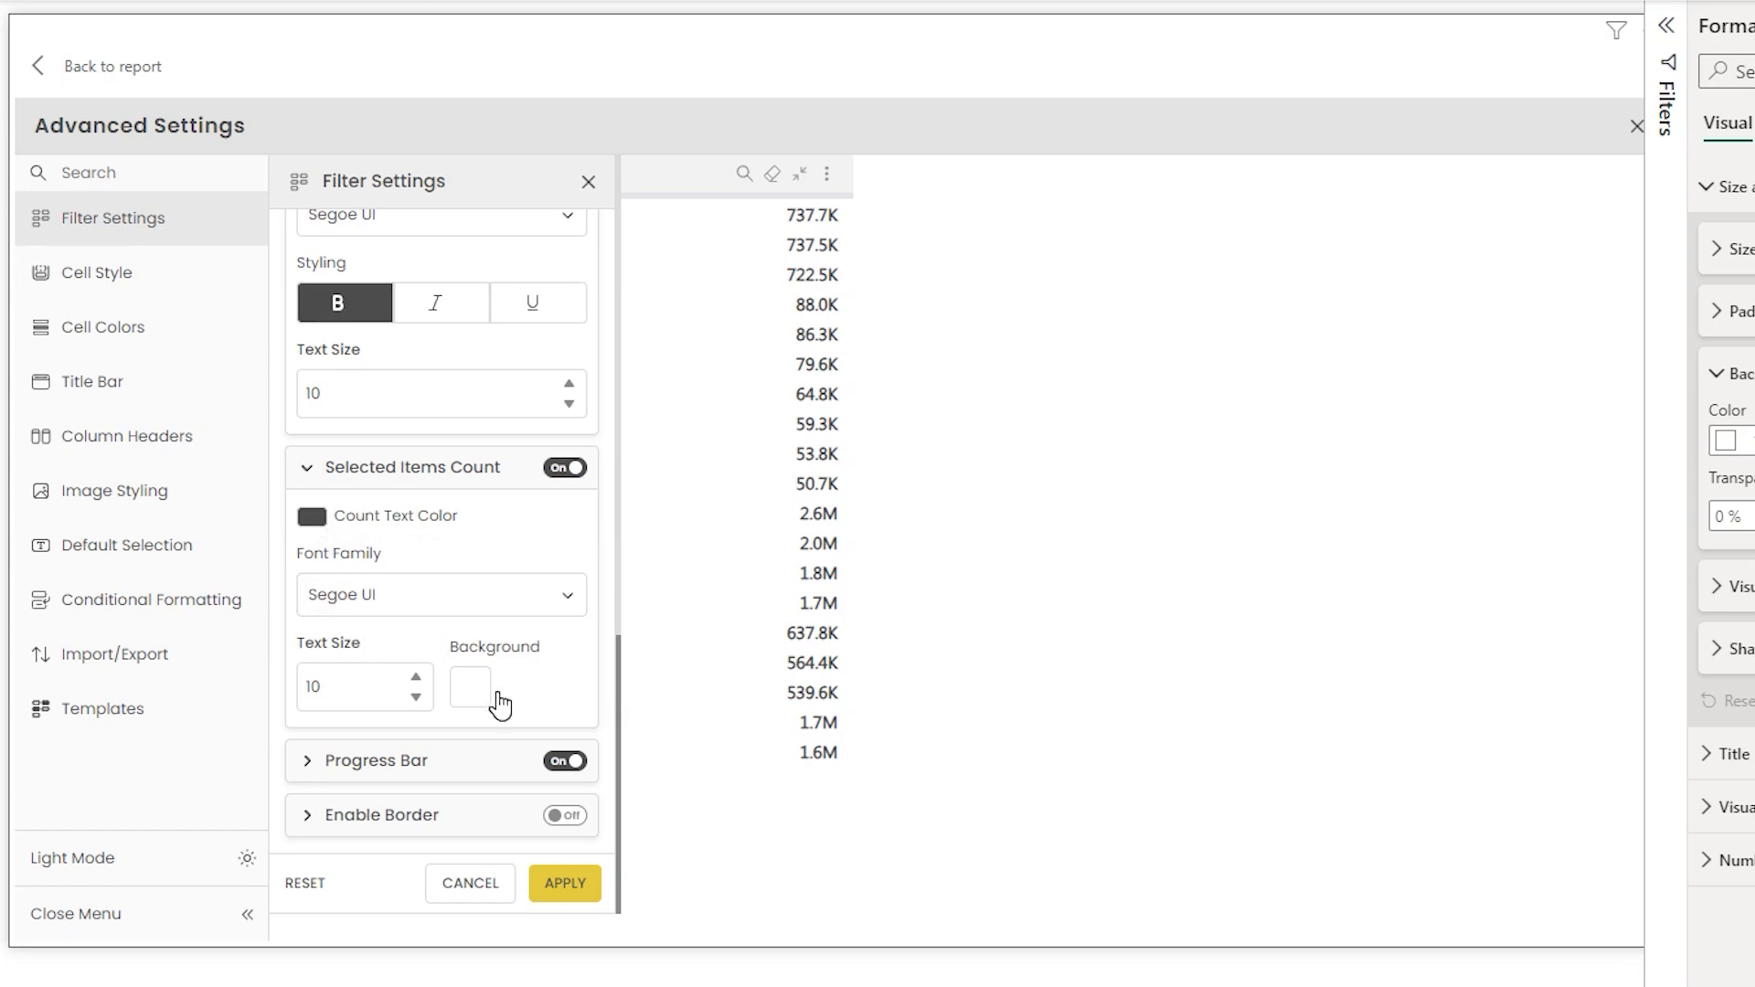
left_click(573, 884)
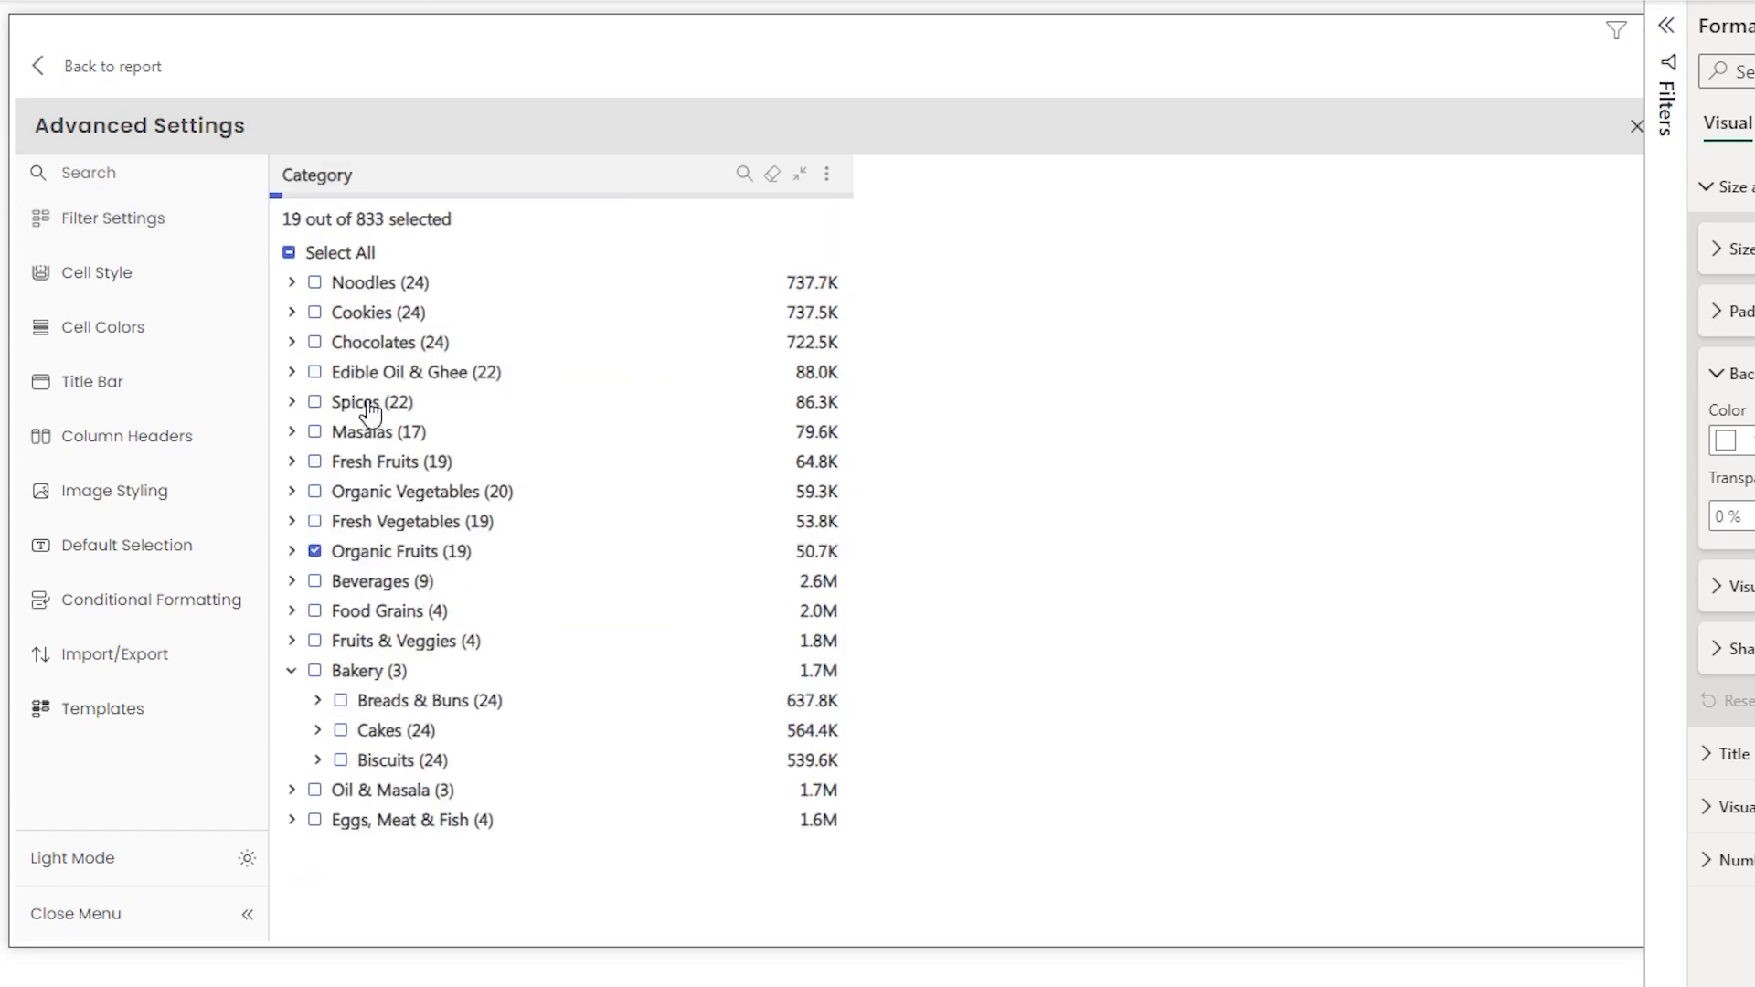
- Select Food Grains in the filter, then review the Progress Bar colours in filter settings and apply
left_click(315, 612)
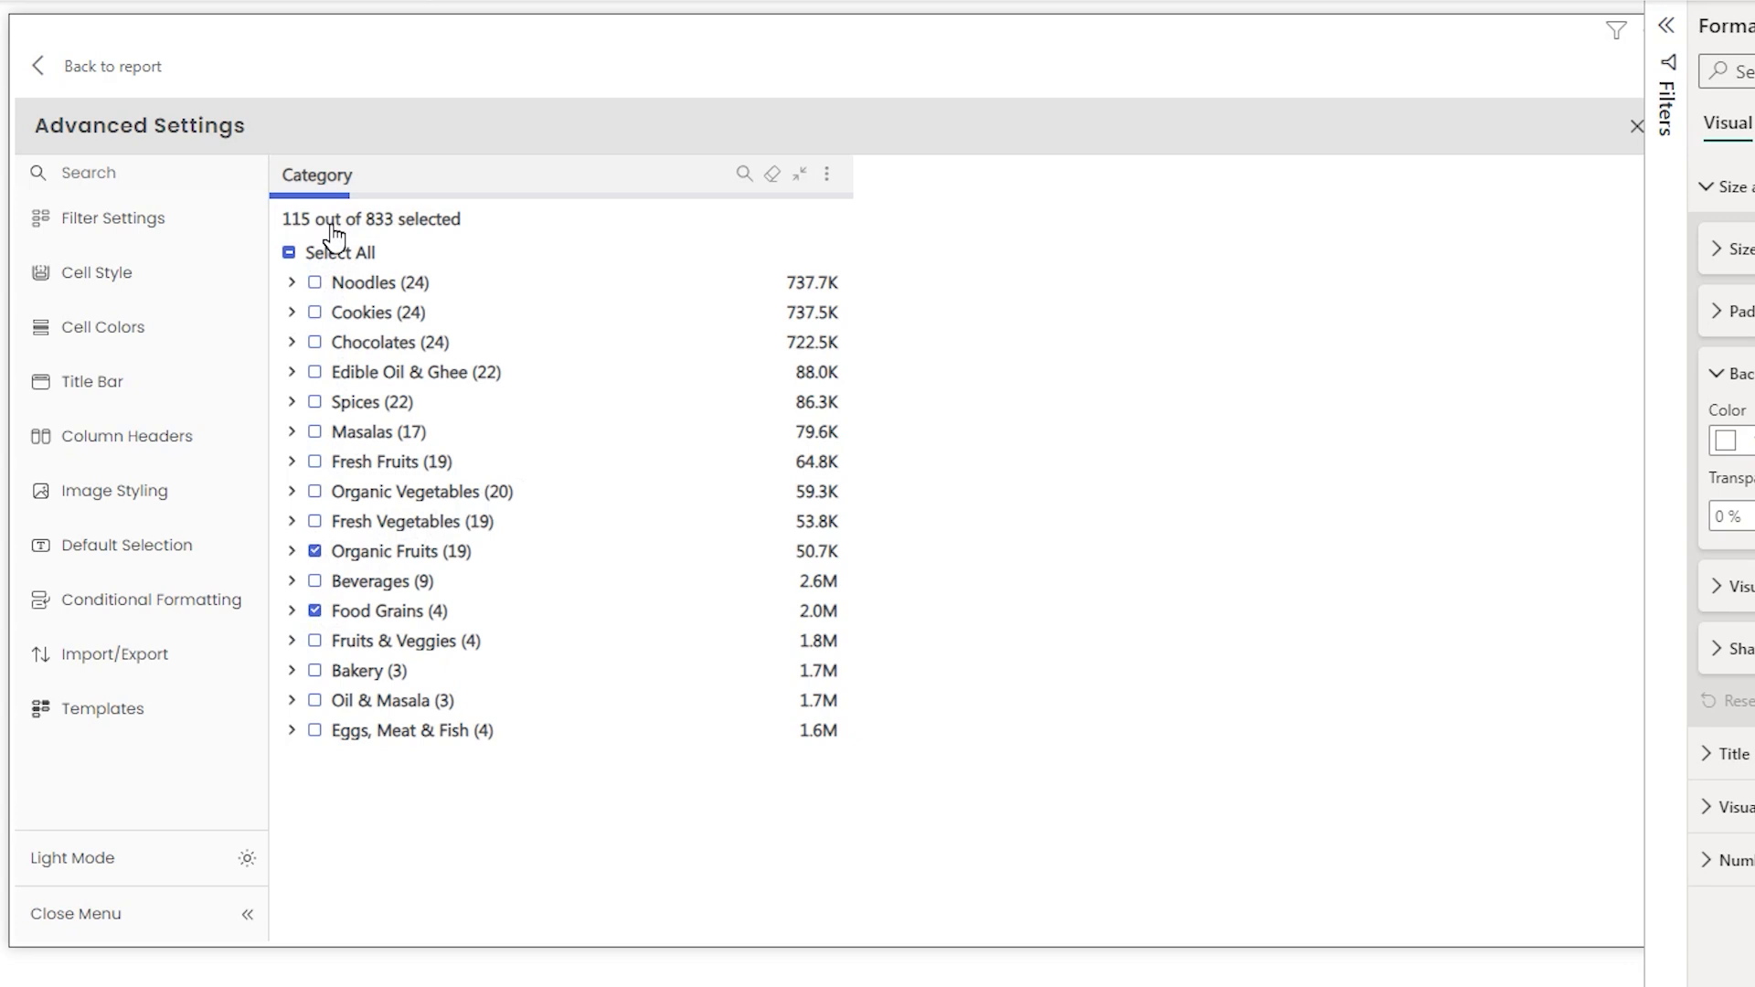
left_click(307, 765)
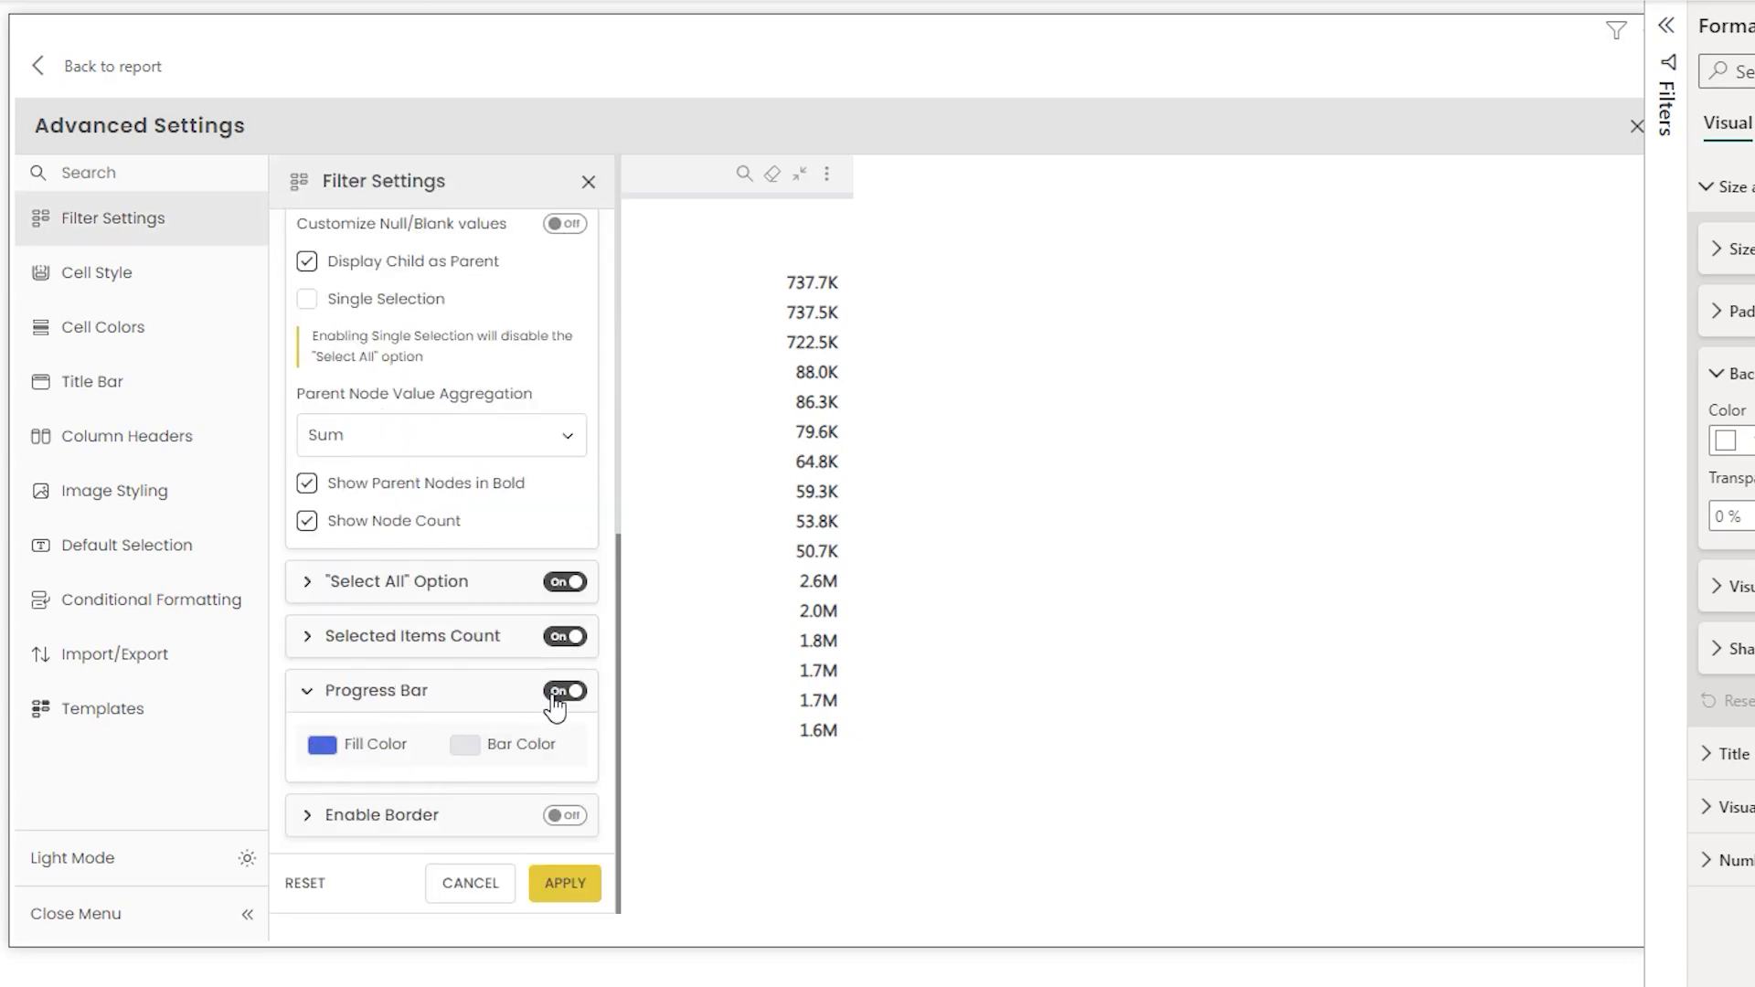
left_click(560, 884)
- Select Fruits & Veggies, Bakery and Oil & Masala in the filter
left_click(315, 642)
left_click(317, 671)
left_click(317, 701)
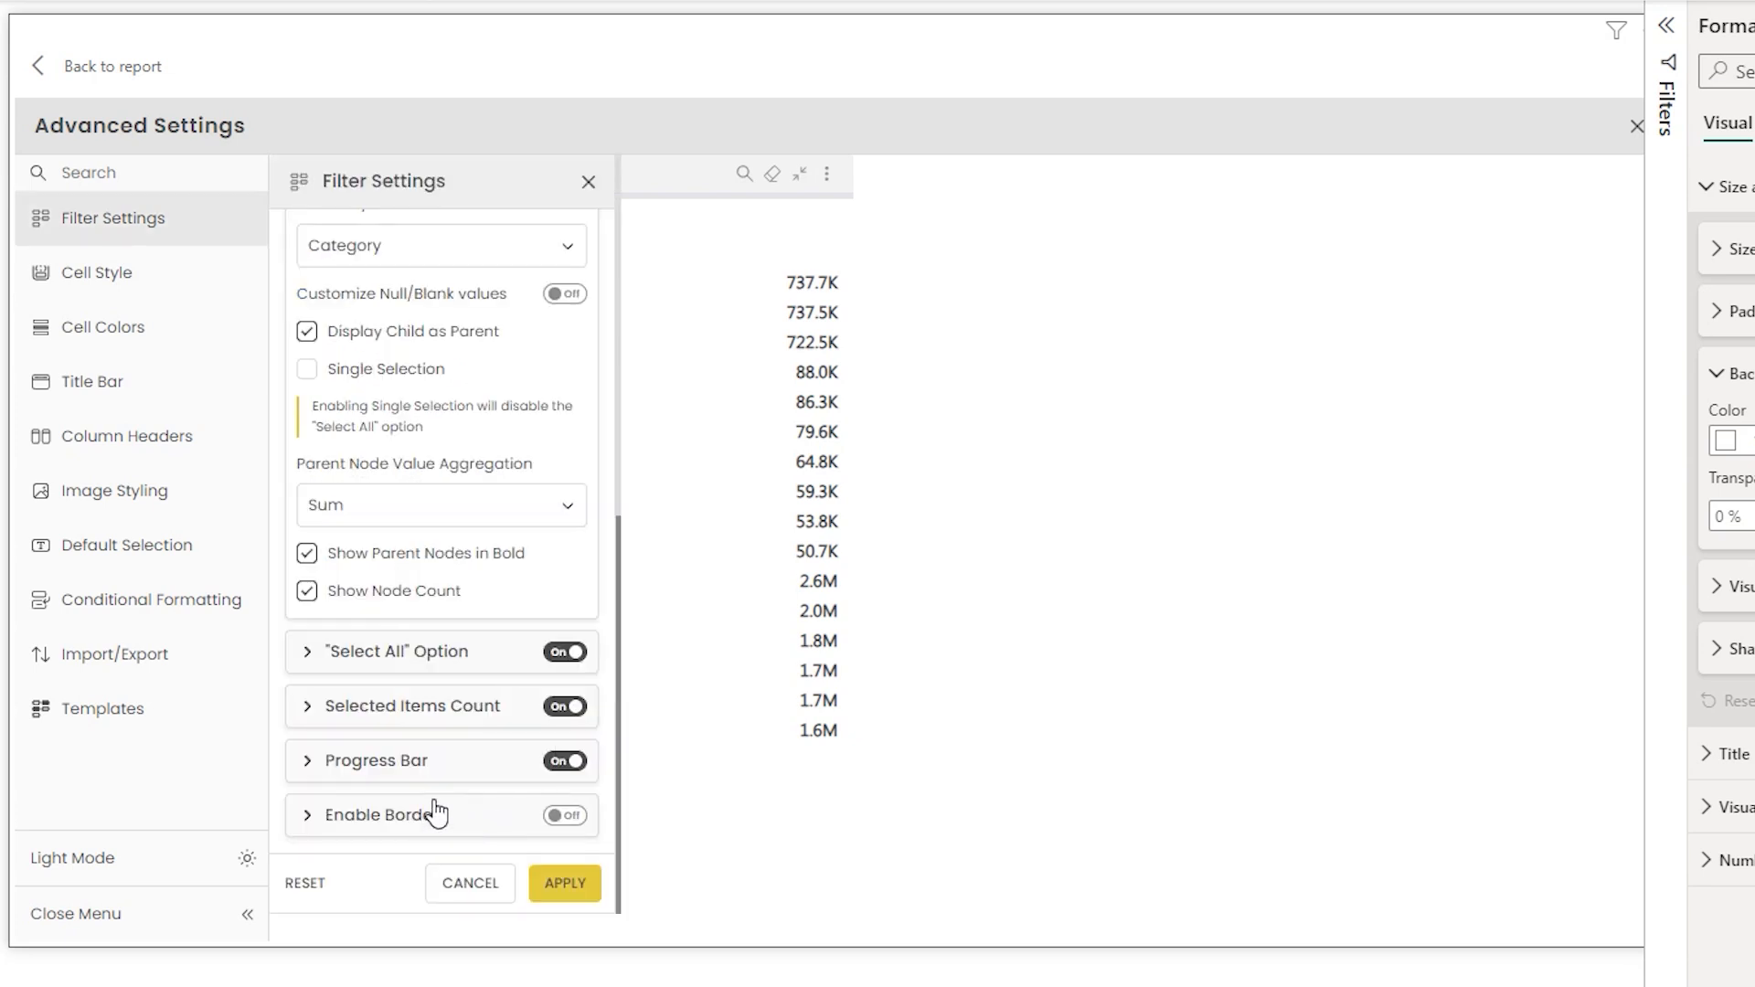
- Enable the border with width 3 and a blue border colour, then apply the filter settings
left_click(327, 817)
left_click(572, 704)
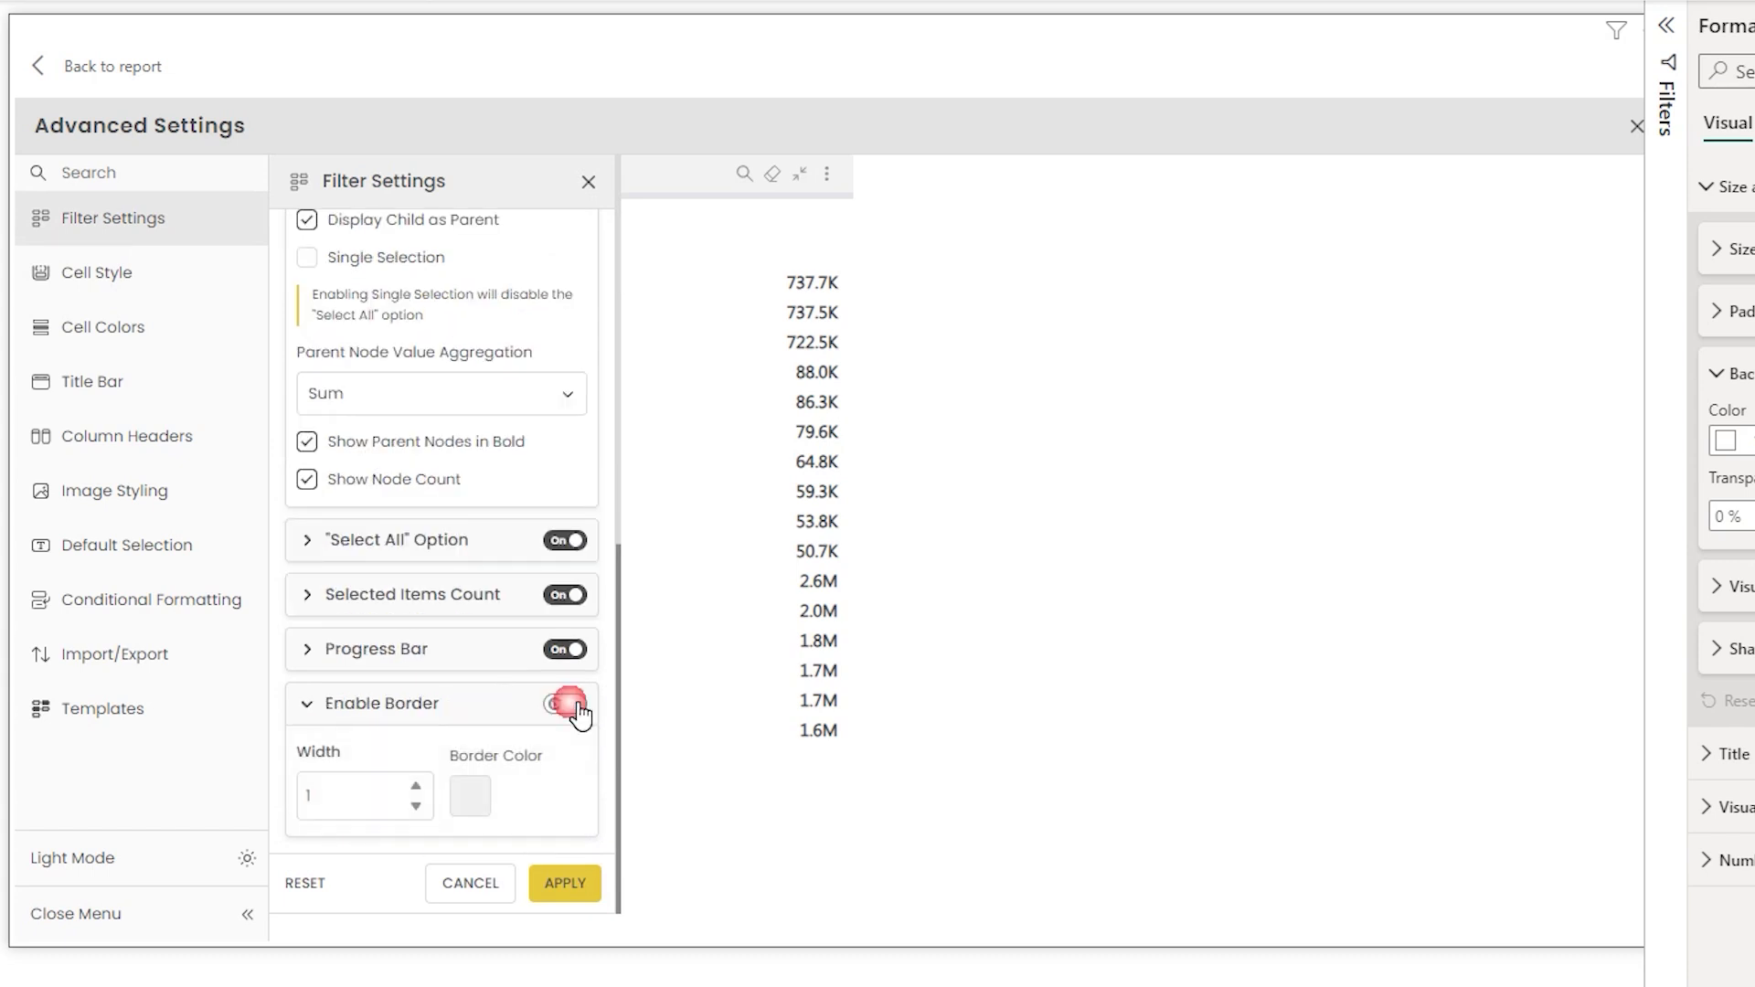
left_click(416, 786)
left_click(416, 786)
left_click(470, 796)
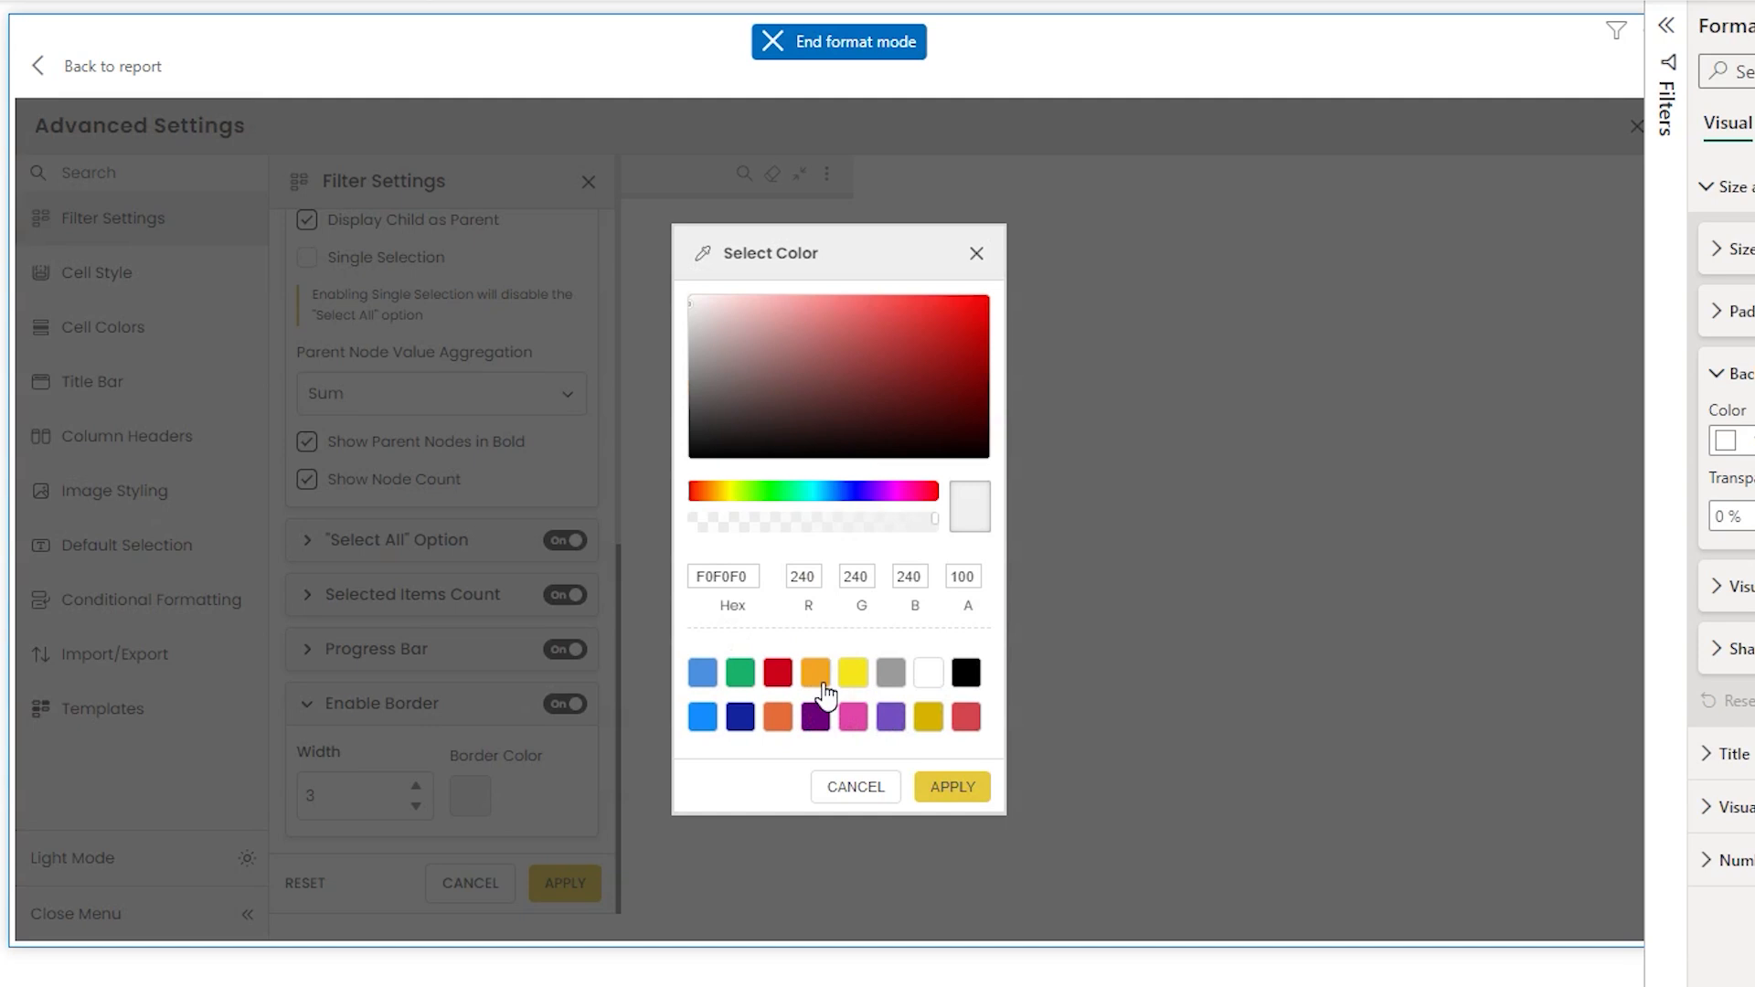
left_click(741, 718)
left_click(706, 720)
left_click(923, 786)
left_click(575, 883)
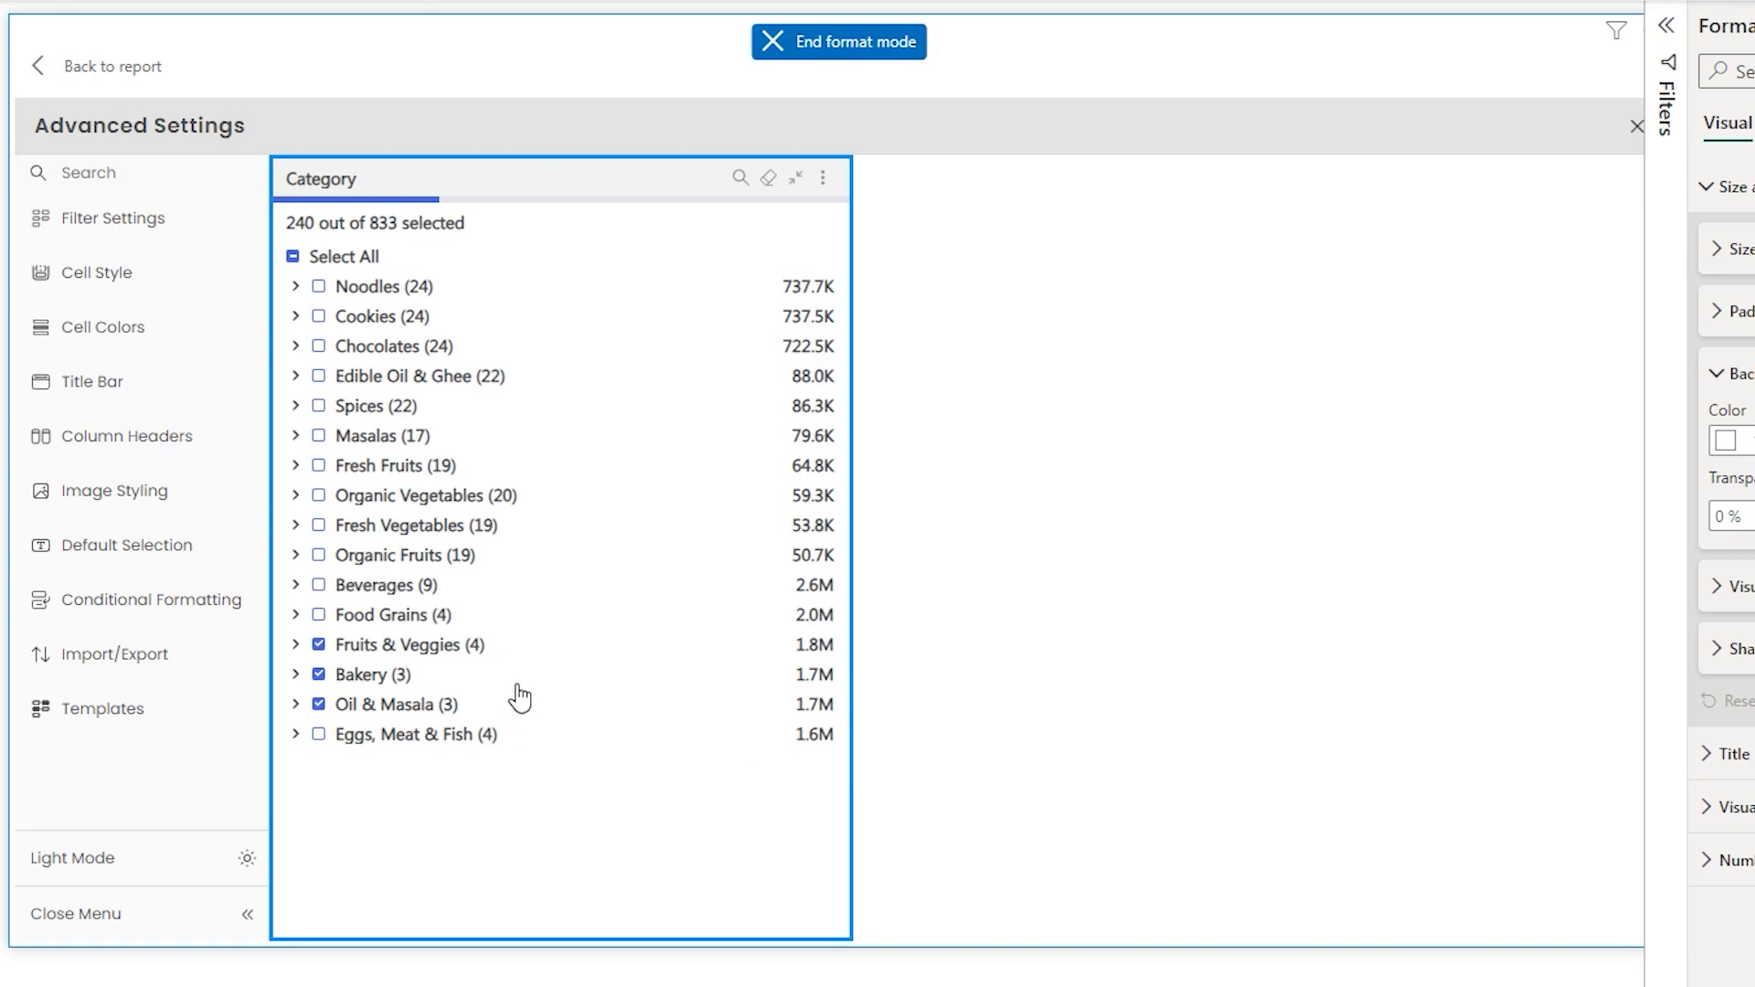
- Open Cell Style and untick Same Text Size and Same Font Family for Category & Value
left_click(165, 240)
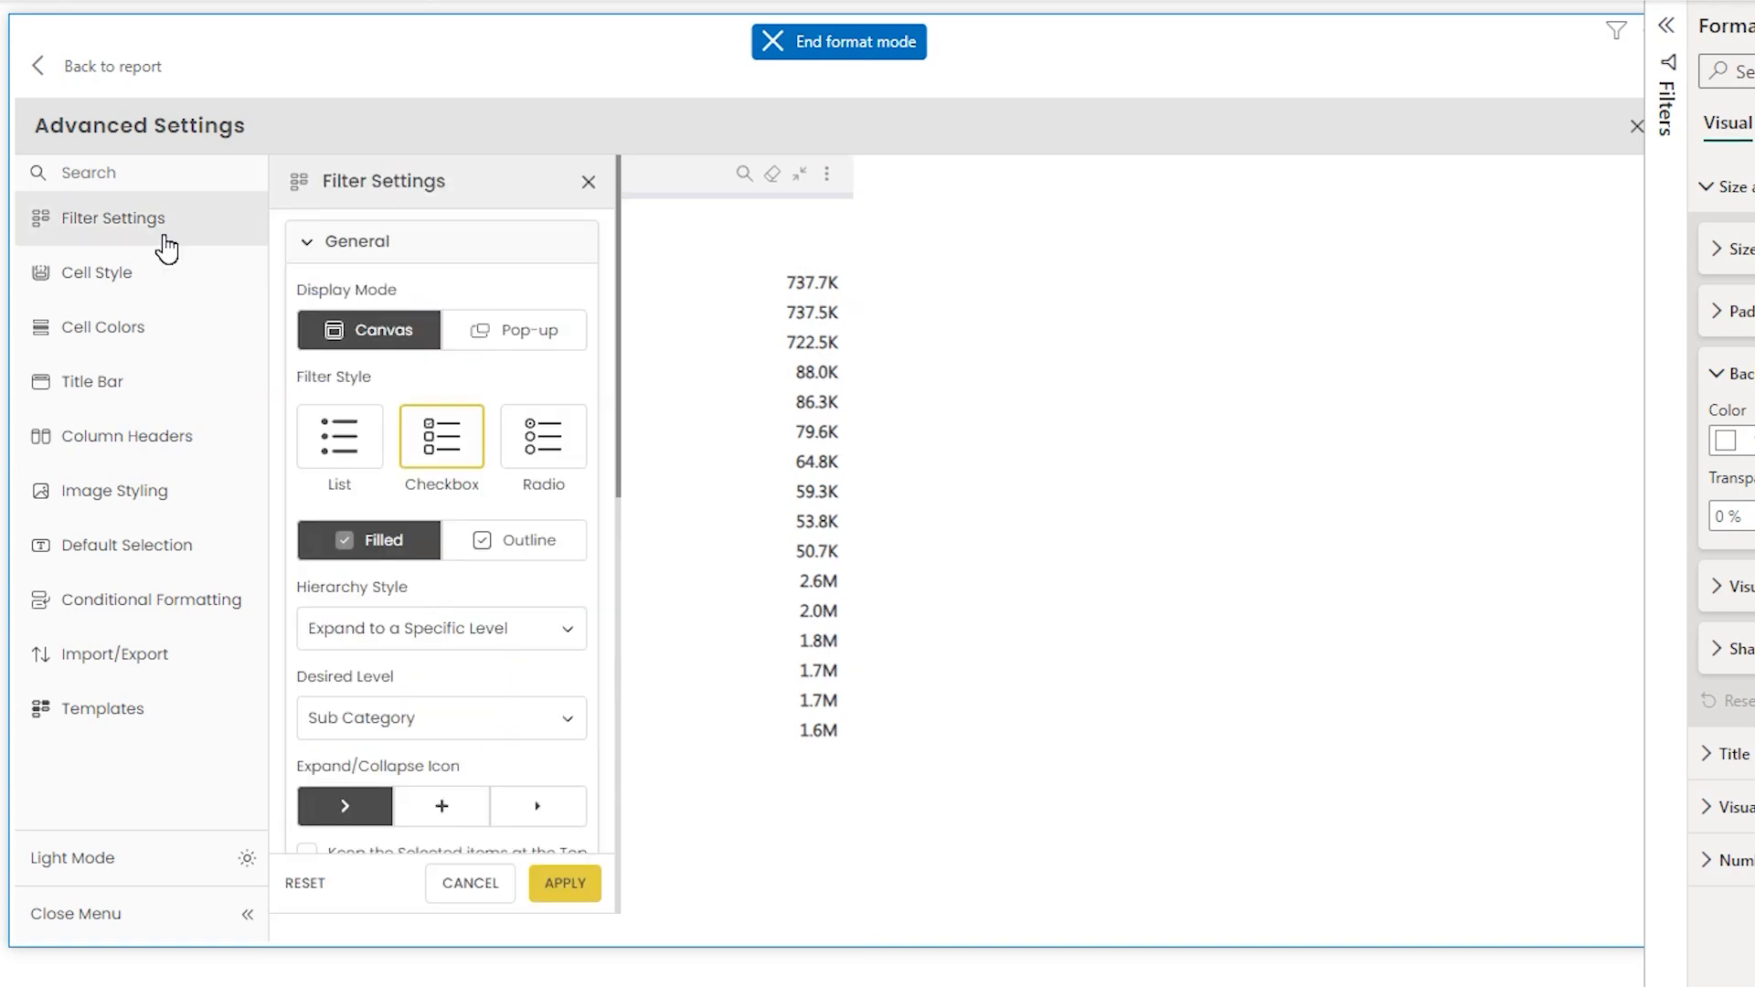
left_click(115, 292)
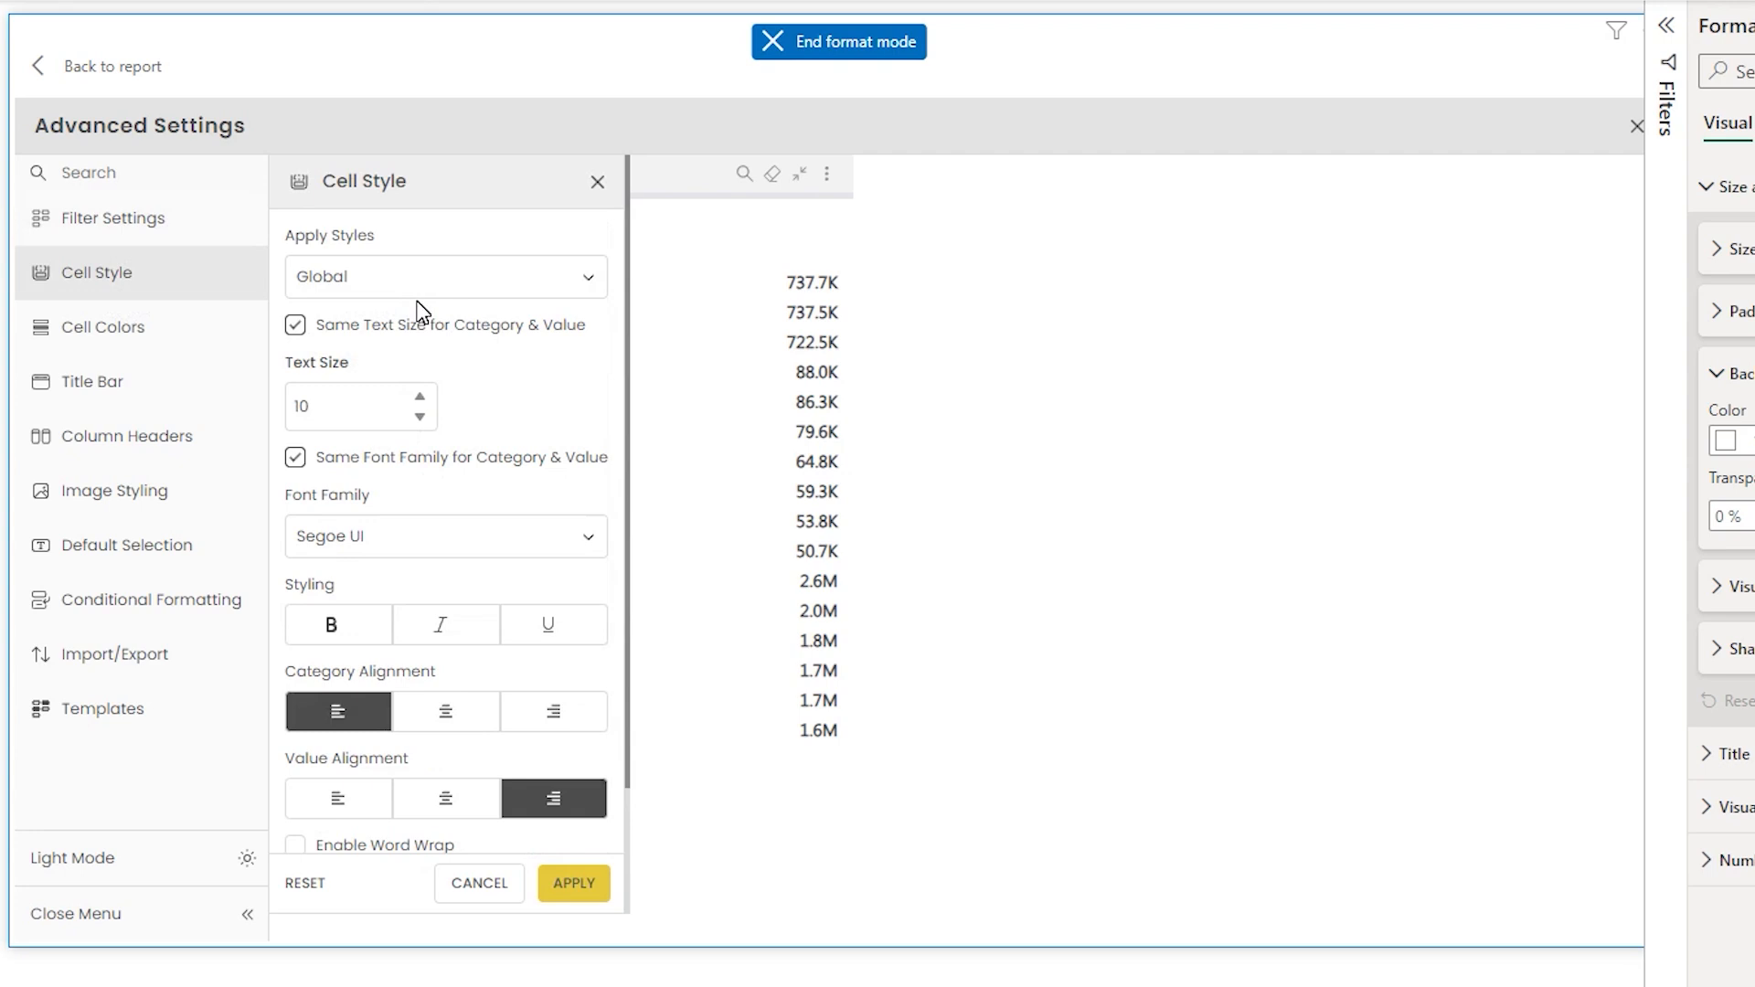
left_click(386, 414)
double_click(420, 395)
left_click(298, 328)
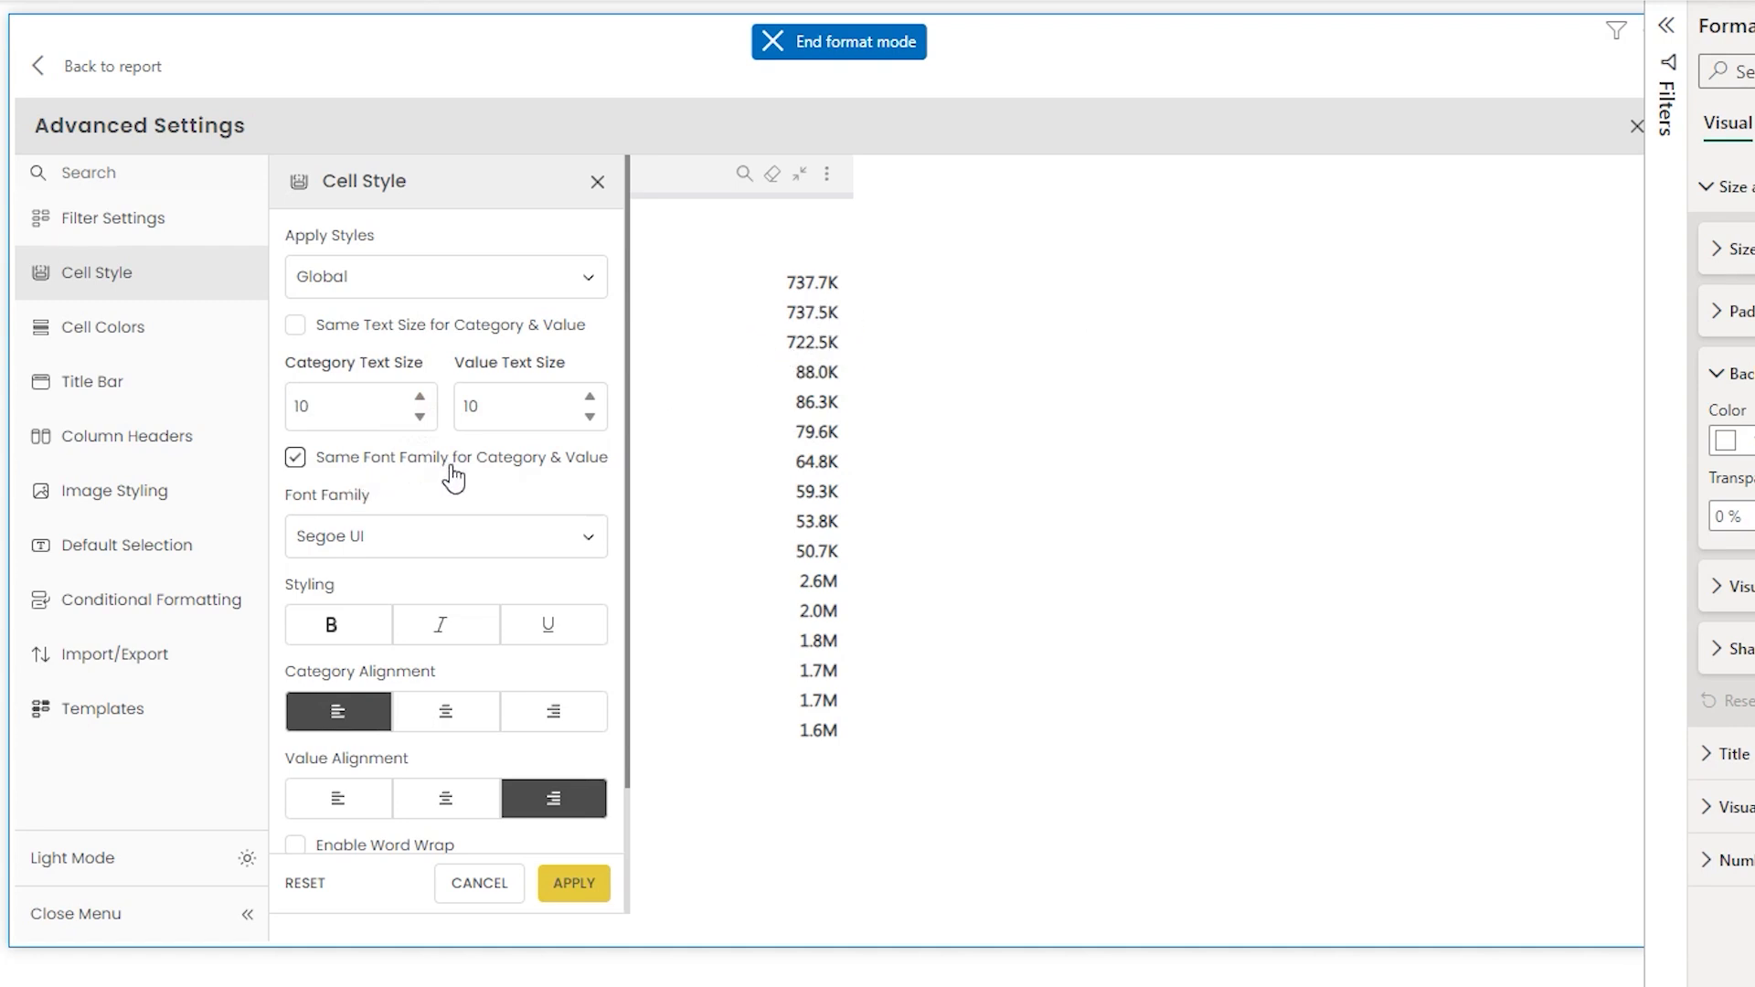
left_click(294, 456)
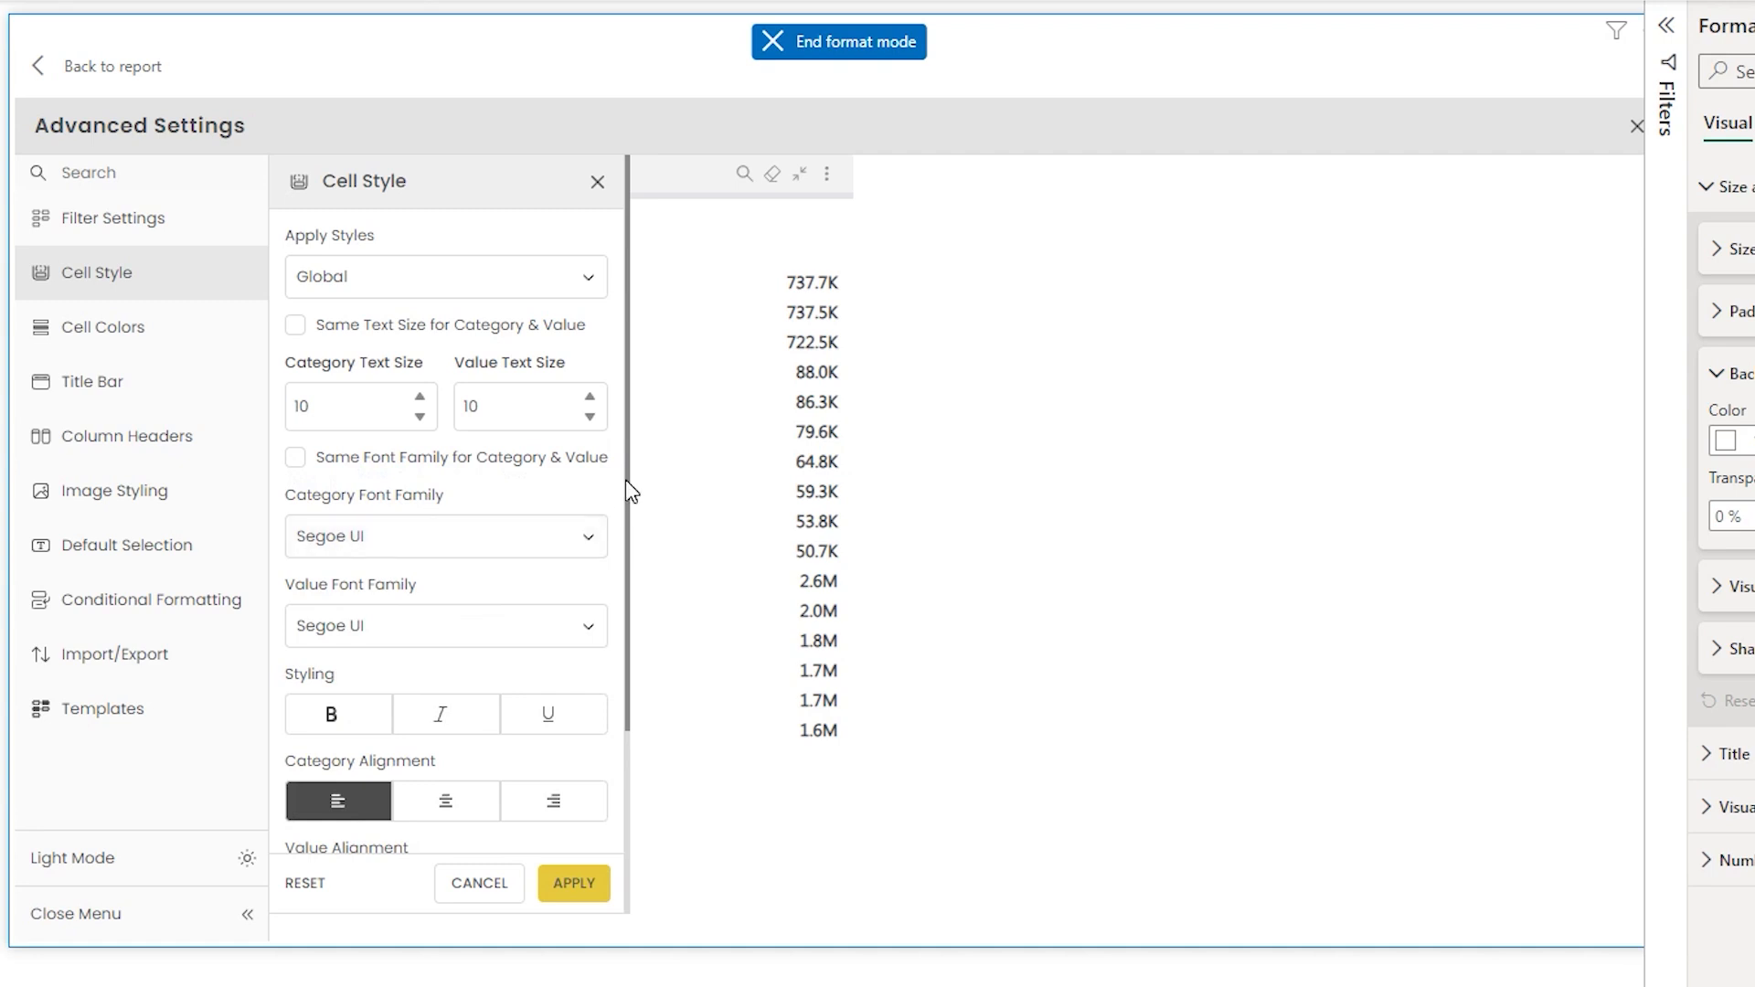
- Increase the row height in Cell Style and apply
scroll(629, 511, "down", 3)
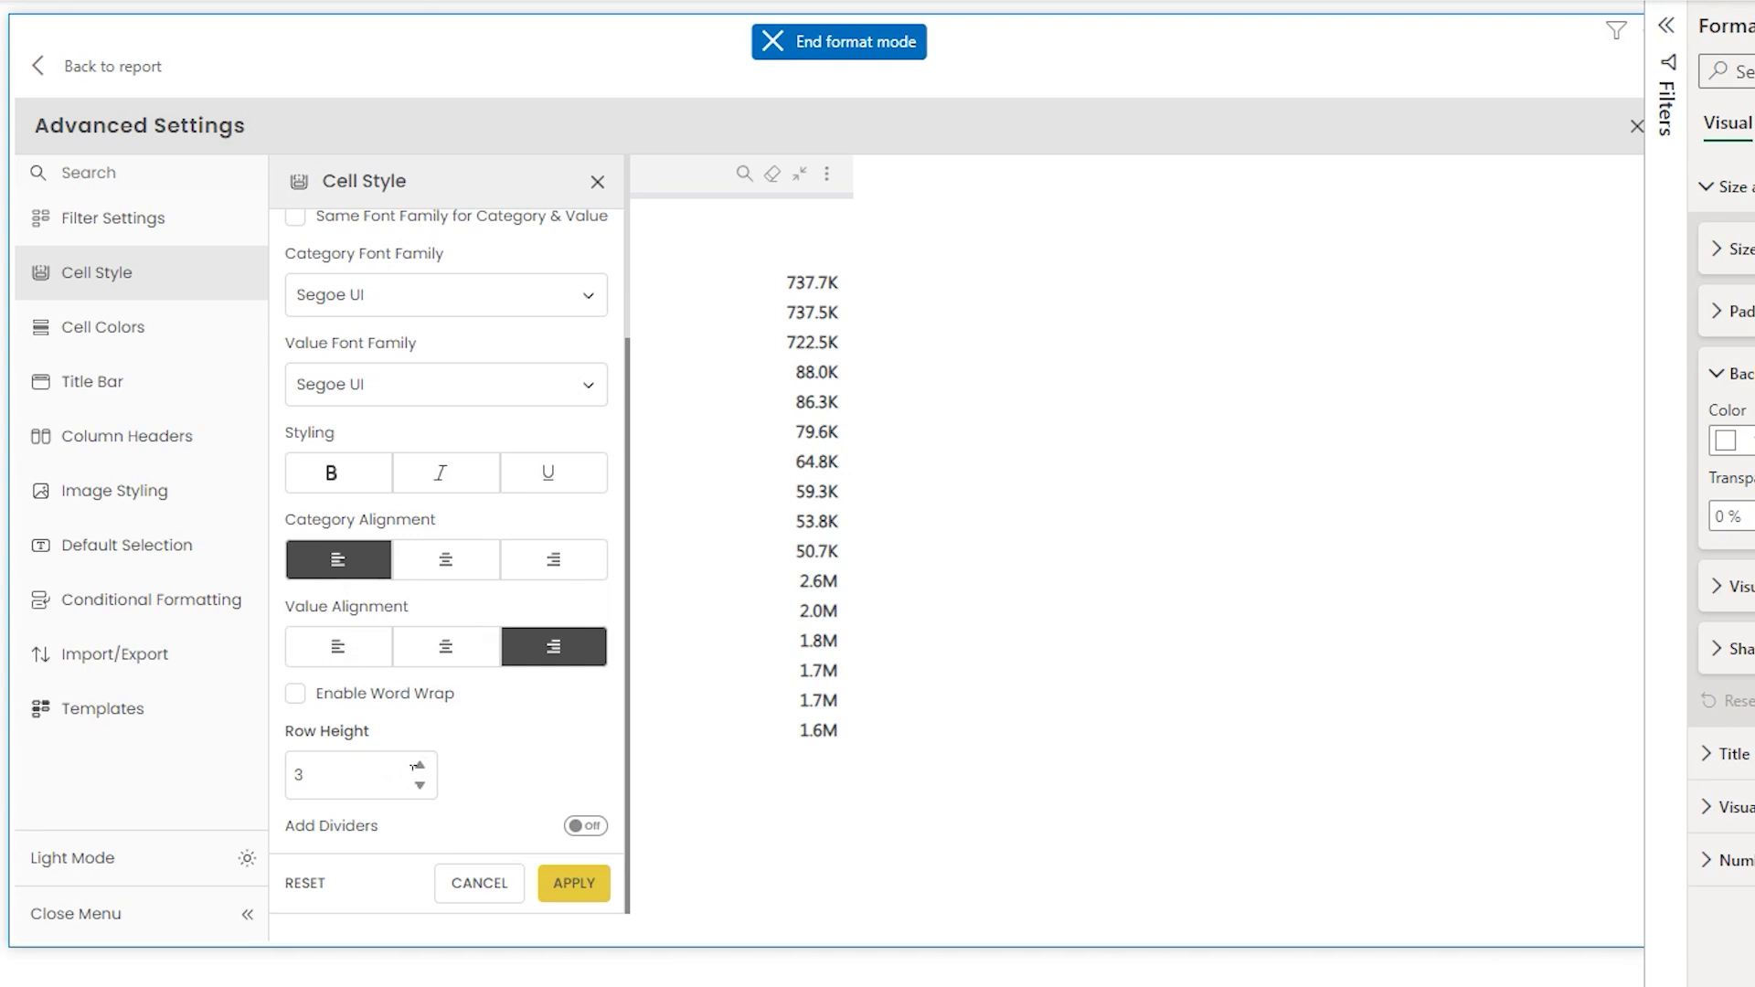
left_click(419, 764)
left_click(575, 886)
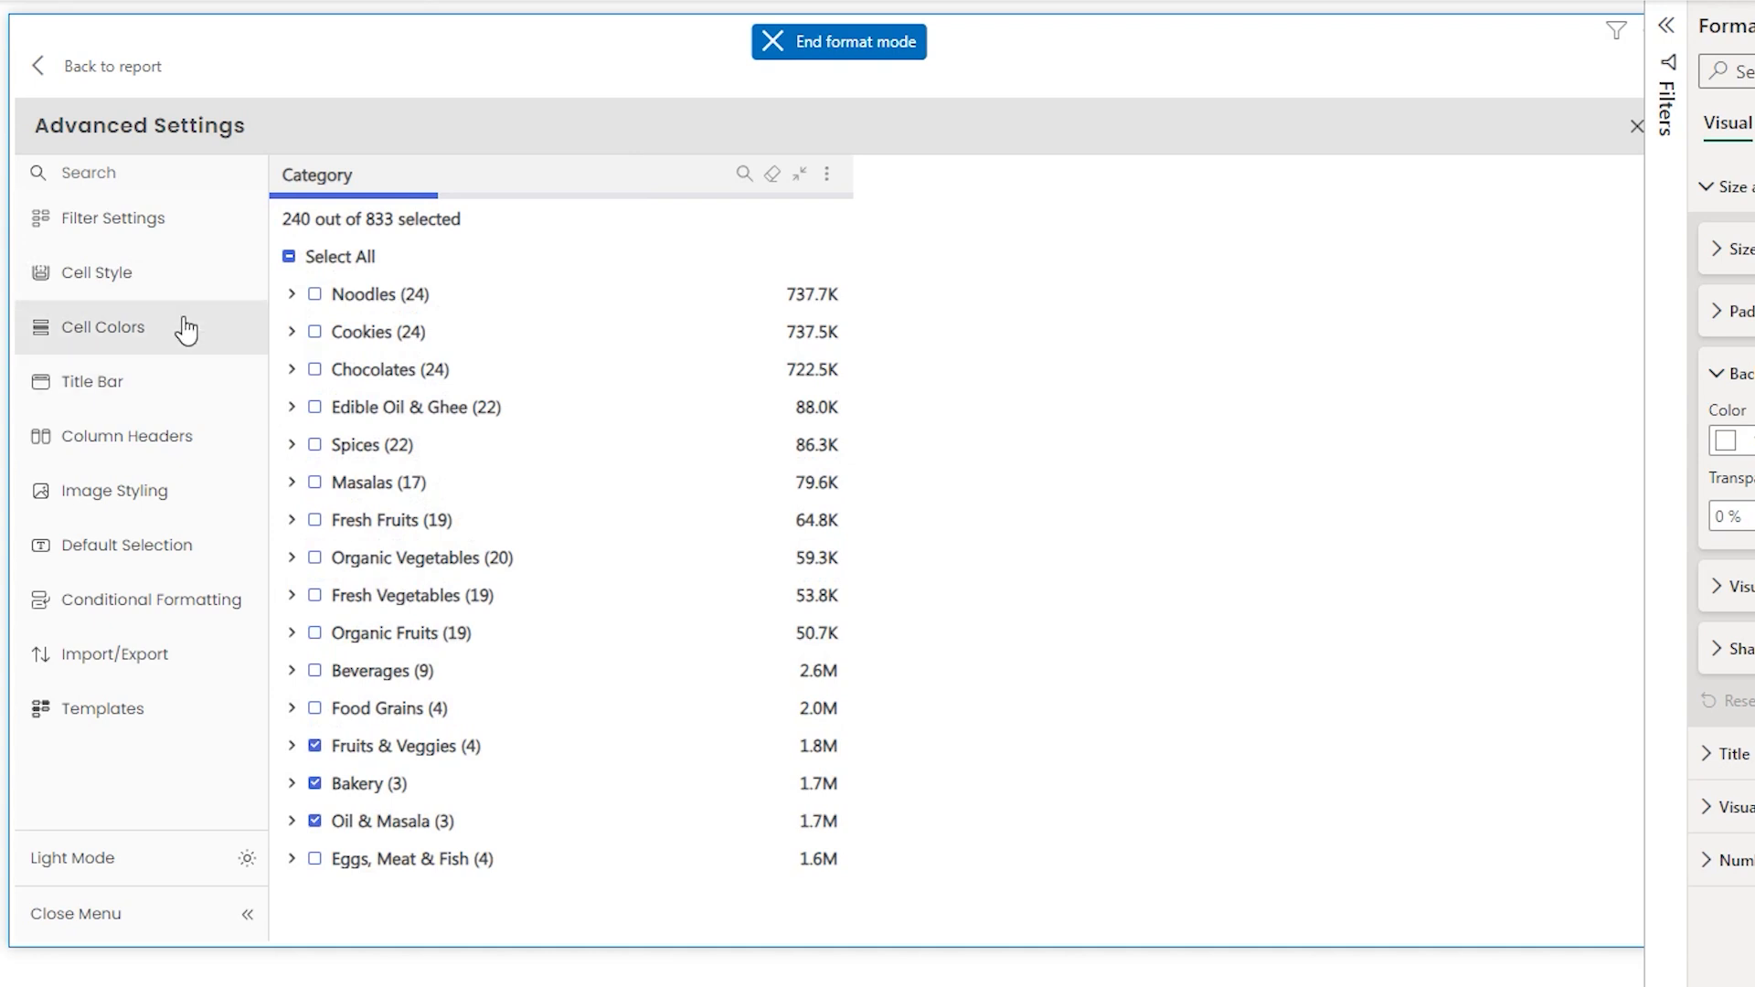
- Set the row height to 6, turn on Add Dividers with colour 9B9B9B, and apply the cell style
left_click(132, 274)
scroll(628, 351, "down", 3)
left_click(574, 684)
left_click(586, 826)
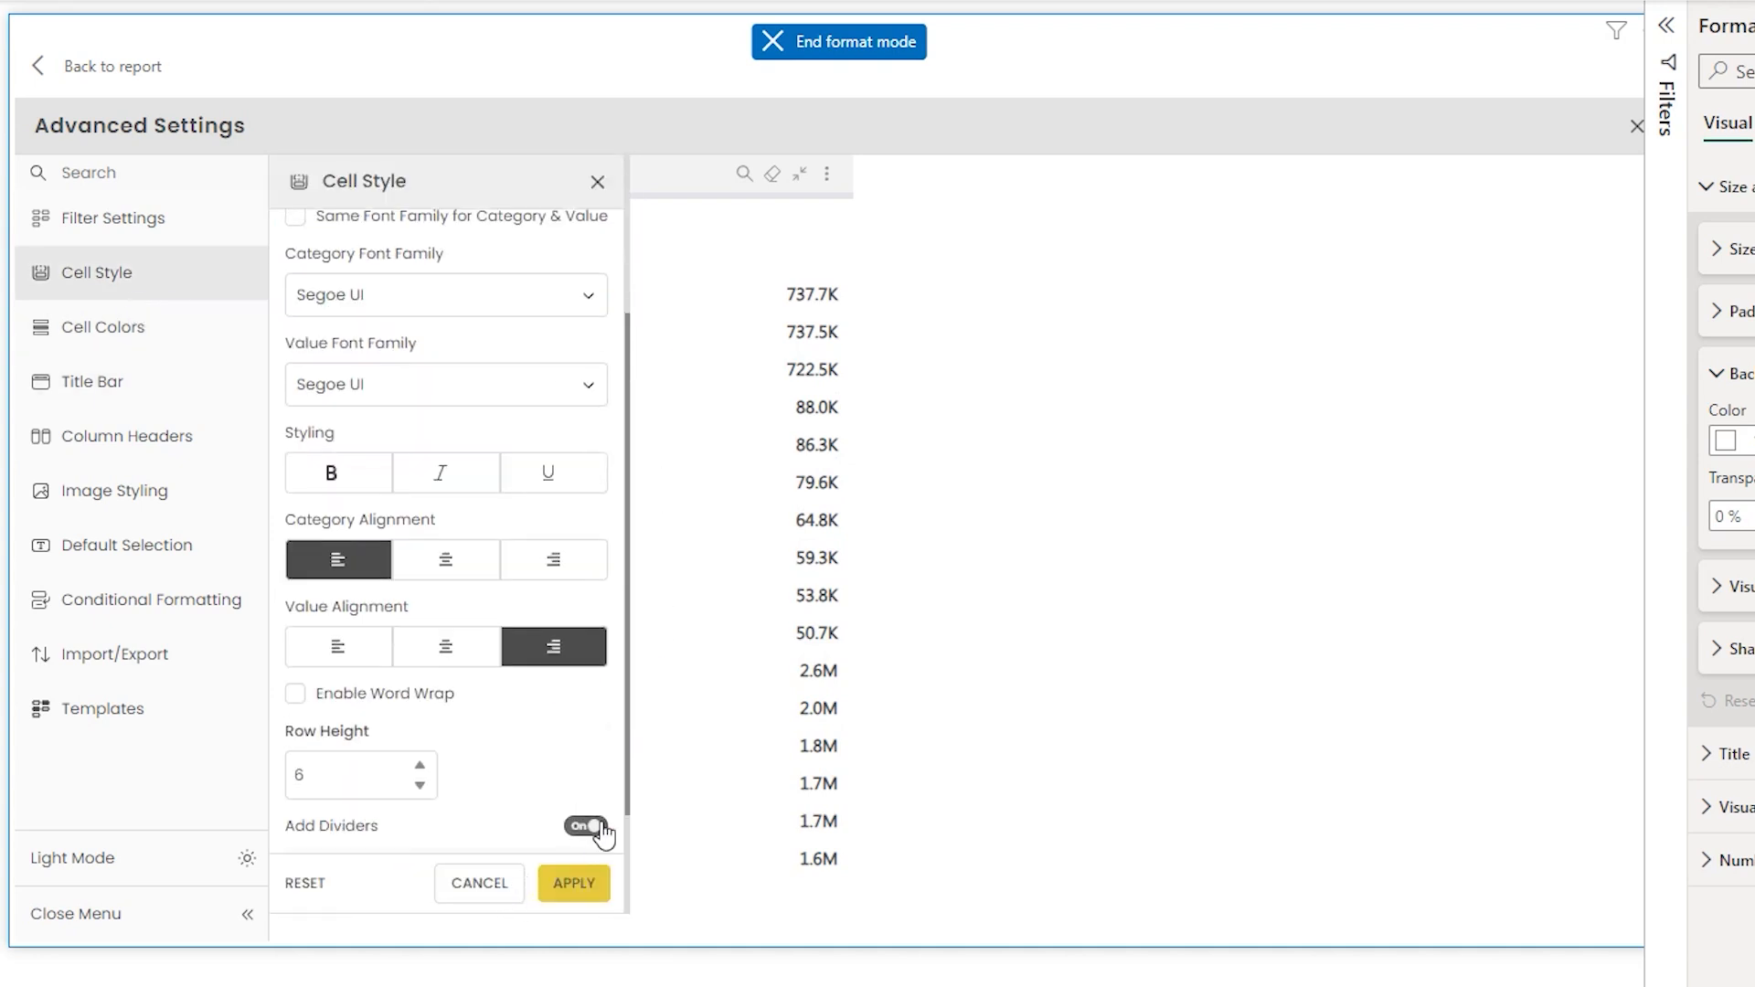
scroll(594, 685, "down", 2)
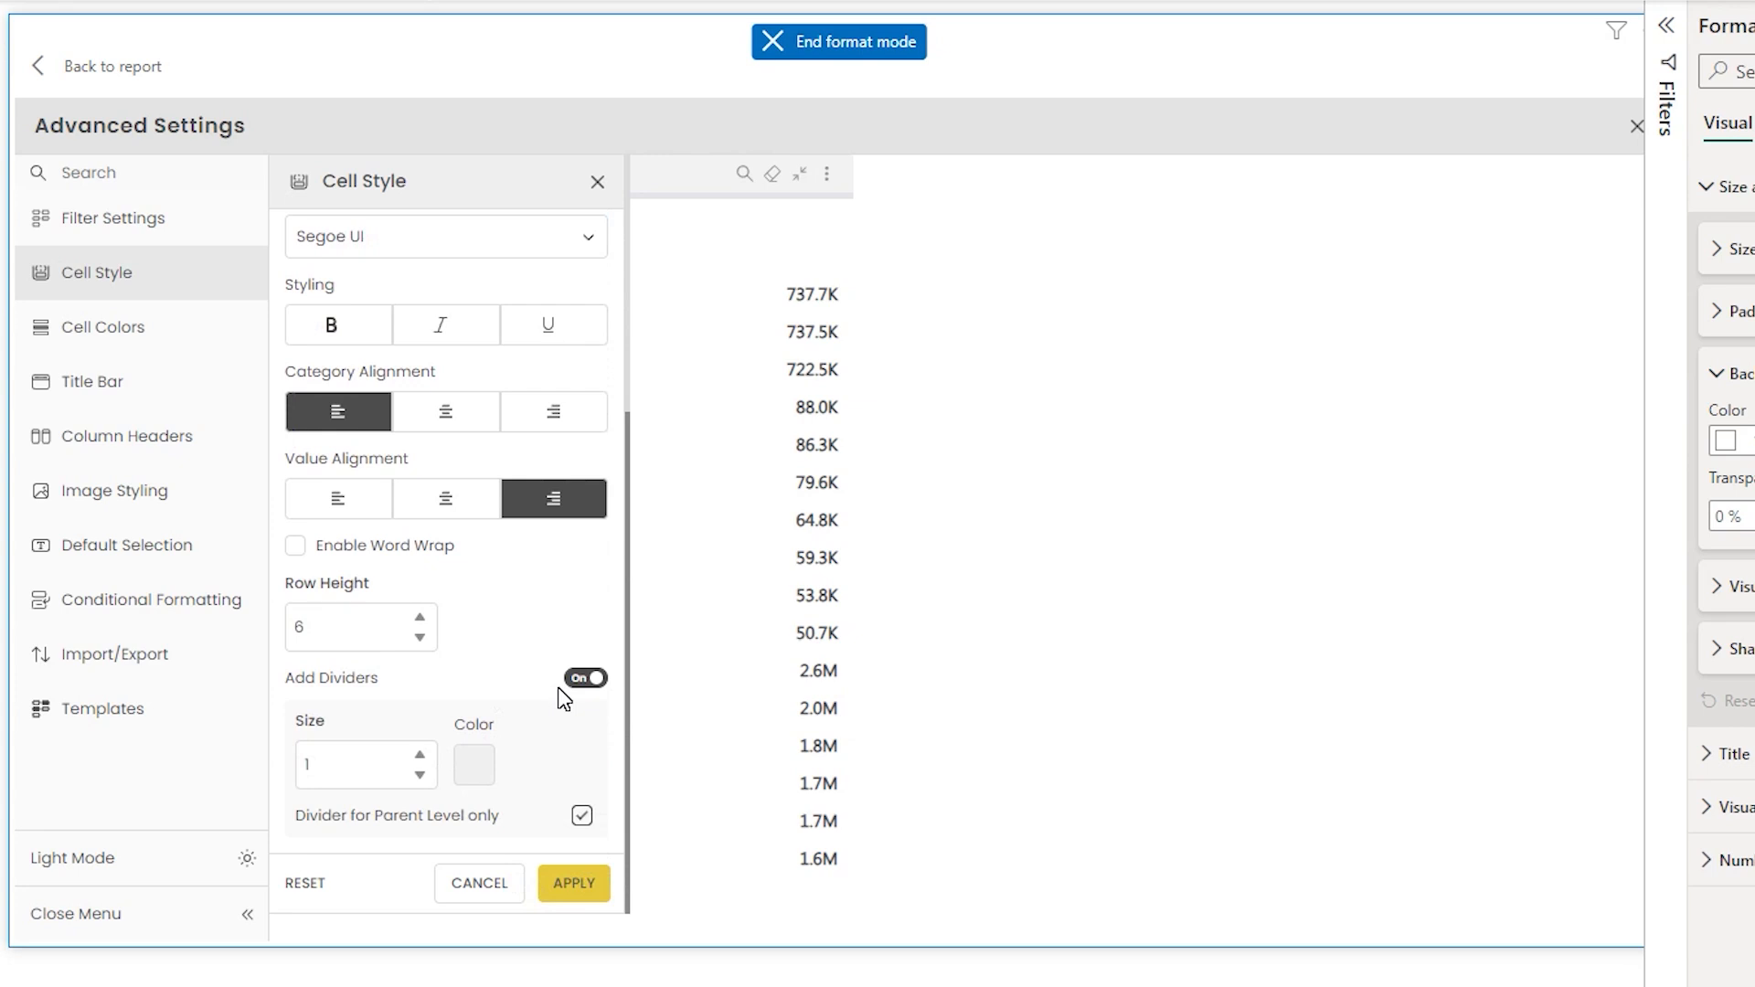
left_click(475, 766)
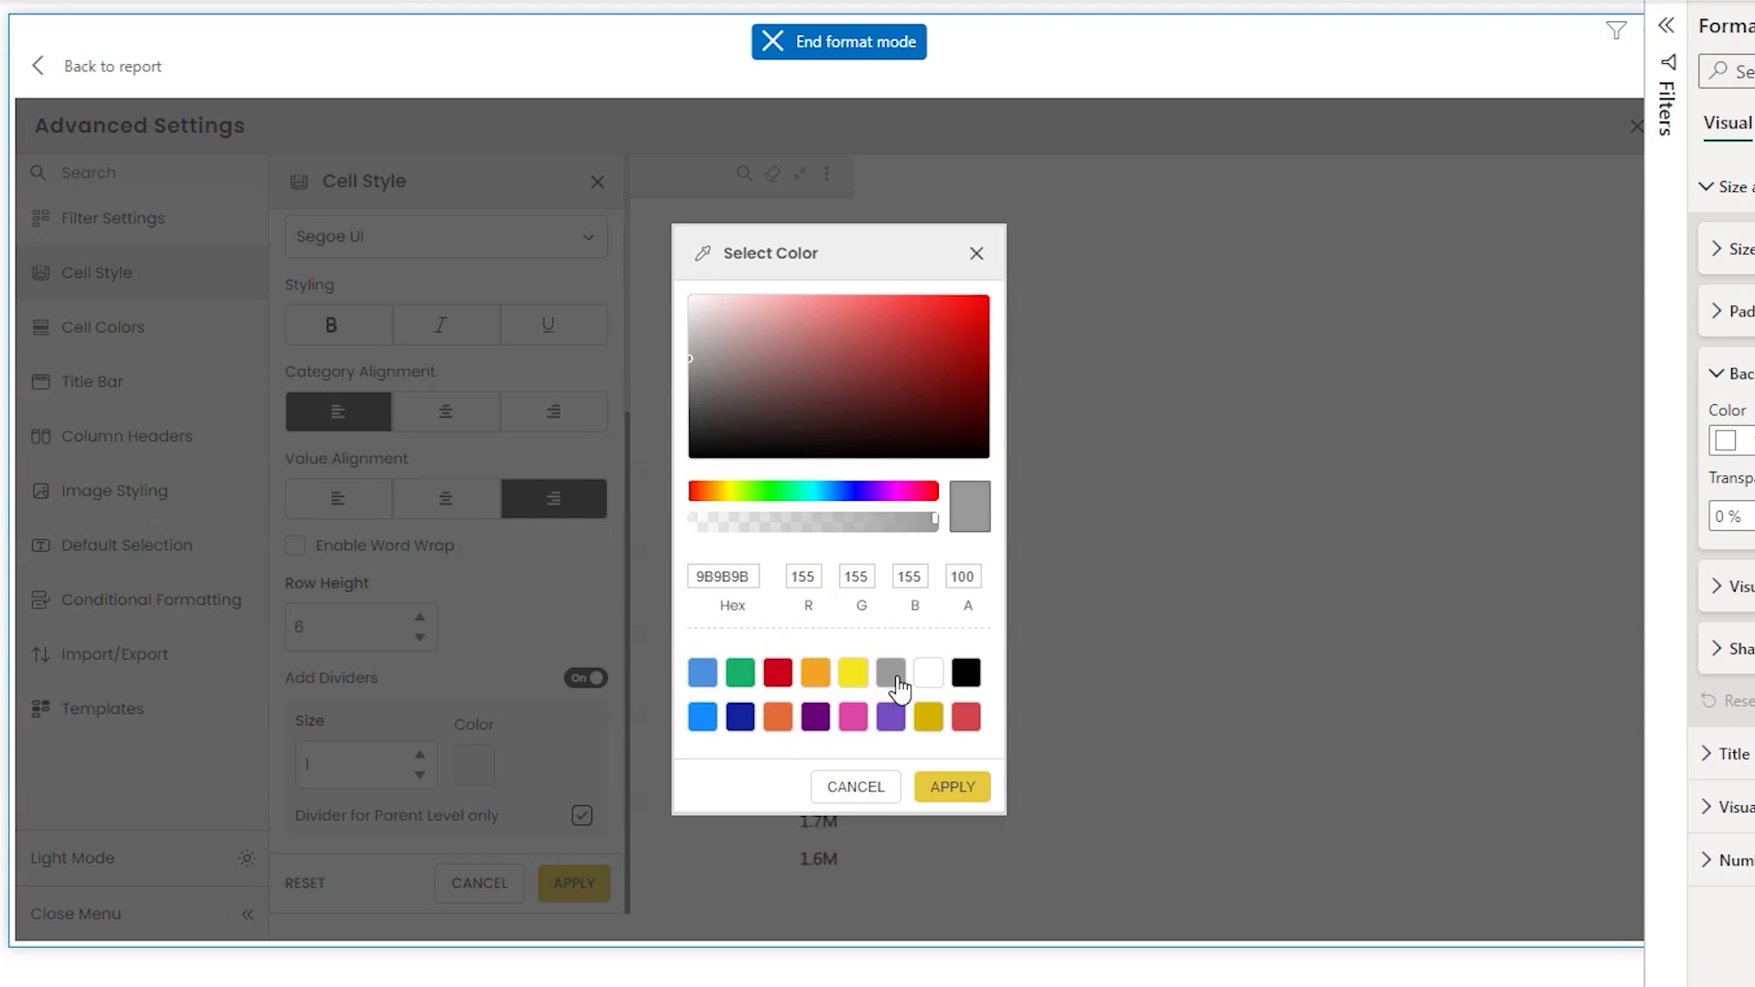
left_click(952, 786)
left_click(585, 885)
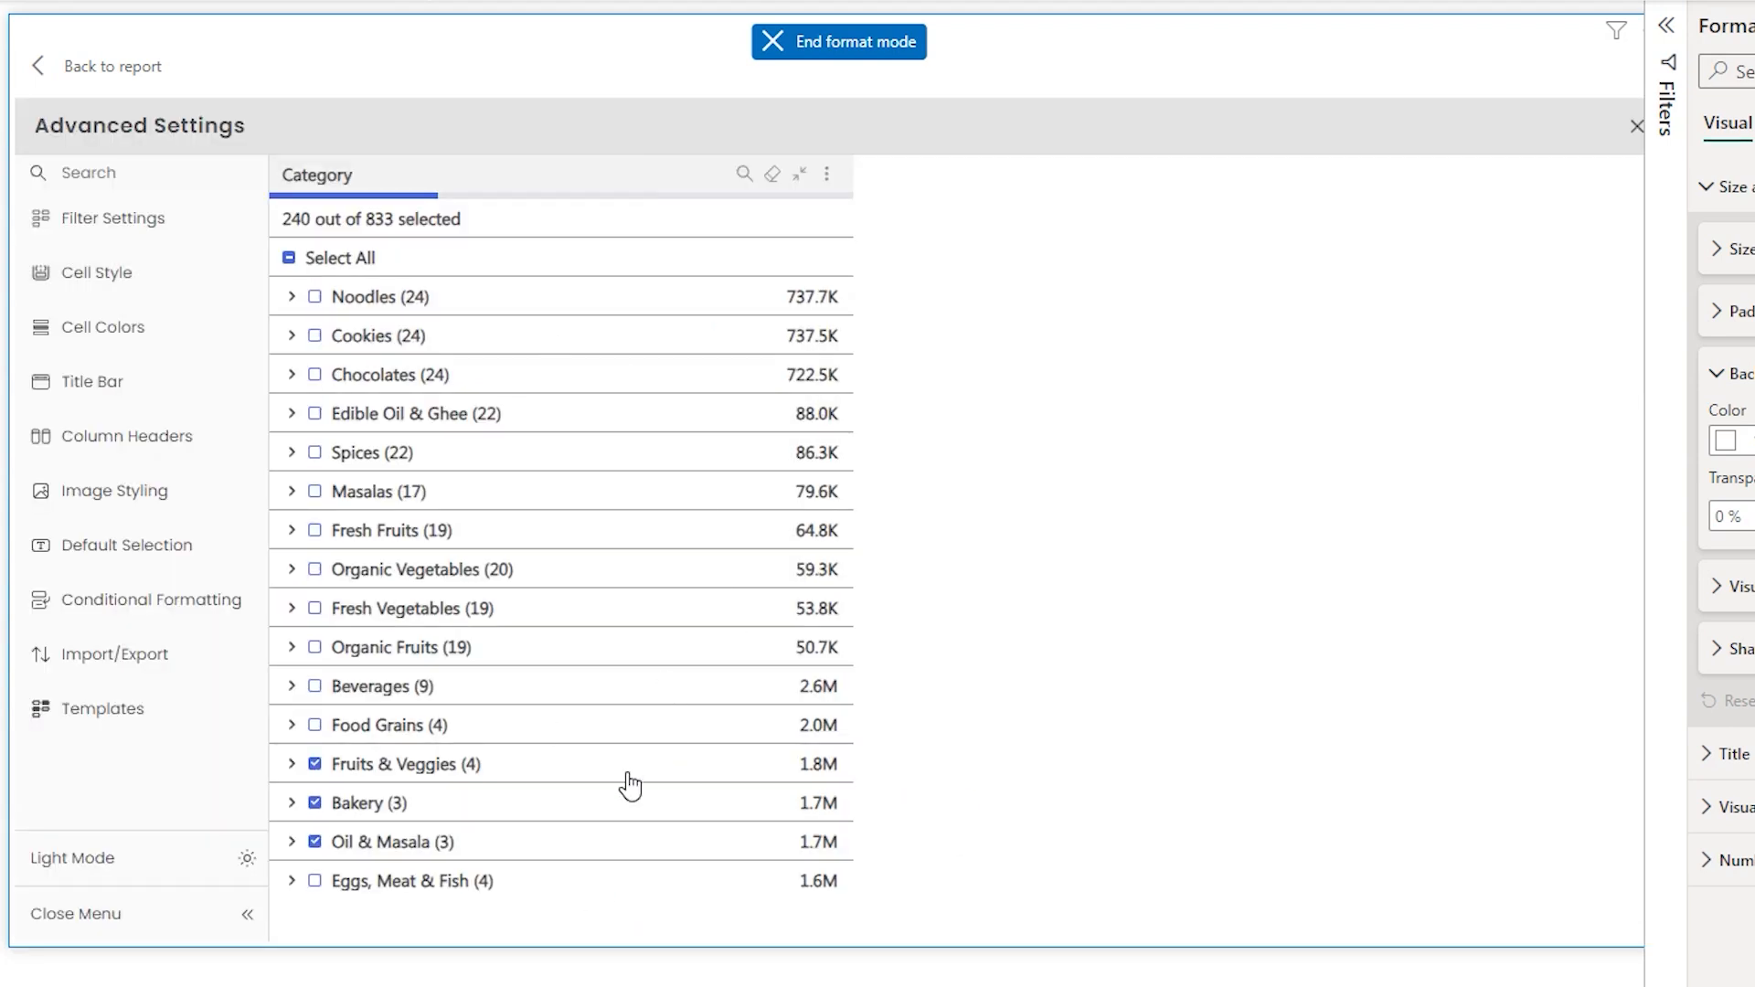
- Switch Cell Style to apply By Level and, for Level 1, tick Same Text Size and Same Font Family for Category & Value, then apply
left_click(191, 273)
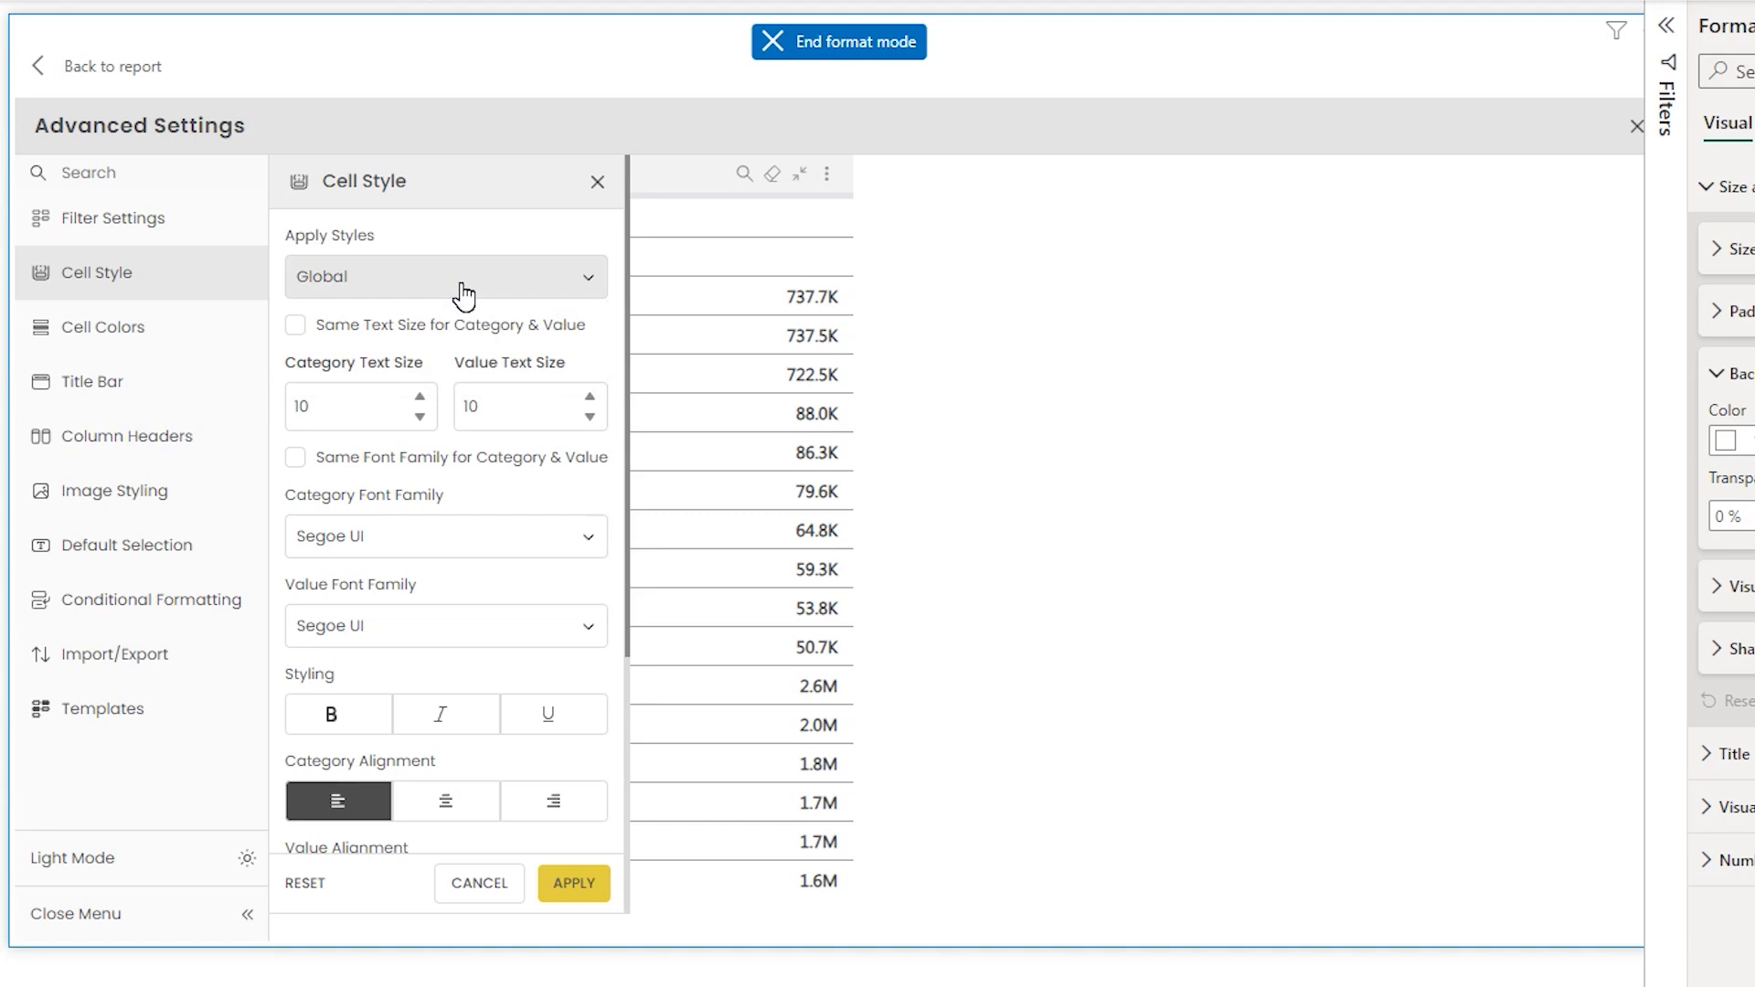
left_click(461, 291)
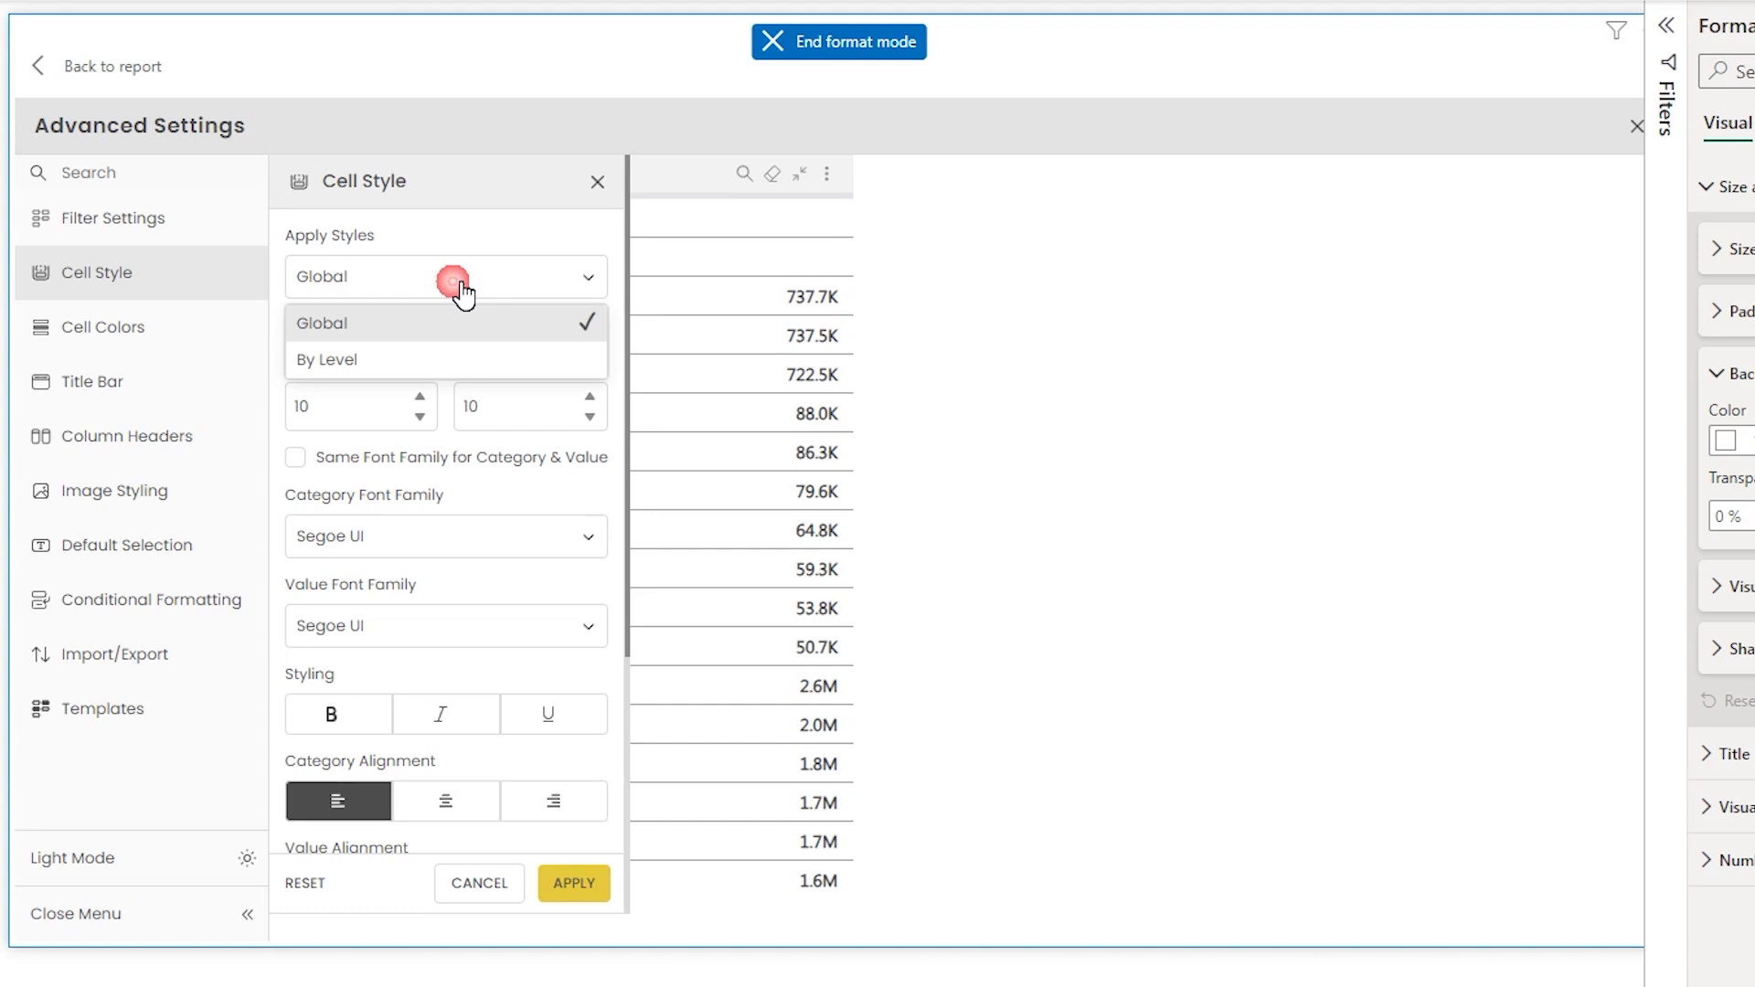
left_click(350, 362)
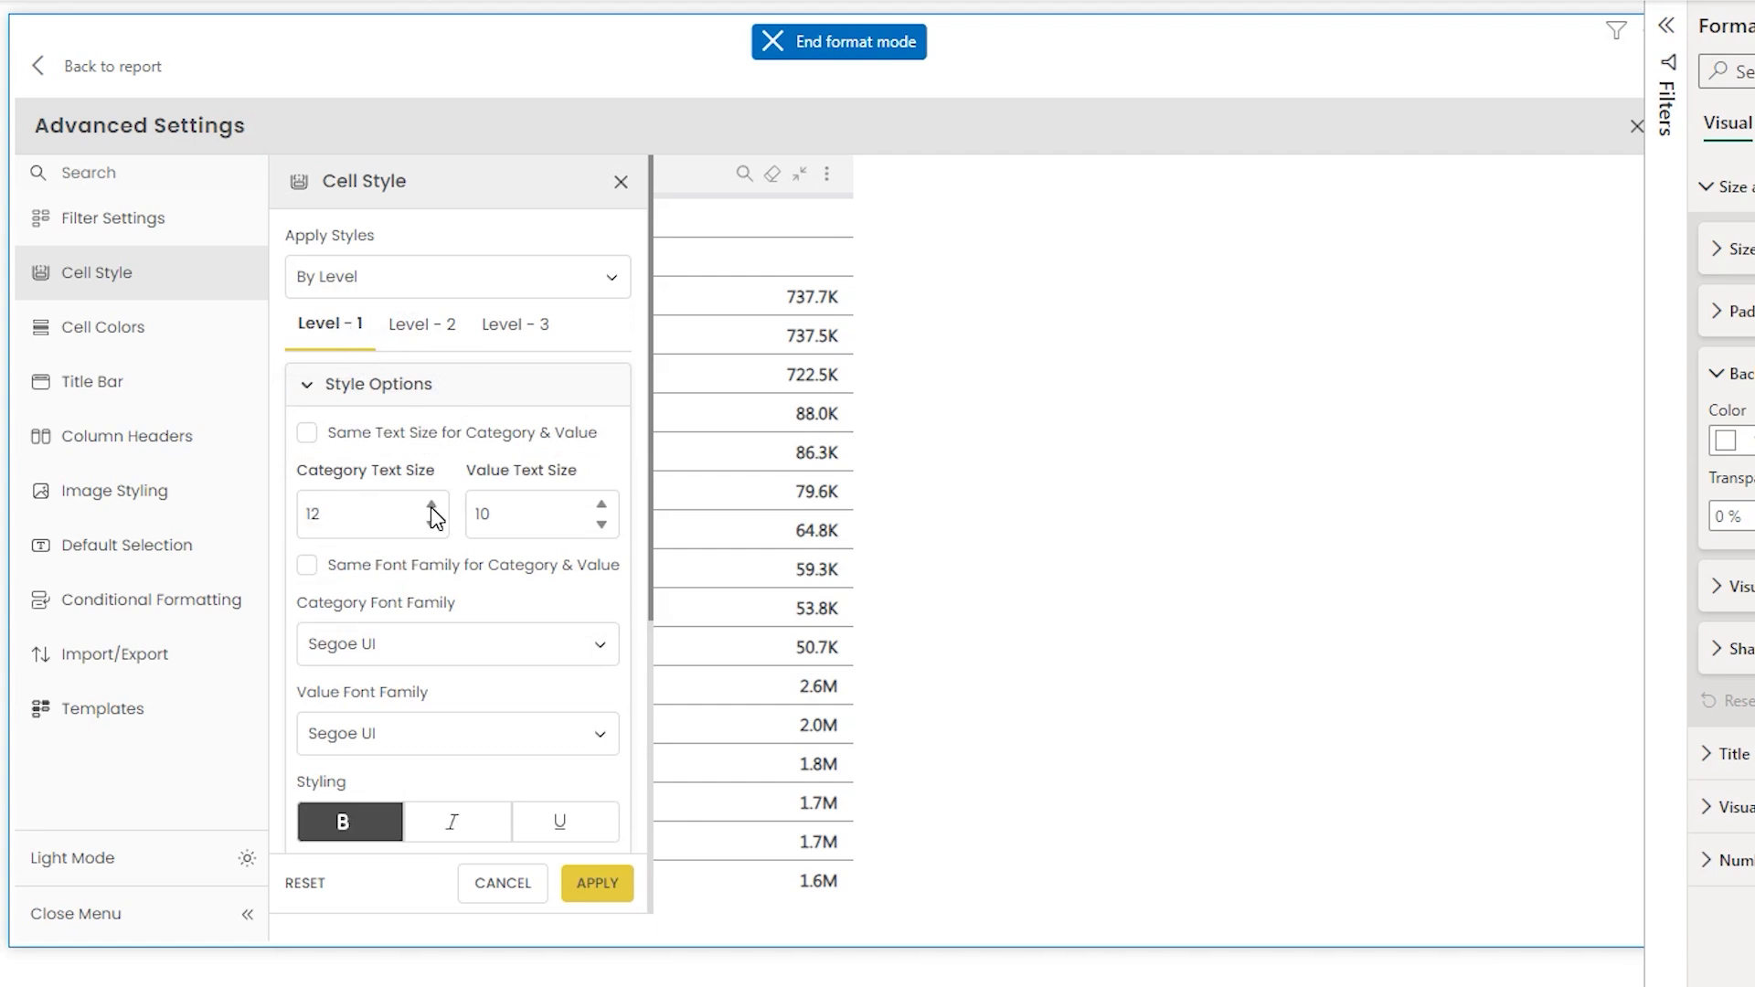
left_click(316, 437)
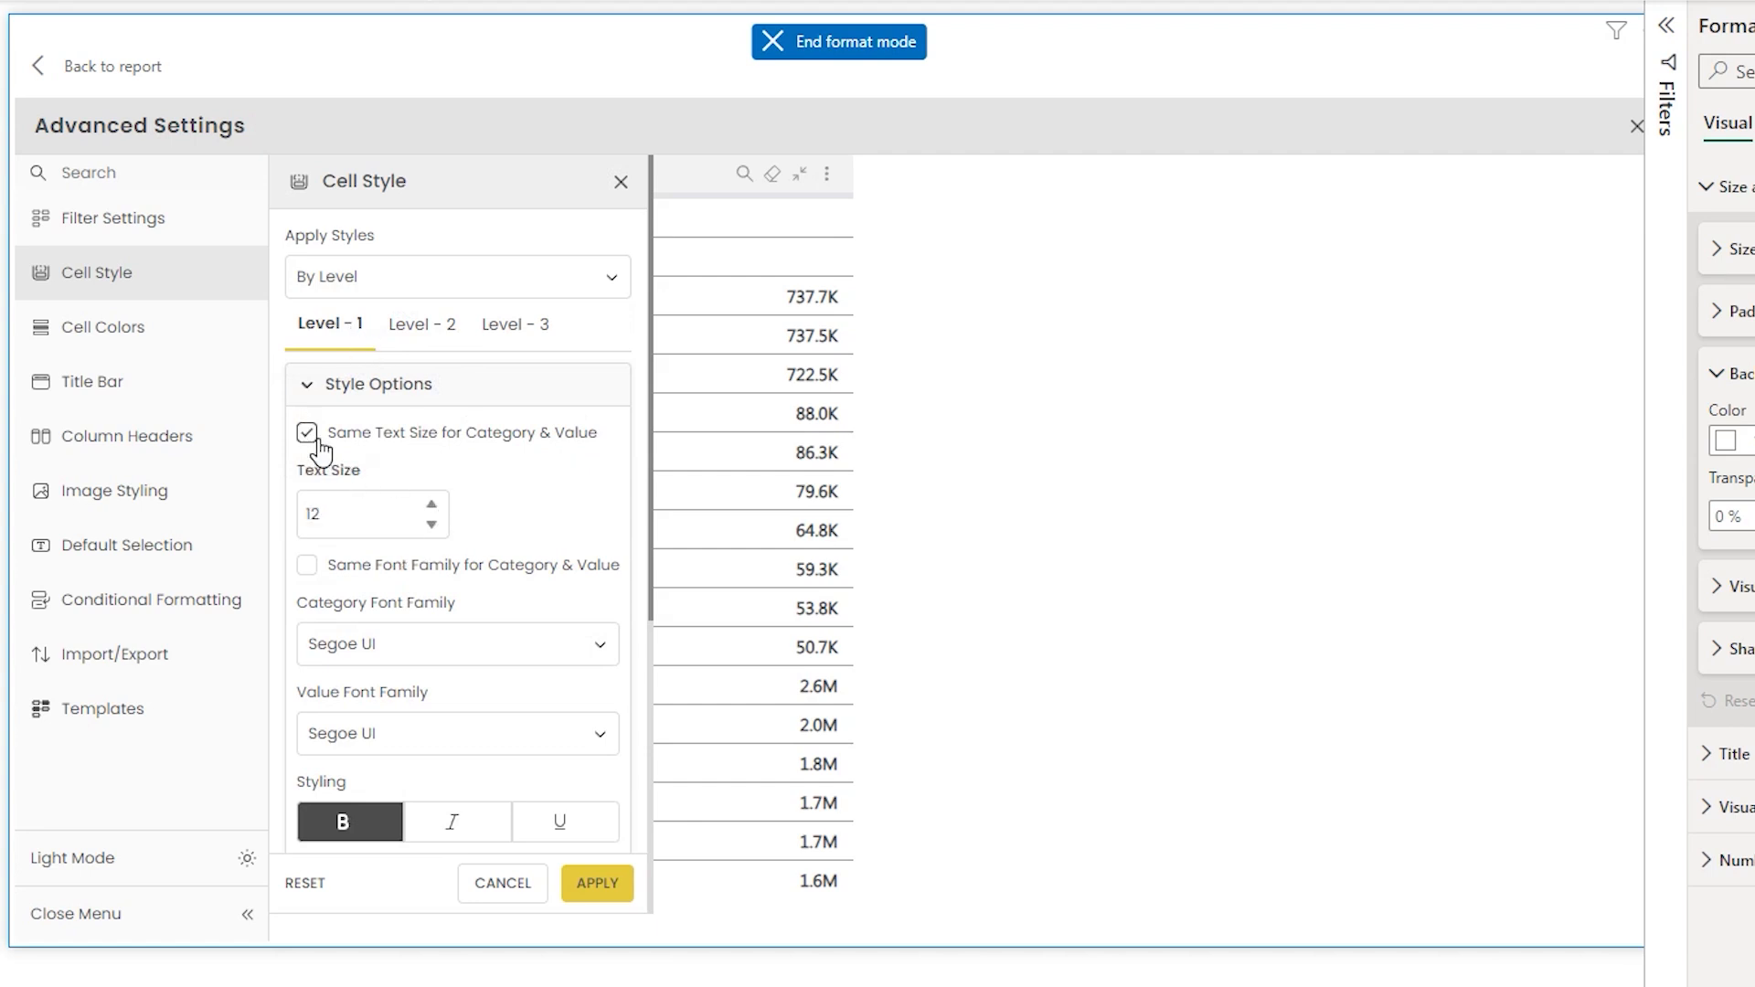
left_click_drag(656, 431, 642, 572)
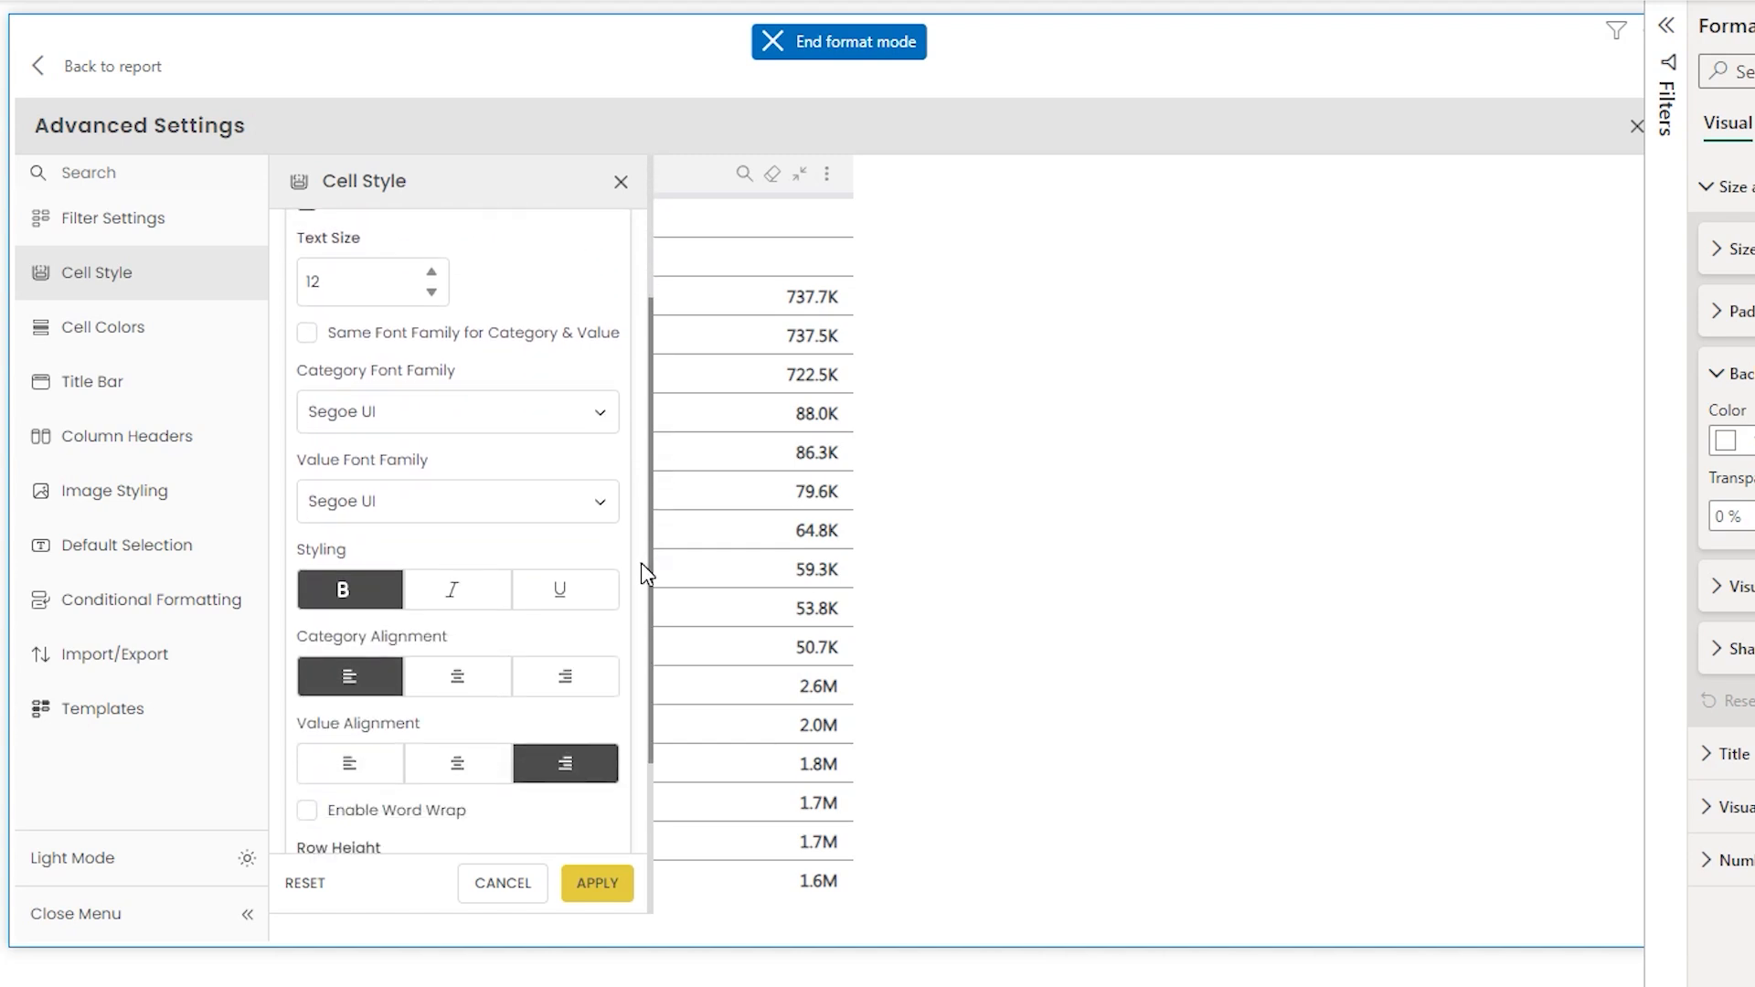
left_click(308, 333)
left_click(757, 596)
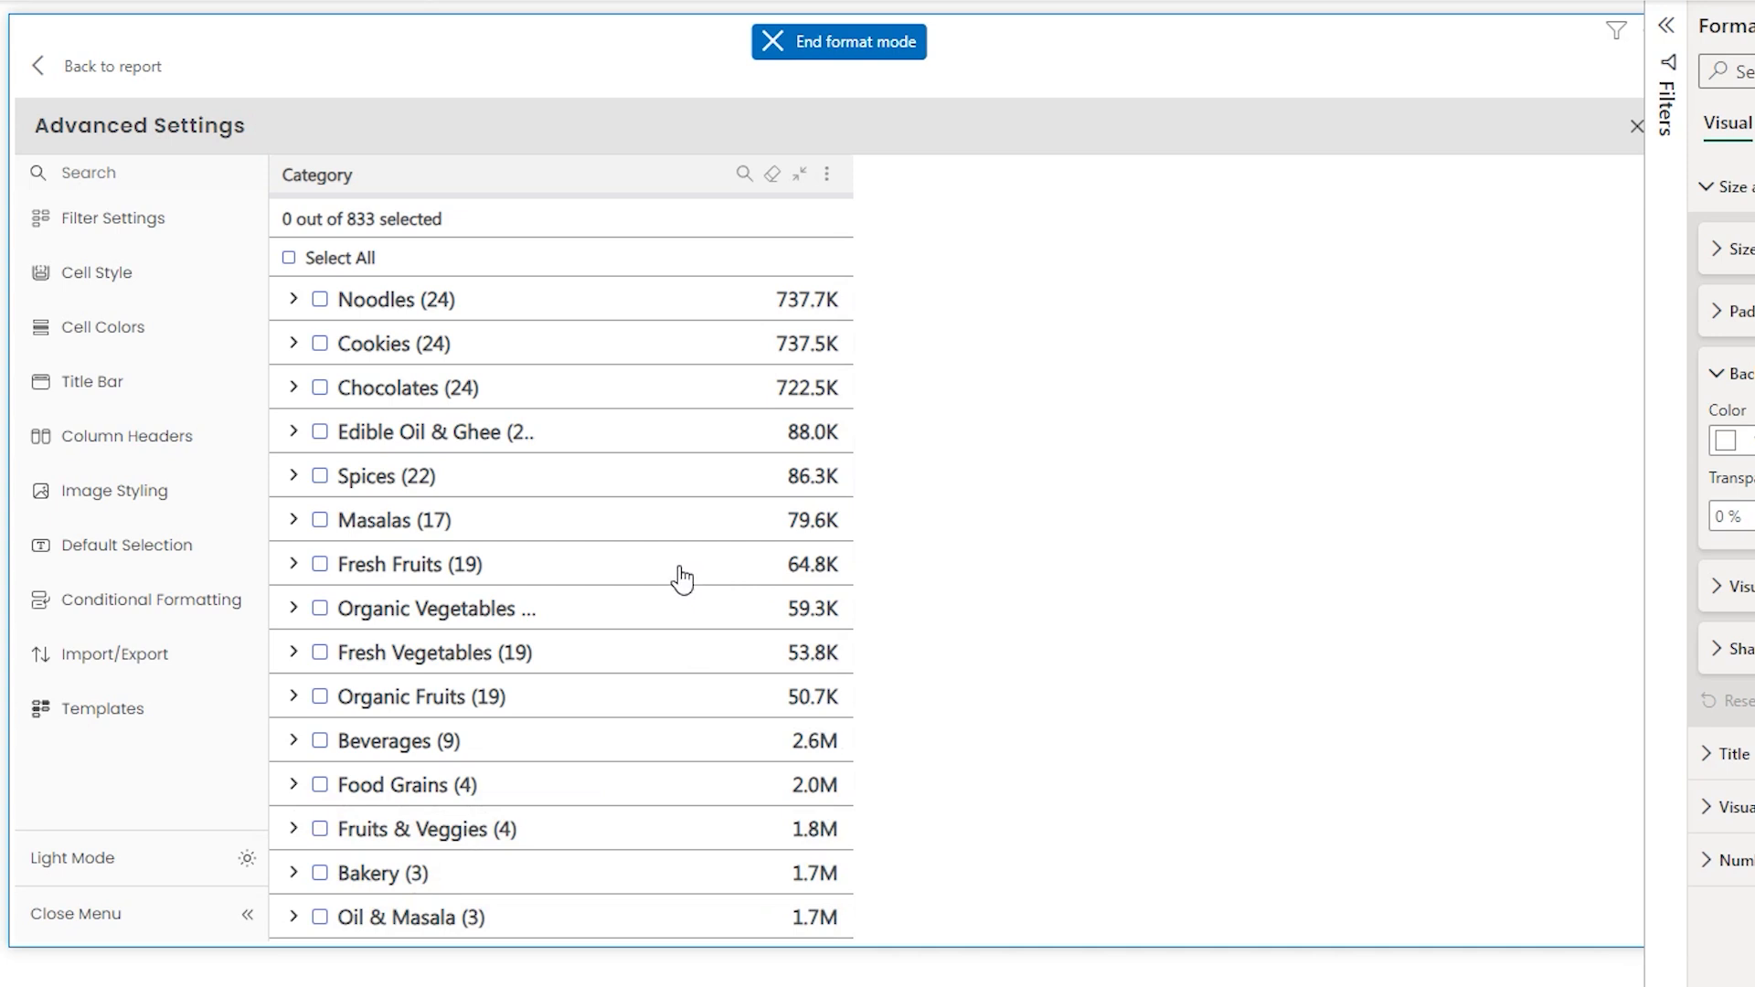
- Expand Fruits & Veggies and review the Level 2 and Level 3 cell style options
left_click(293, 828)
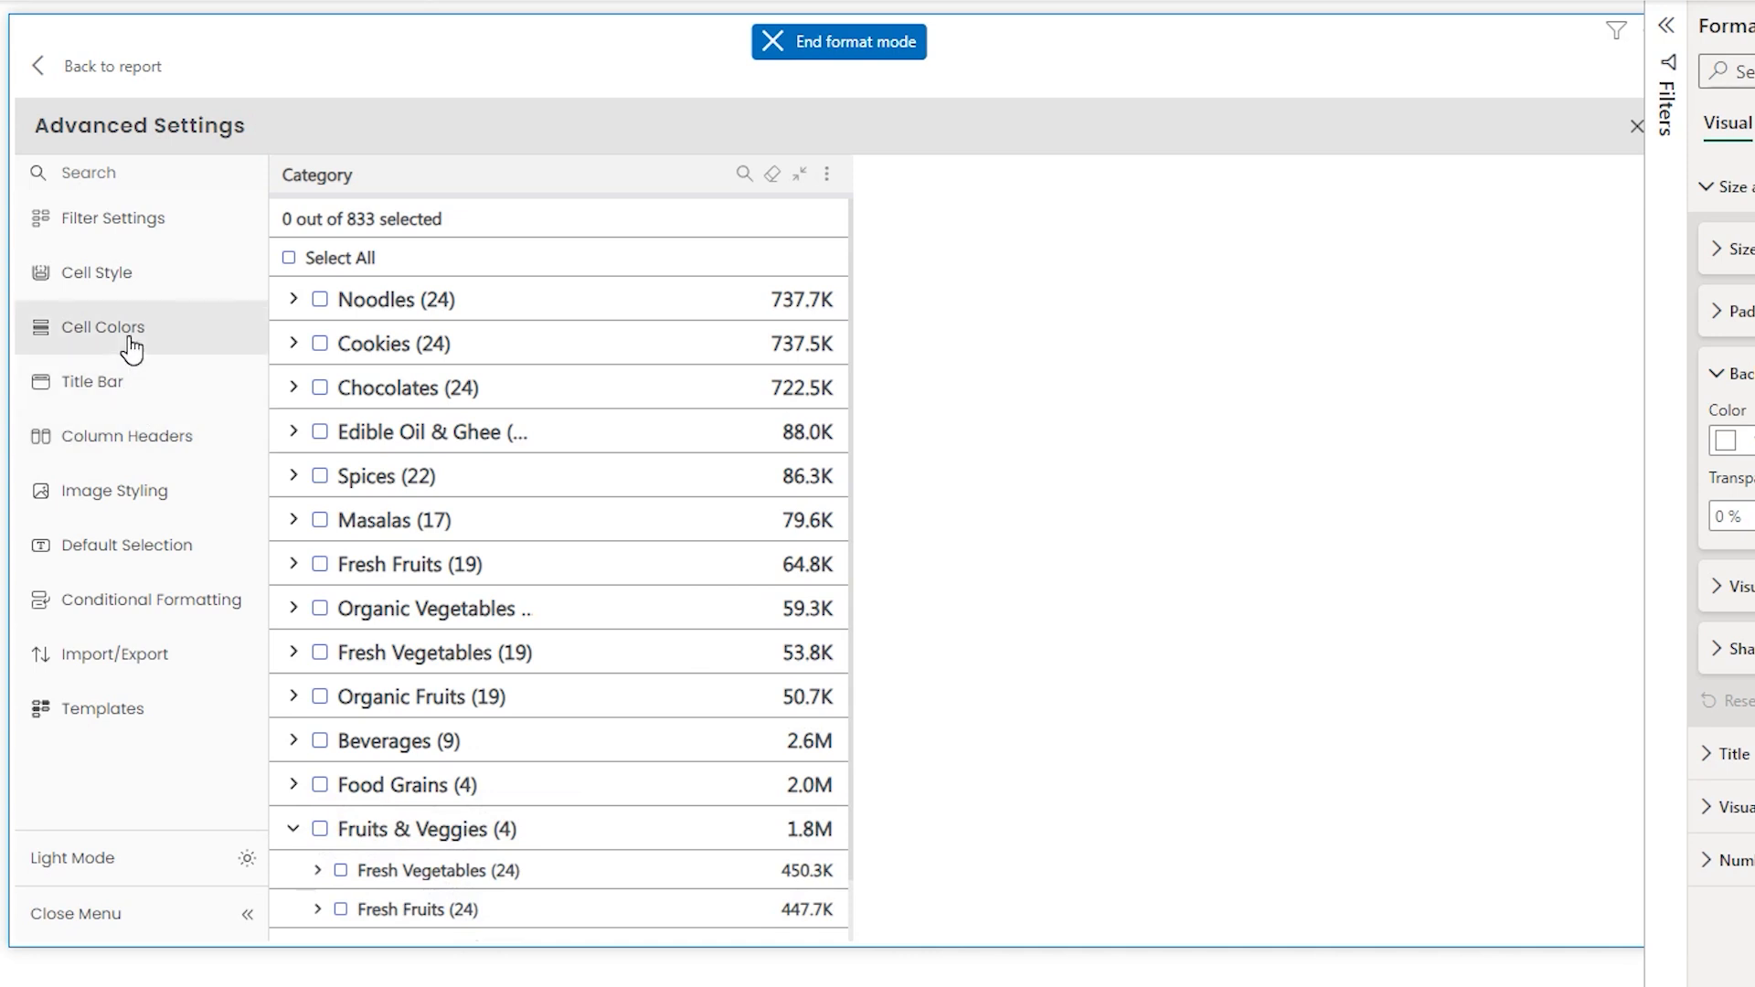
left_click(122, 276)
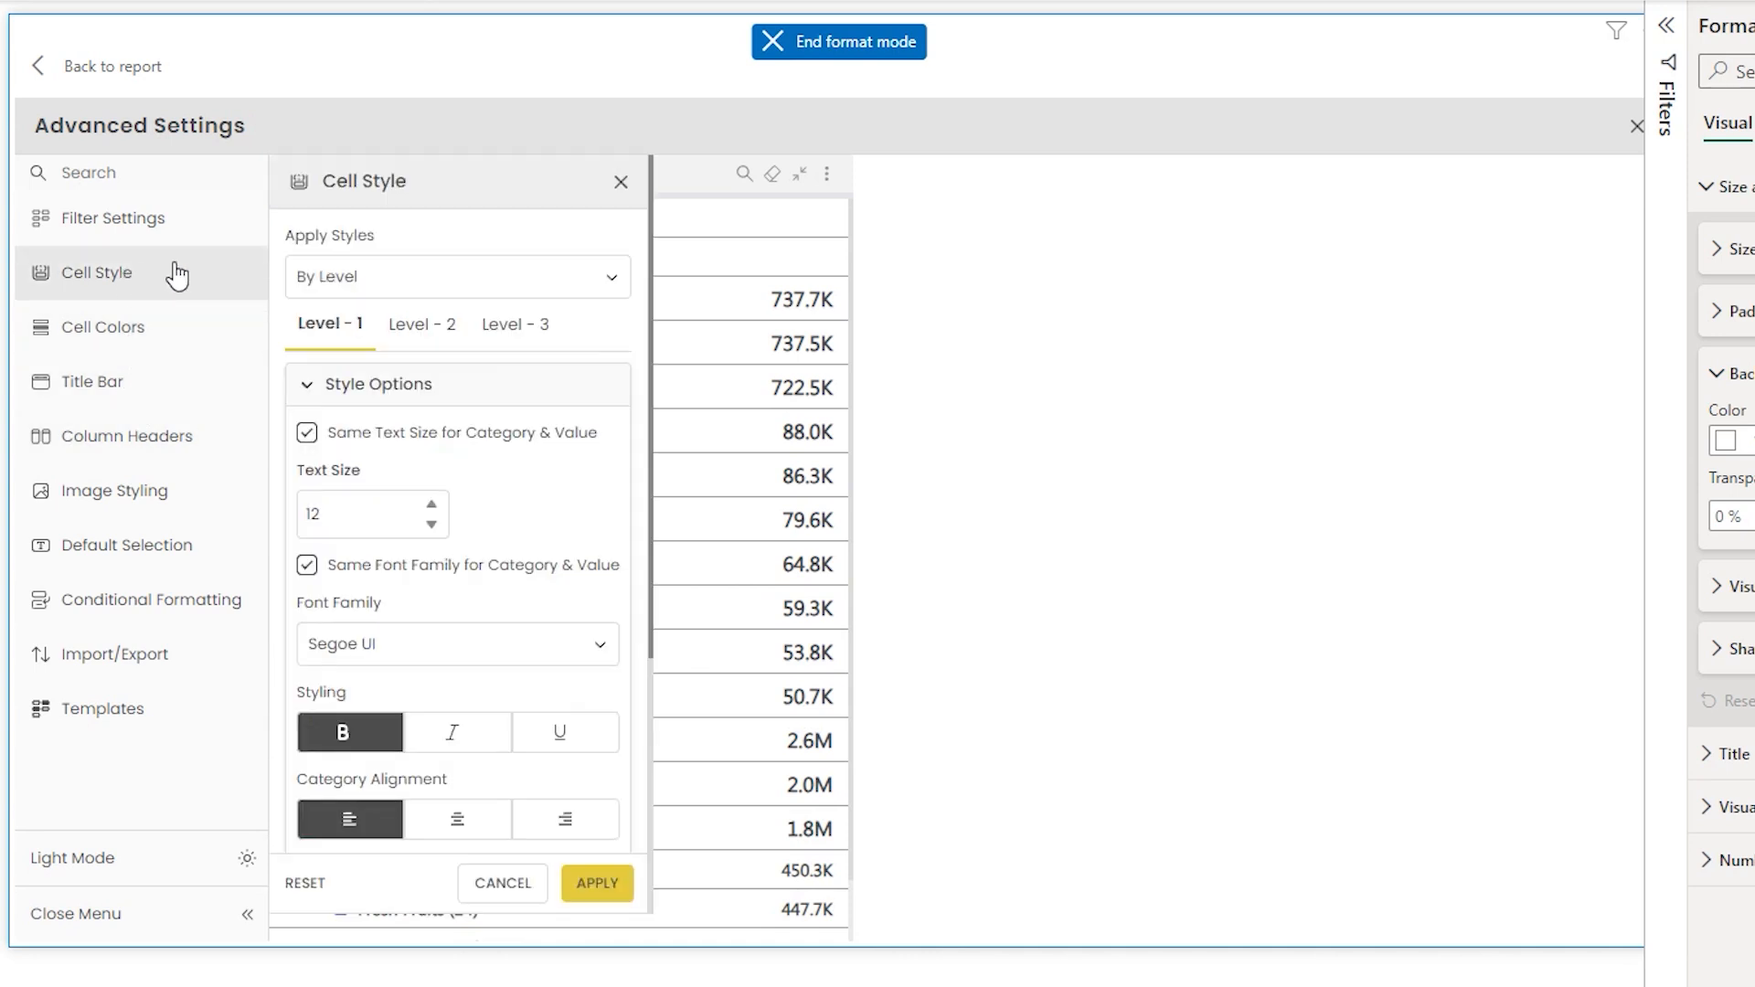
left_click(440, 348)
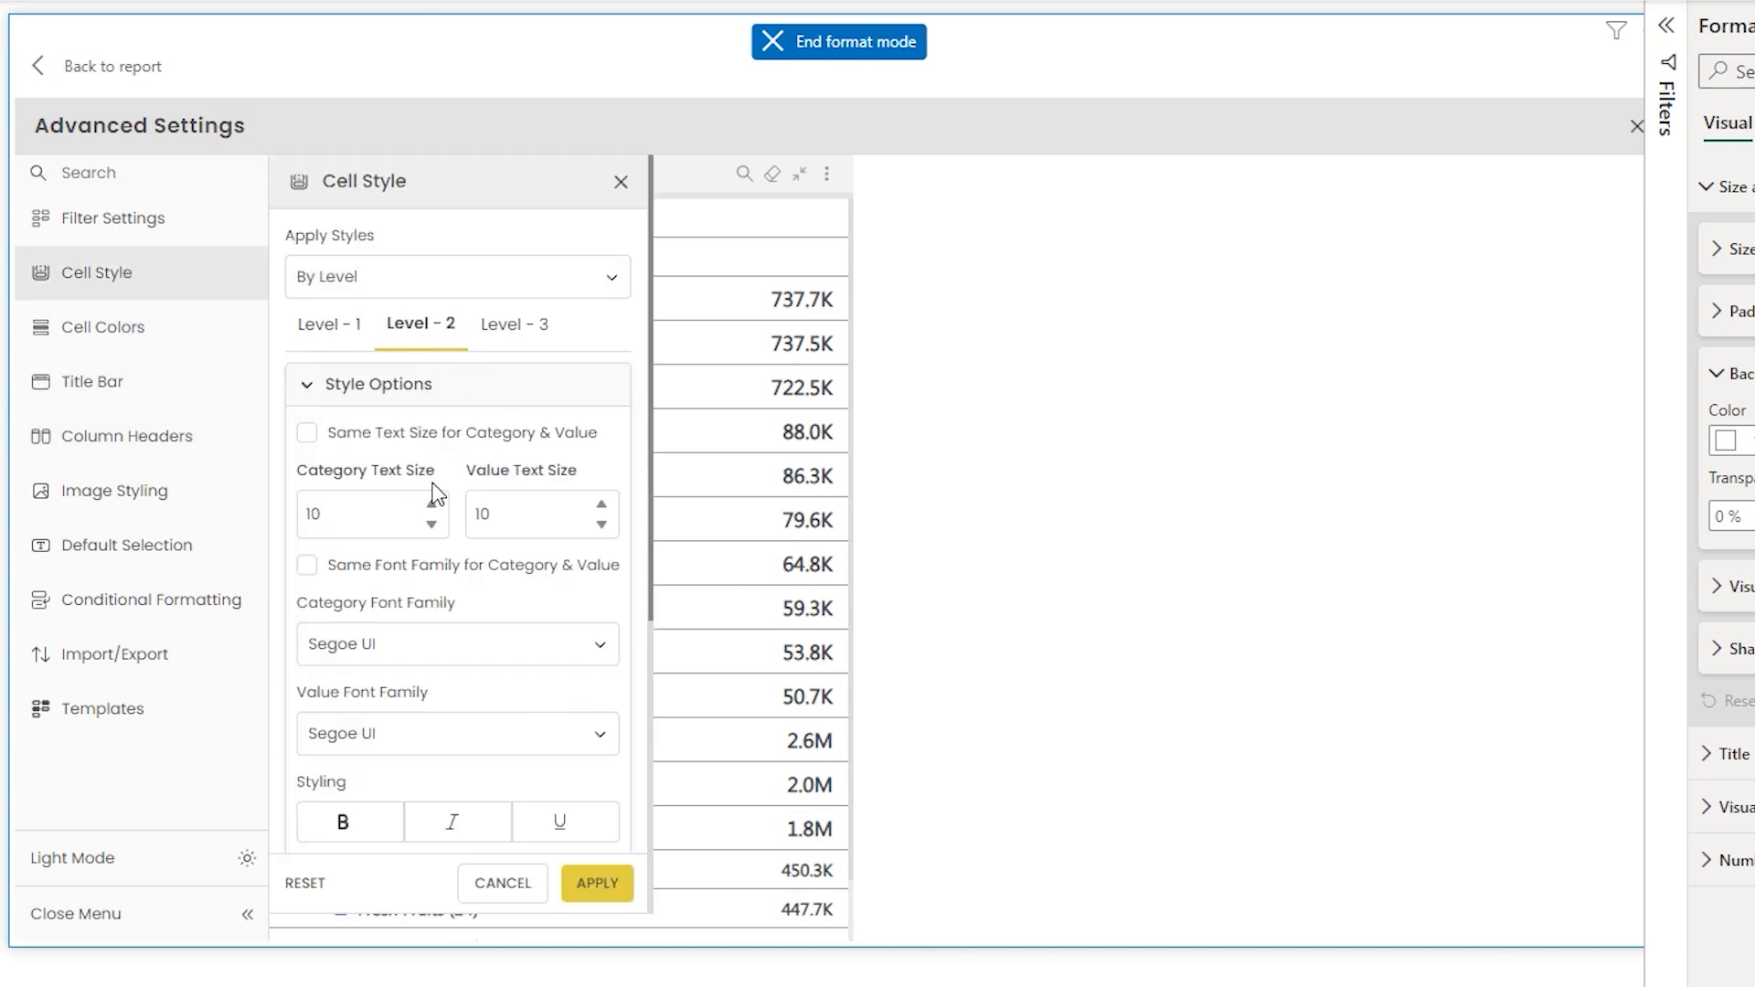
left_click(505, 340)
left_click_drag(651, 421, 655, 558)
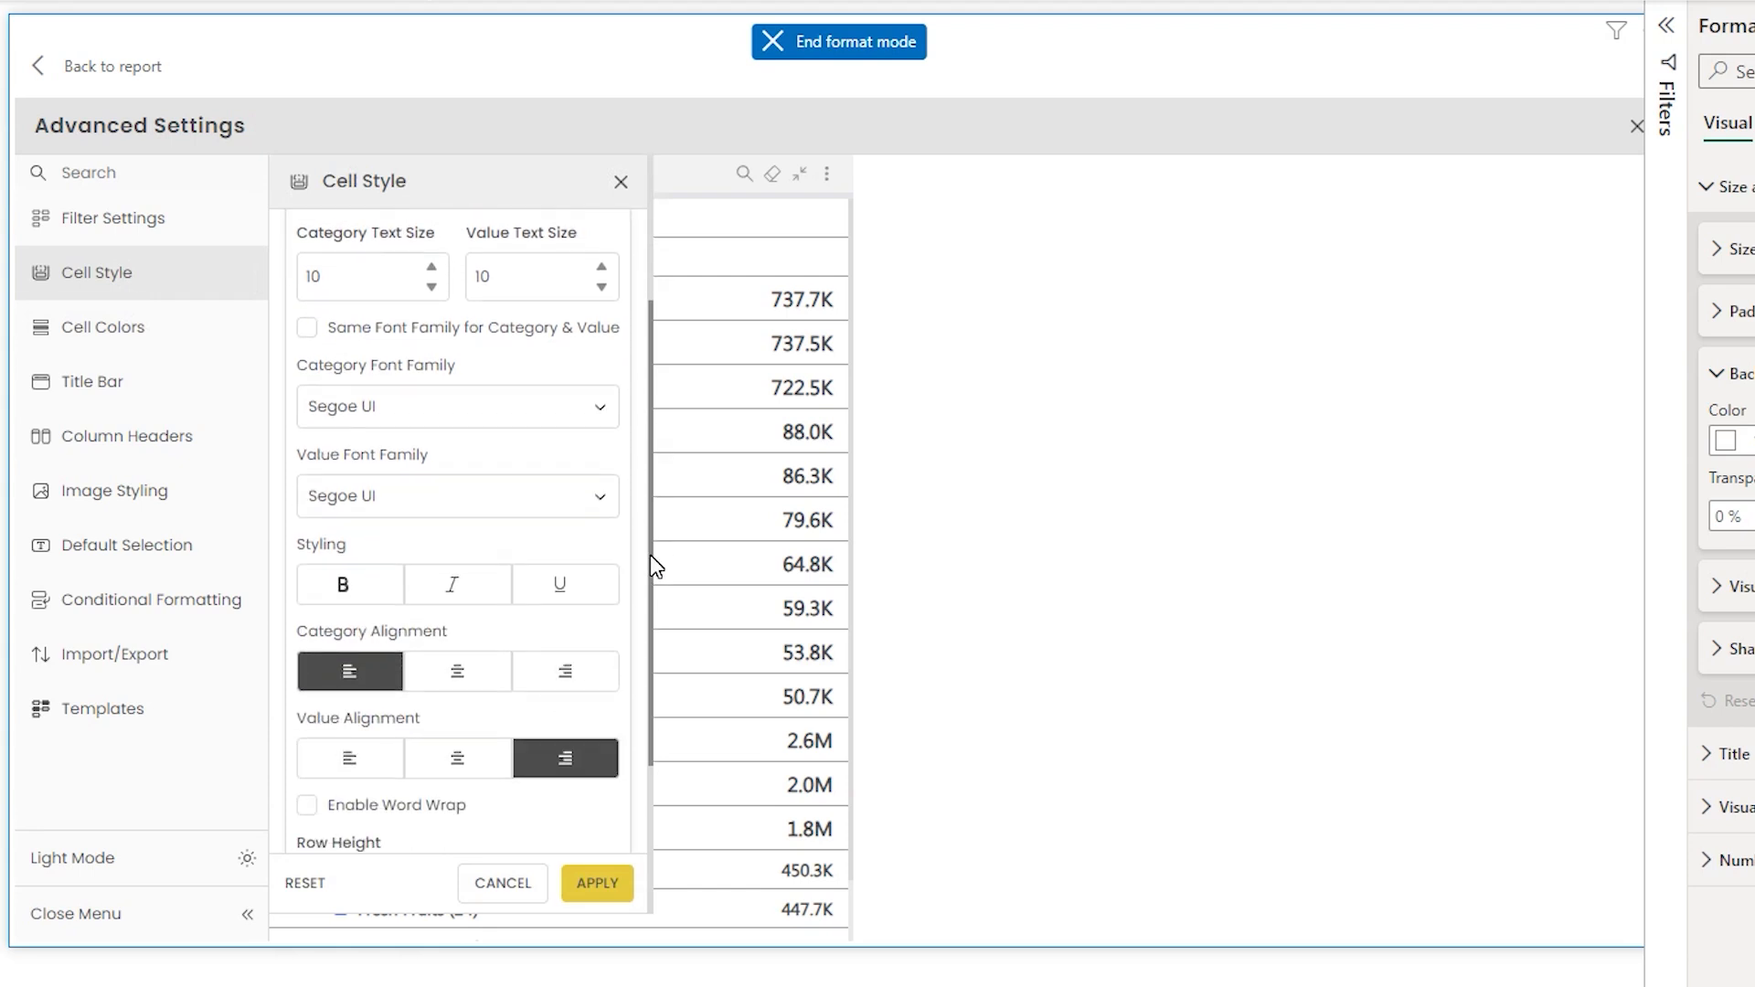
left_click(128, 281)
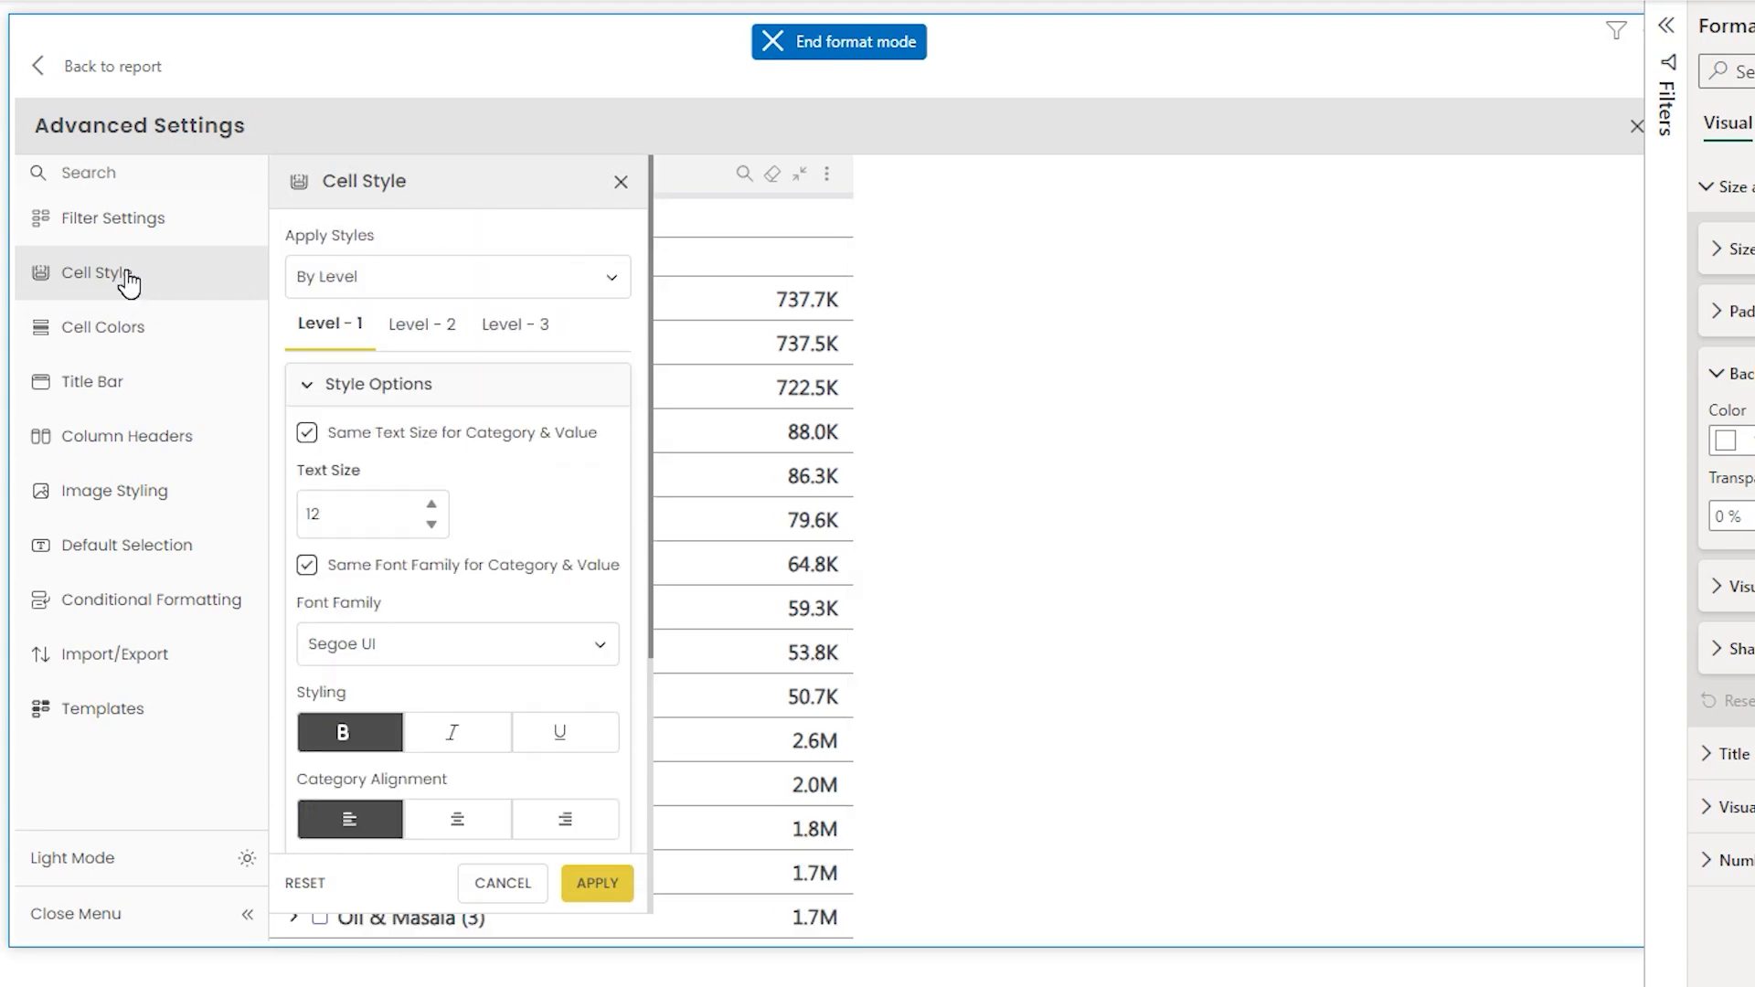
- In Cell Colors, set the Selected background to light blue and the Selected text to white, then apply
left_click(129, 334)
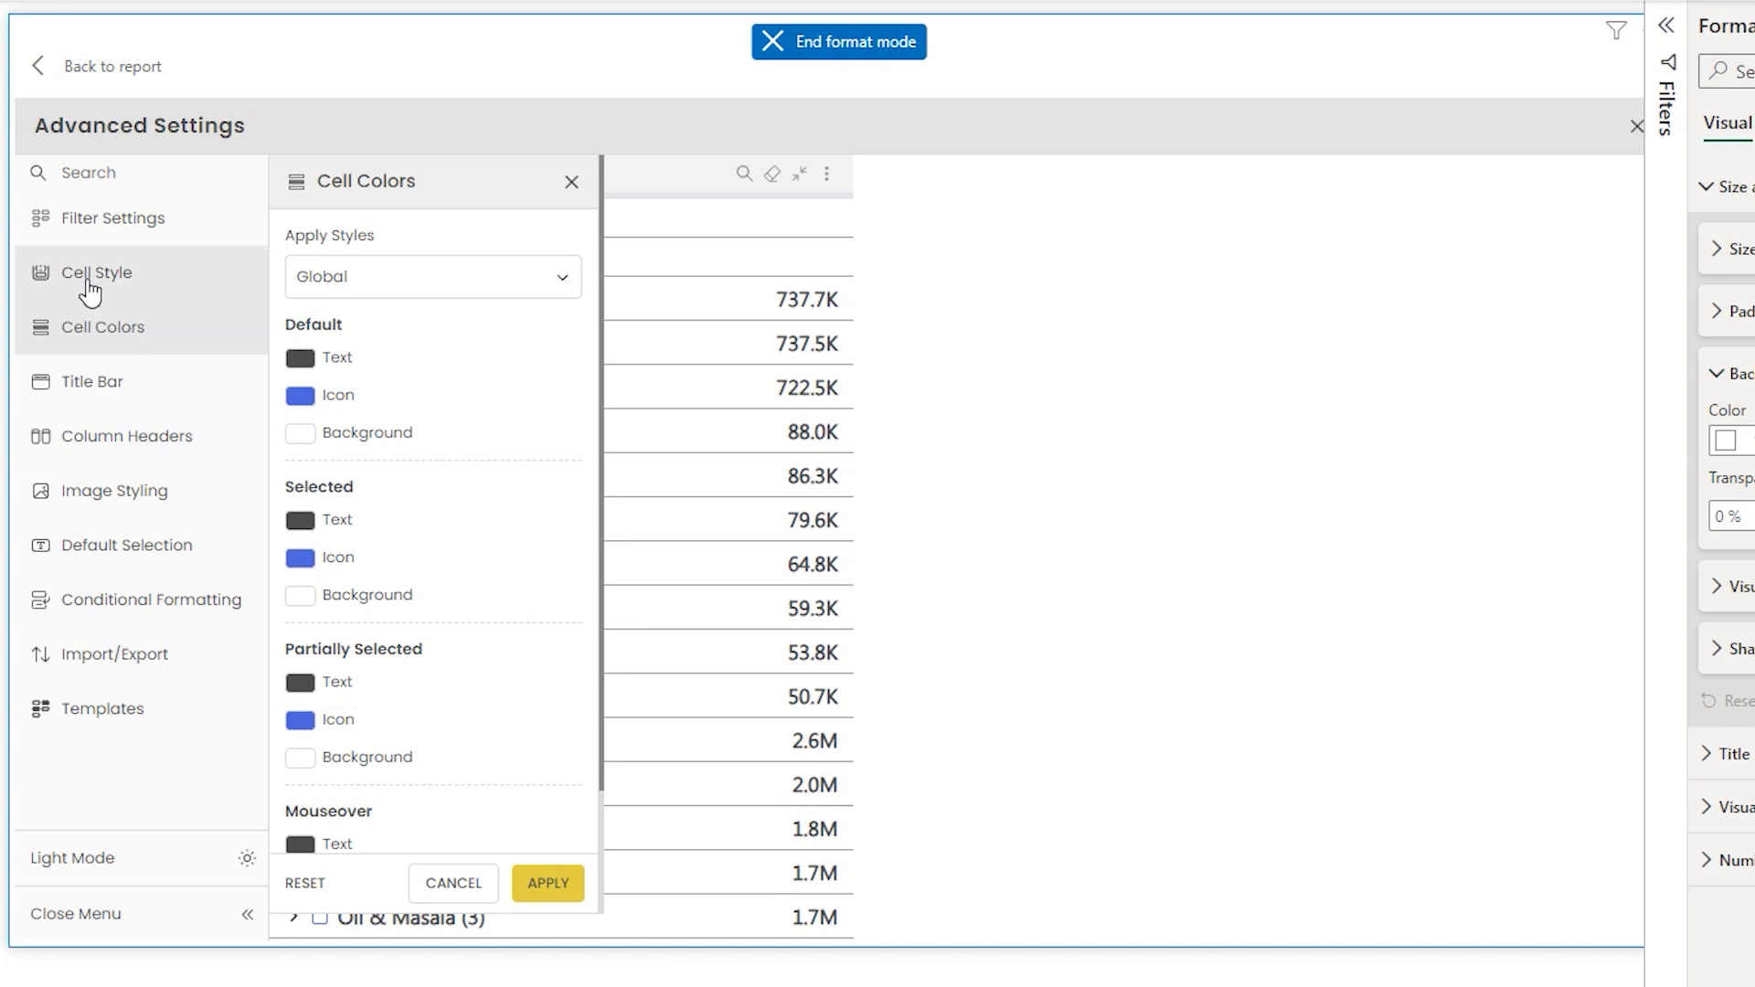
left_click(388, 276)
left_click(362, 328)
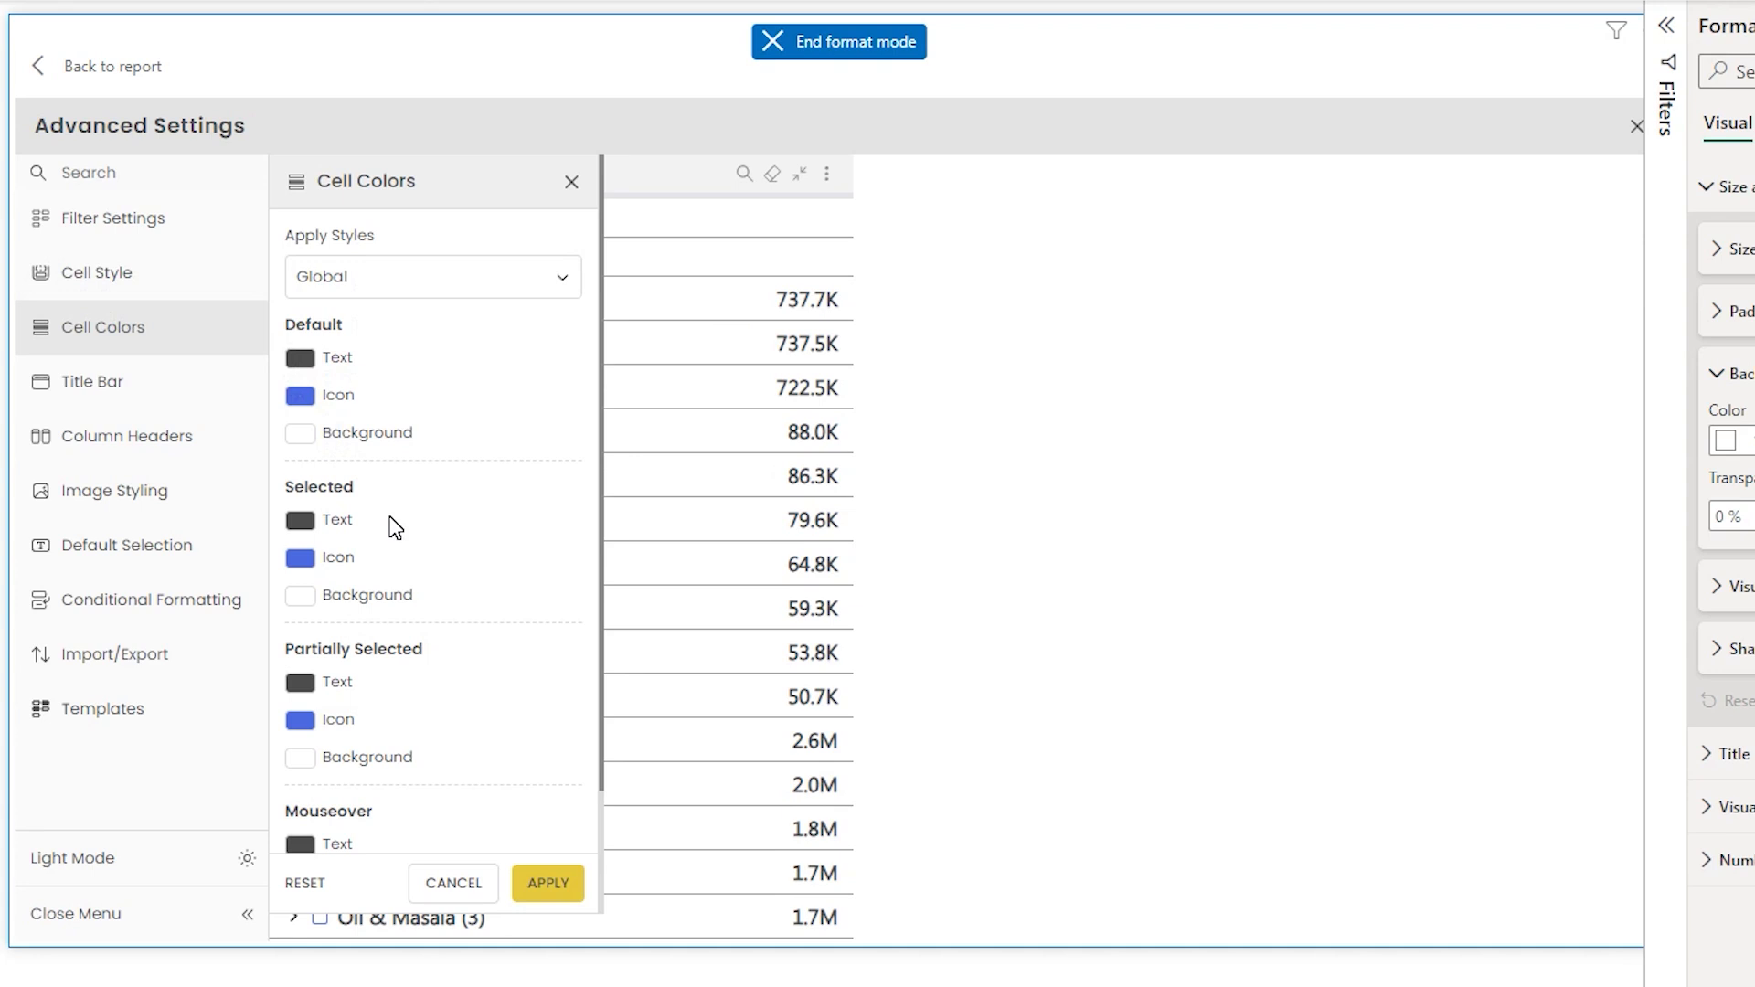
left_click(309, 601)
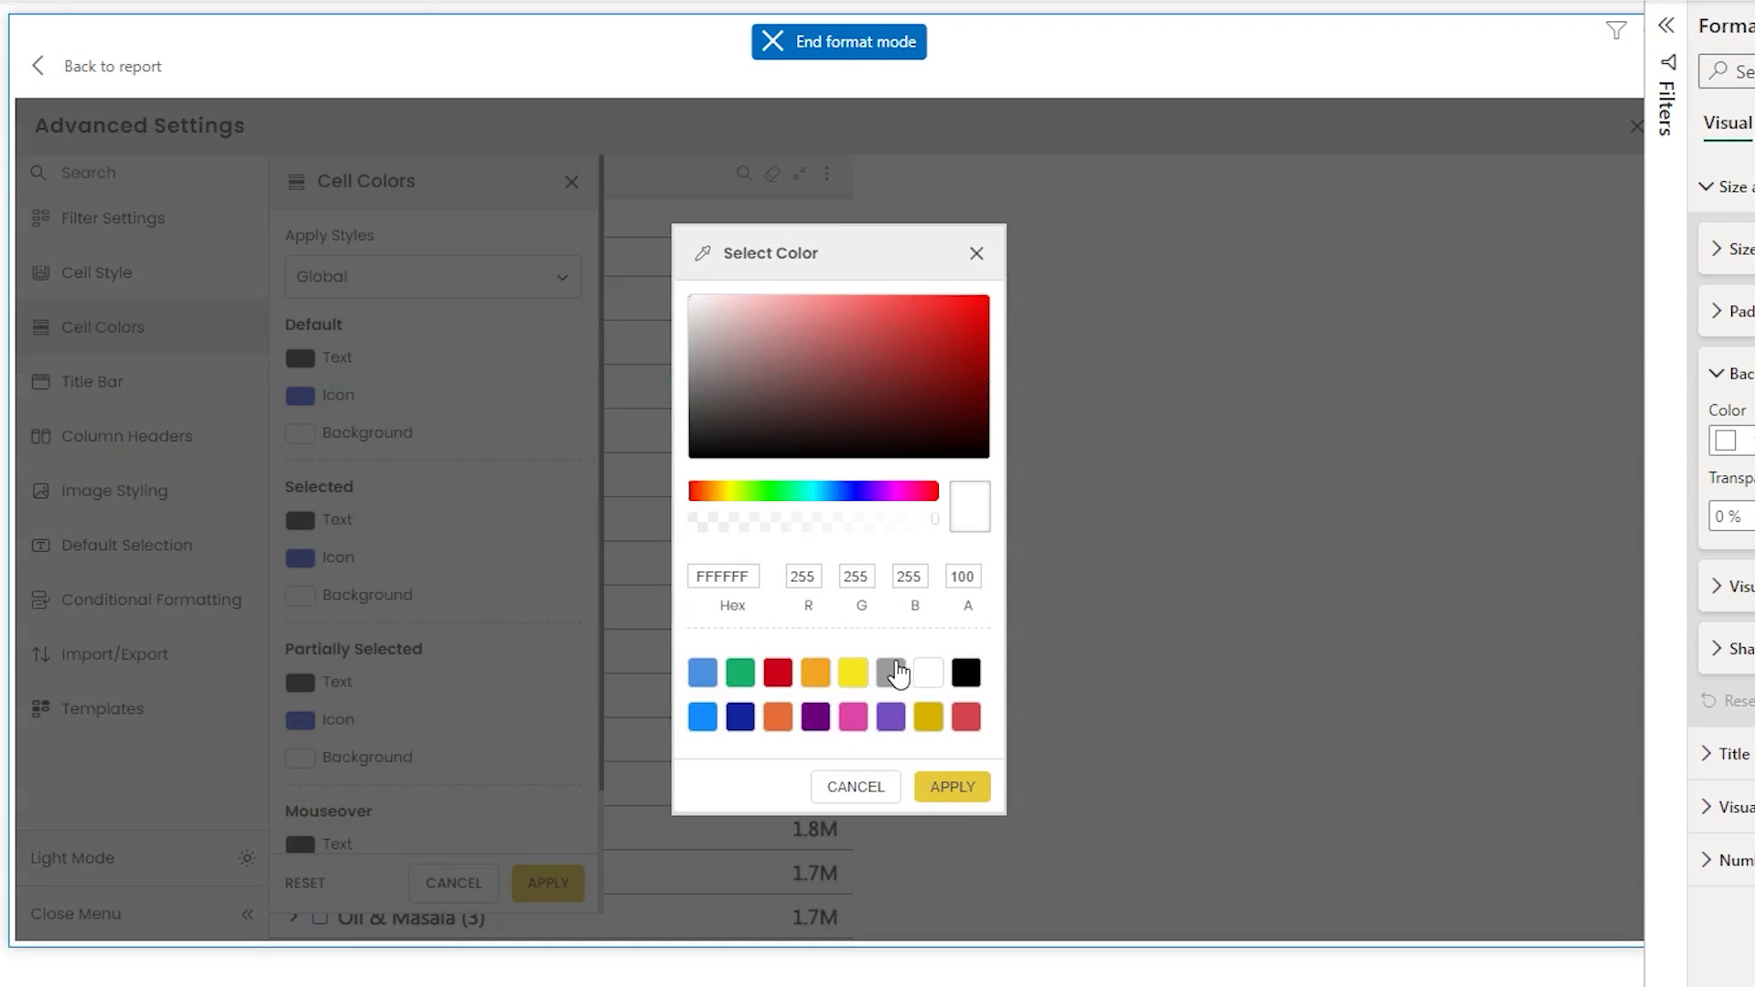
left_click(702, 676)
left_click(982, 788)
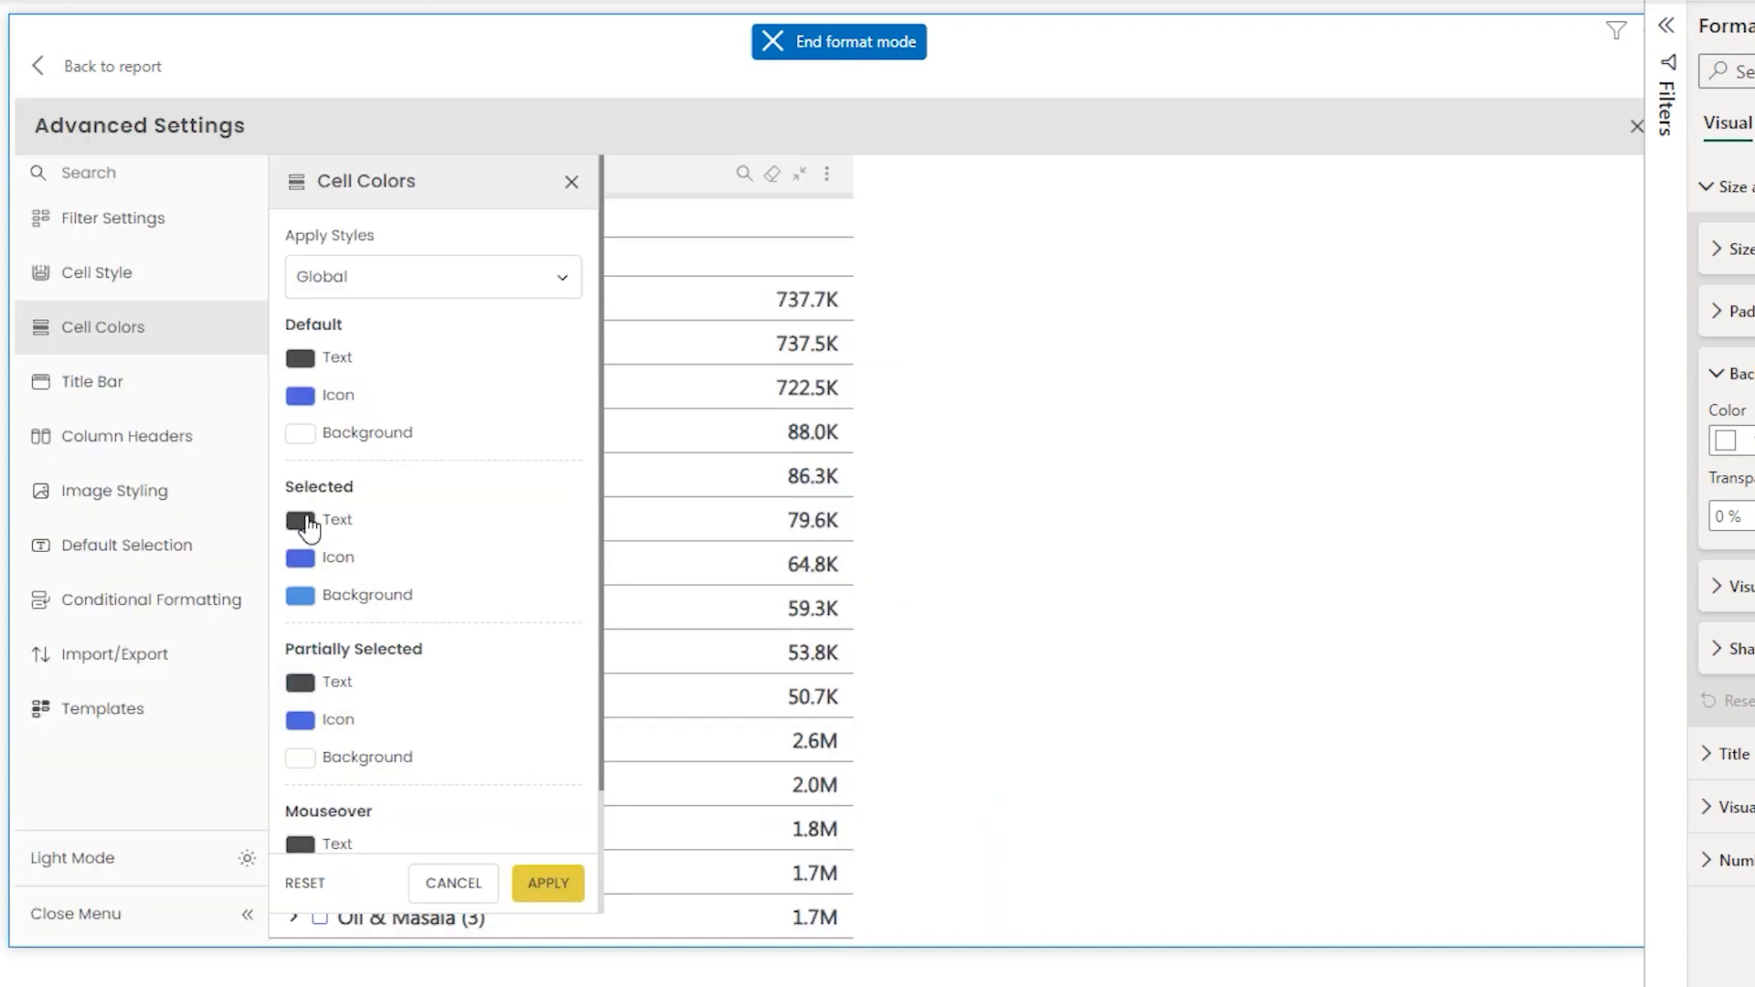
left_click(302, 521)
left_click(923, 684)
left_click(955, 787)
left_click(565, 891)
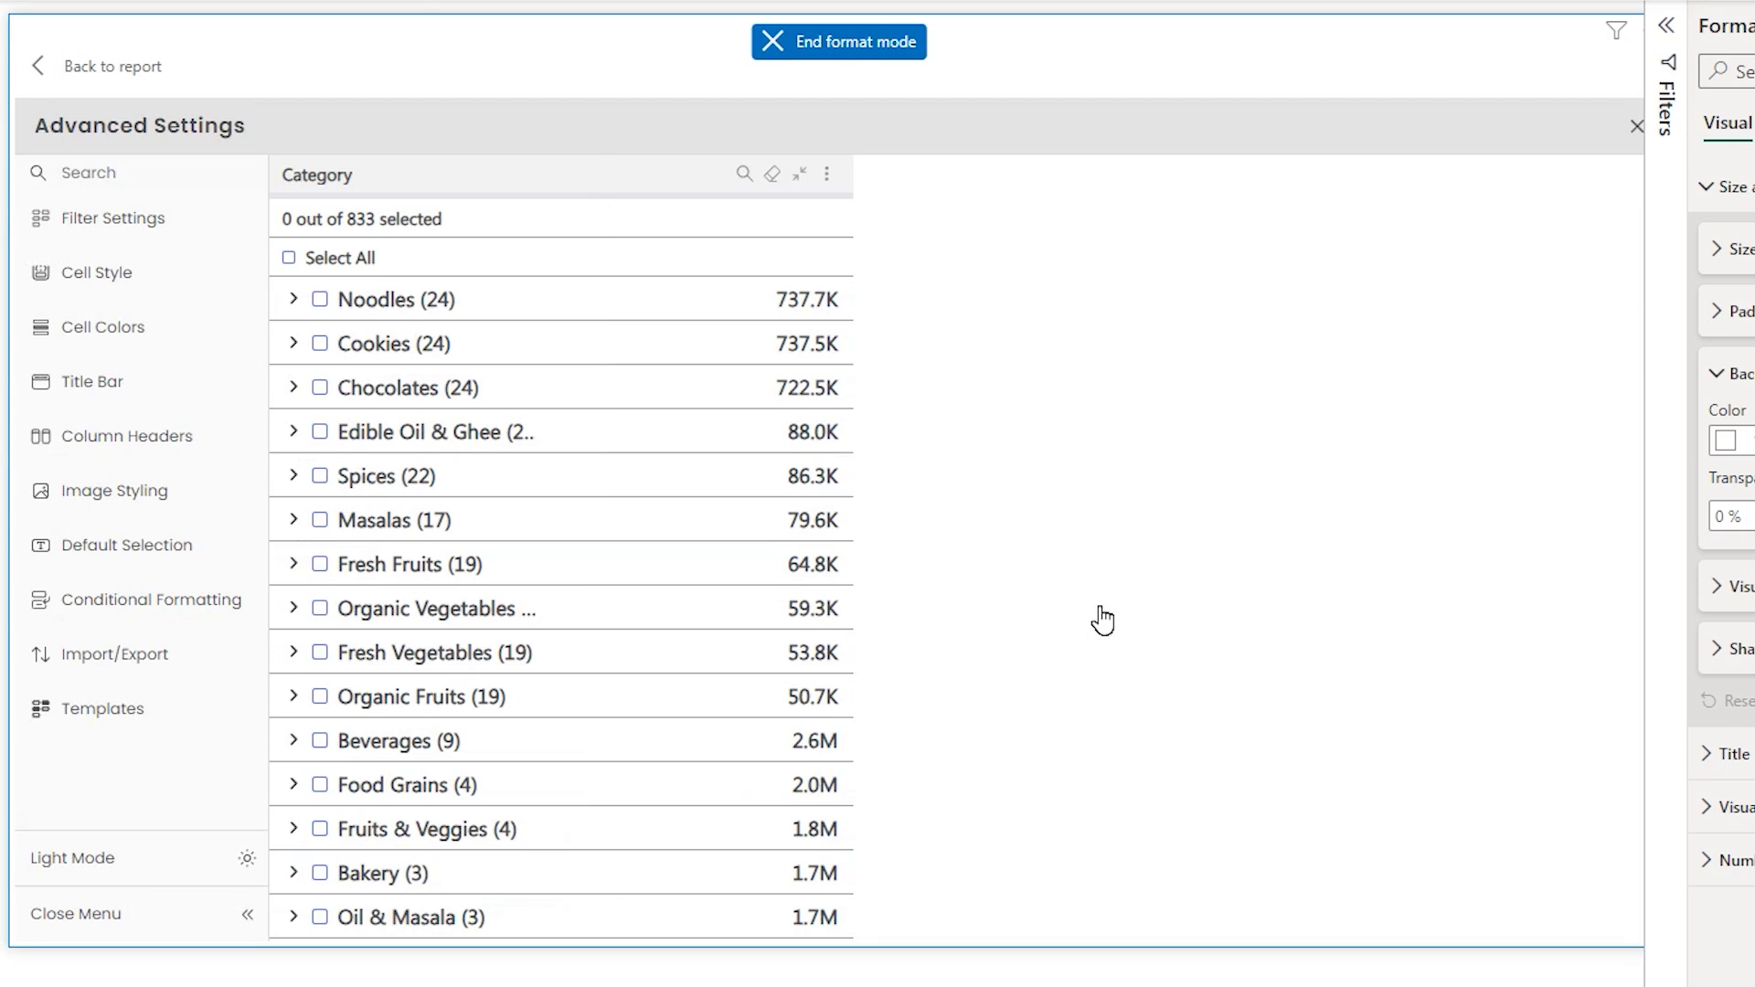
- Select and expand the Organic Fruits category in the filter
left_click(355, 700)
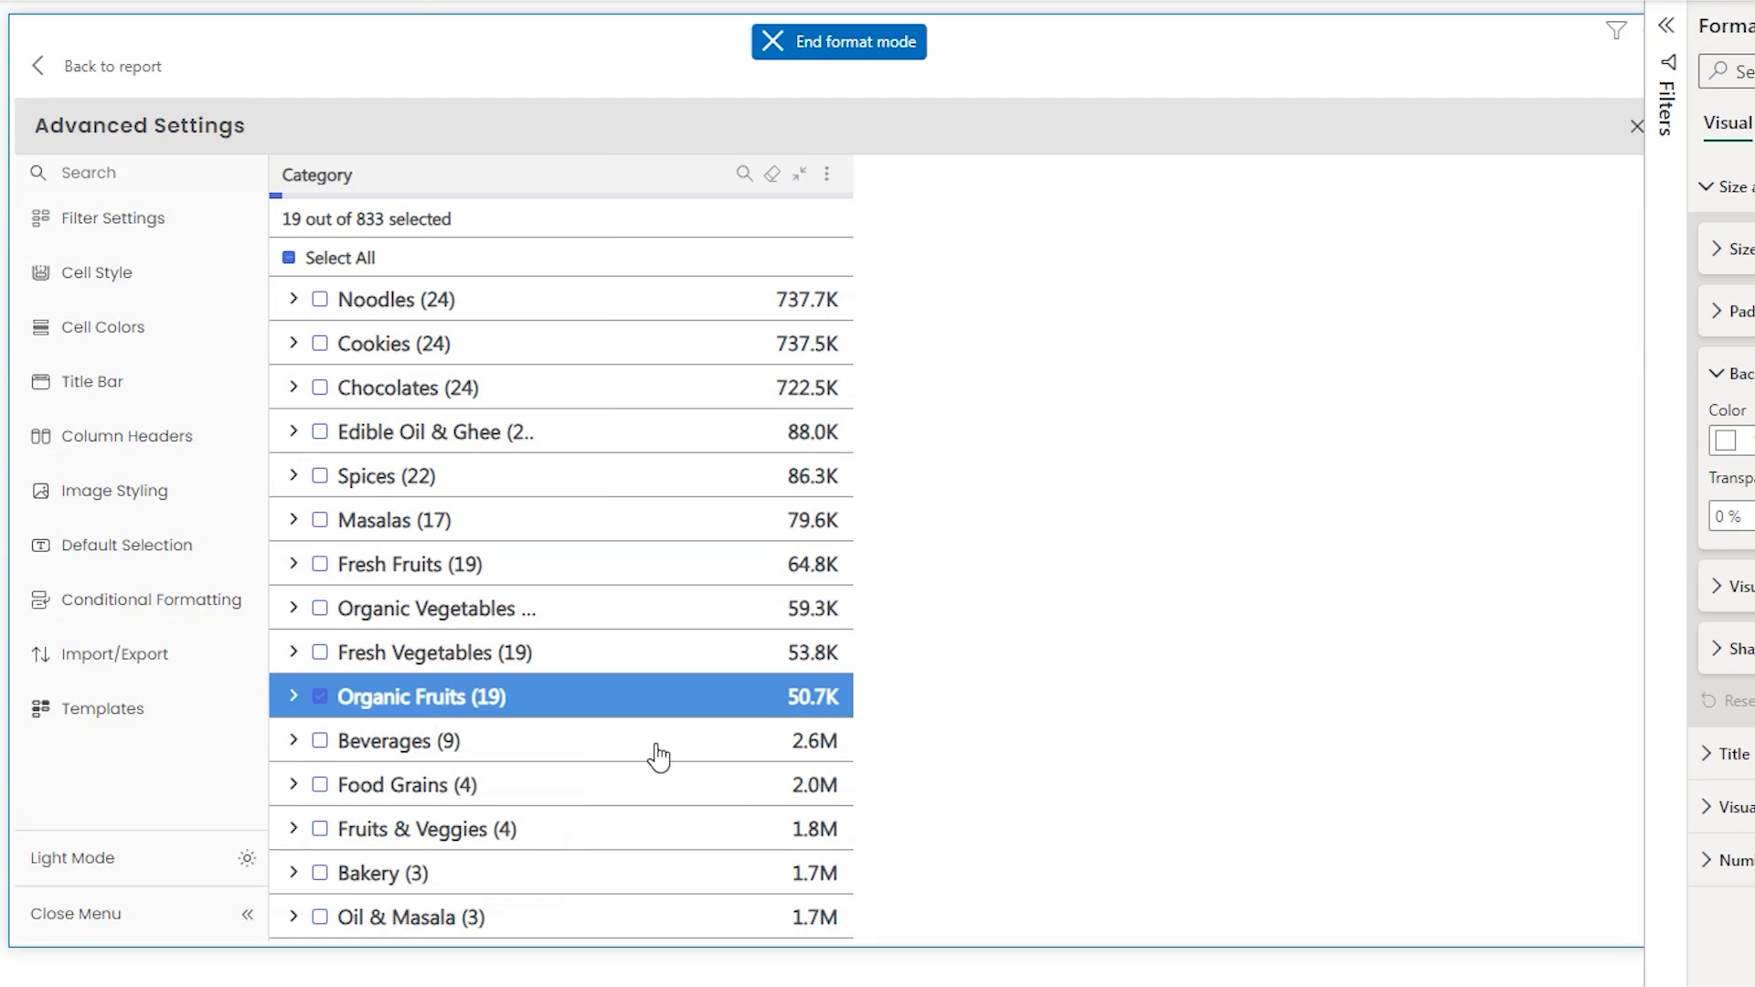
left_click(293, 697)
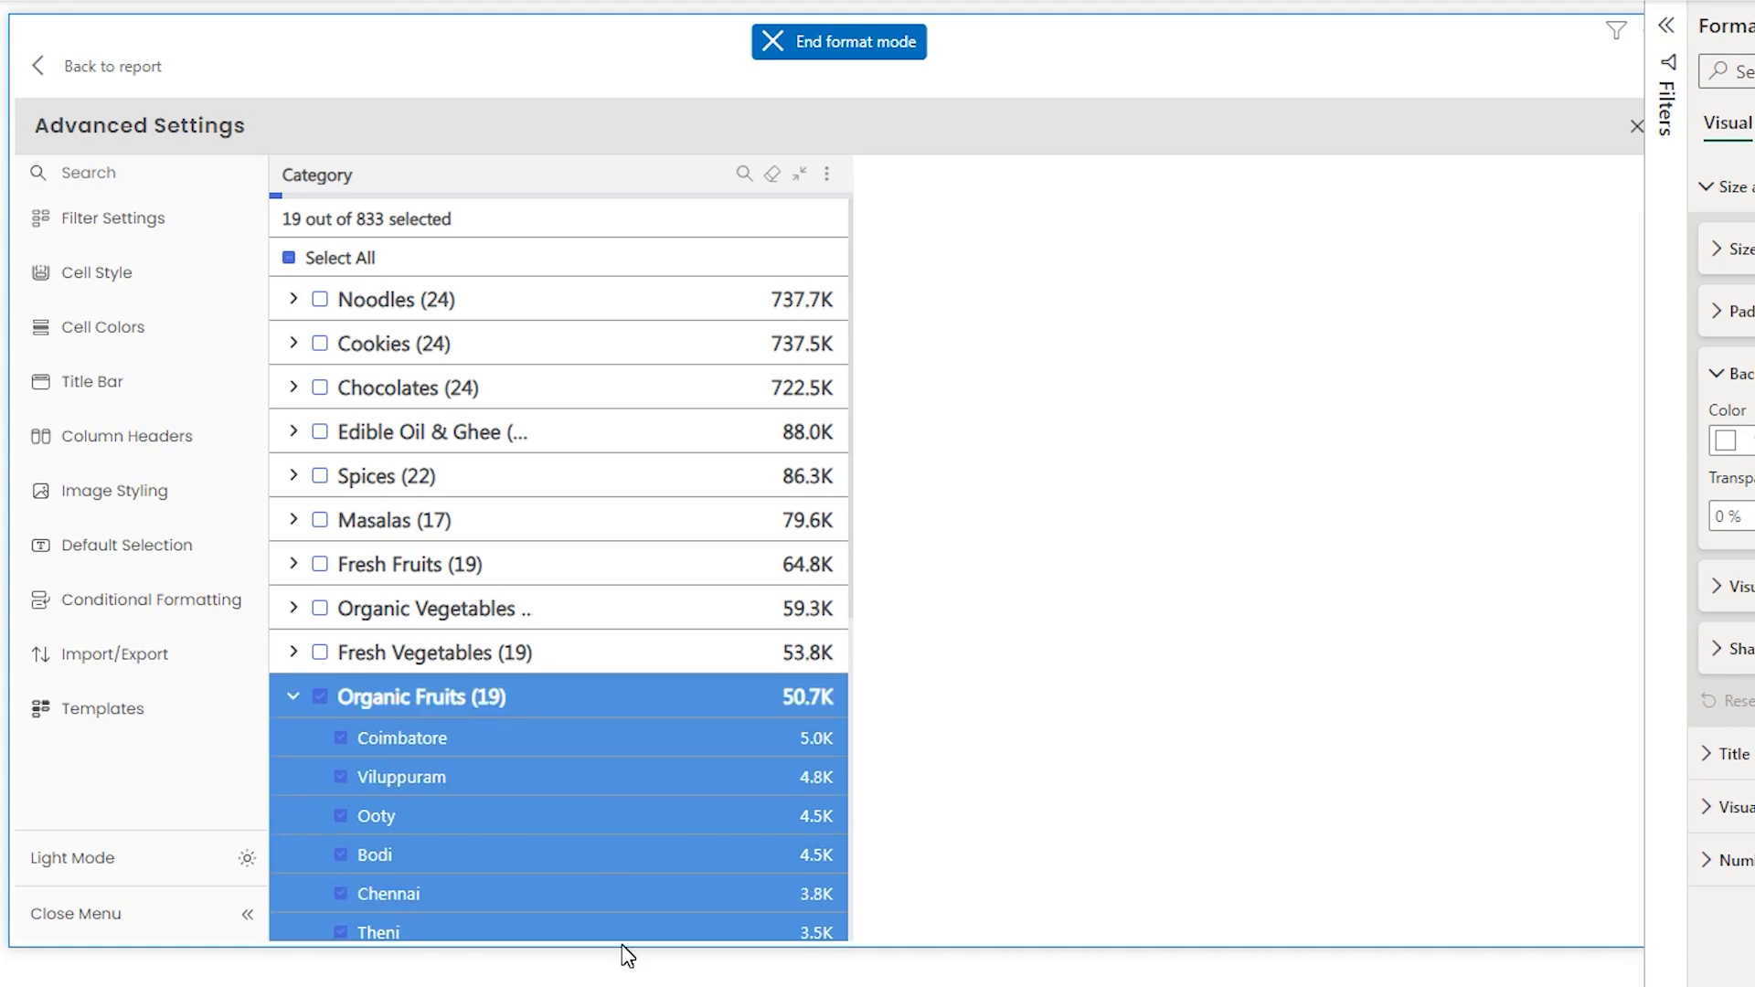
- Switch Cell Colors to By Level and set the Level 1 Mouseover background to orange, then apply
left_click(99, 329)
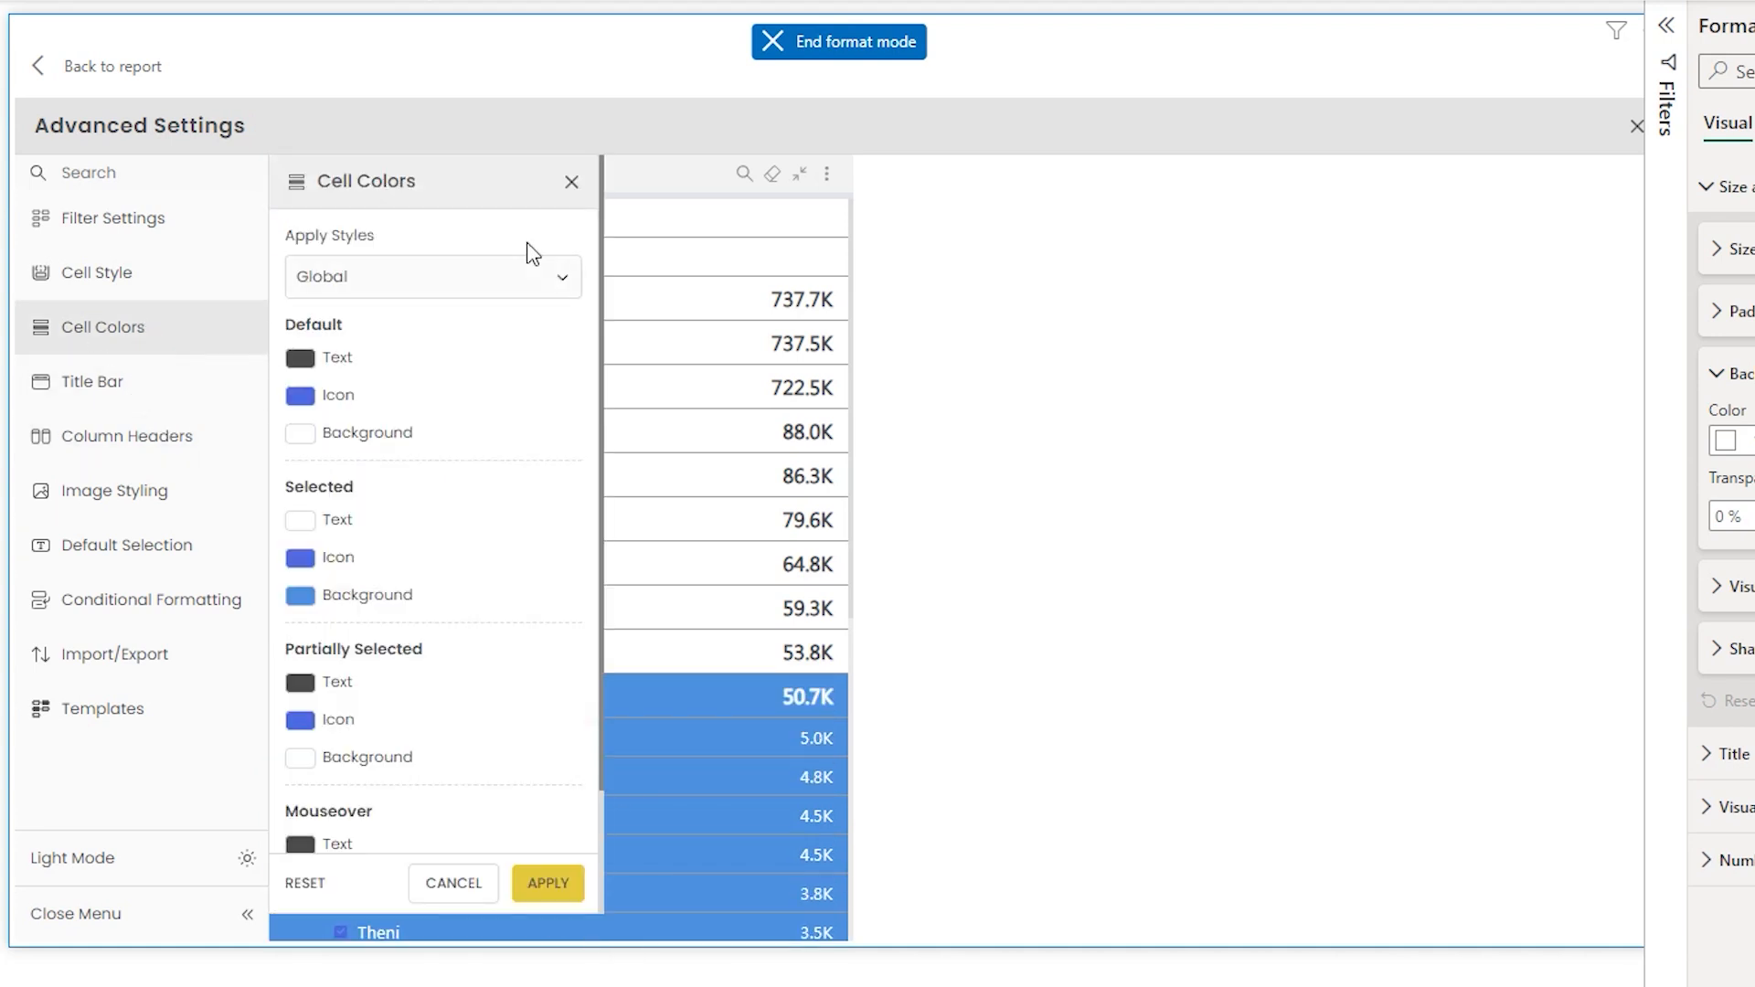
left_click(460, 276)
left_click(329, 360)
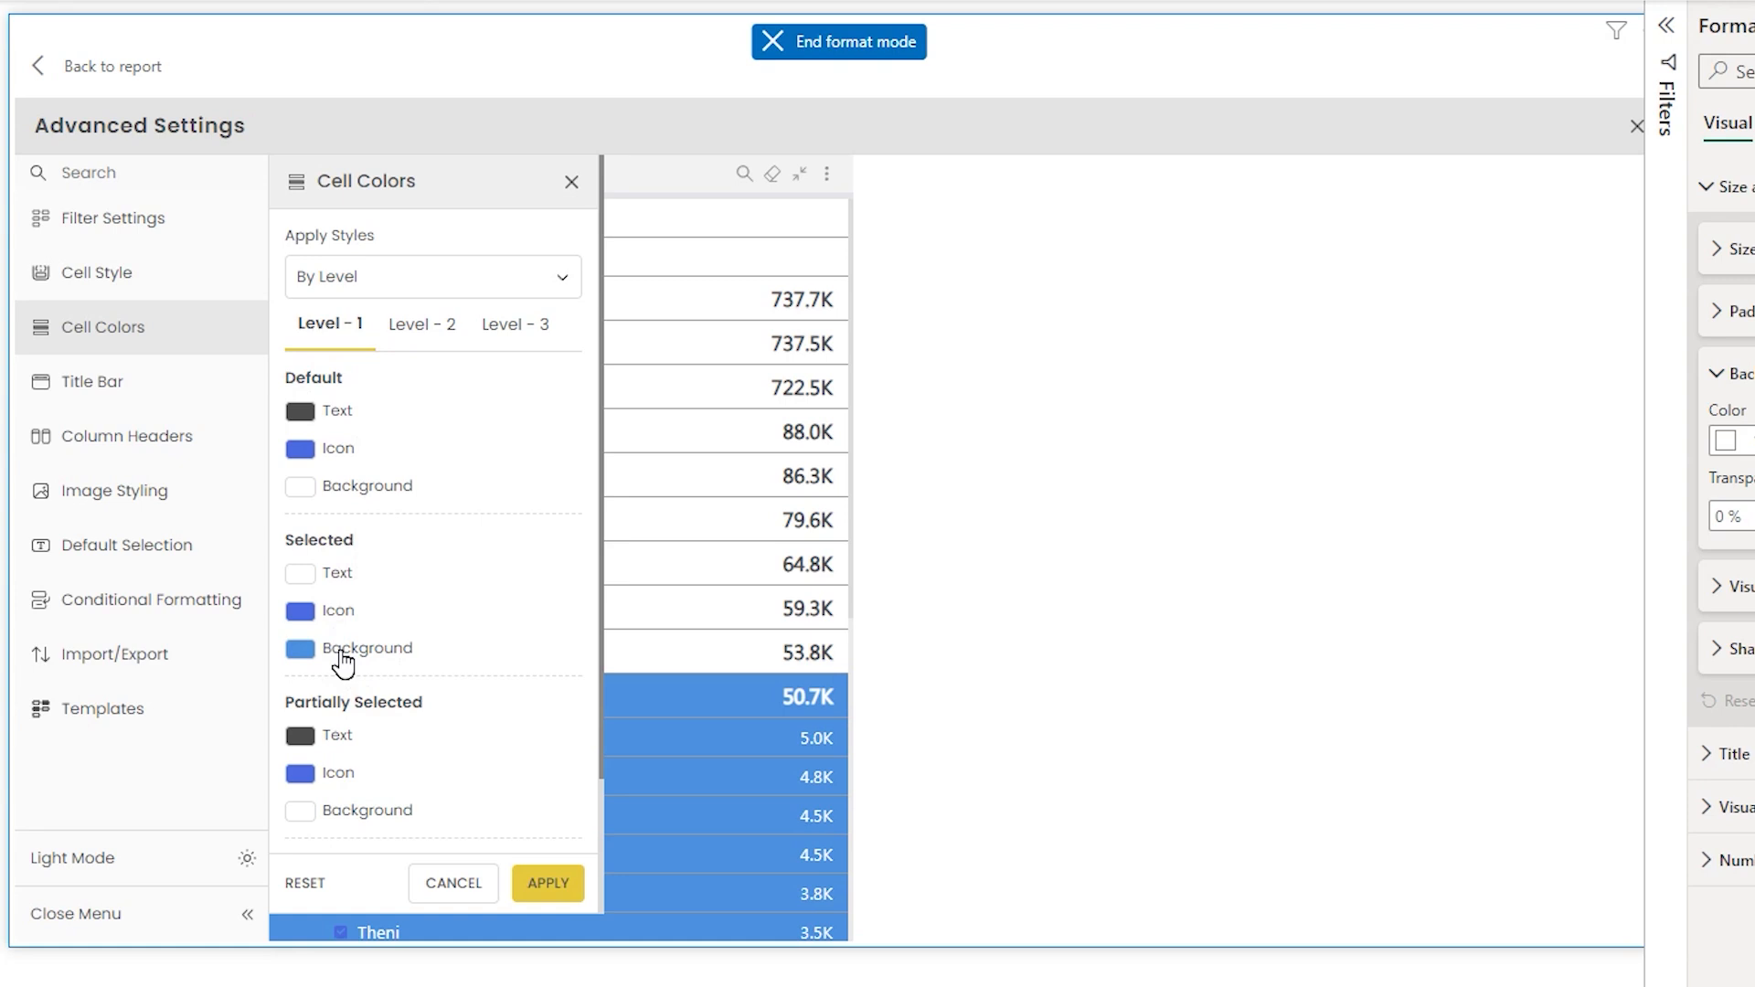
scroll(434, 528, "down", 2)
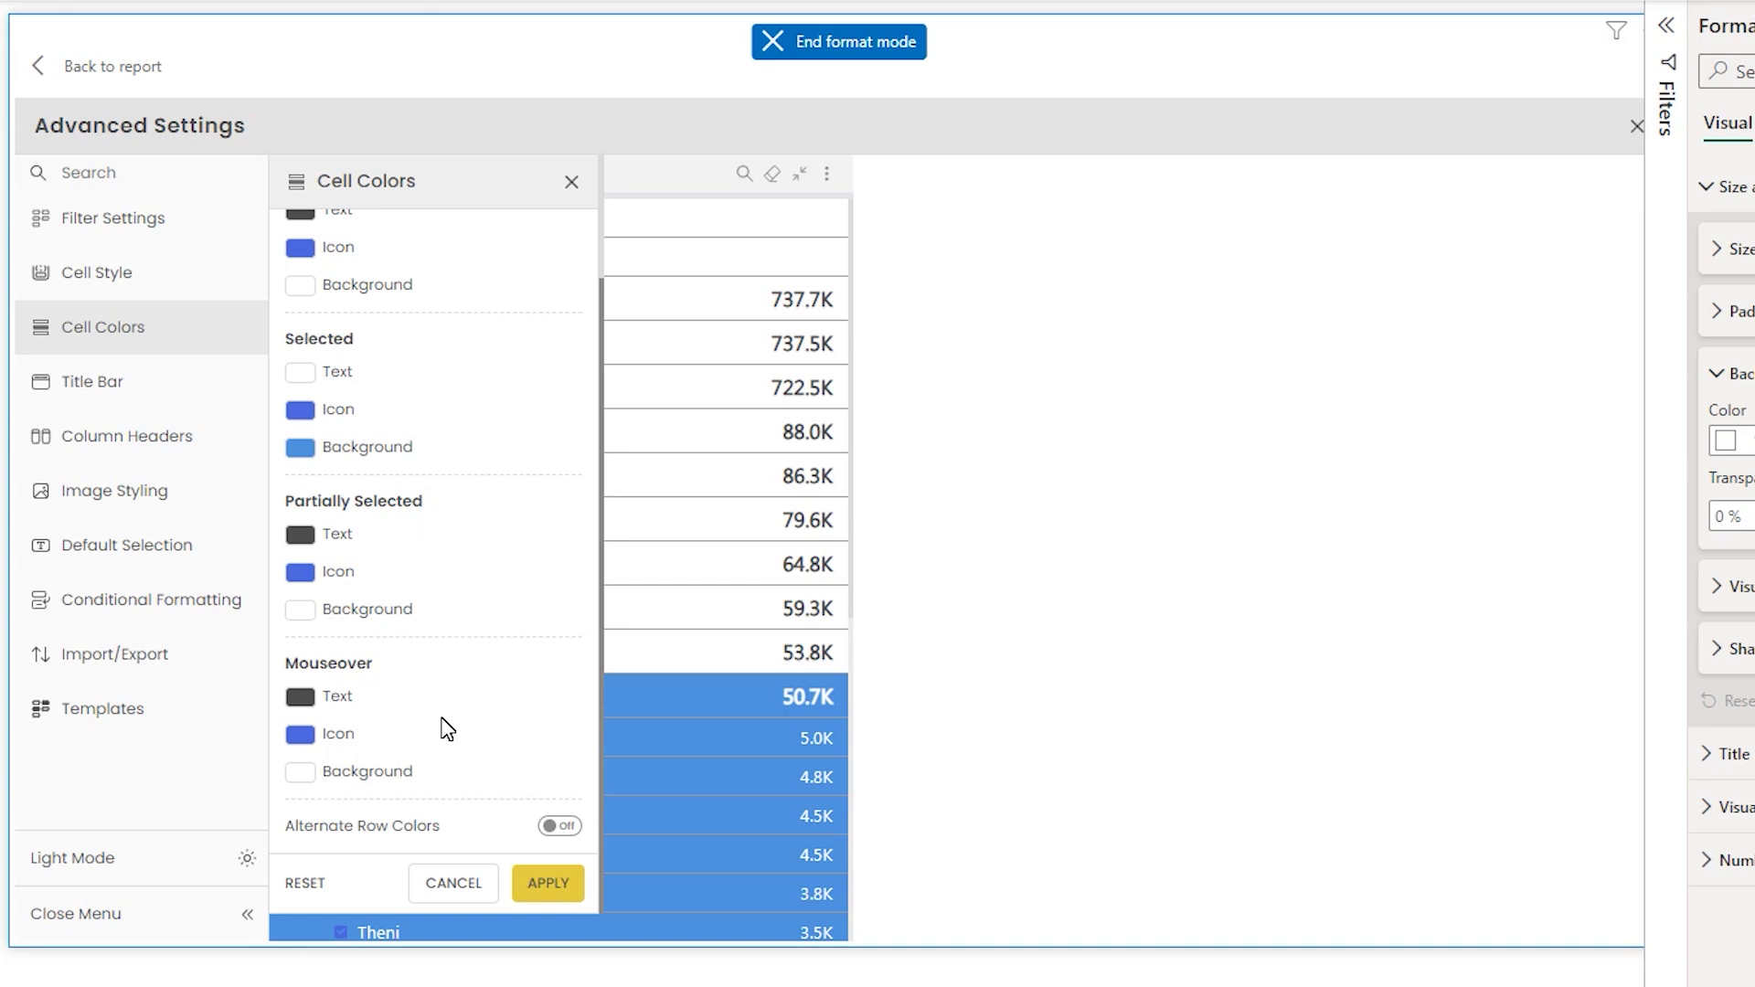
left_click(302, 773)
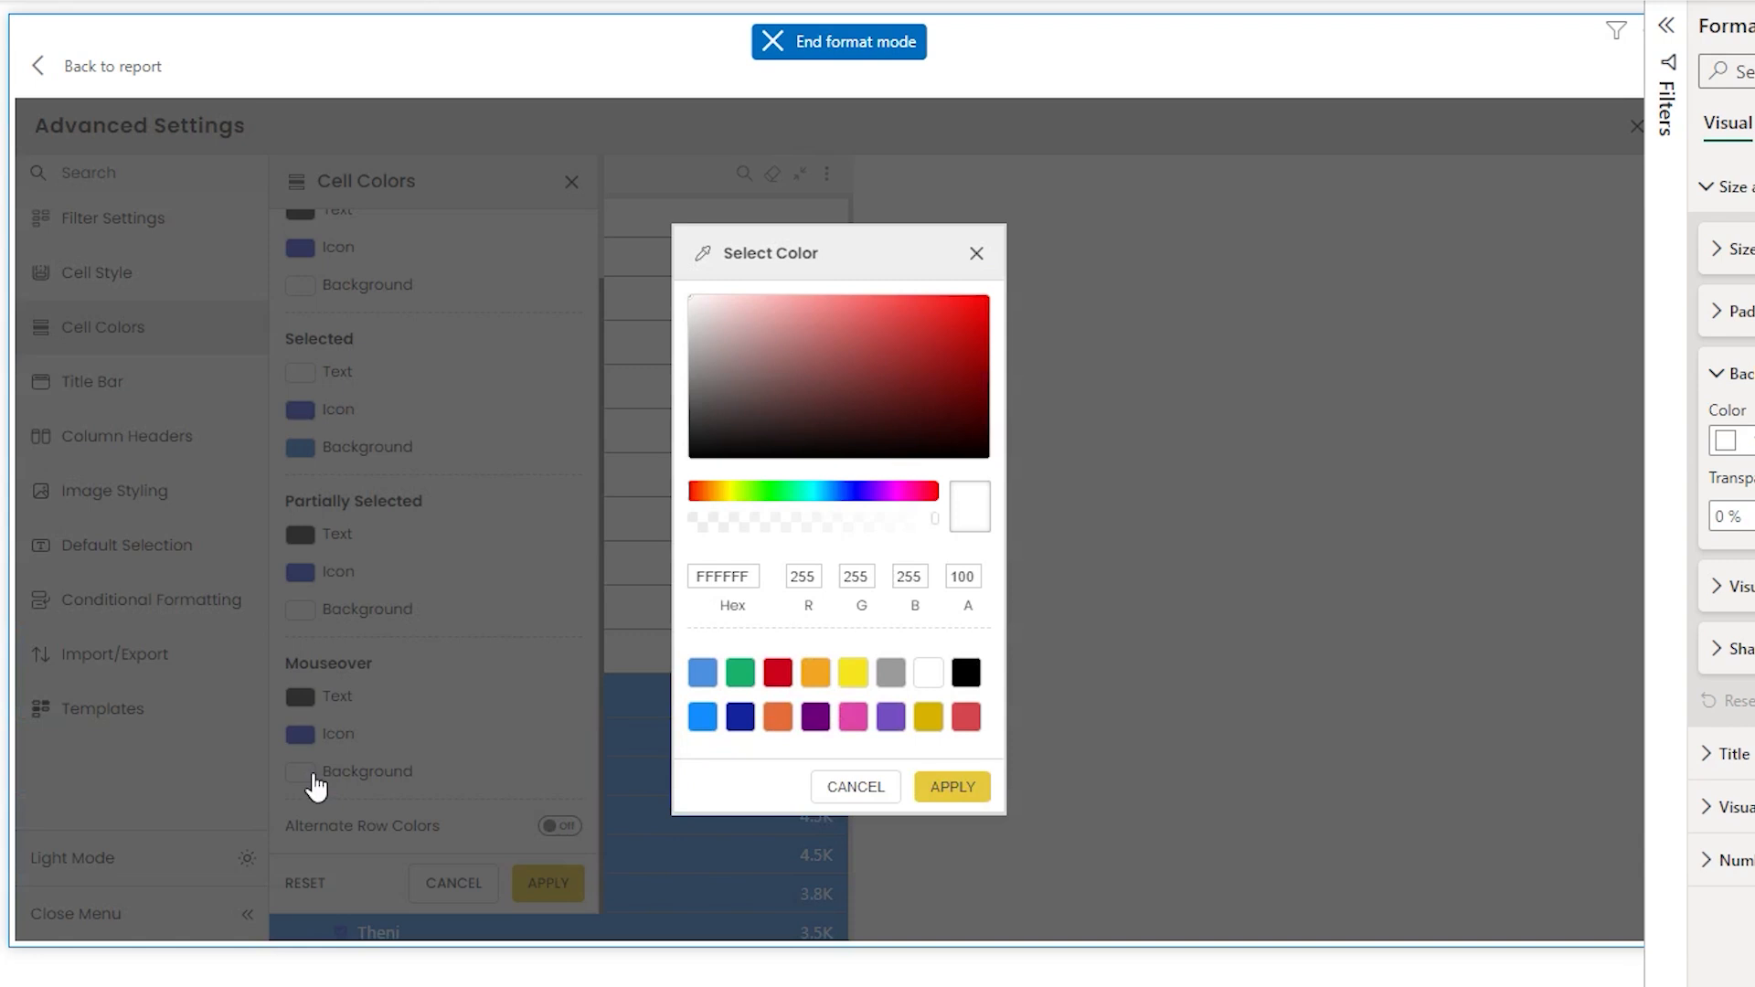
left_click(816, 675)
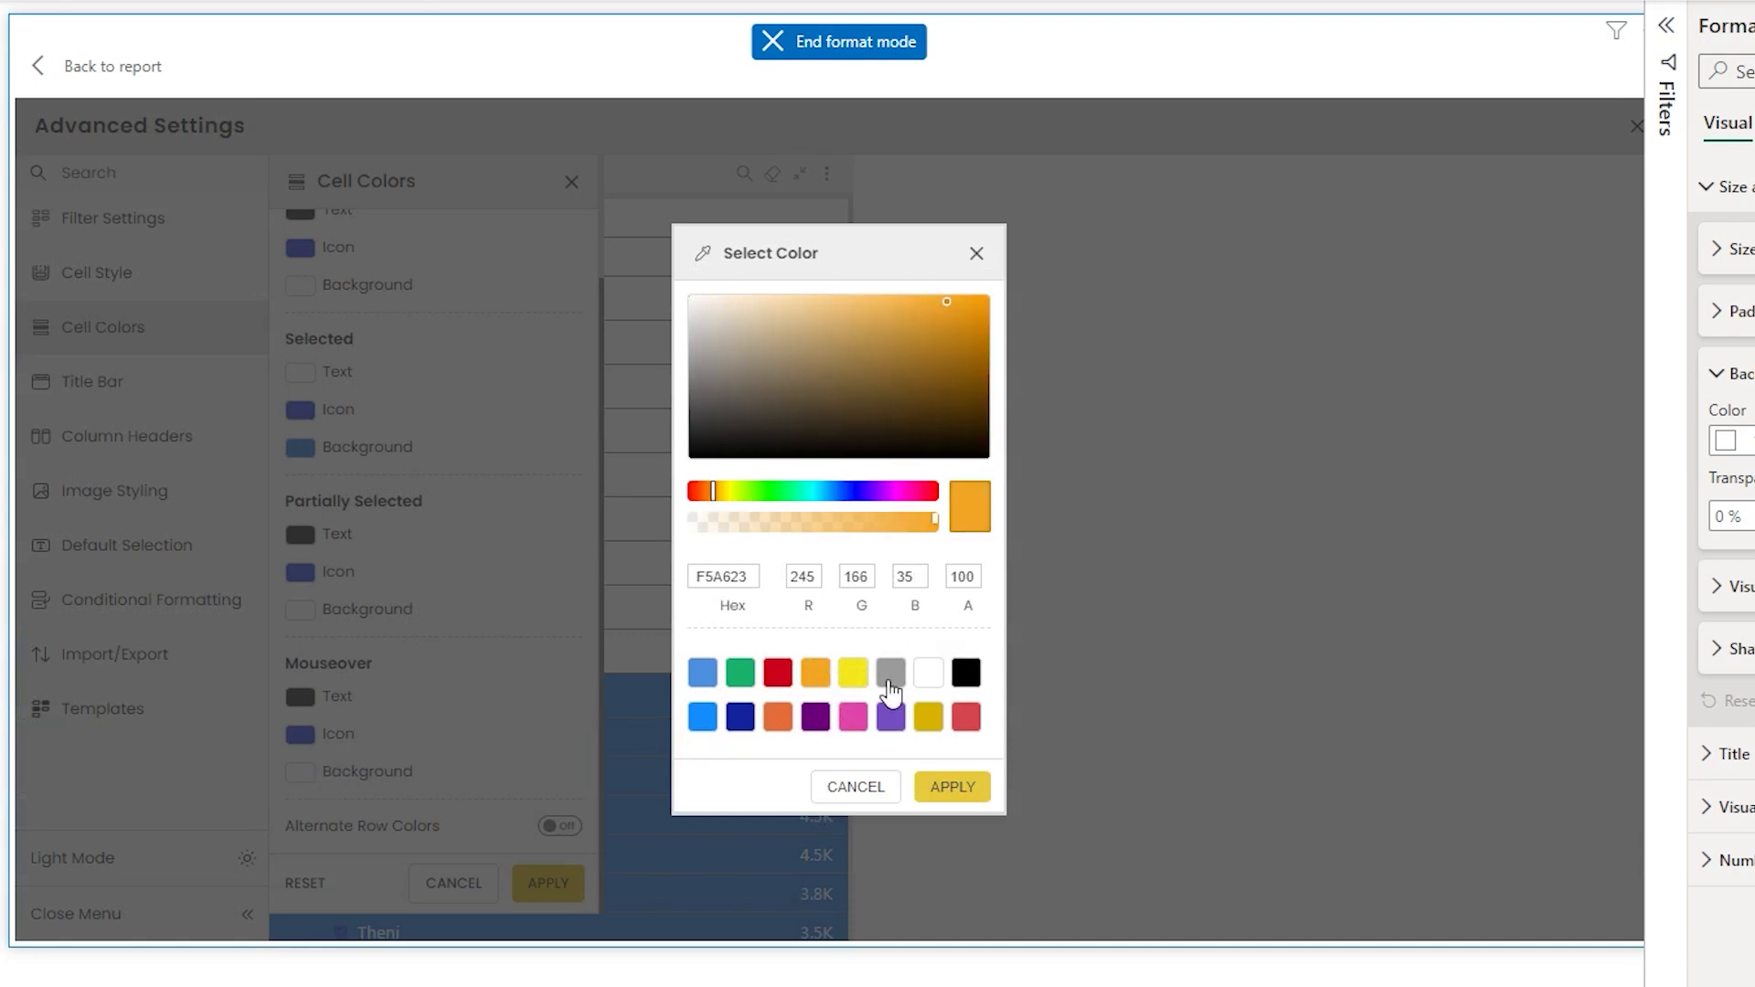
left_click(973, 788)
left_click(565, 884)
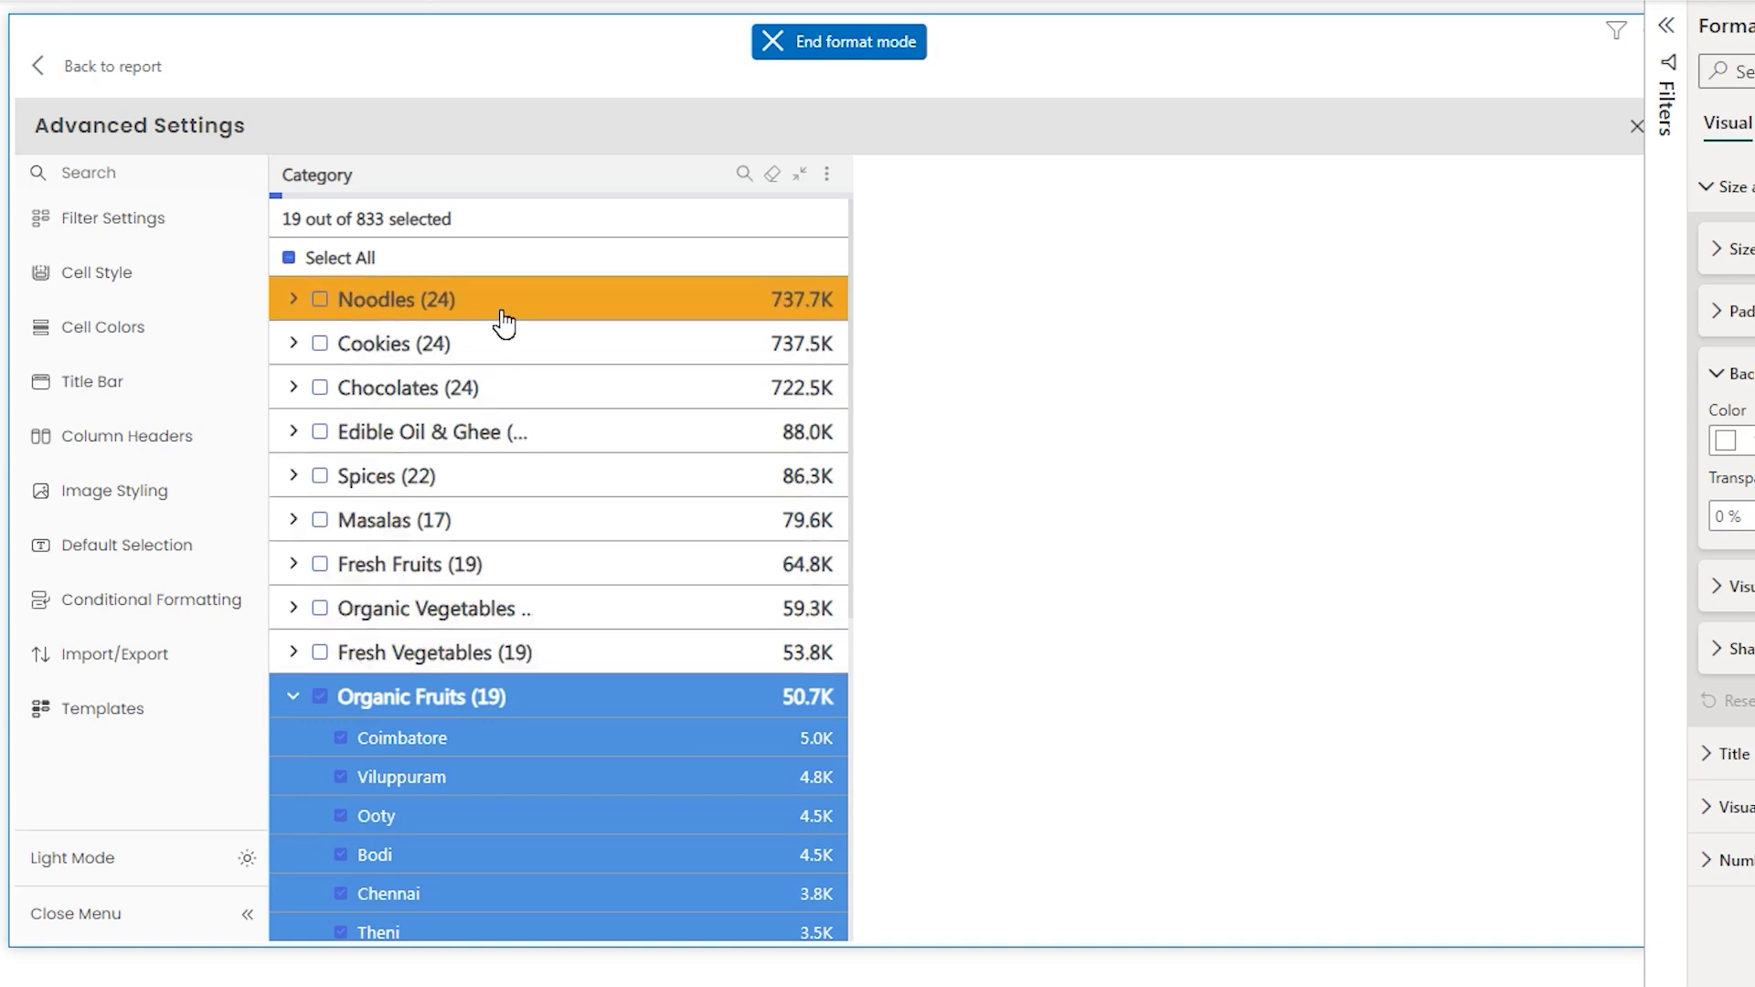
- Open the Title Bar settings, briefly turning Auto Title off and back on
left_click(137, 325)
left_click(142, 377)
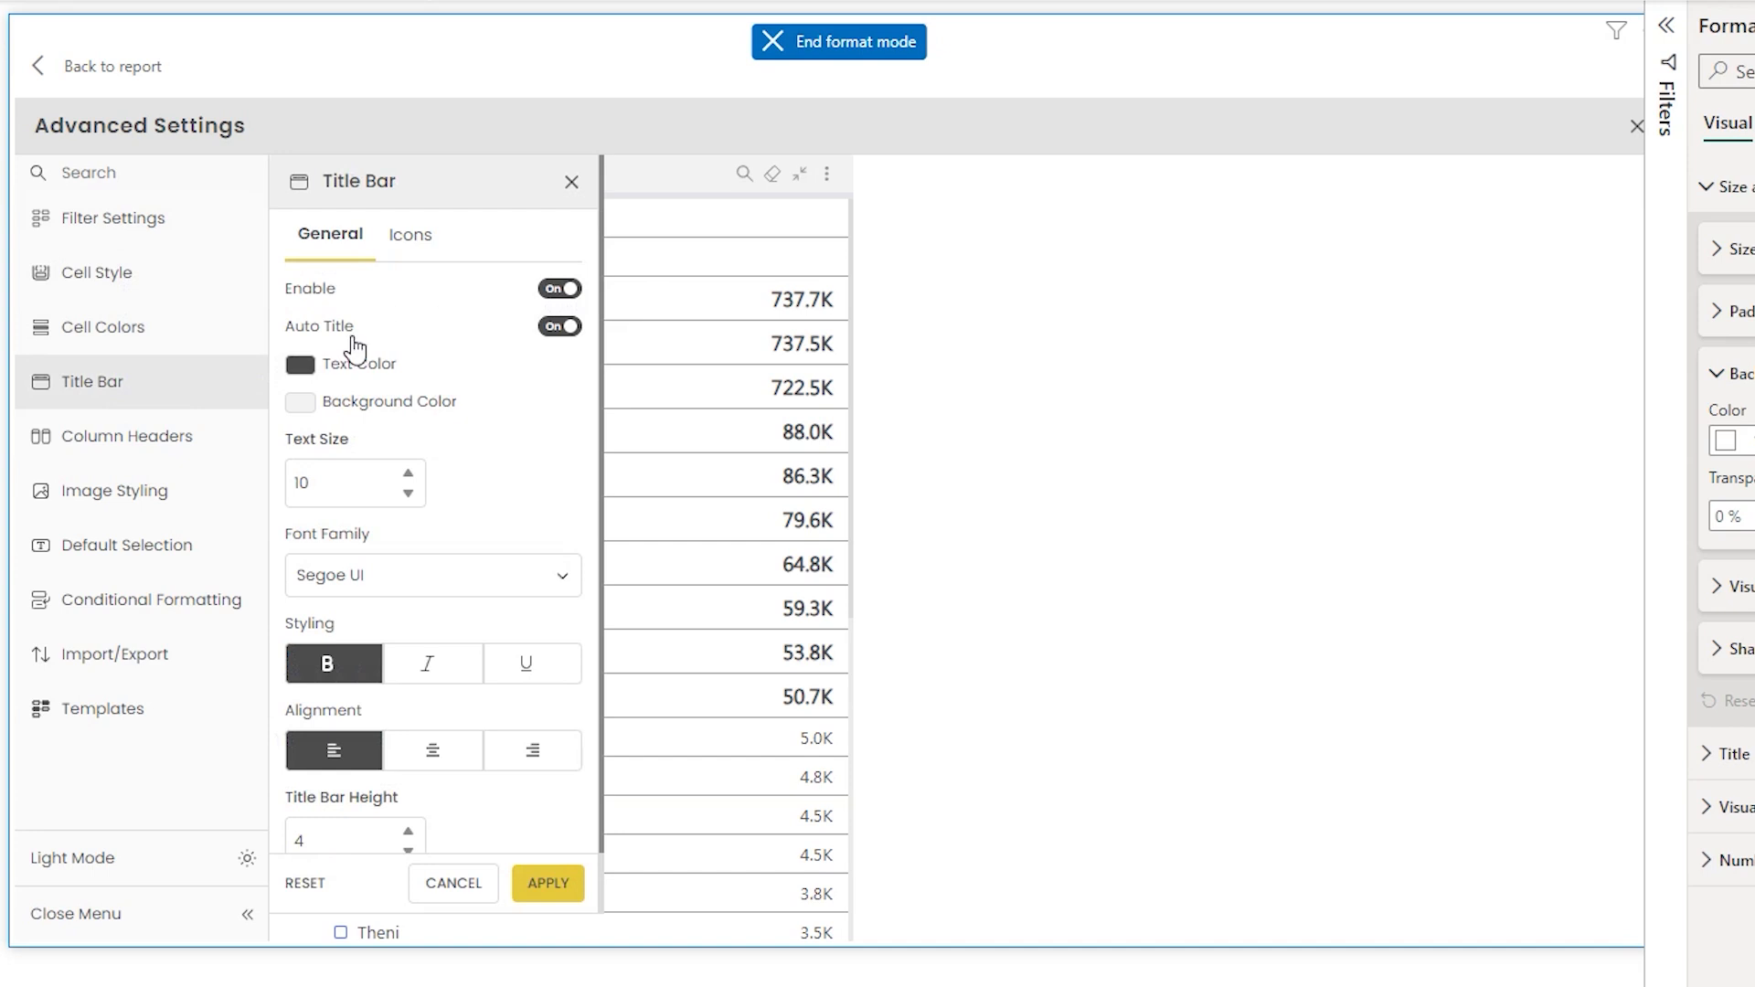
left_click(558, 327)
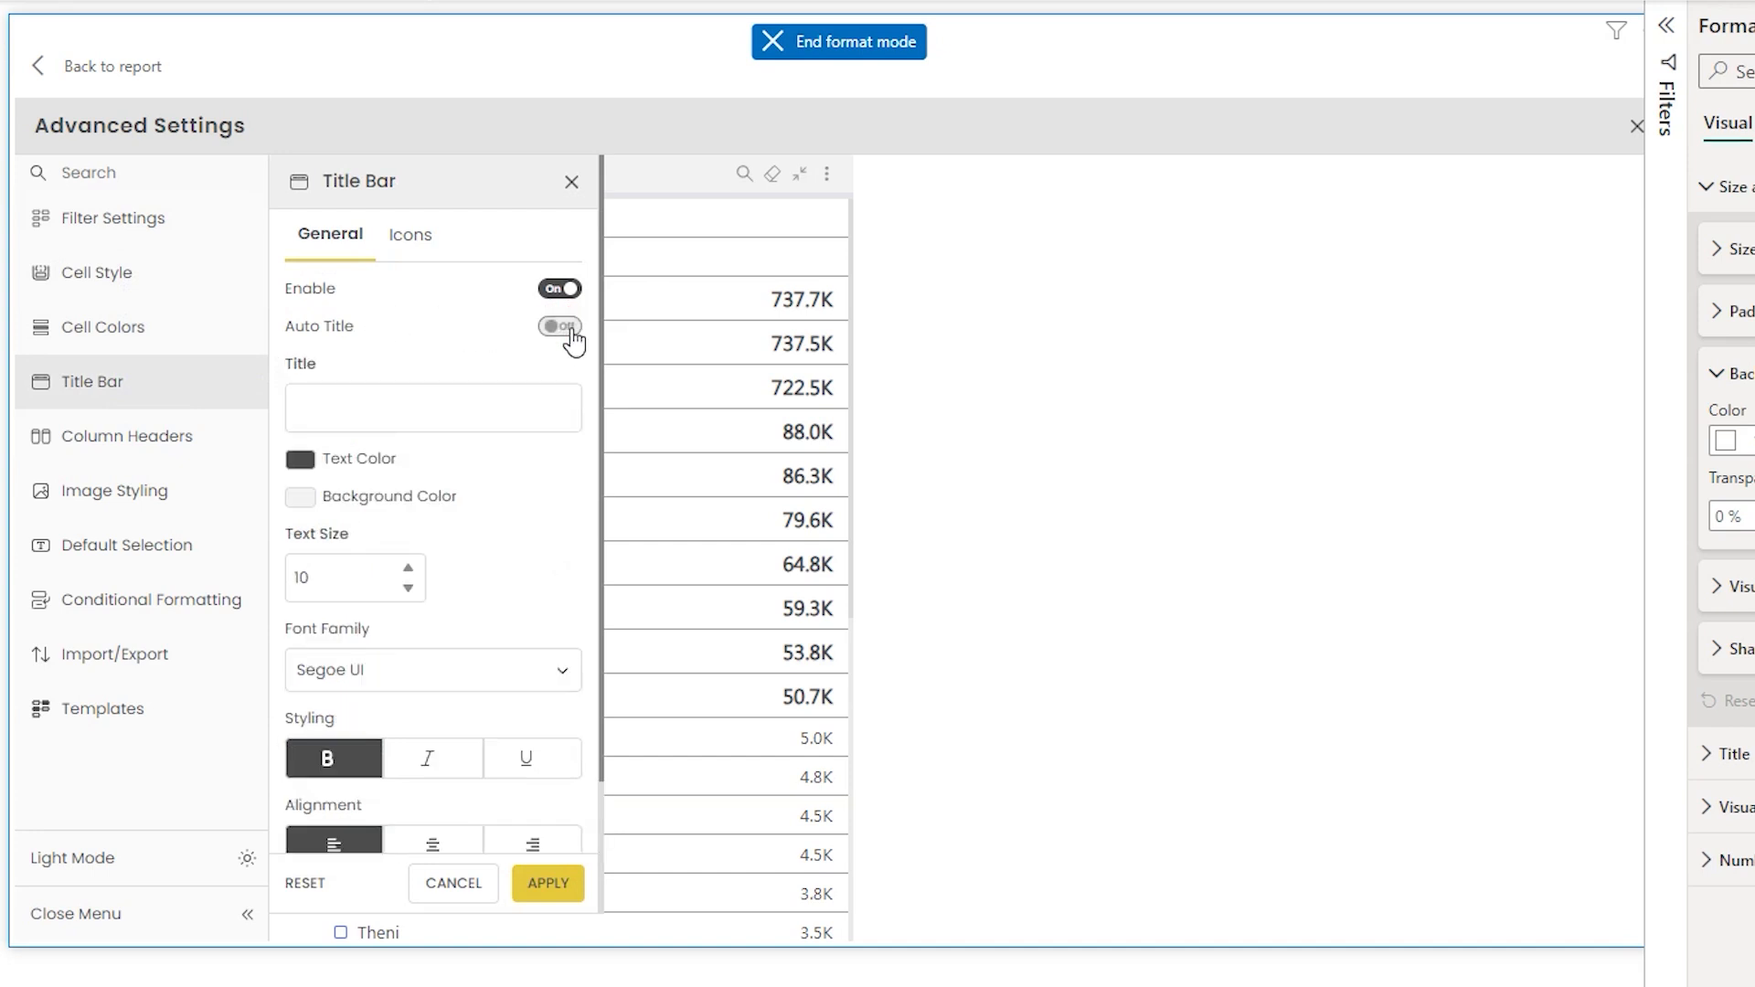
left_click(362, 414)
left_click(561, 329)
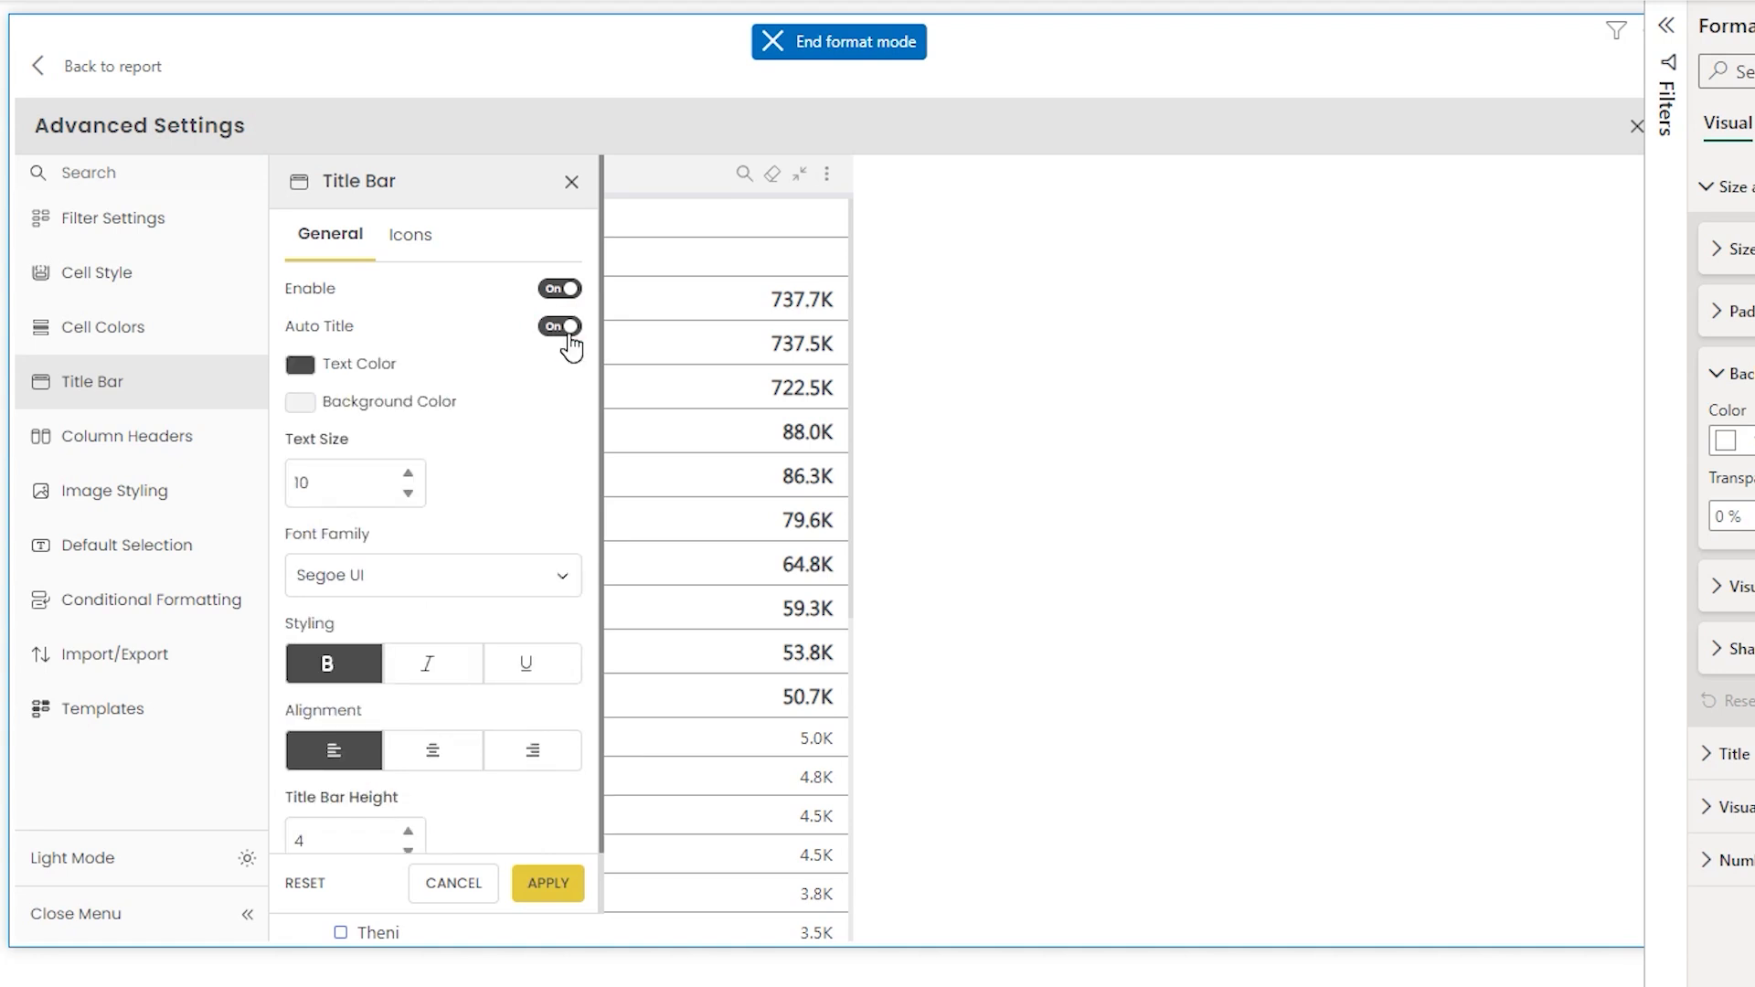
- Set the title bar background colour to orange and the text colour to white, then apply
left_click(294, 408)
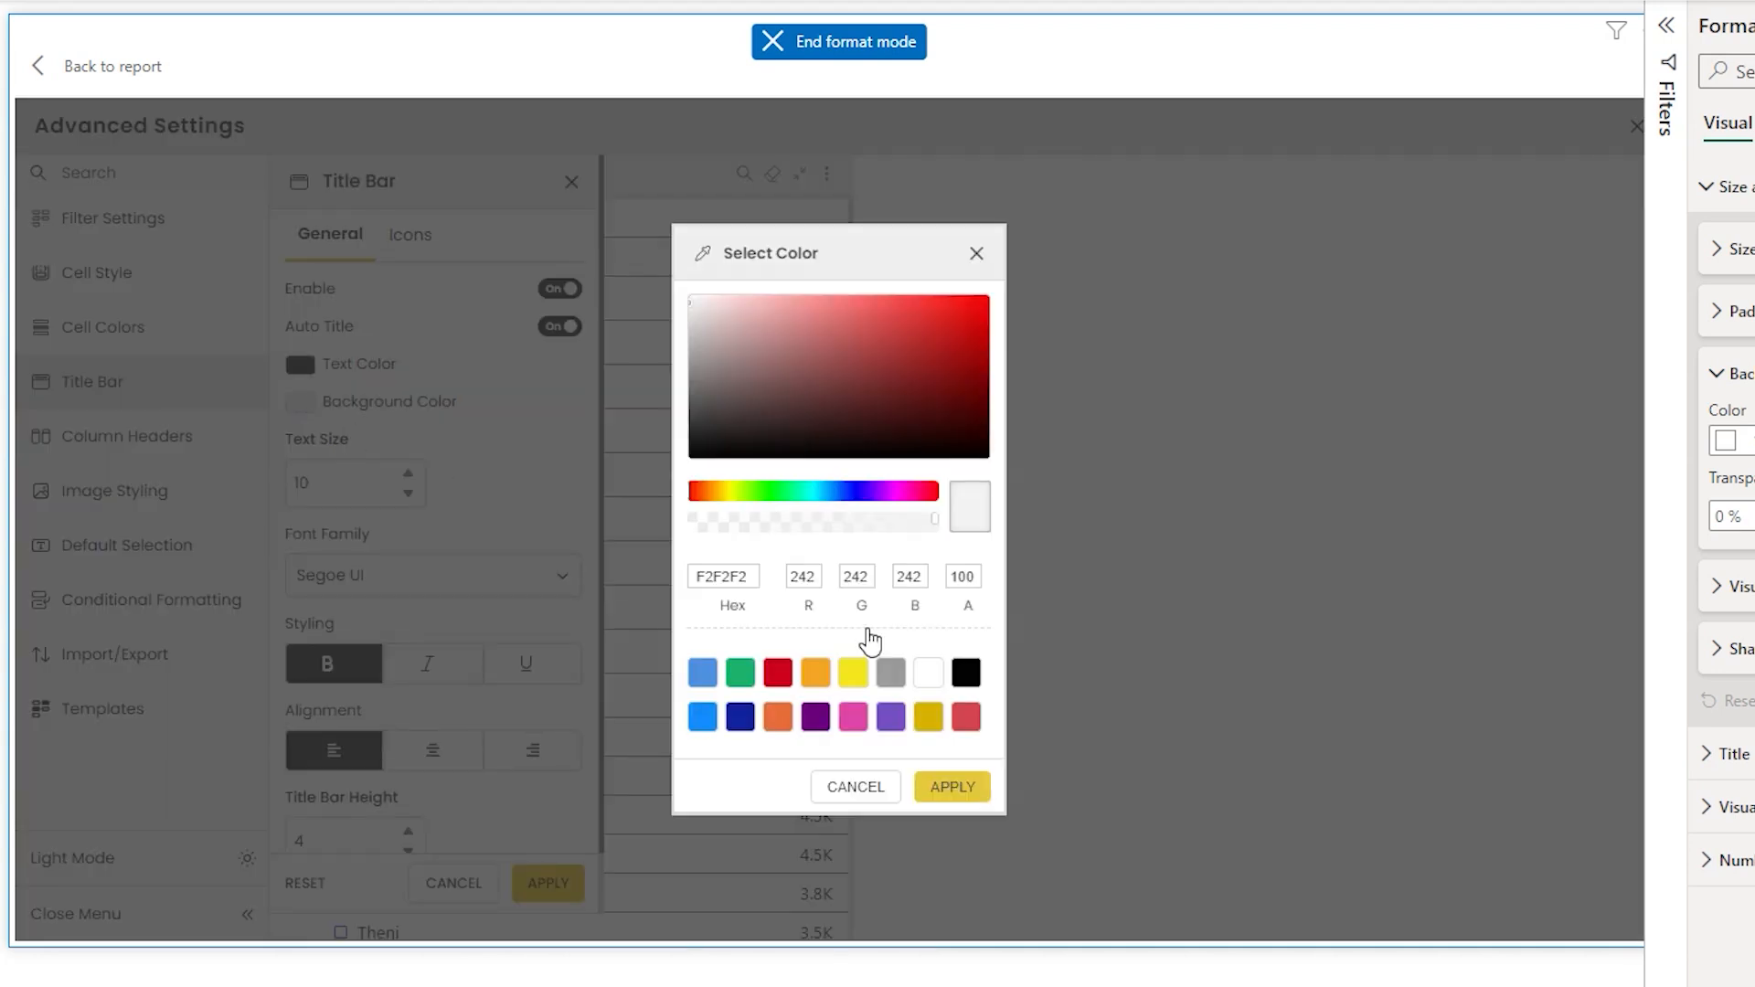
left_click(812, 683)
left_click(953, 788)
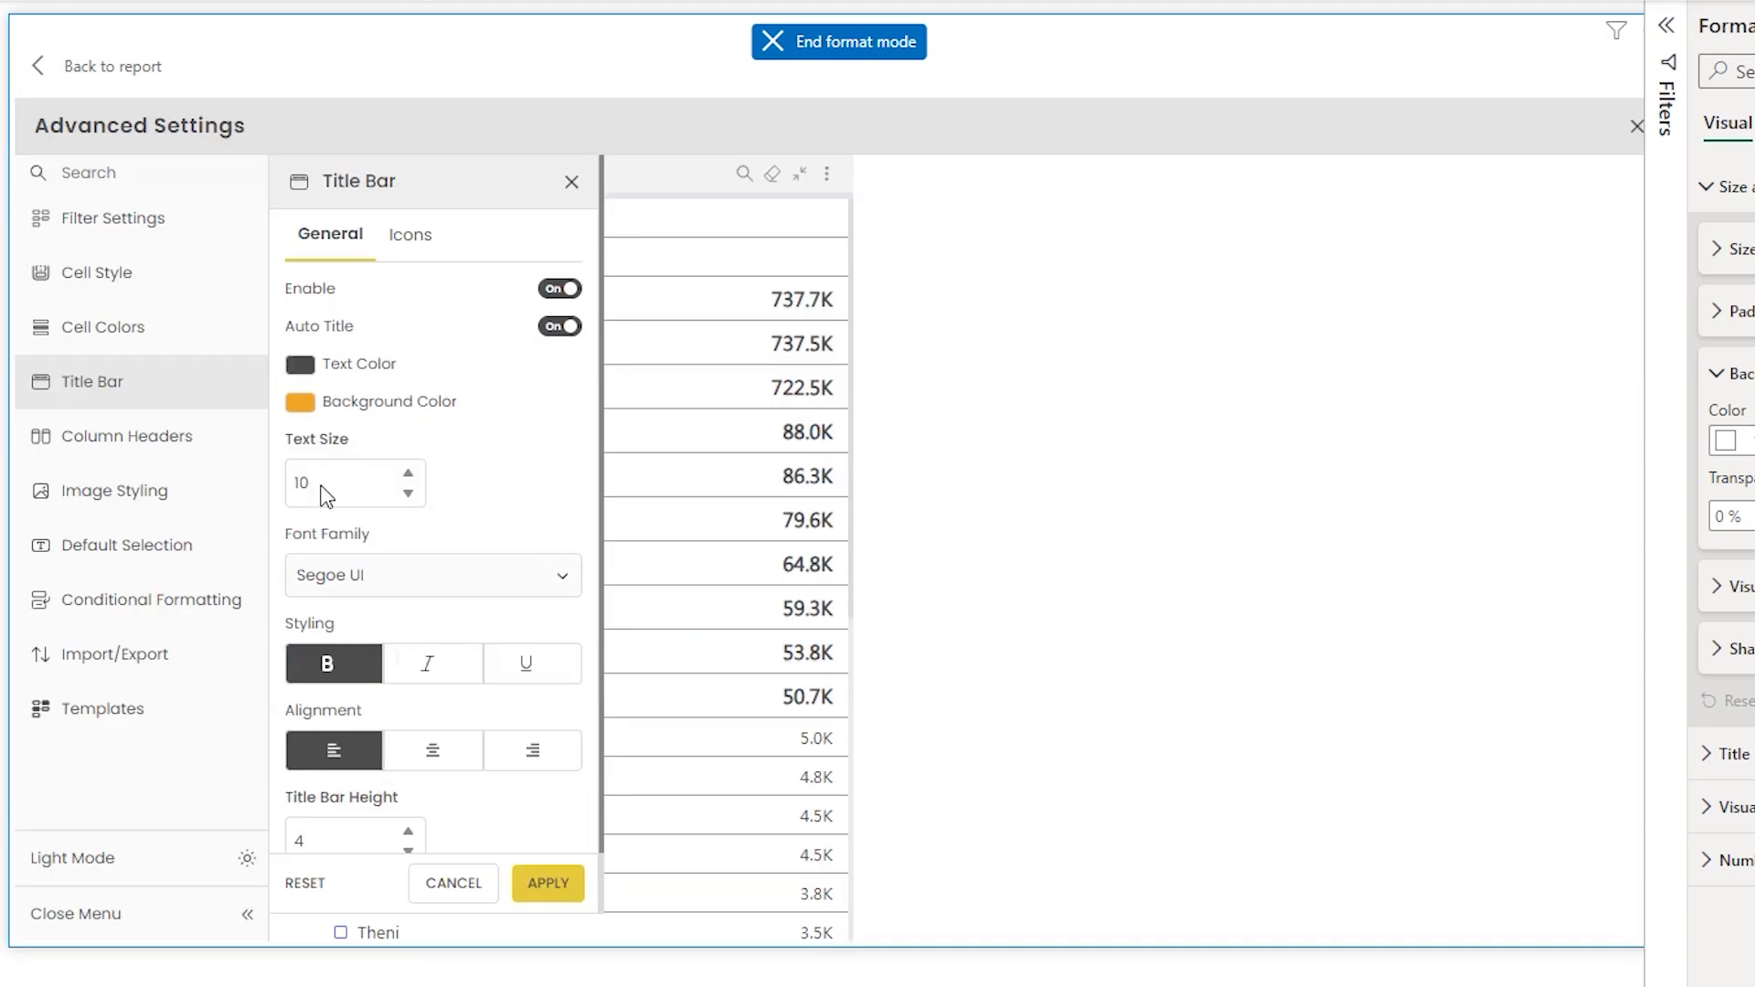
left_click(302, 366)
left_click(925, 716)
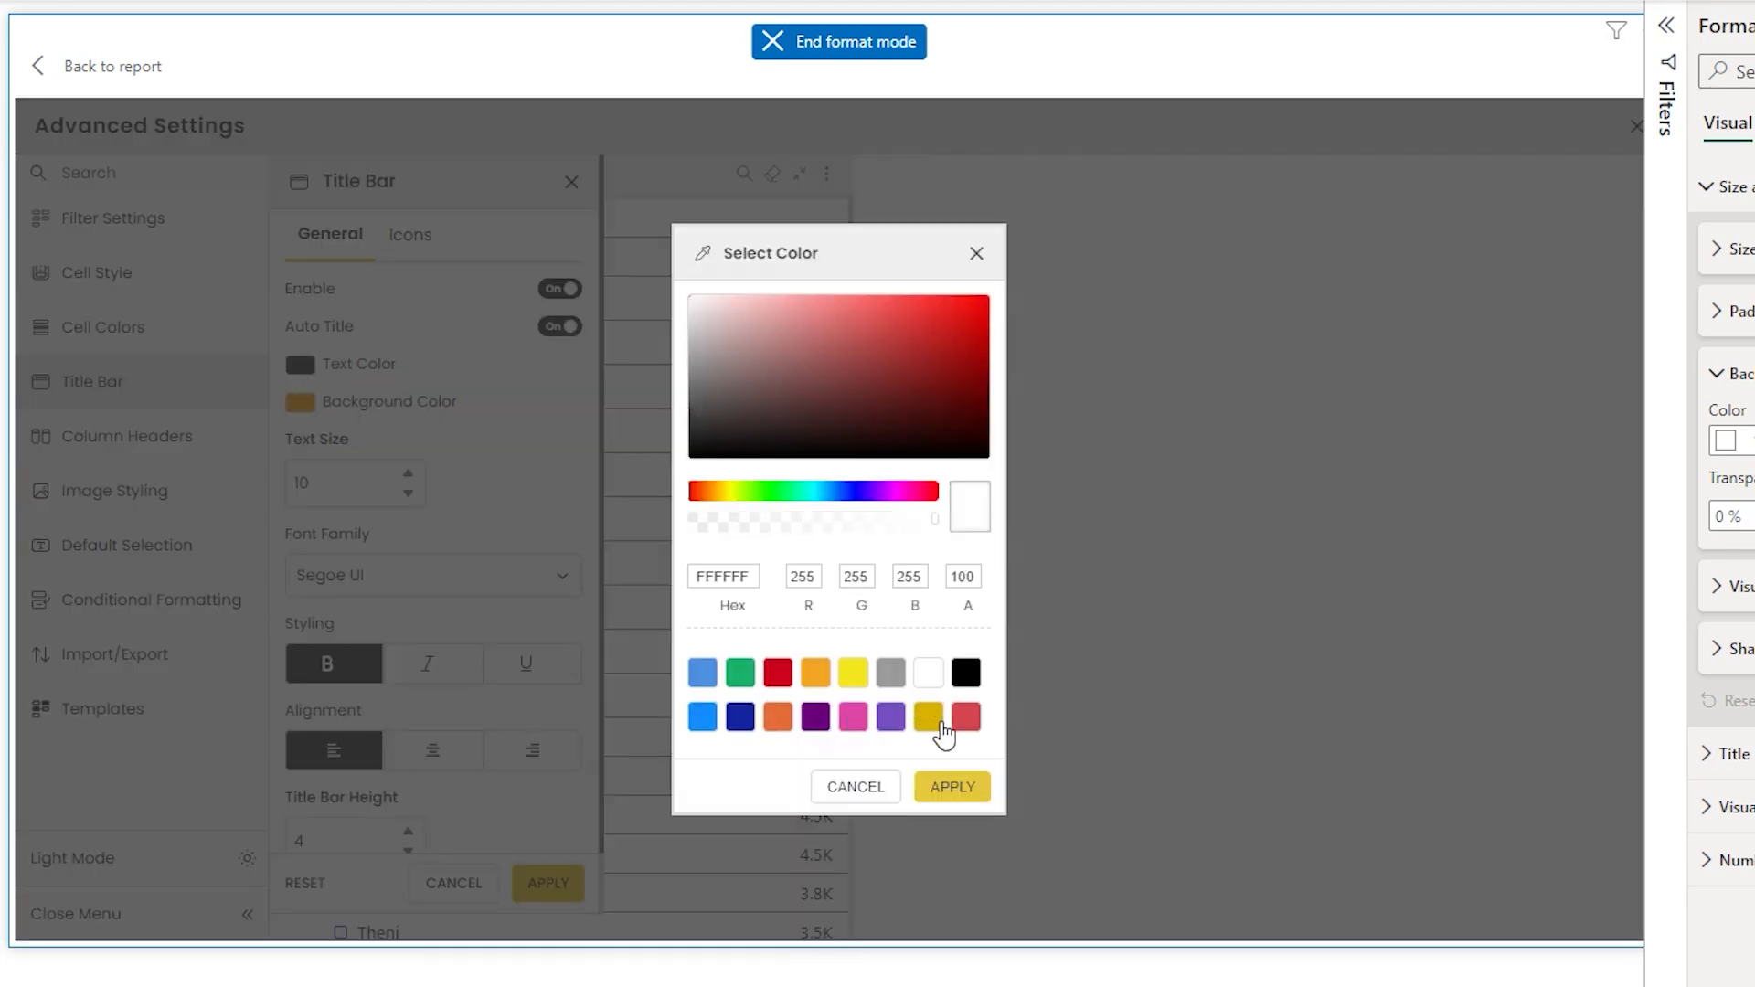
left_click(952, 788)
left_click(549, 883)
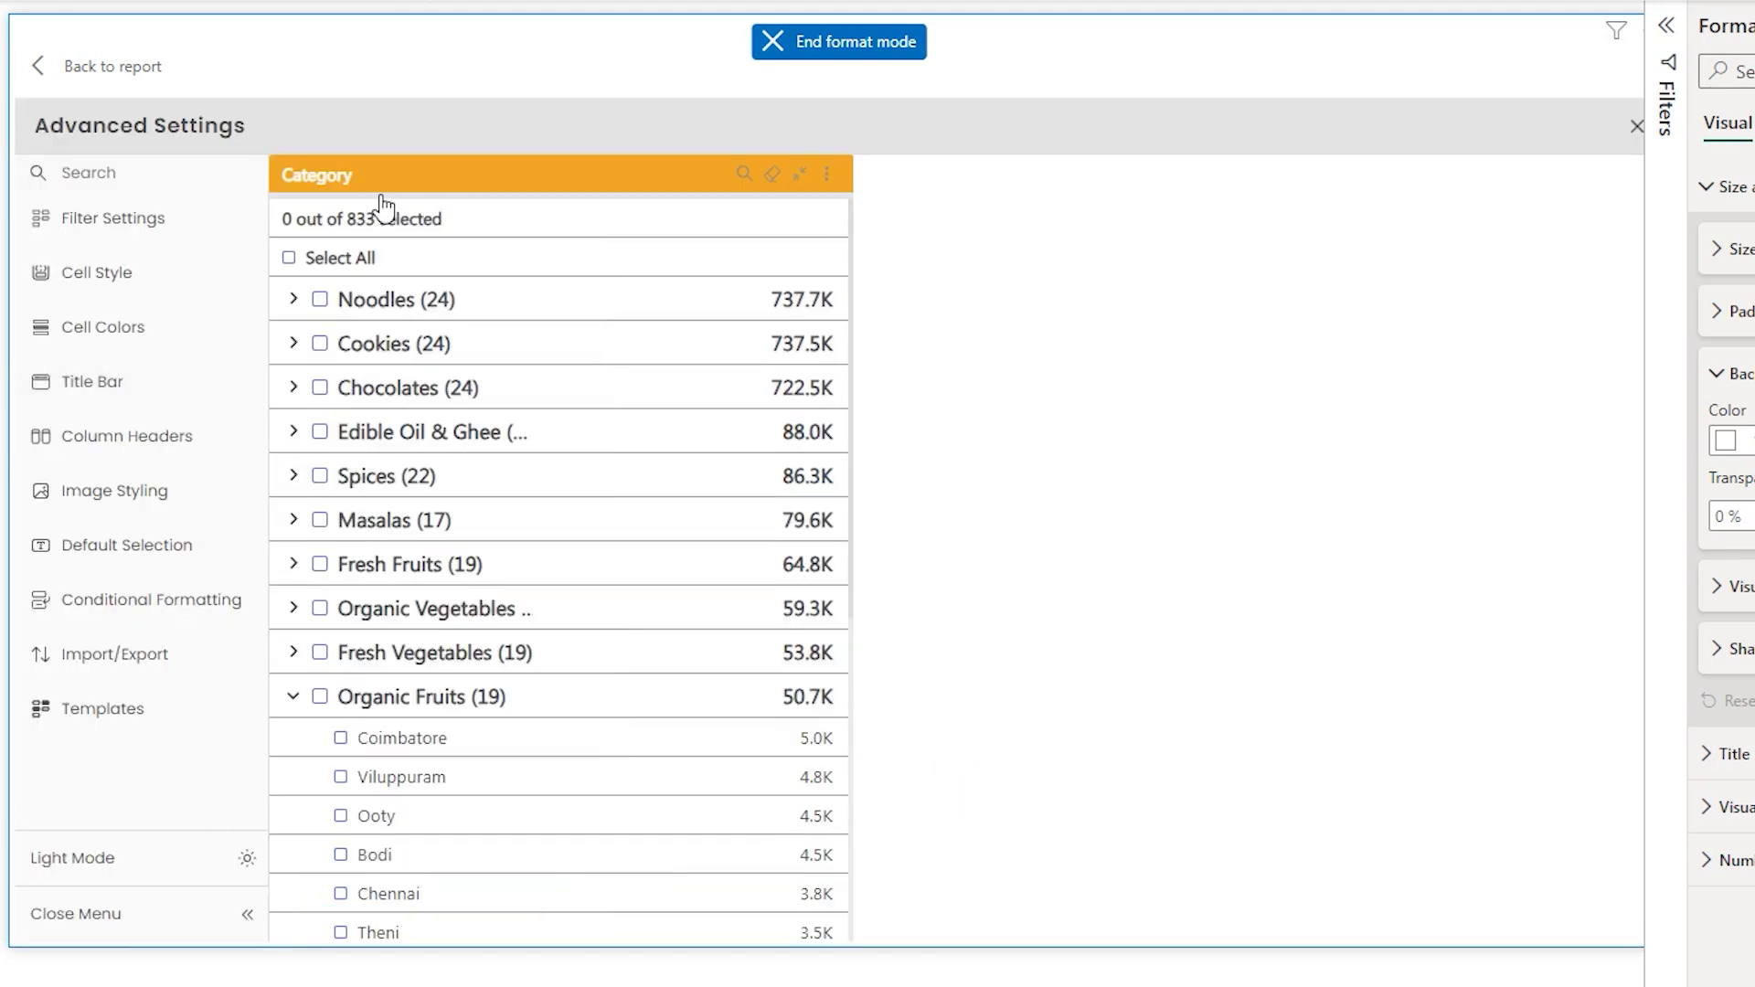
- Reduce the title bar height to 2, apply, and reopen the Title Bar settings
left_click(101, 395)
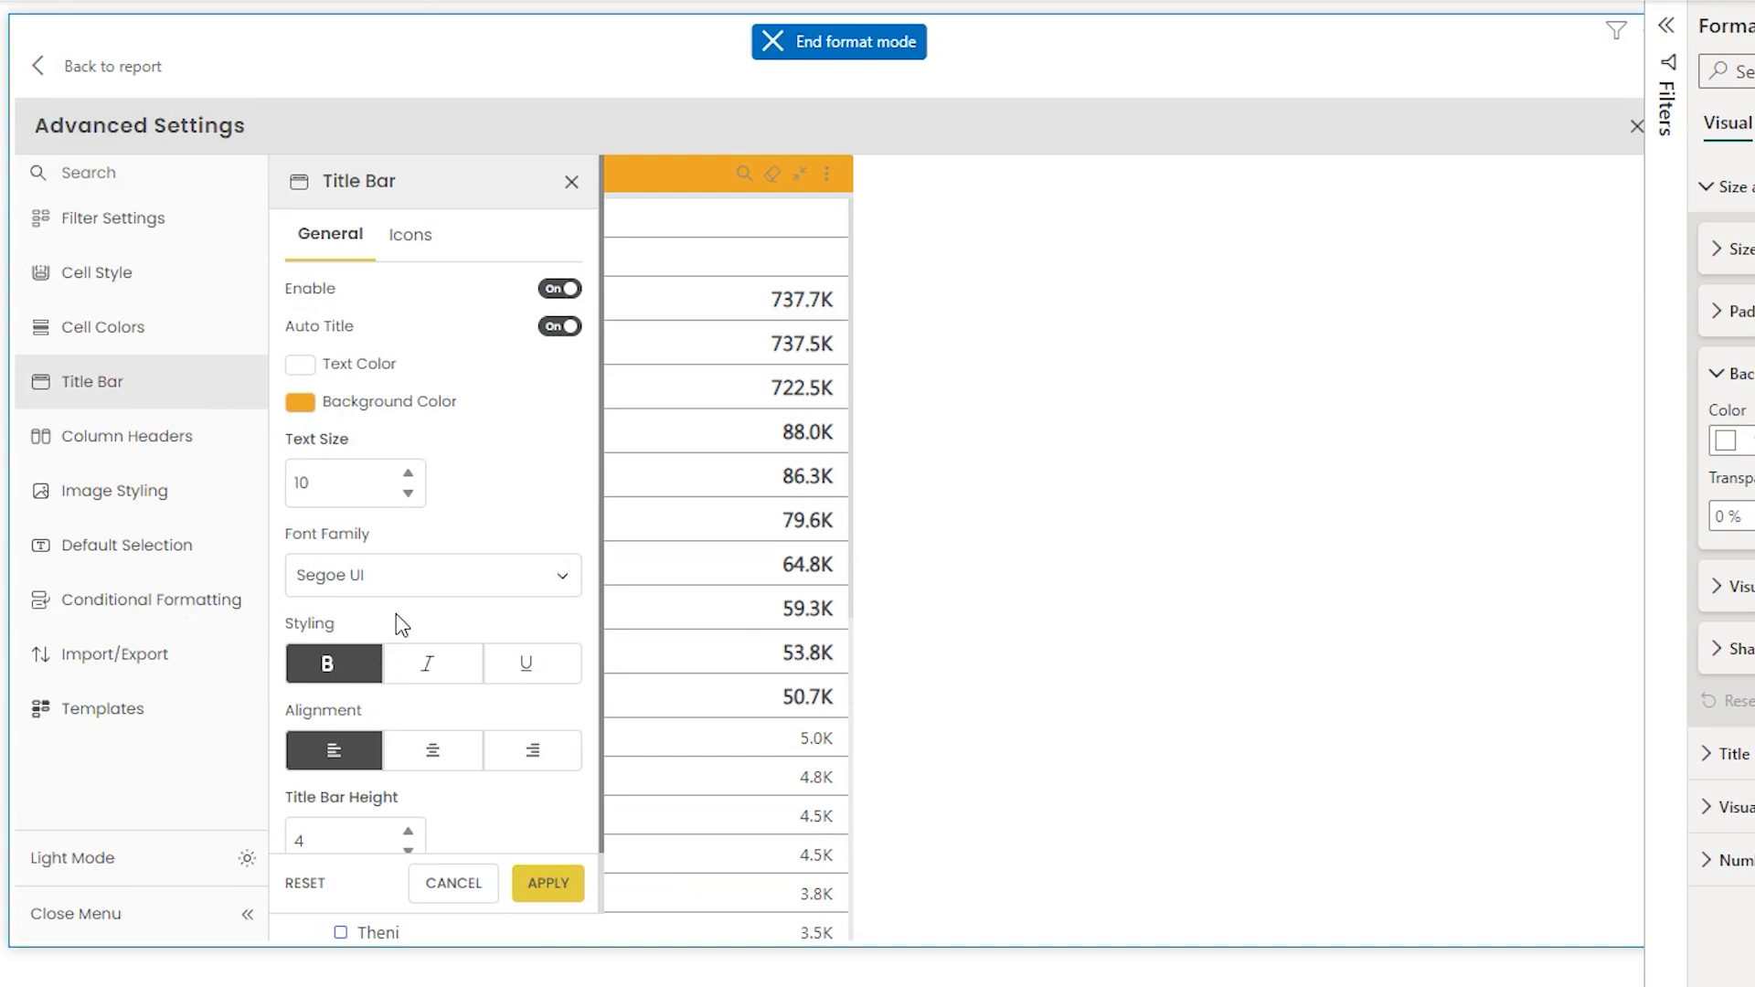
scroll(594, 585, "down", 2)
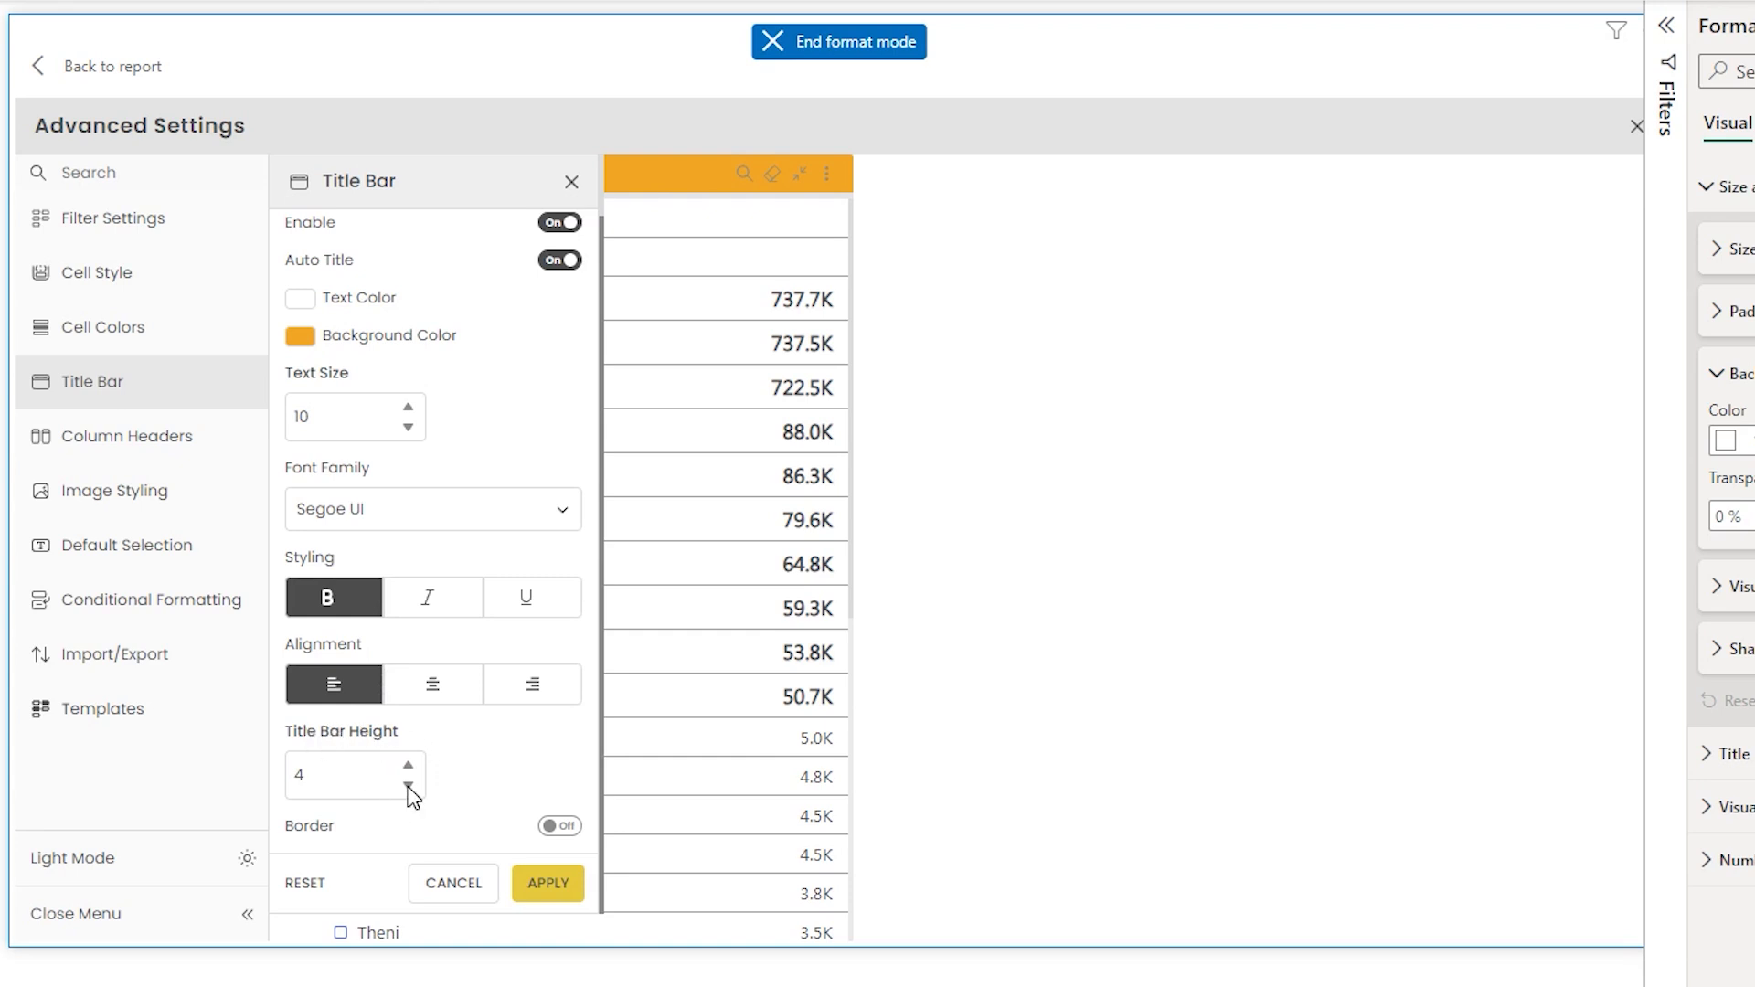
left_click(546, 885)
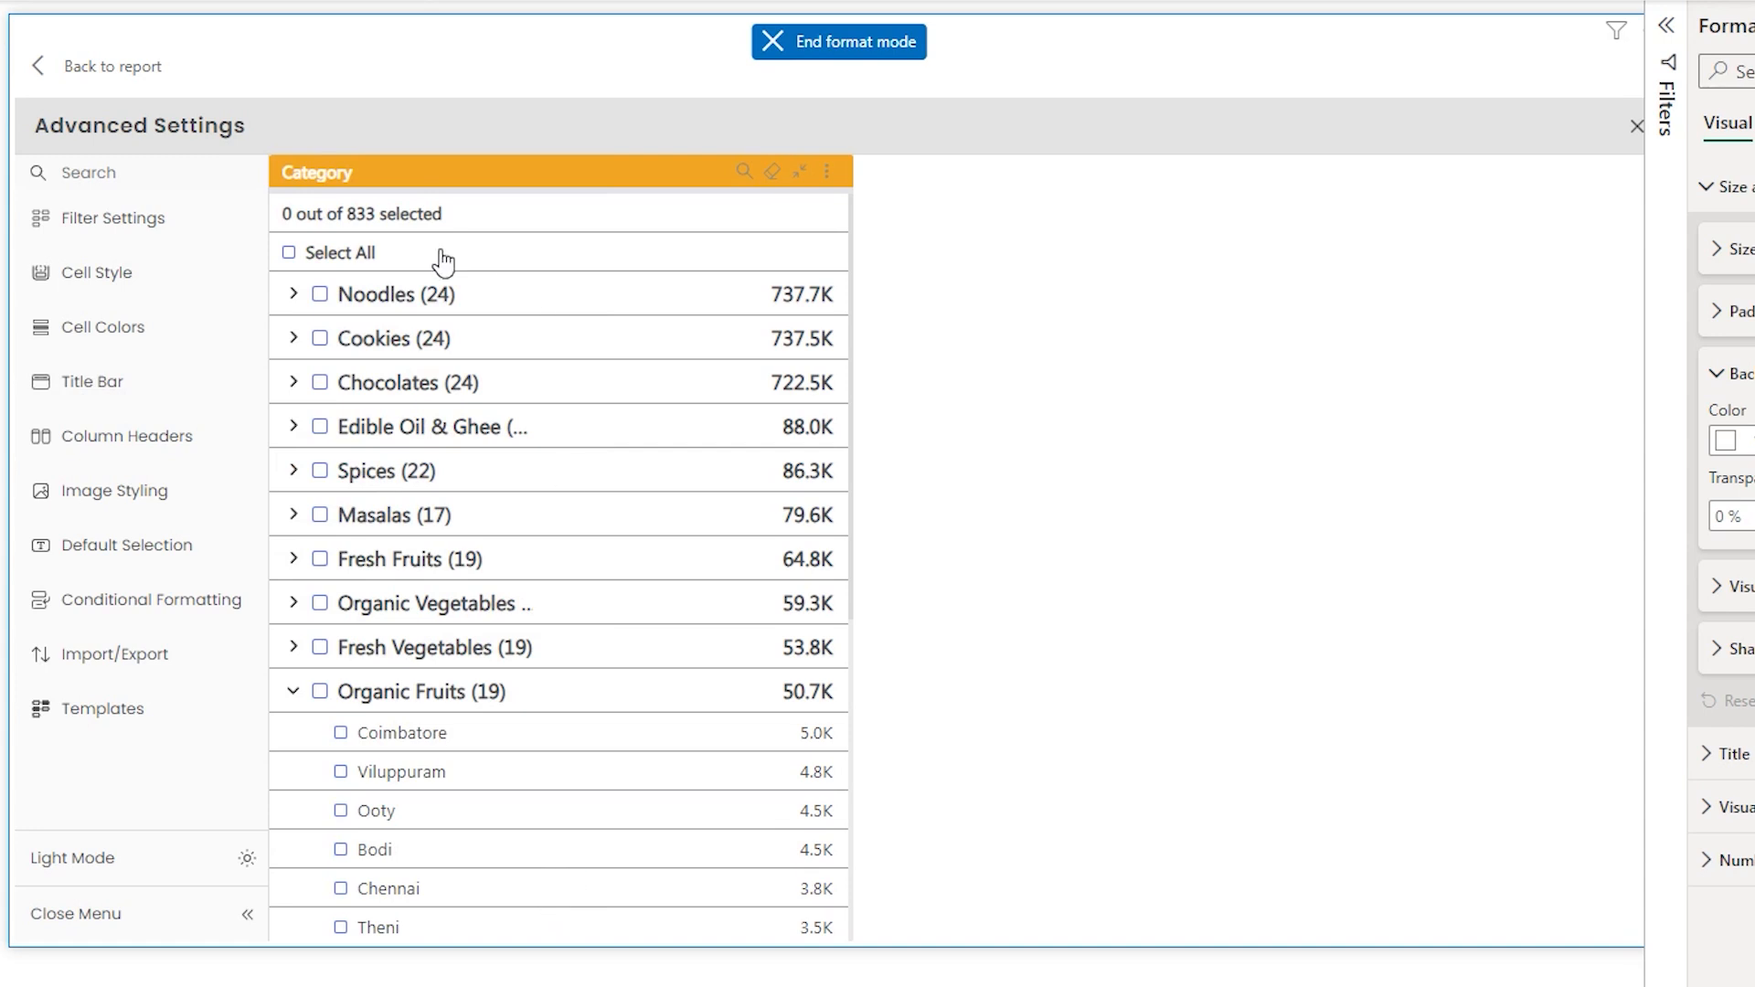
left_click(114, 395)
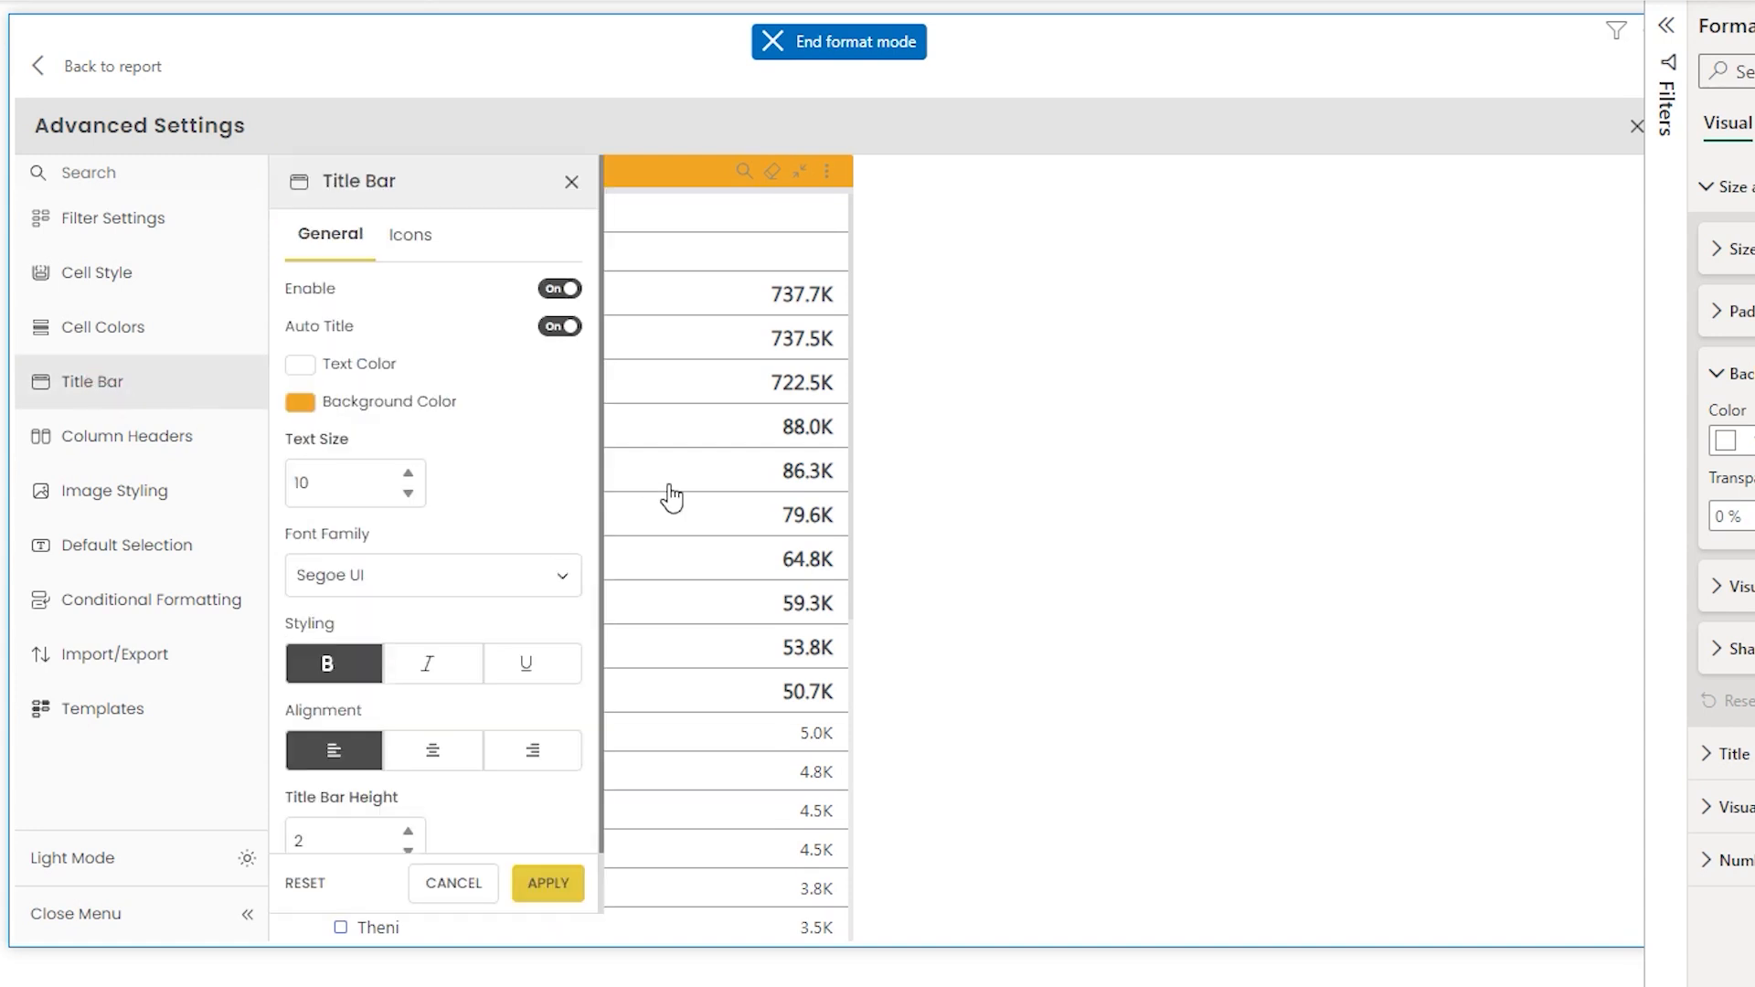
- Enable the title bar border with a black border colour on all sides, then apply
scroll(539, 751, "down", 1)
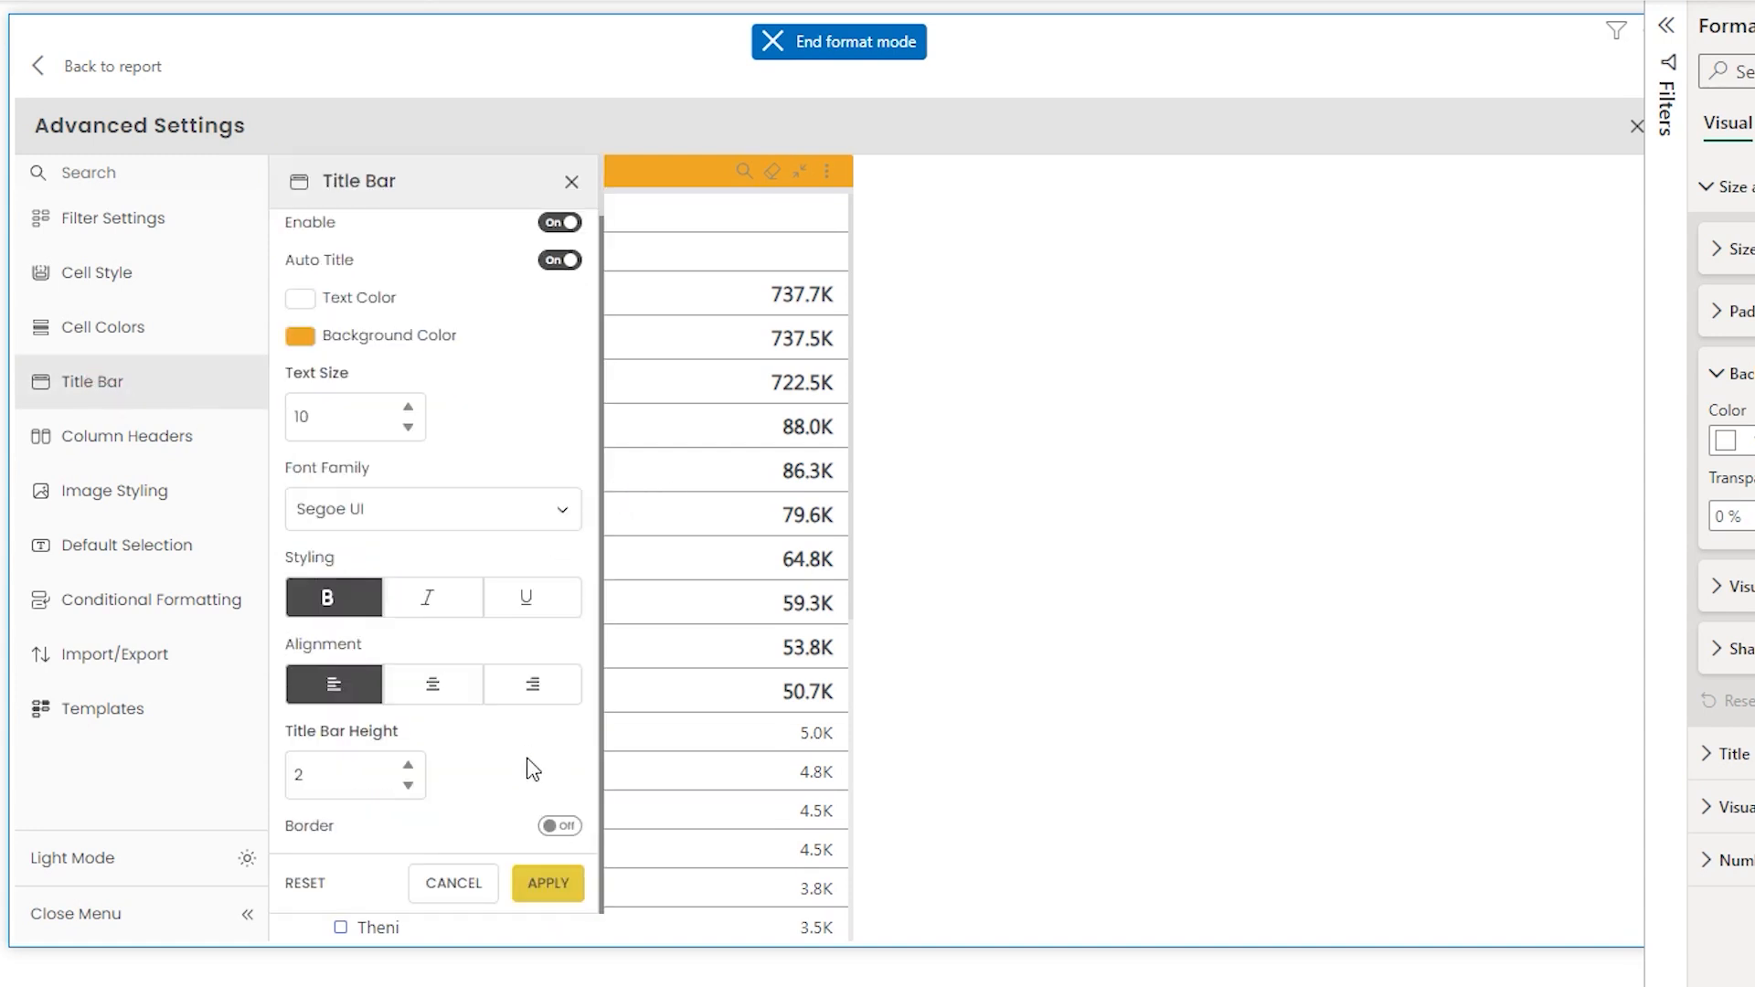
left_click(556, 825)
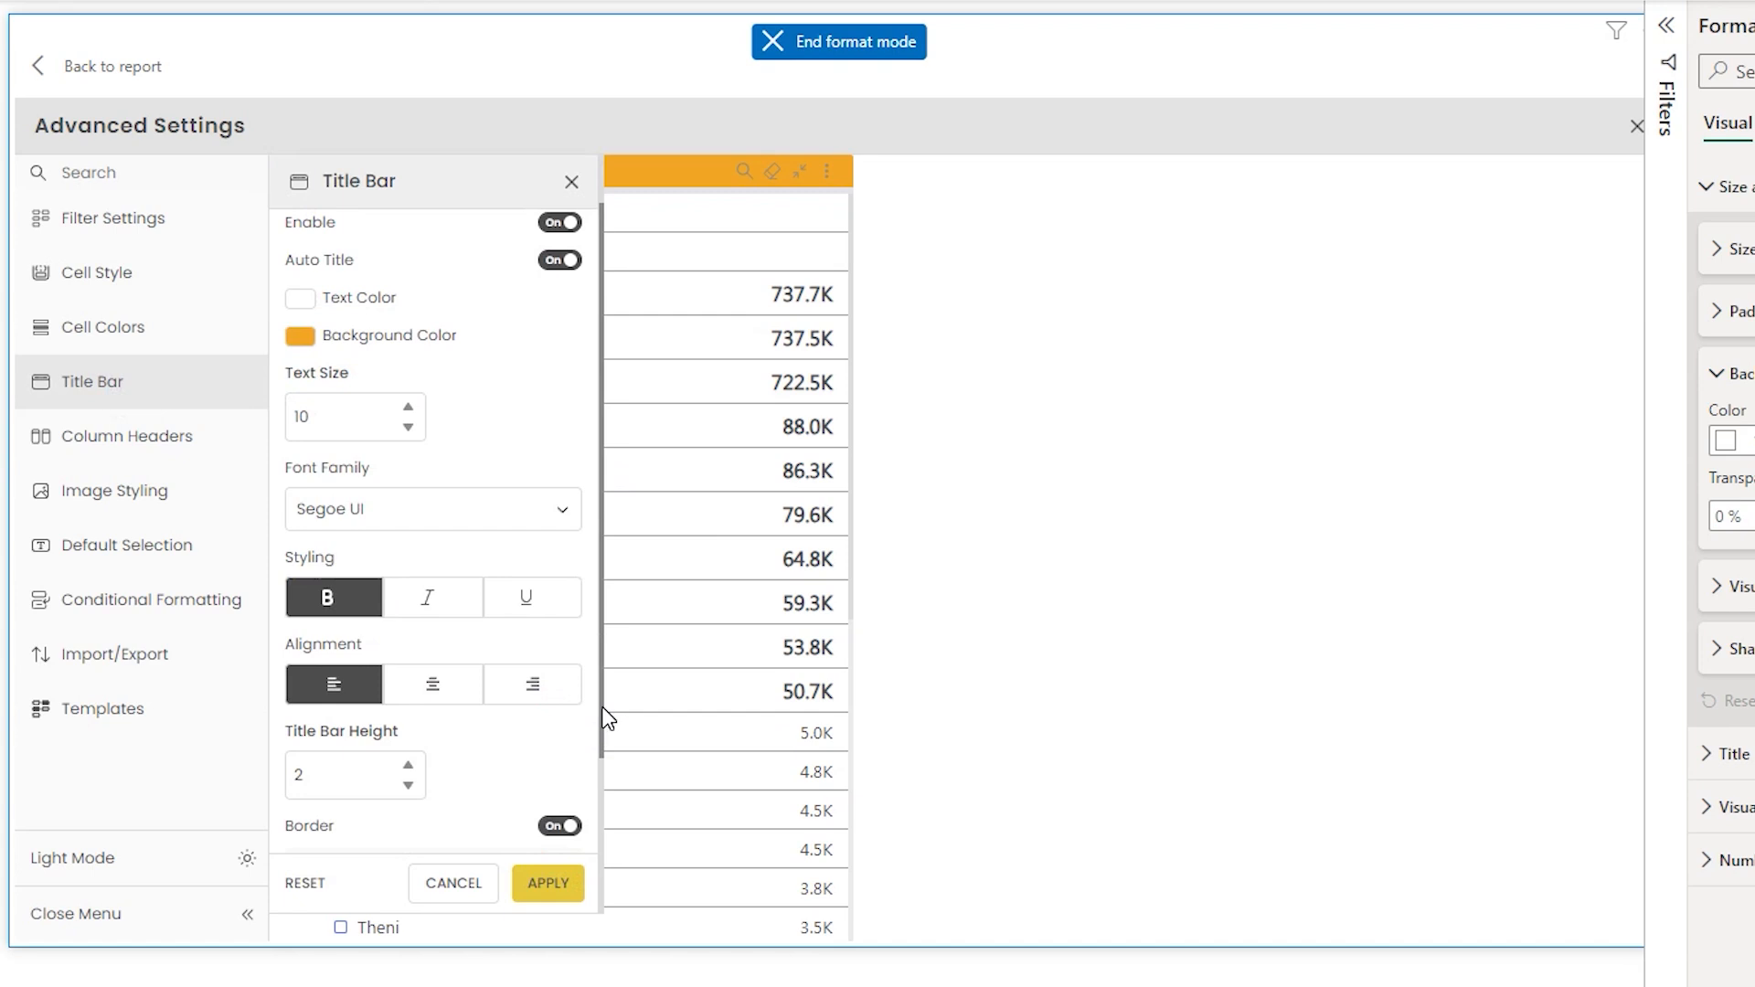
scroll(601, 798, "down", 3)
left_click(445, 796)
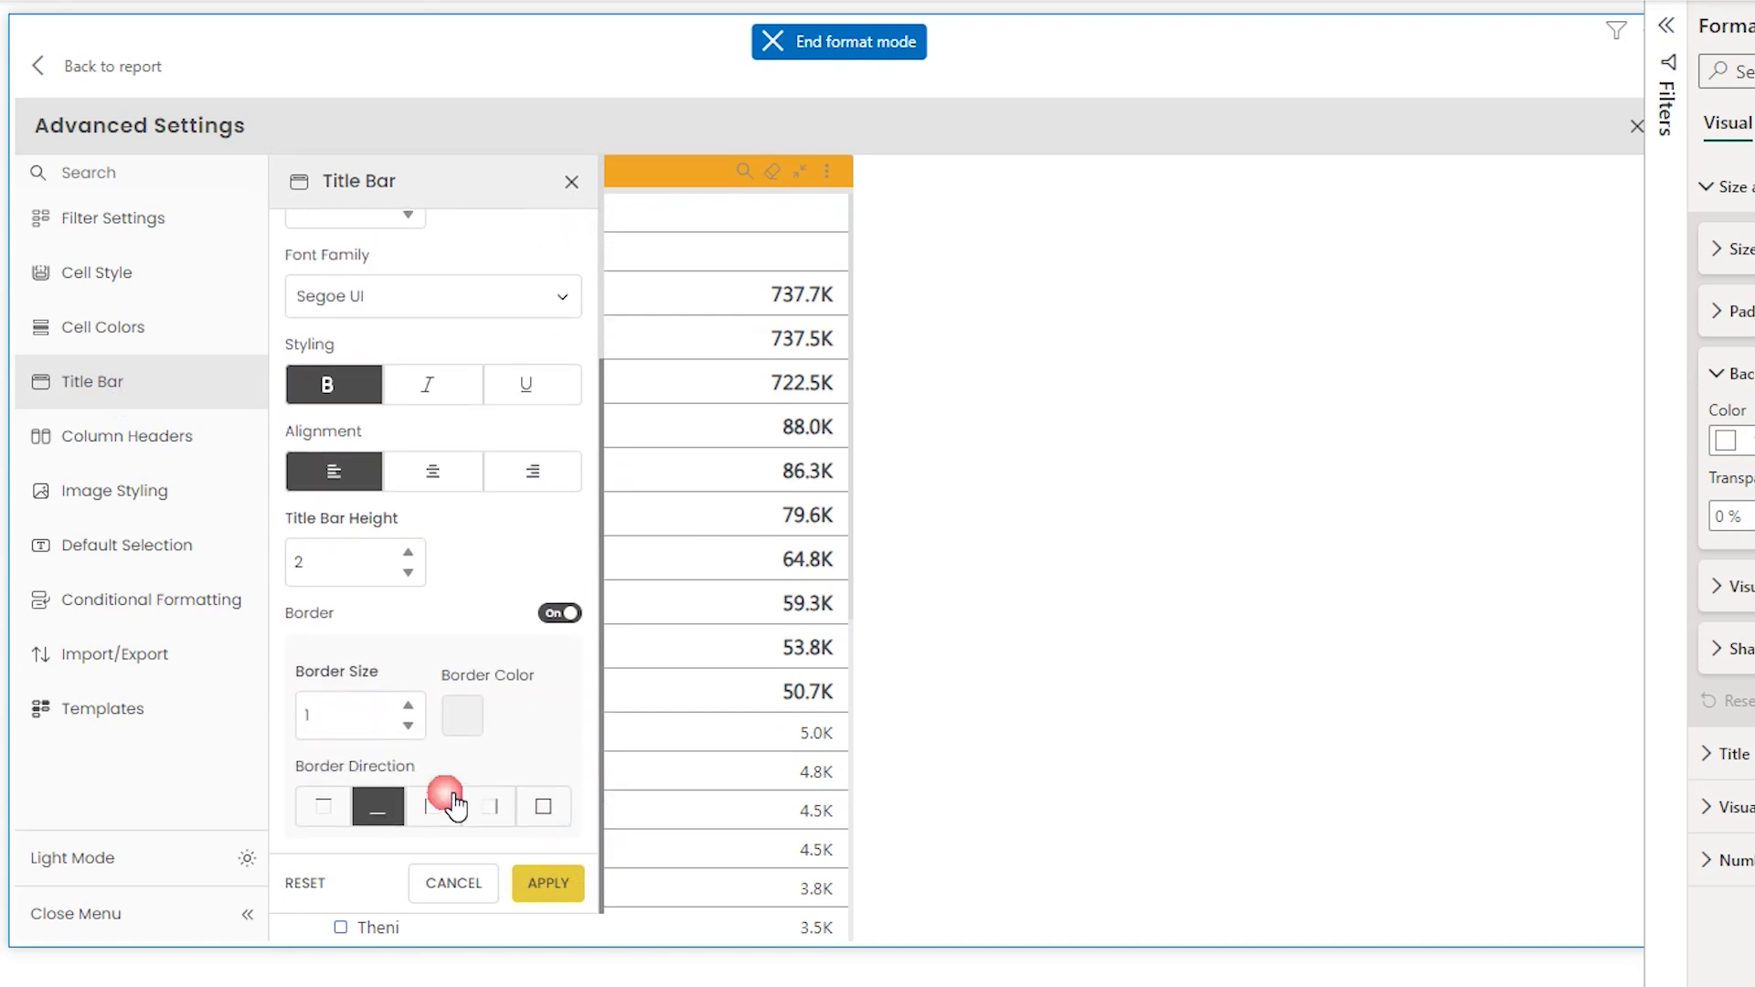
left_click(462, 716)
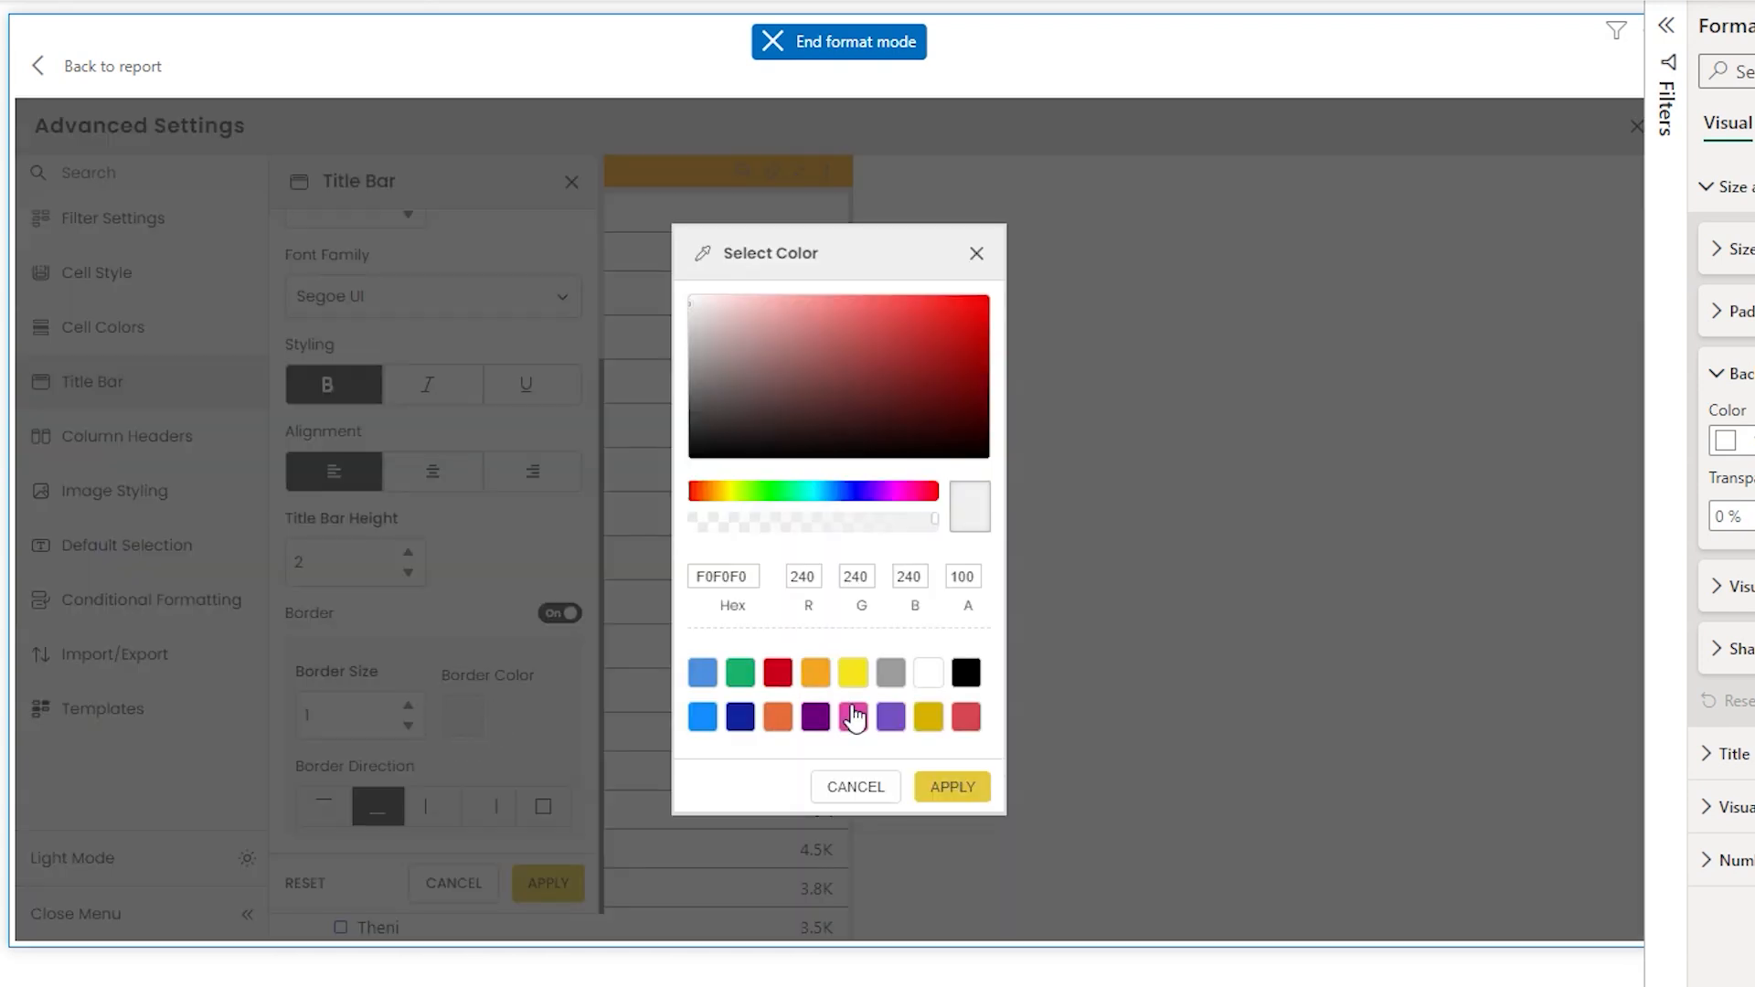
left_click(965, 673)
left_click(951, 786)
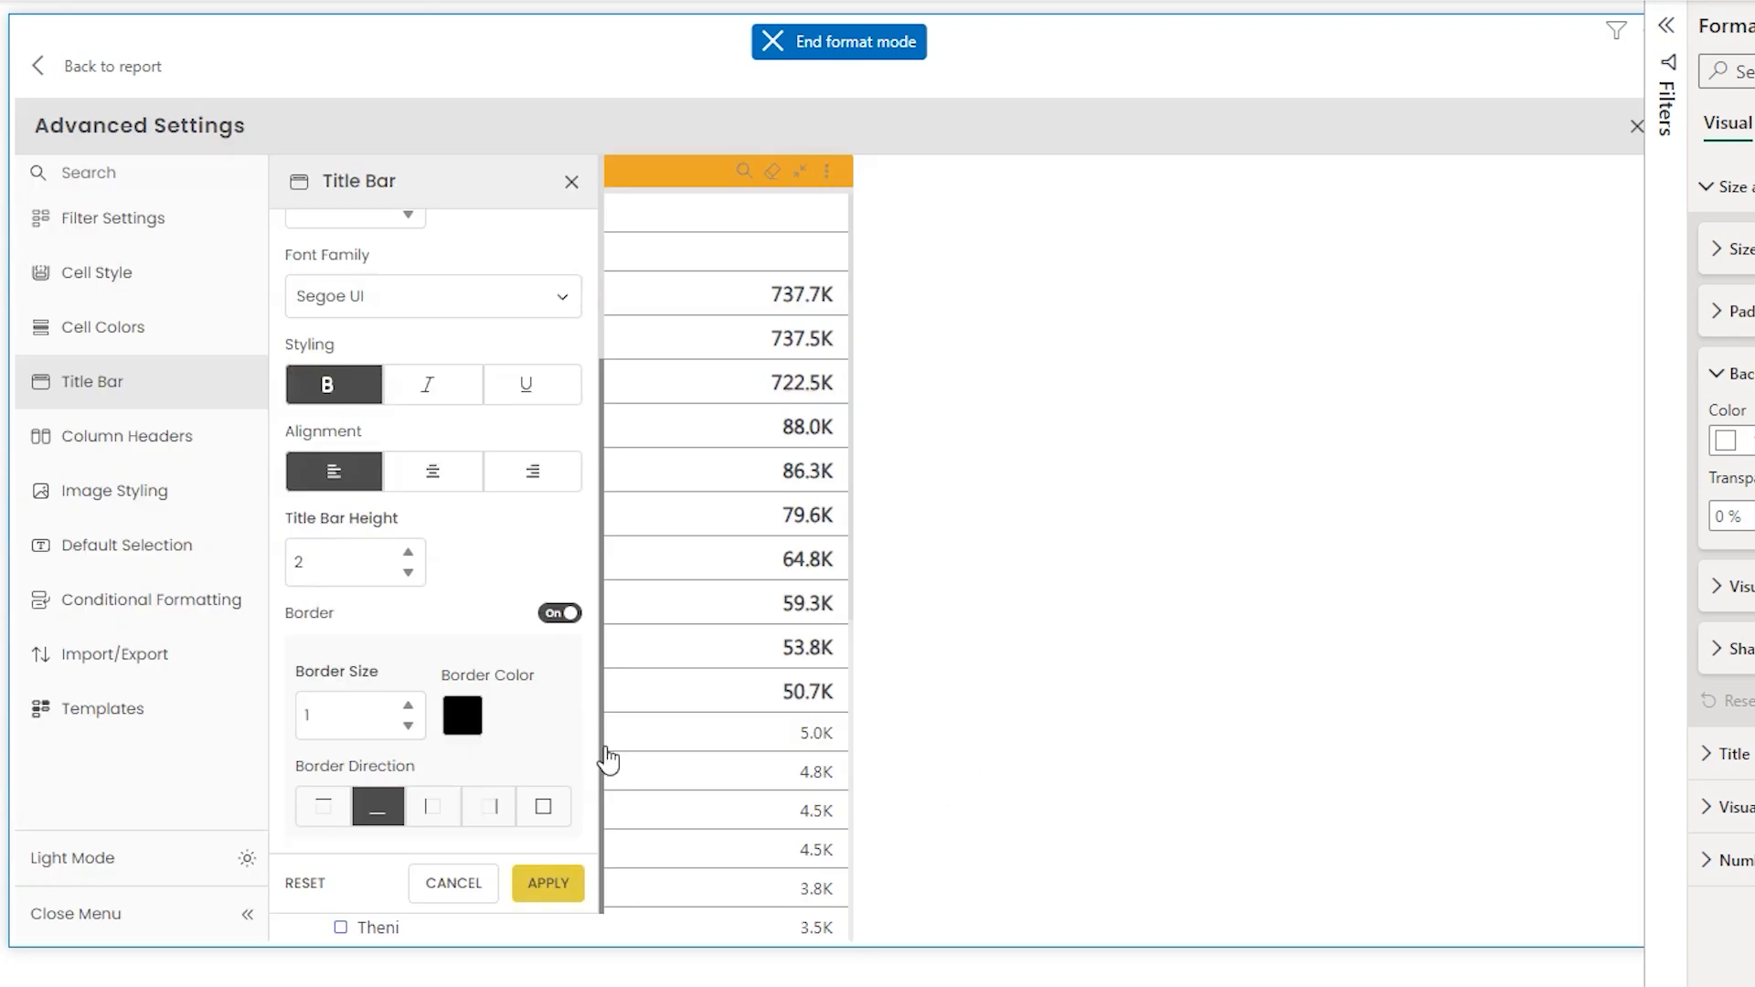
left_click(528, 808)
left_click(545, 808)
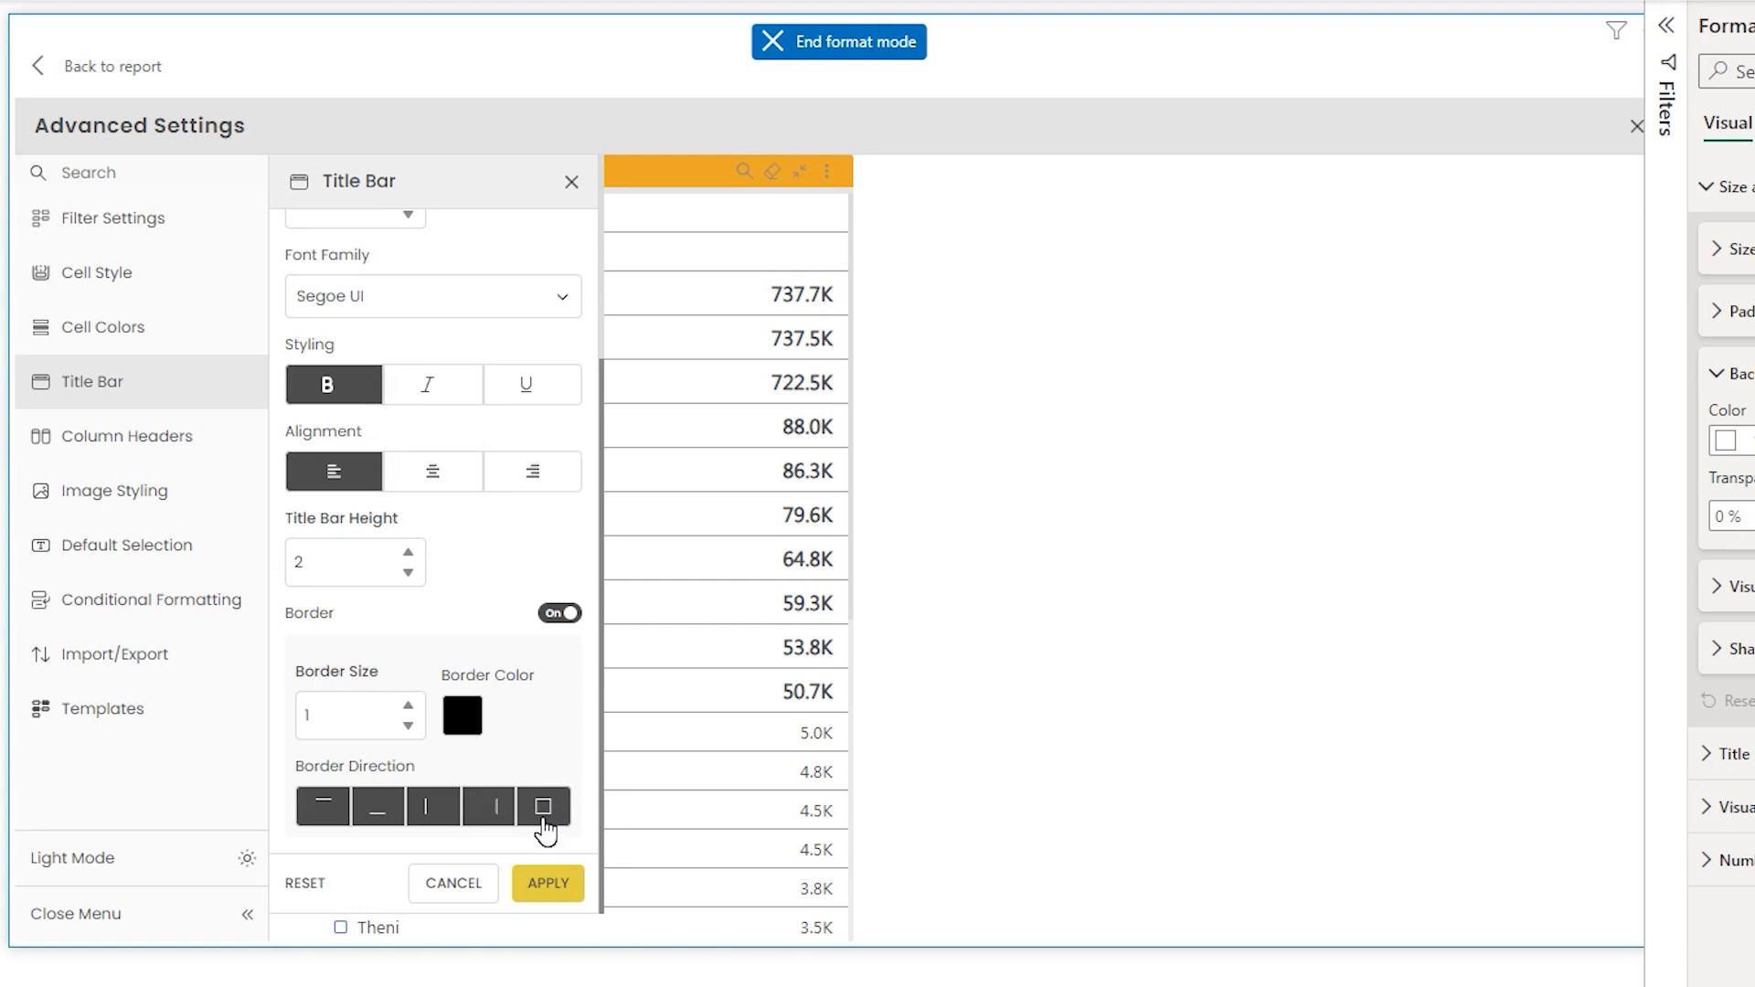
left_click(539, 887)
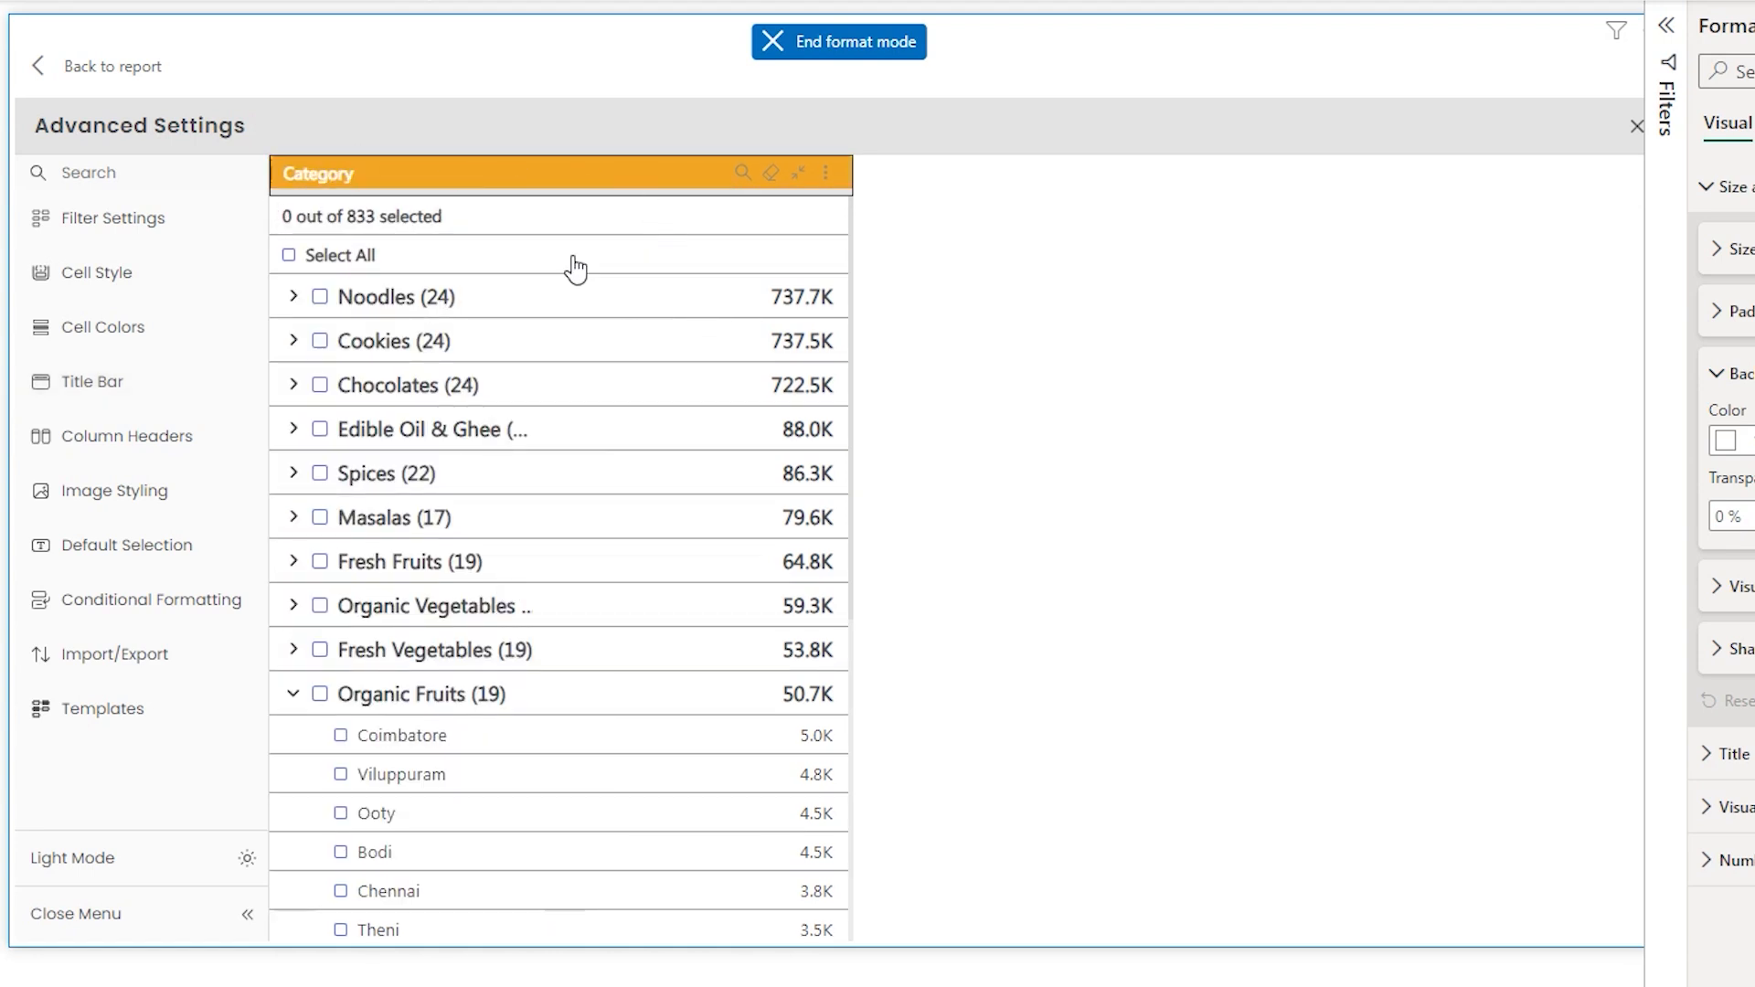
- Open the Column Headers settings and enable the column headers
left_click(87, 392)
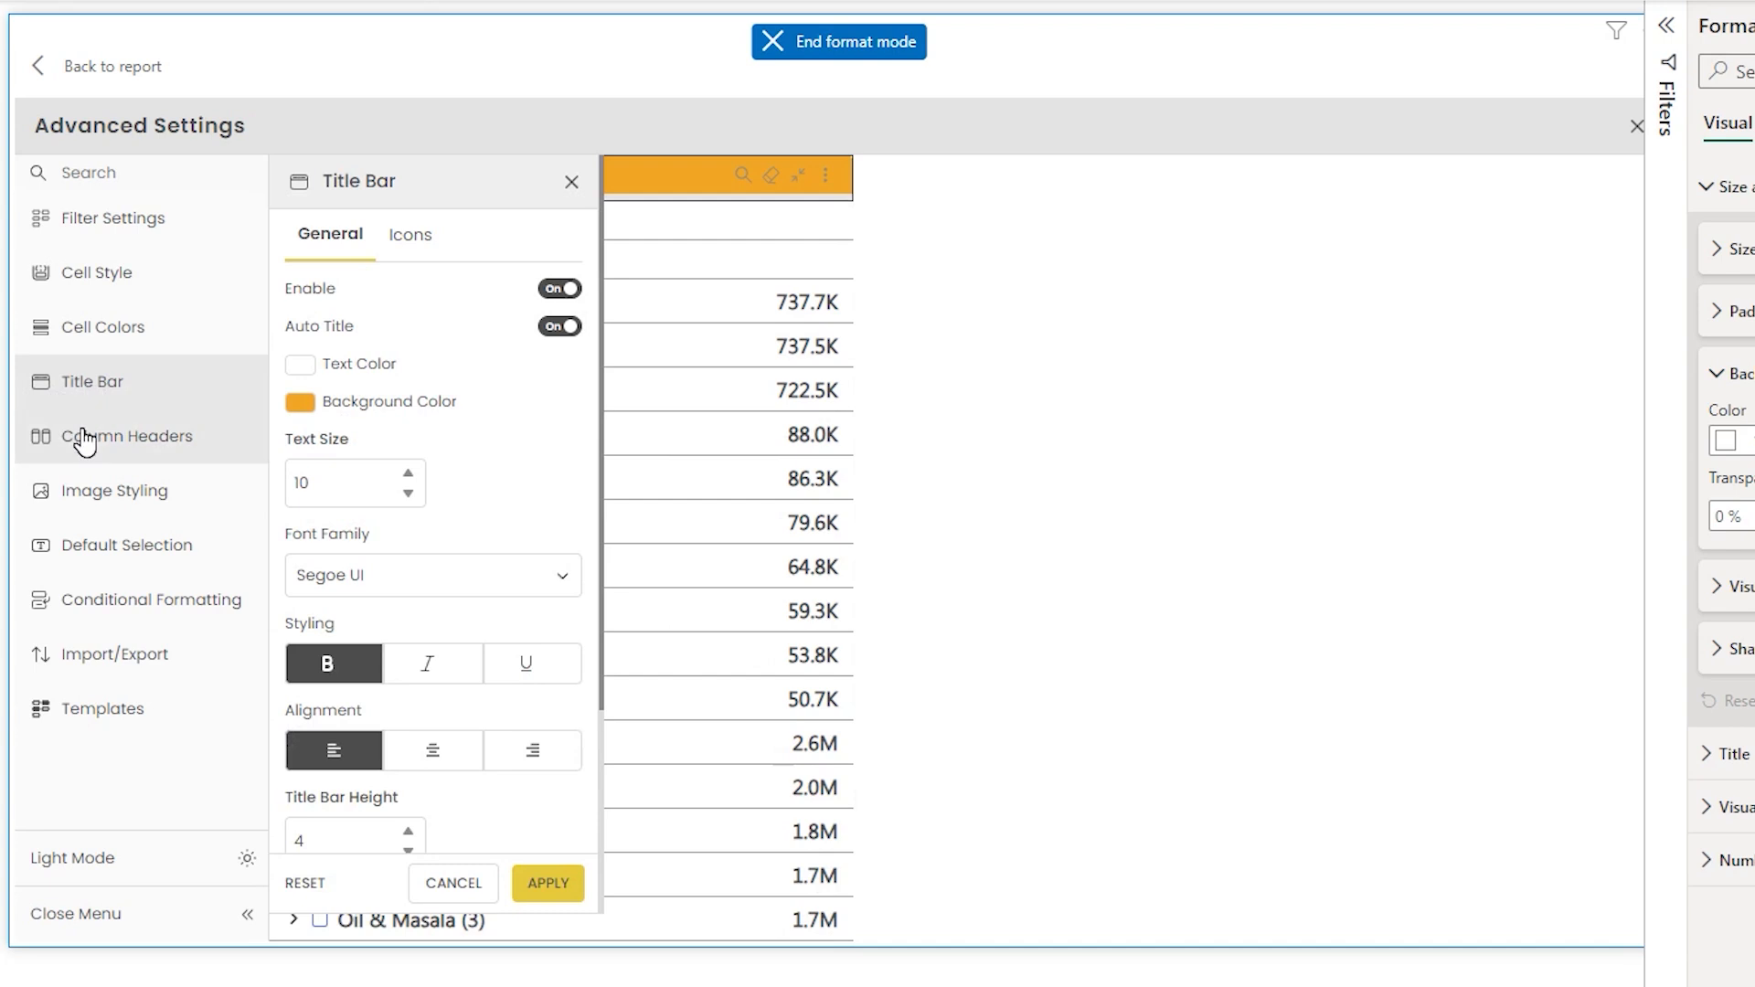
left_click(85, 441)
left_click(578, 236)
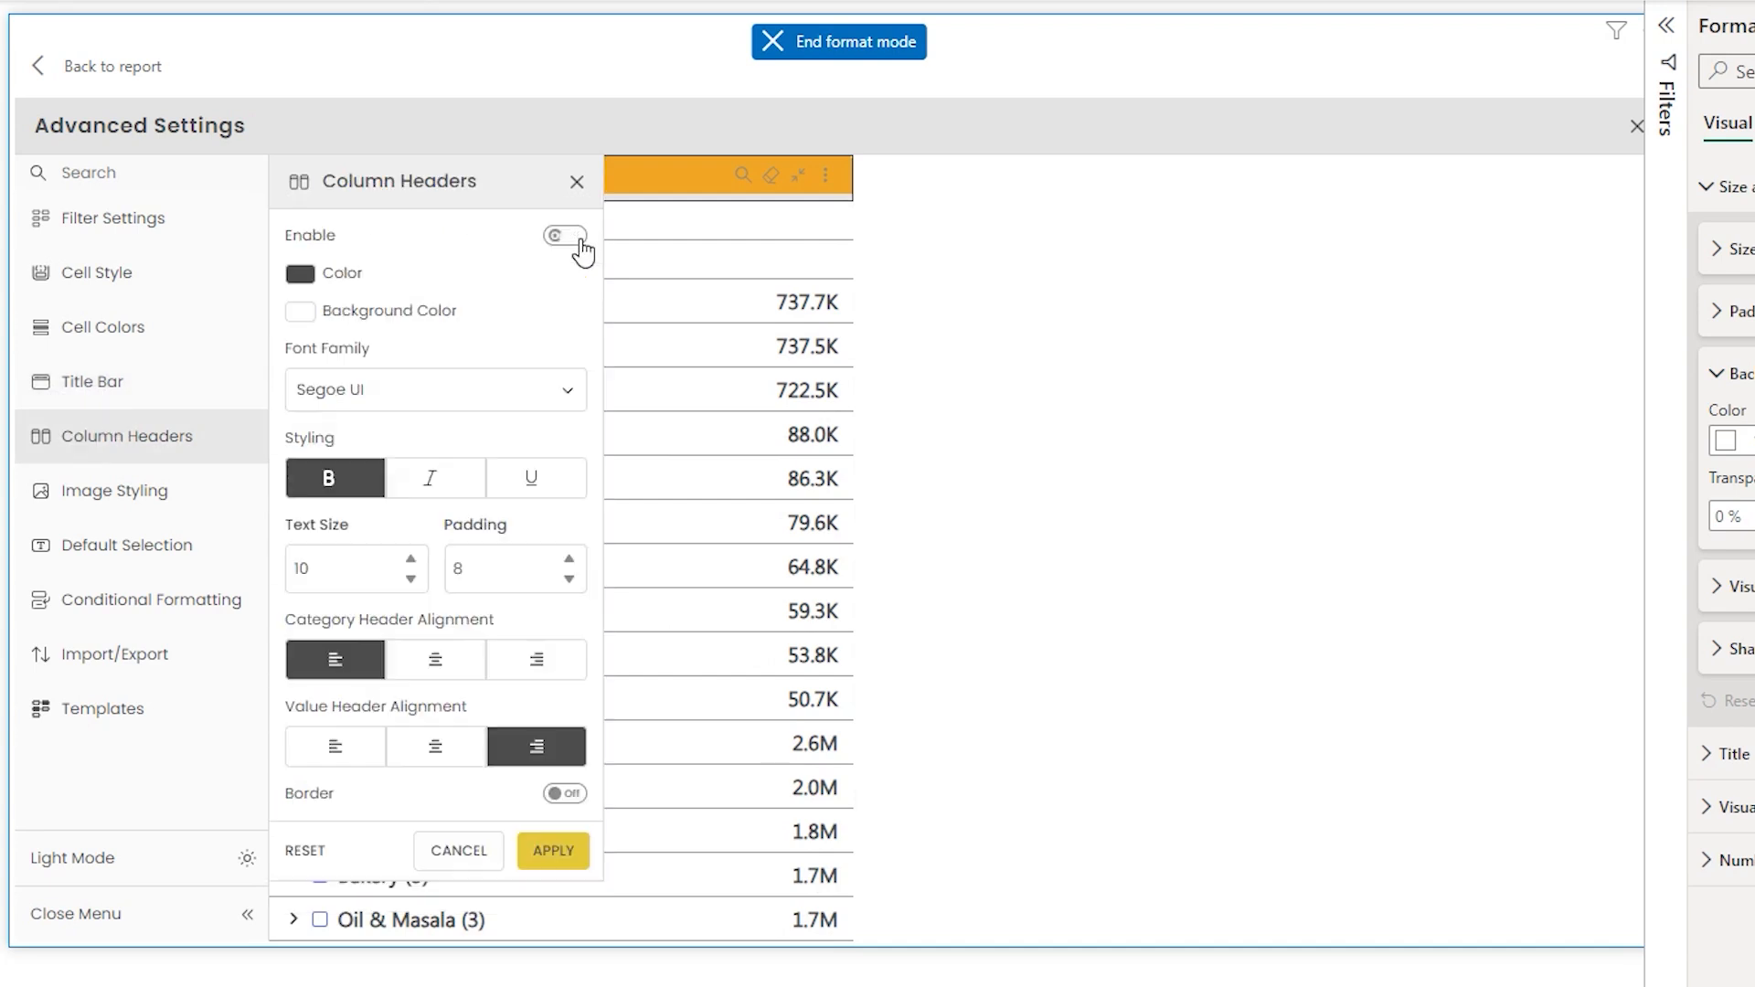
left_click(560, 956)
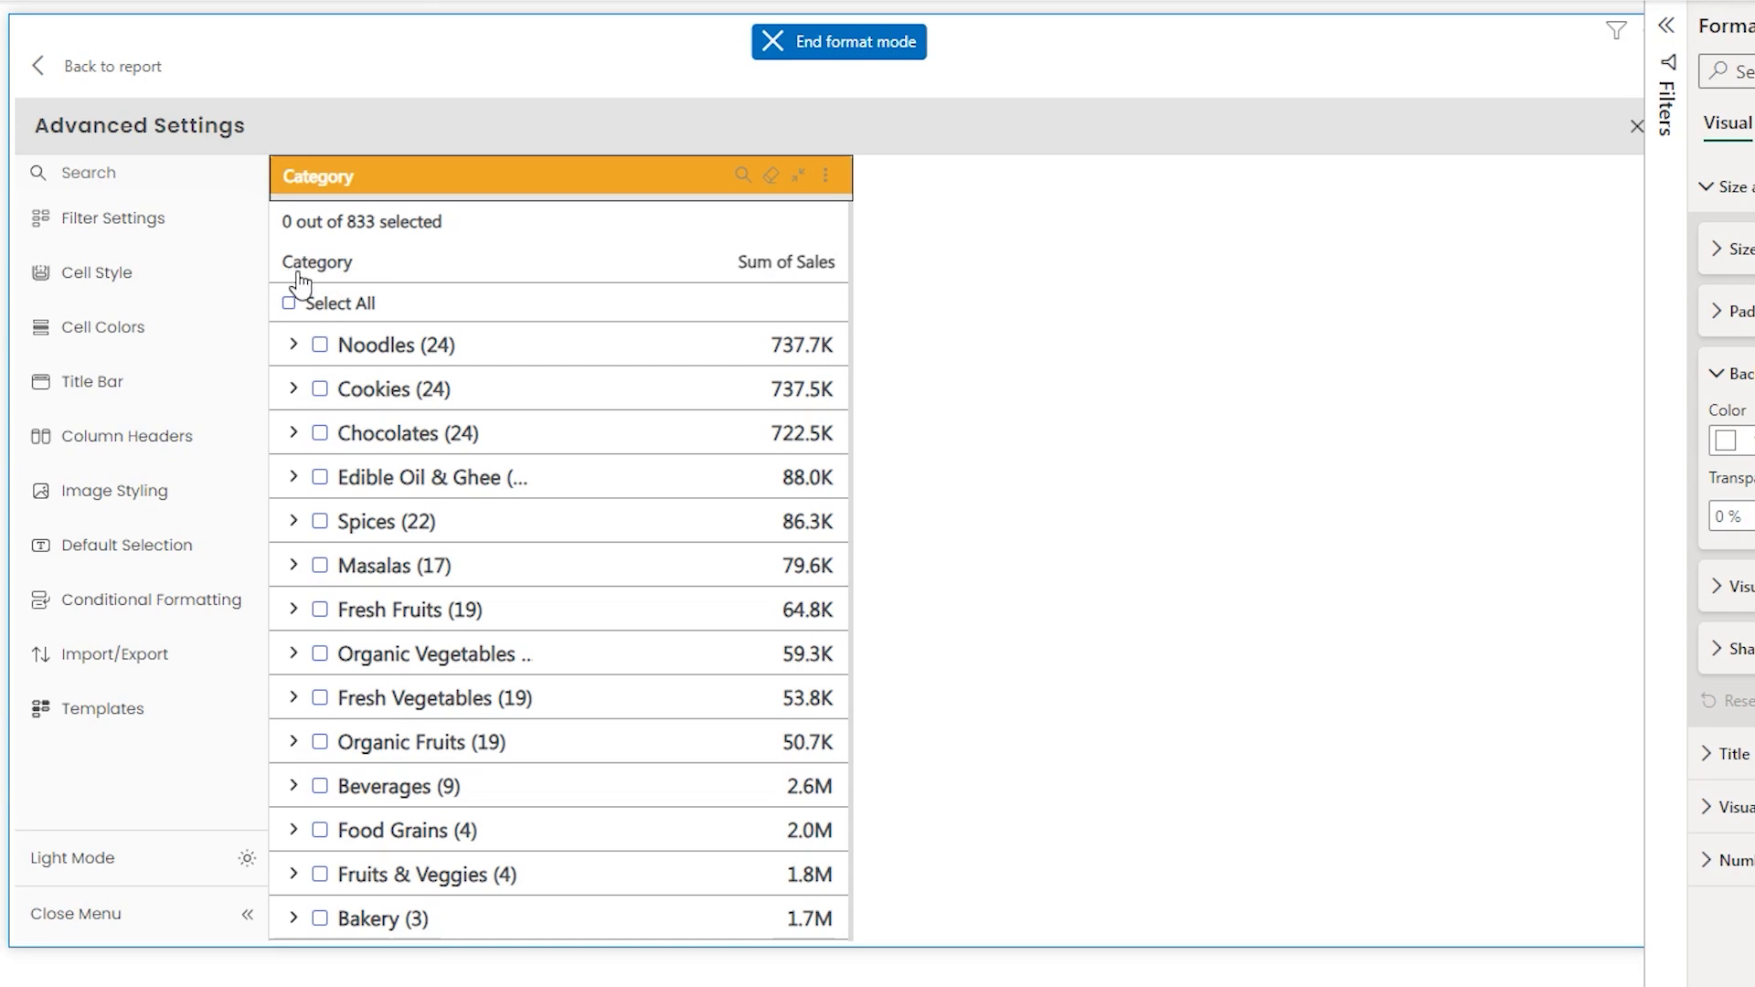
- Set the column header background colour to orange and apply
left_click(122, 459)
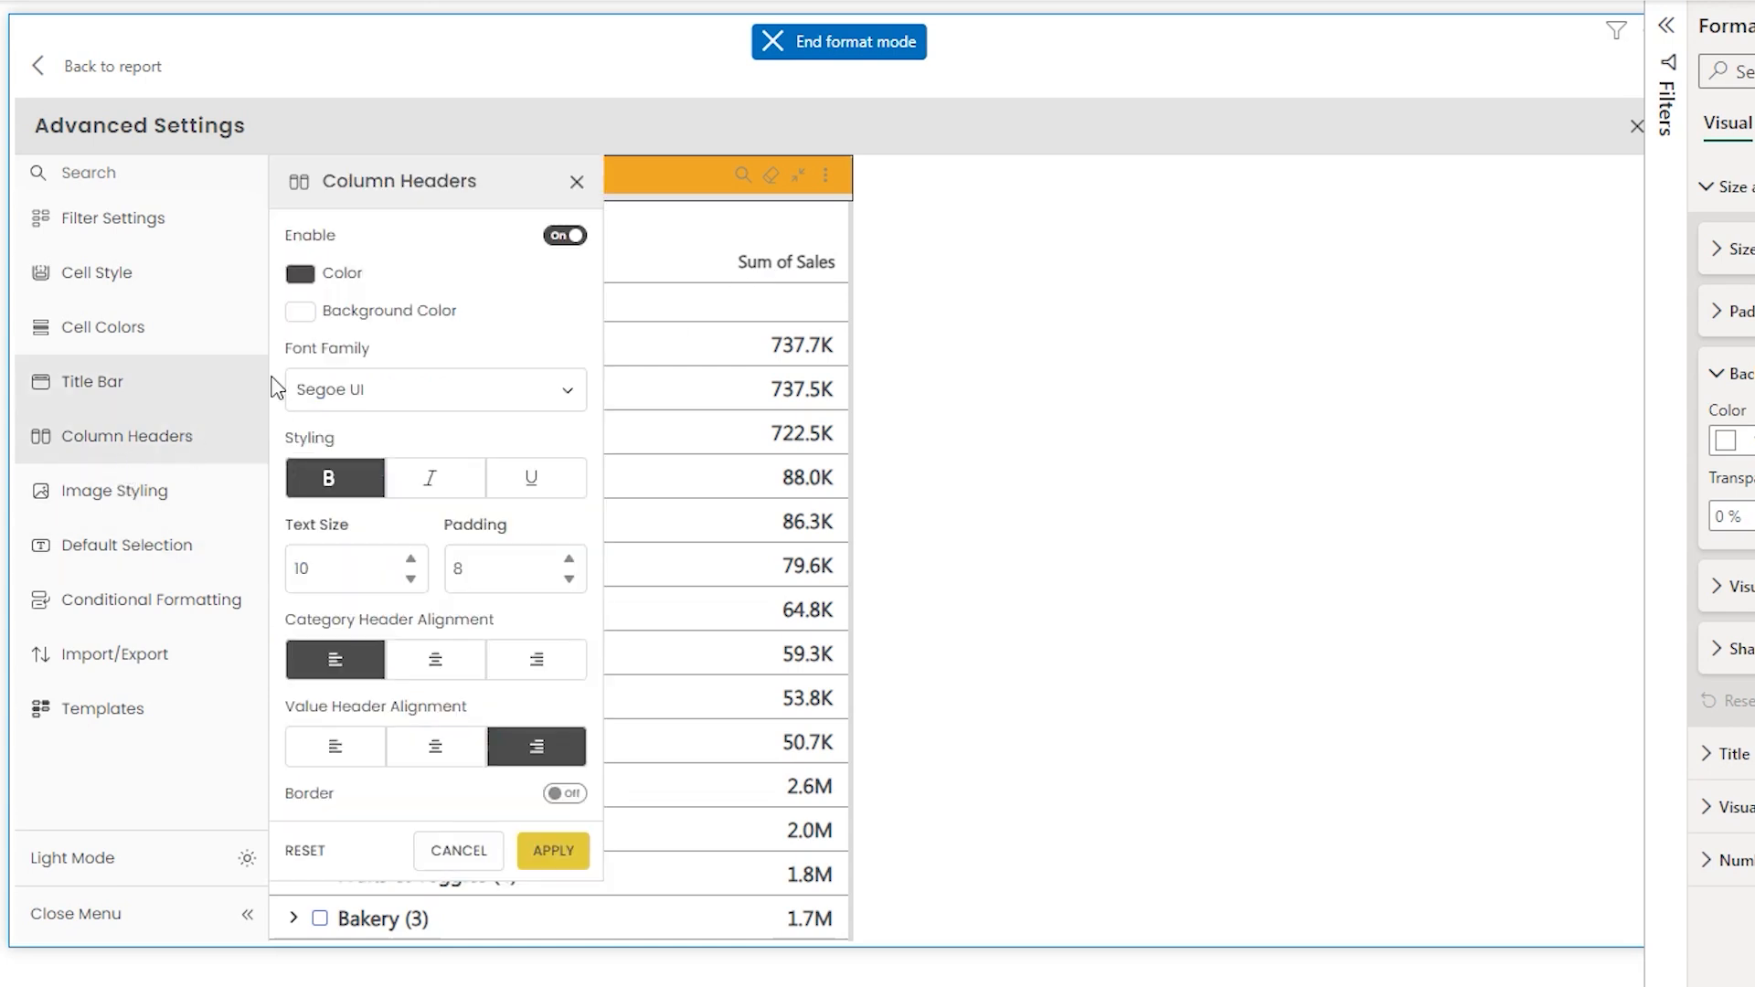
left_click(319, 320)
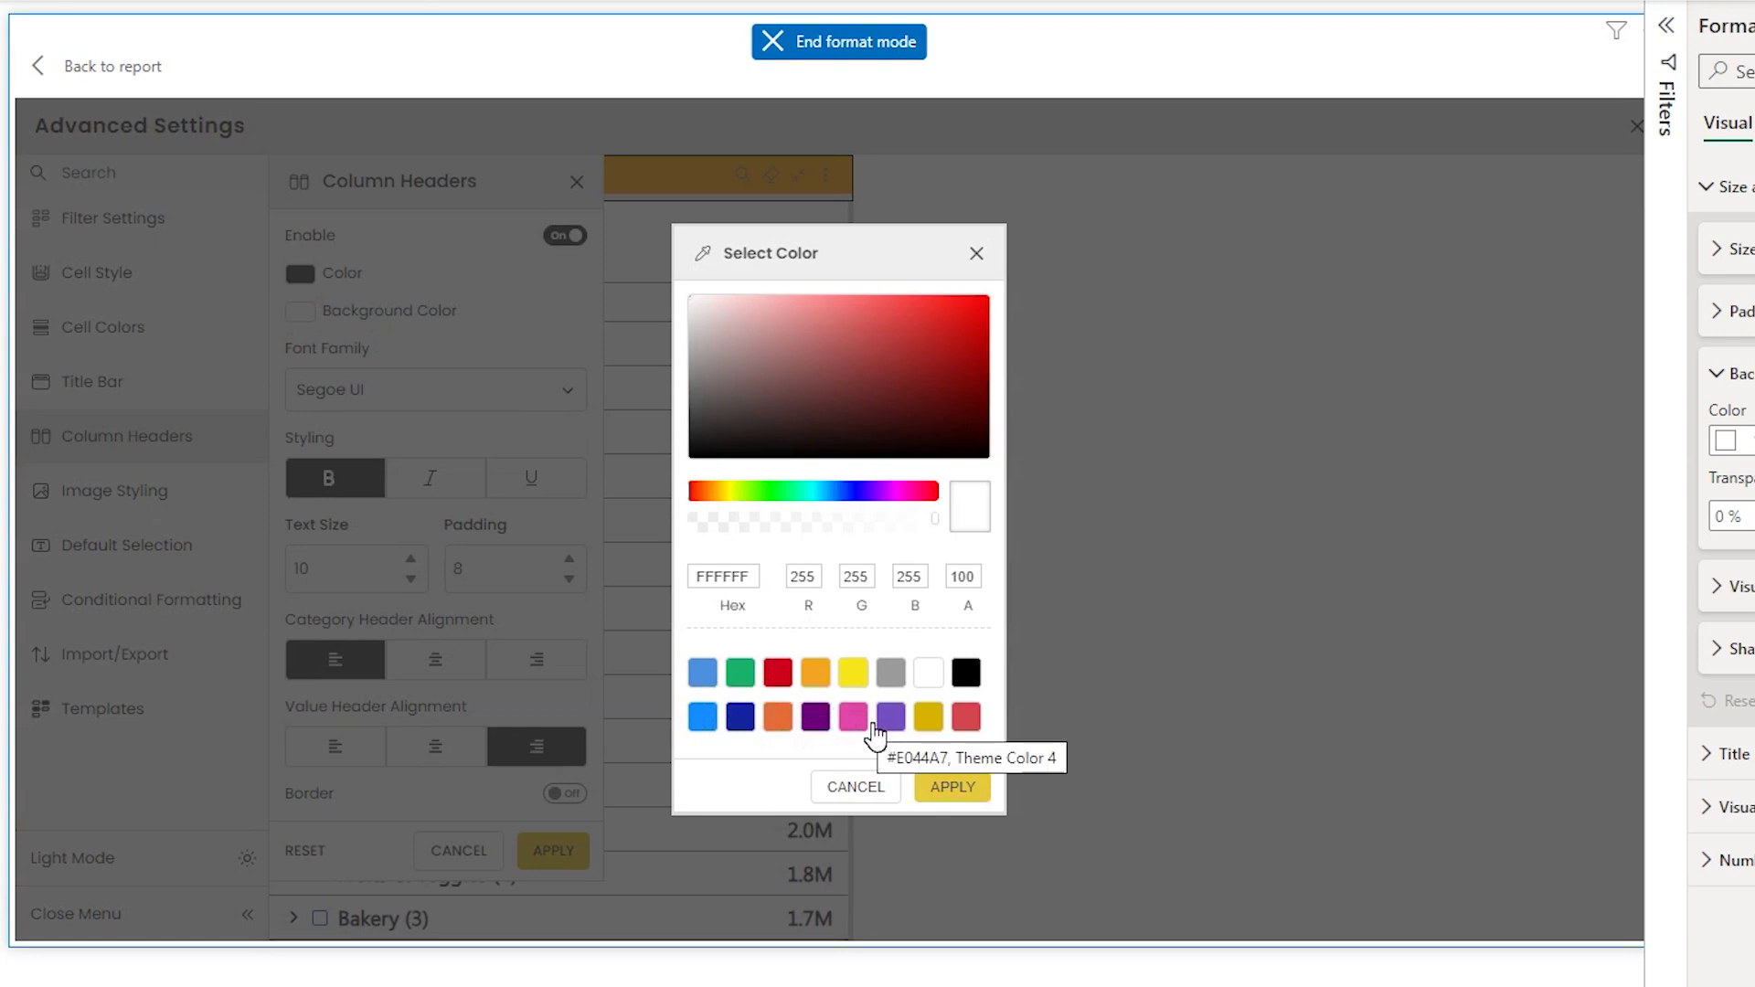
left_click(817, 674)
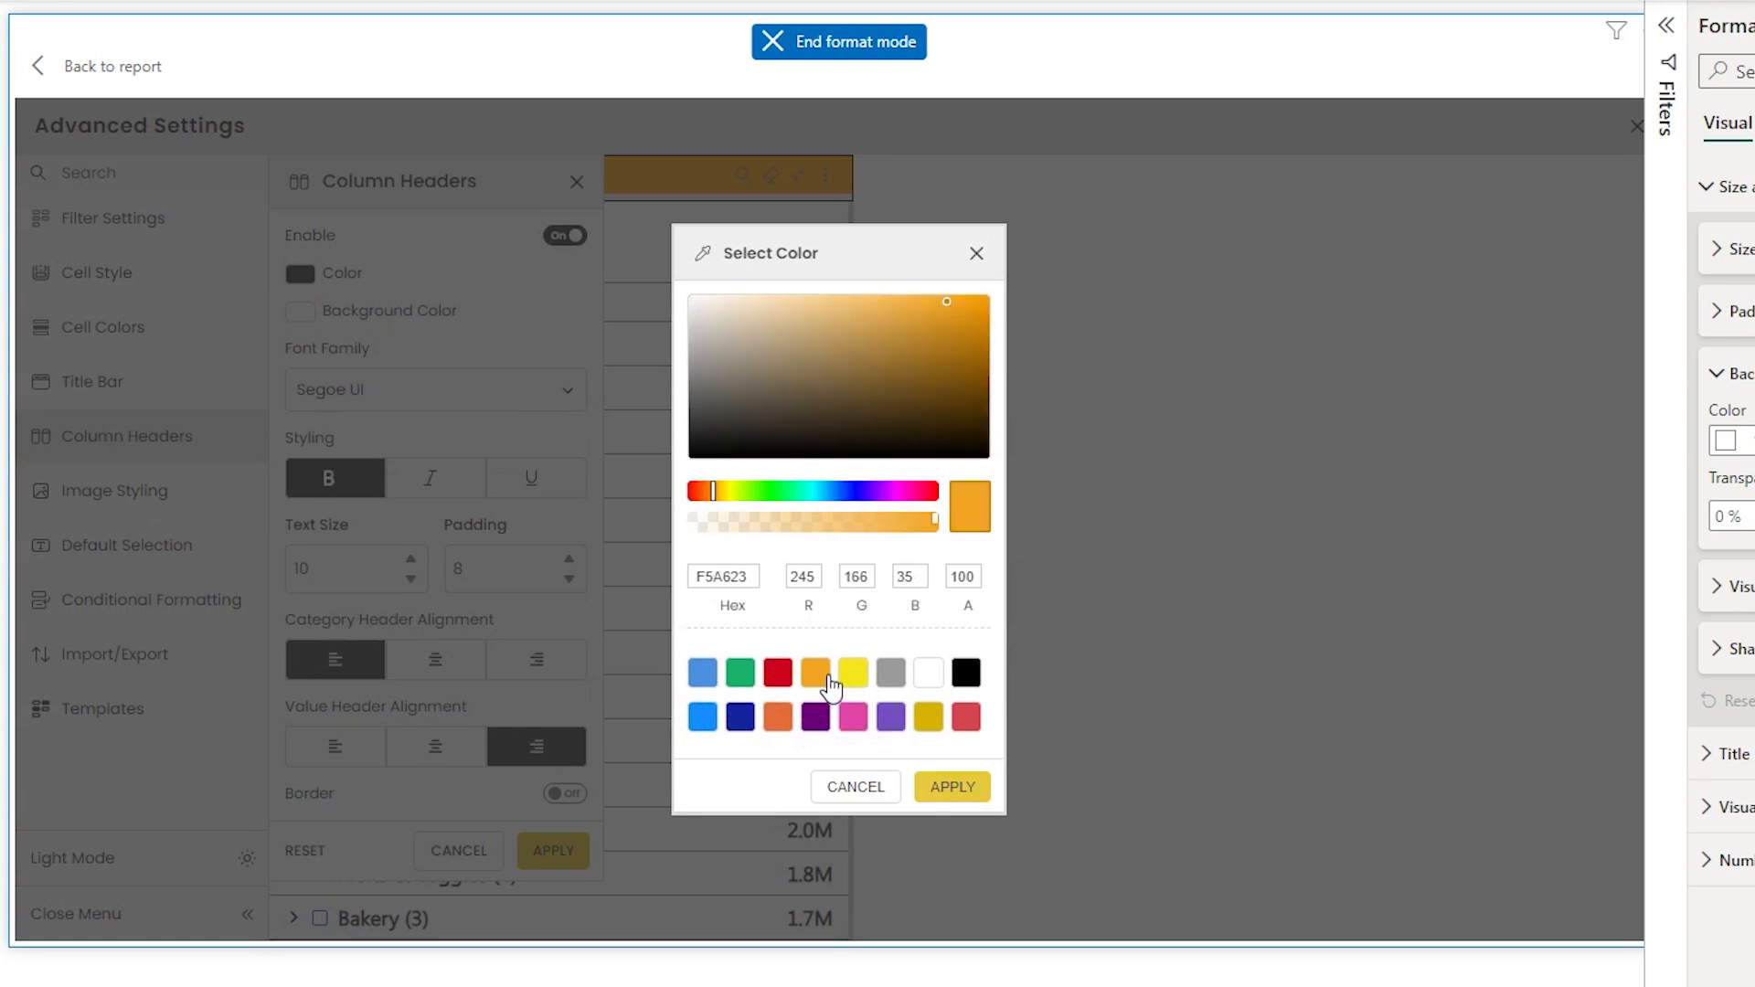
left_click(951, 788)
left_click(555, 848)
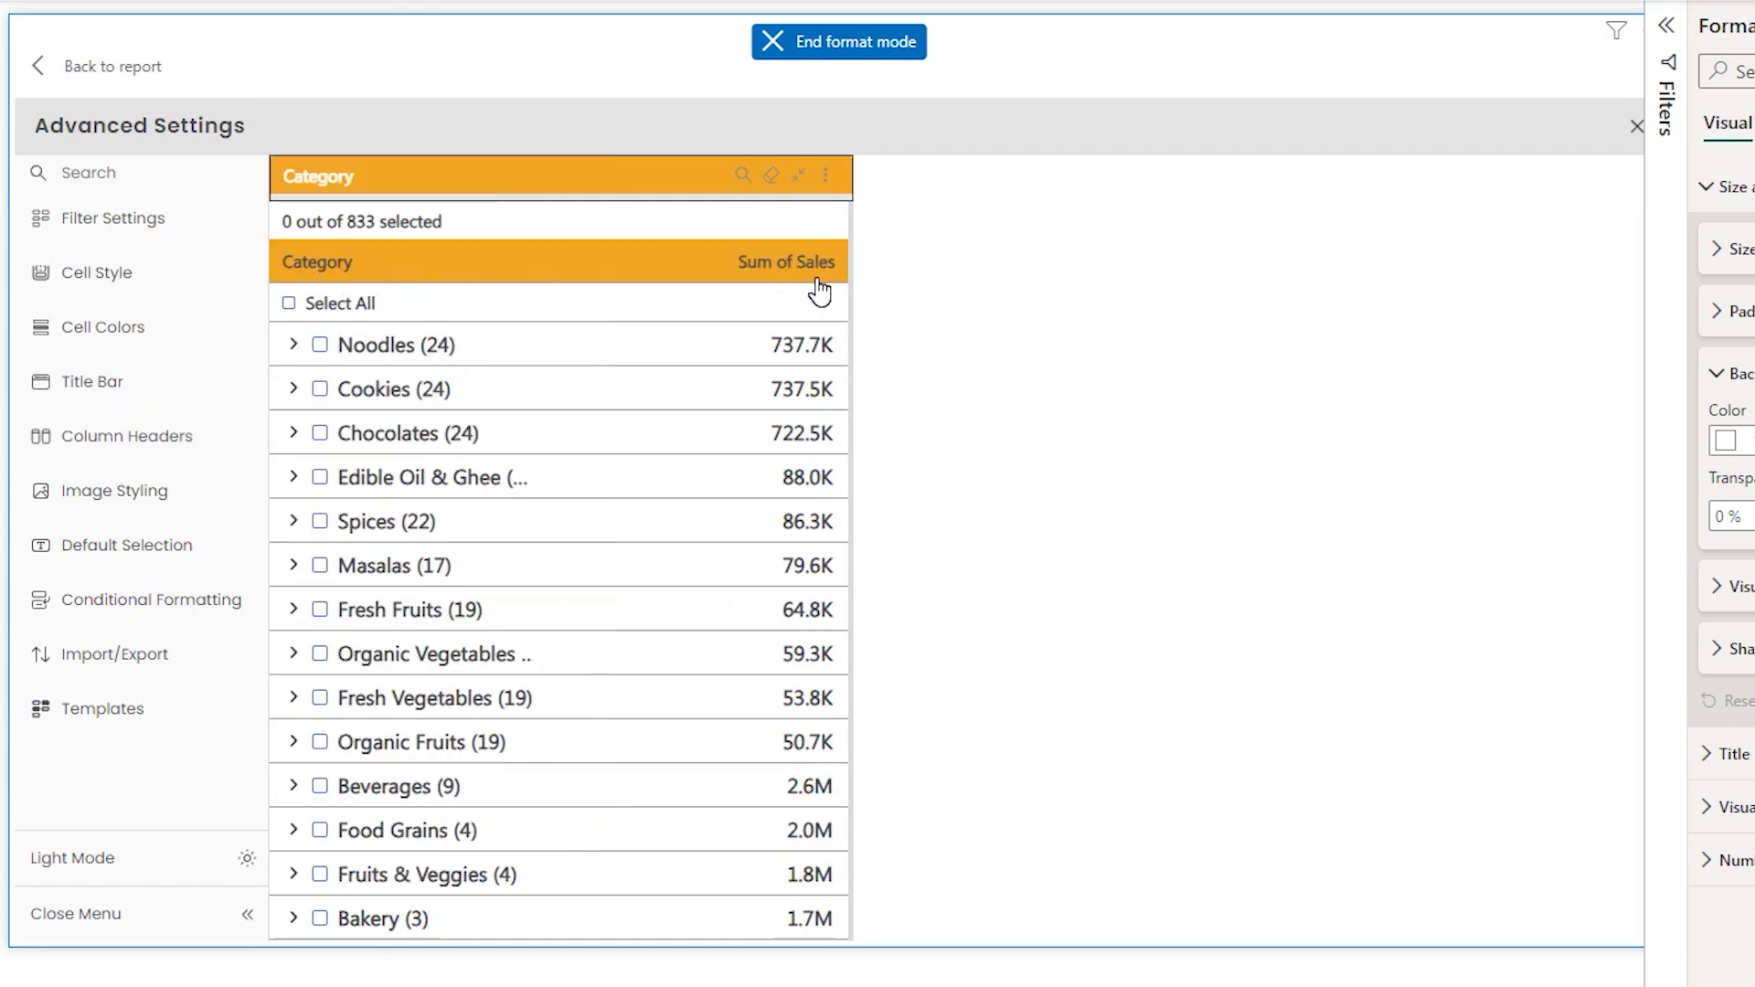
- Turn on the column header border and apply
left_click(162, 446)
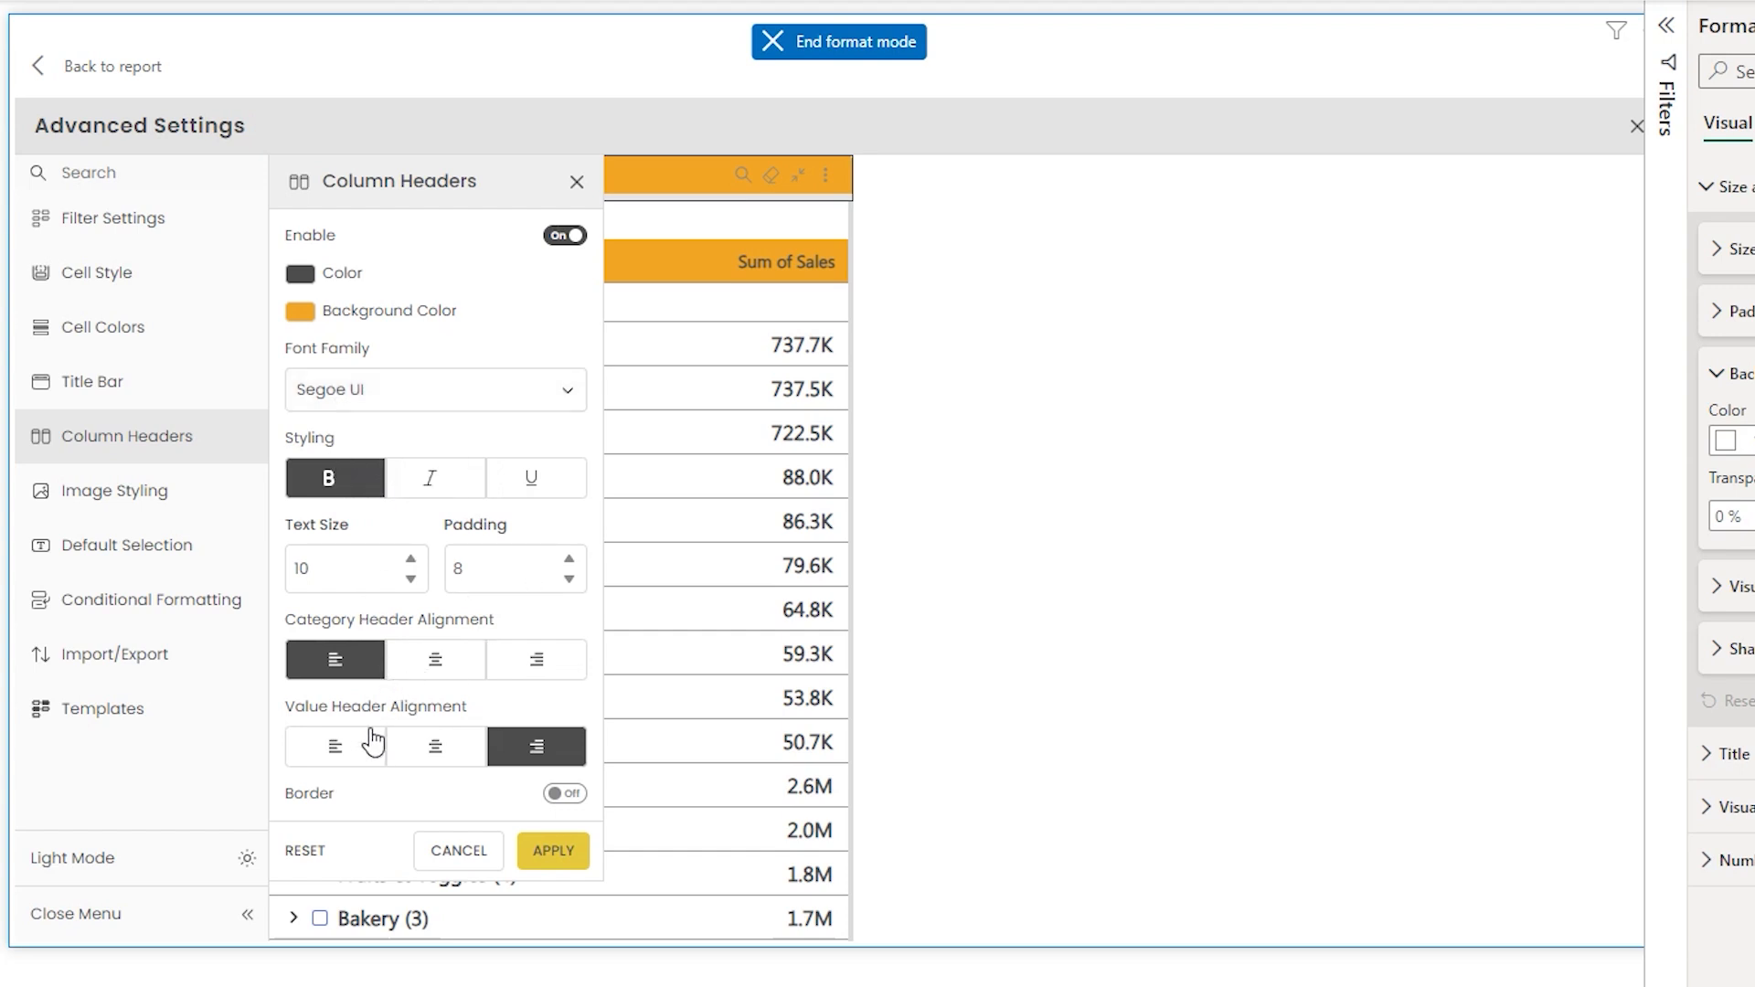
left_click(565, 794)
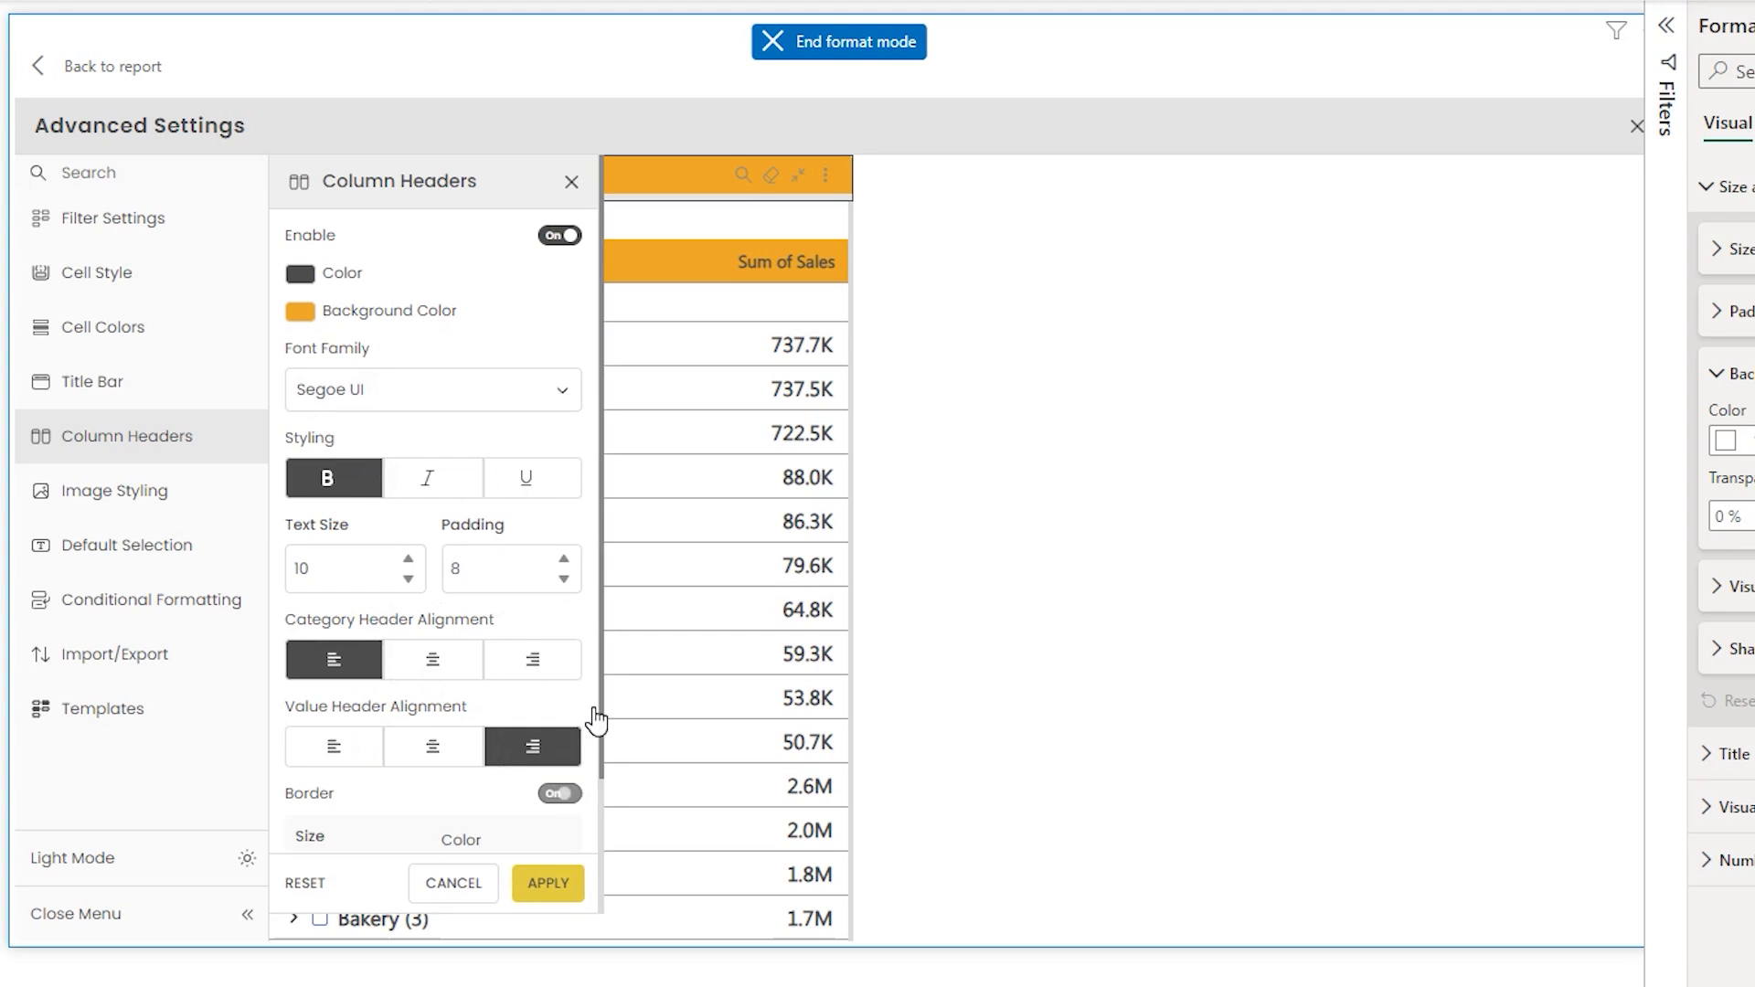
scroll(606, 645, "down", 1)
left_click(544, 880)
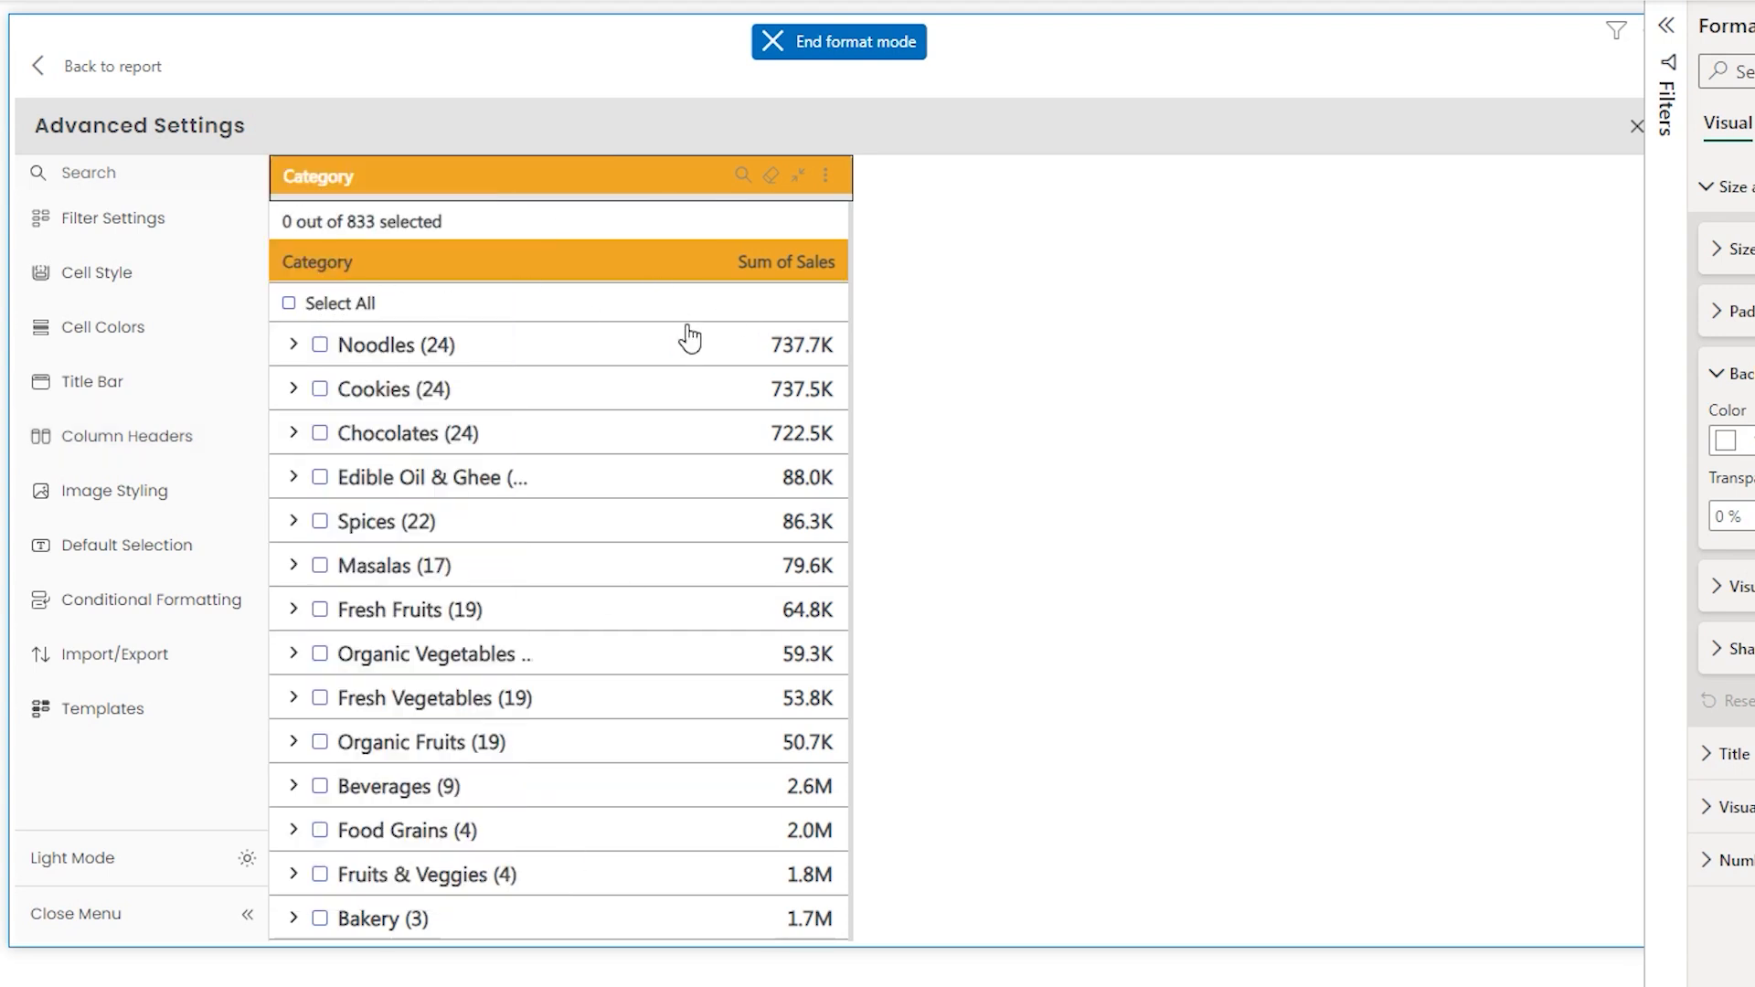
- Add the Display Image field to the visual's Image Data well
left_click(193, 448)
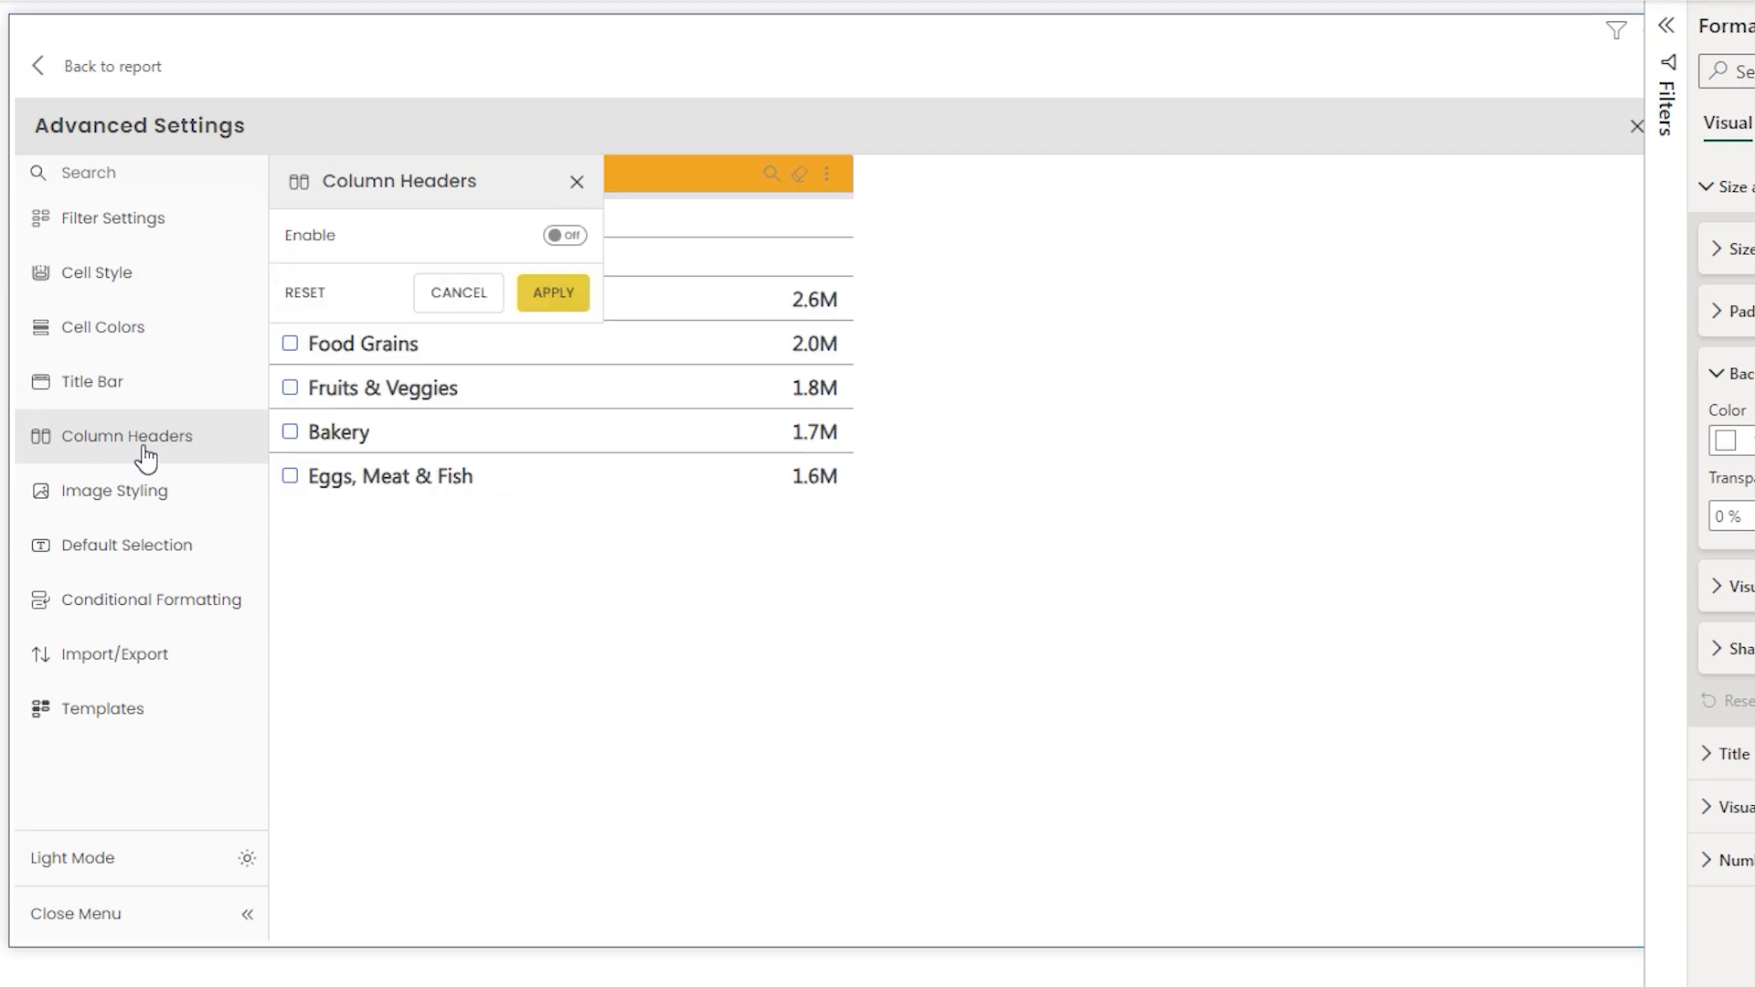
left_click(135, 502)
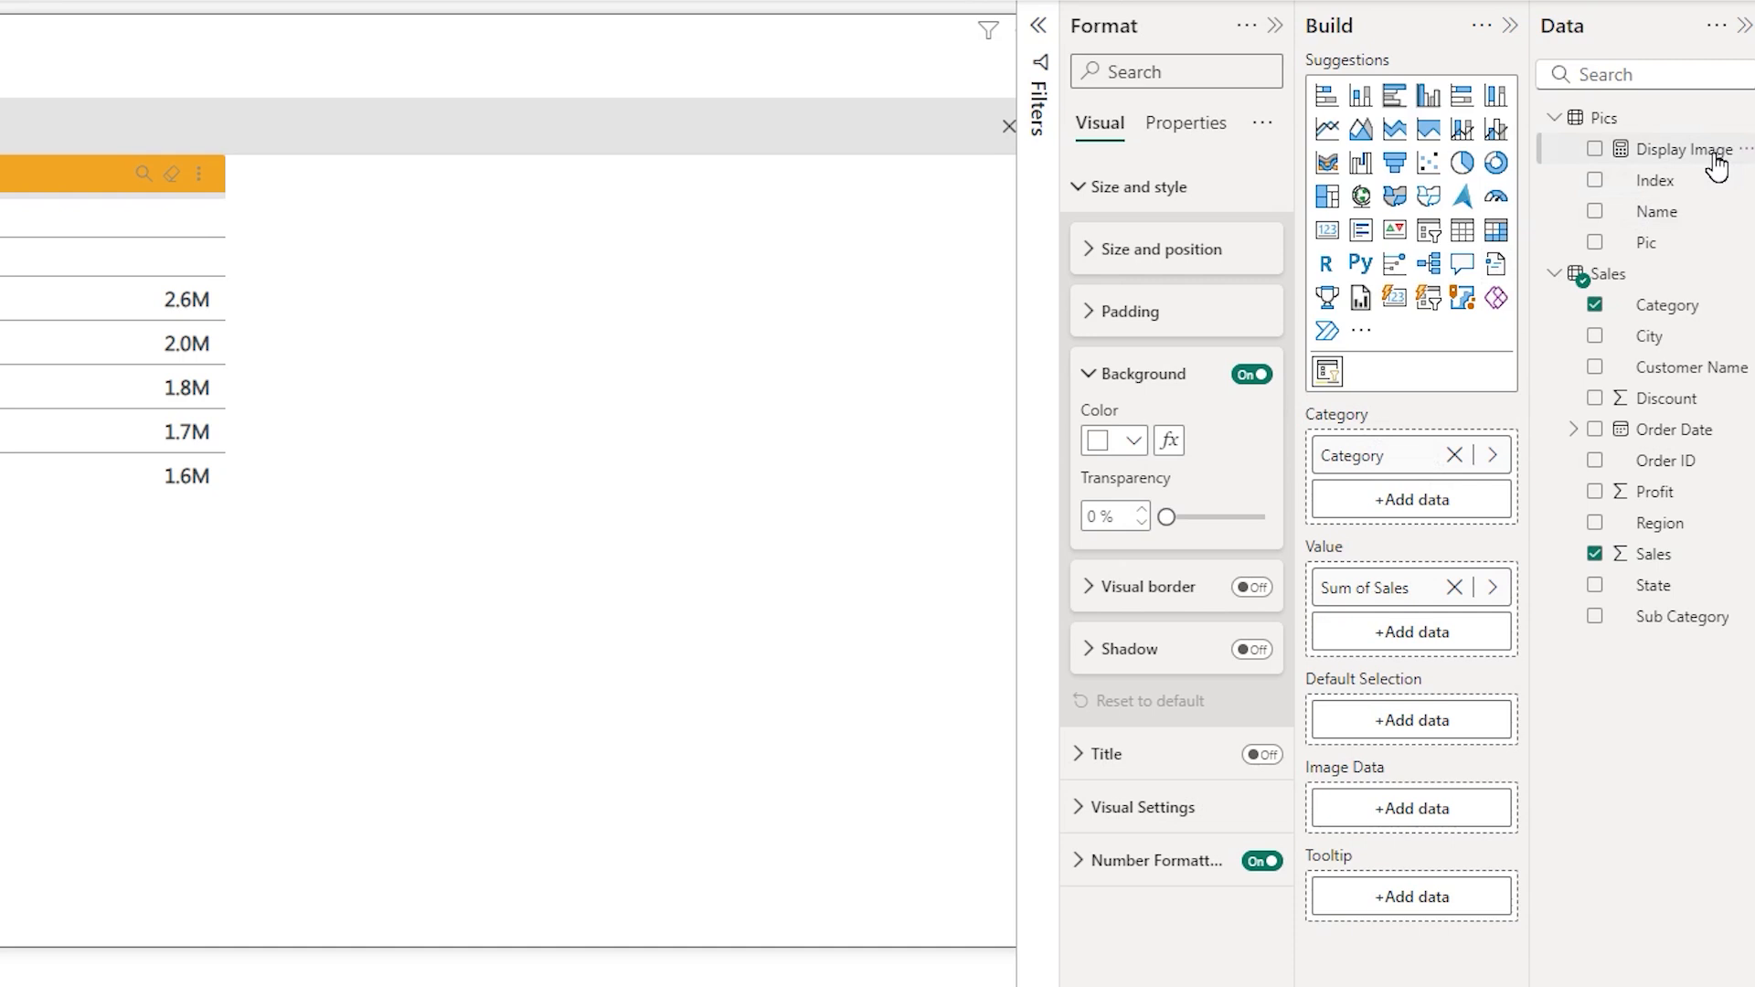
left_click_drag(1715, 159, 1443, 825)
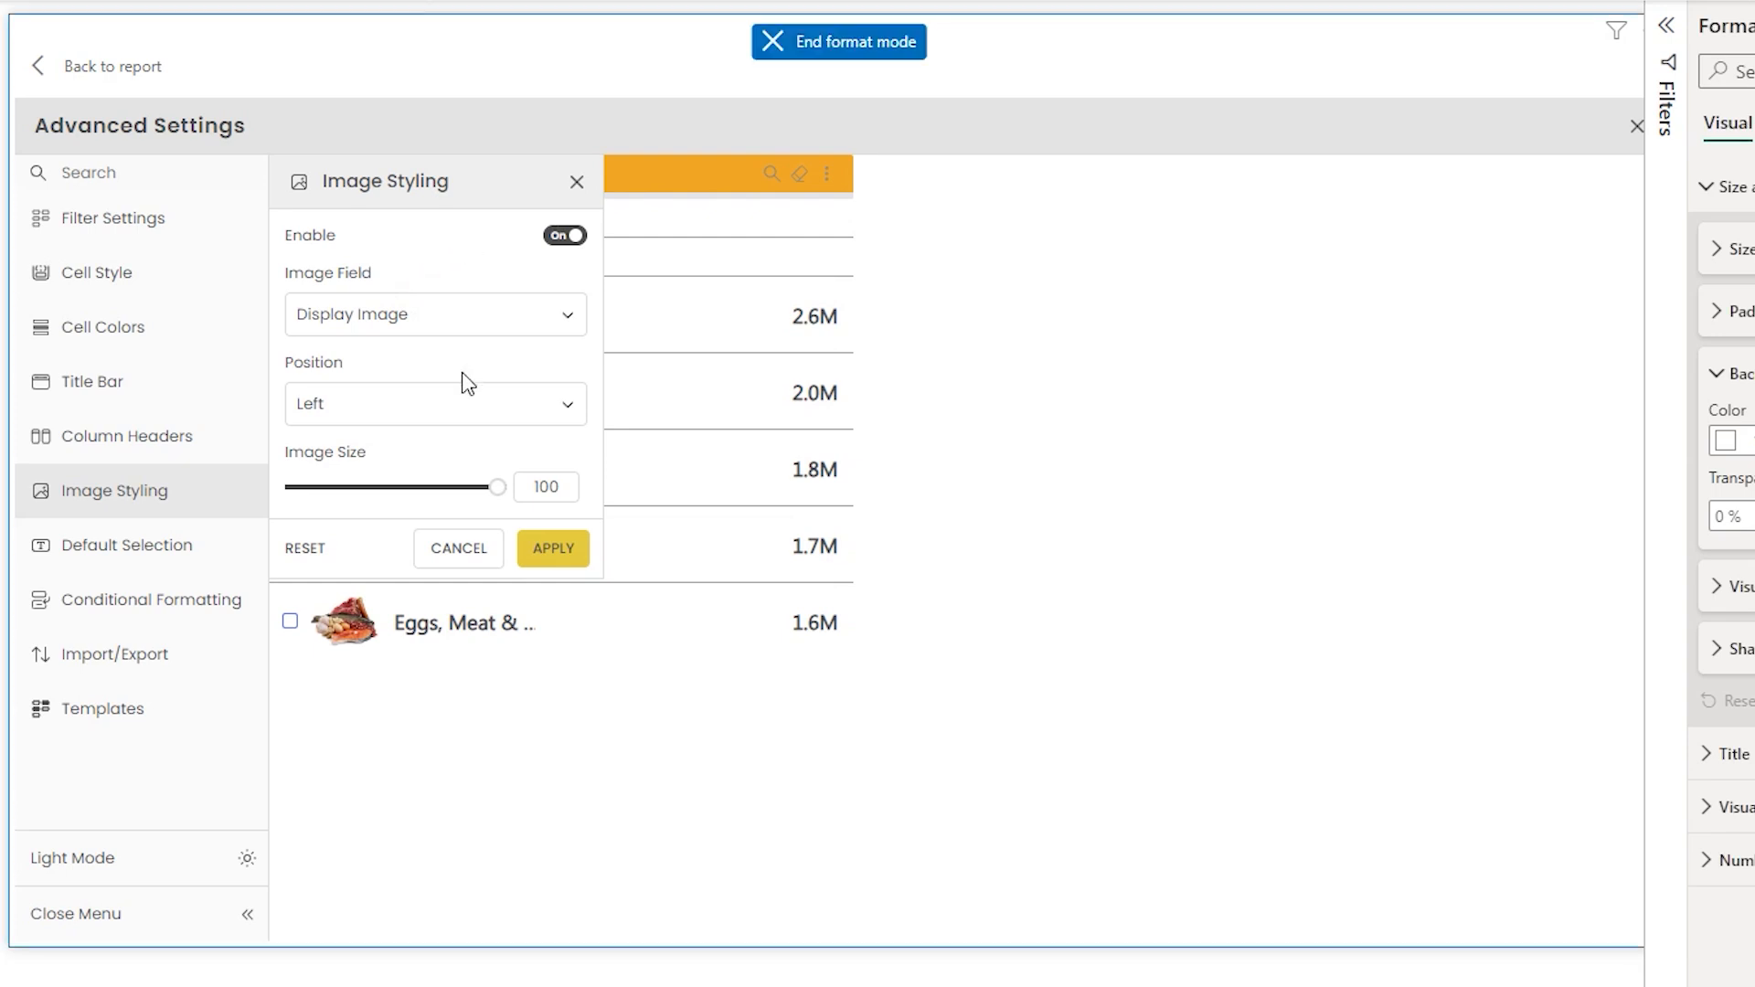
- Keep the image position at Left and apply the Image Styling settings
left_click(453, 403)
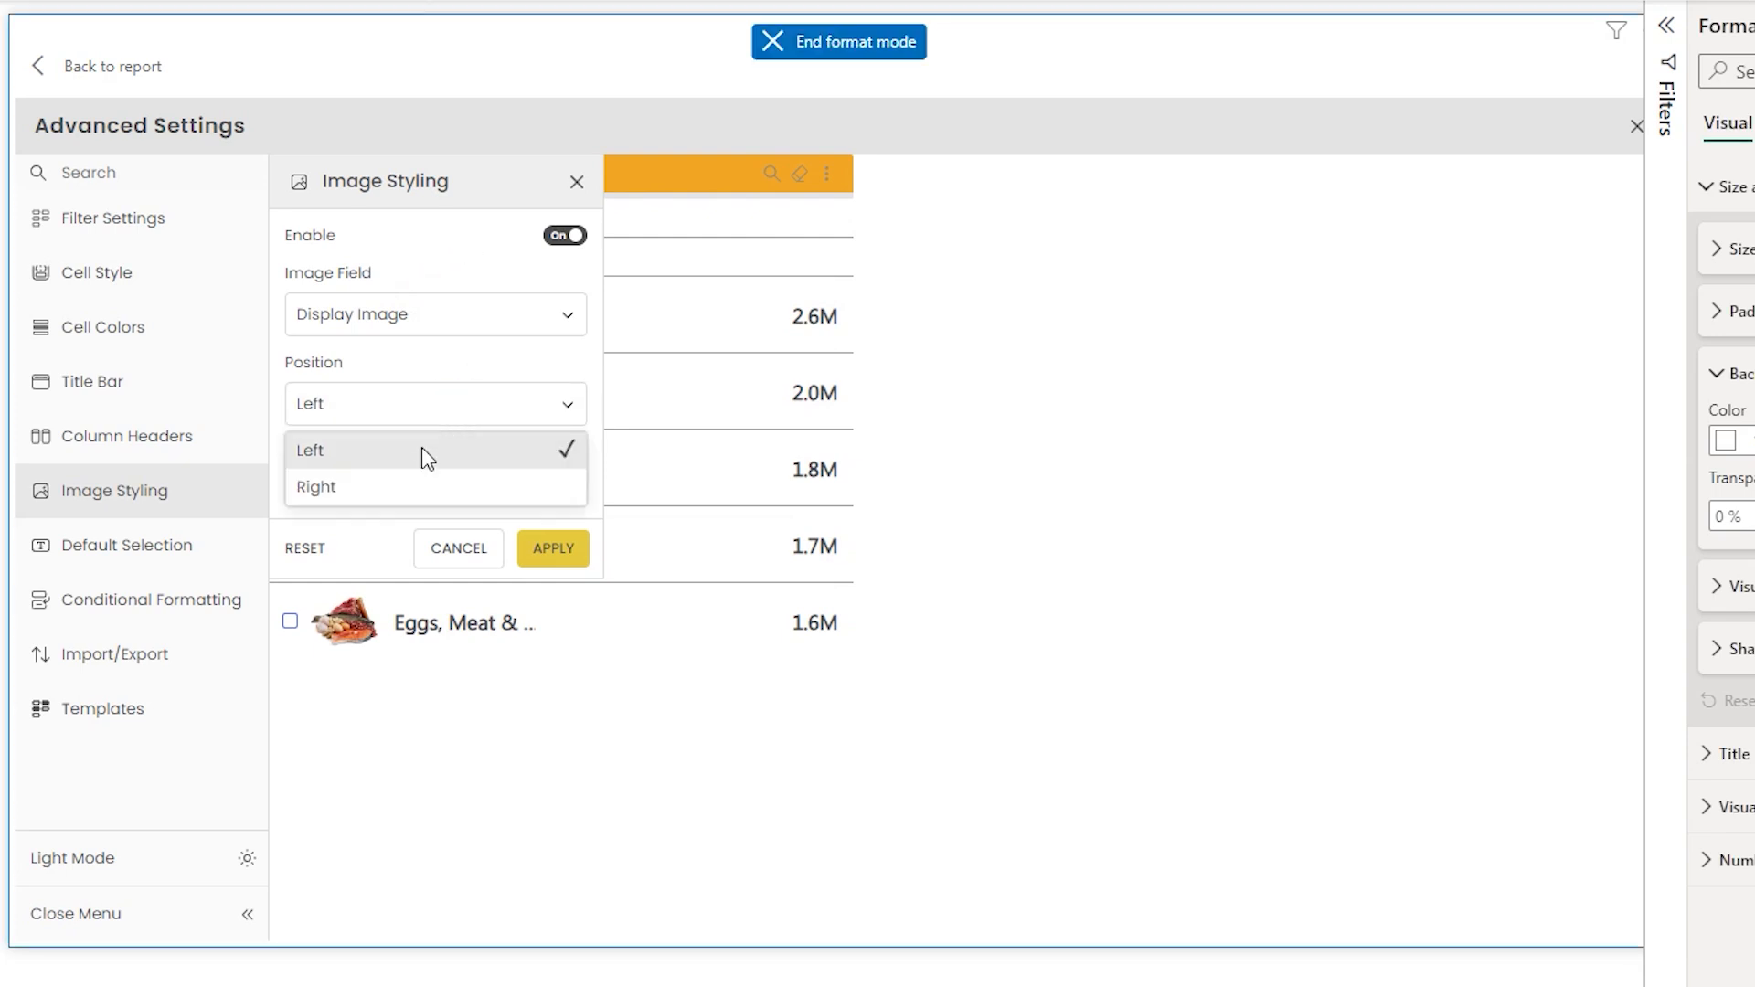
left_click(431, 392)
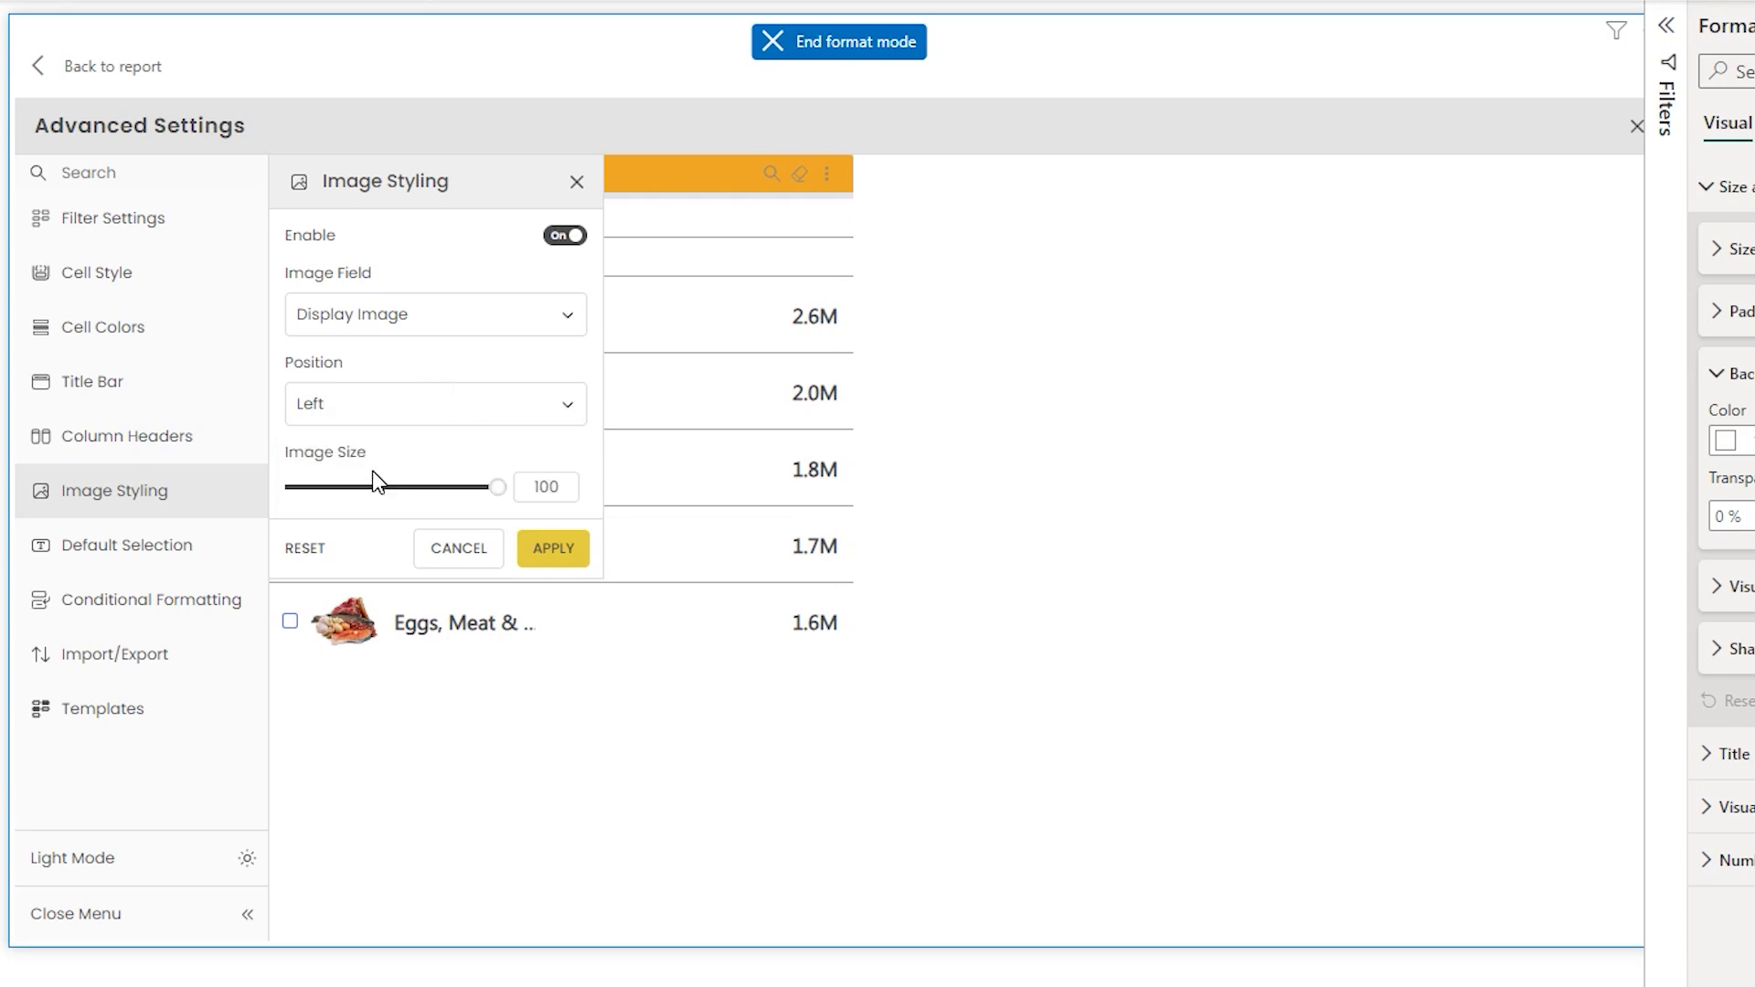
left_click(554, 548)
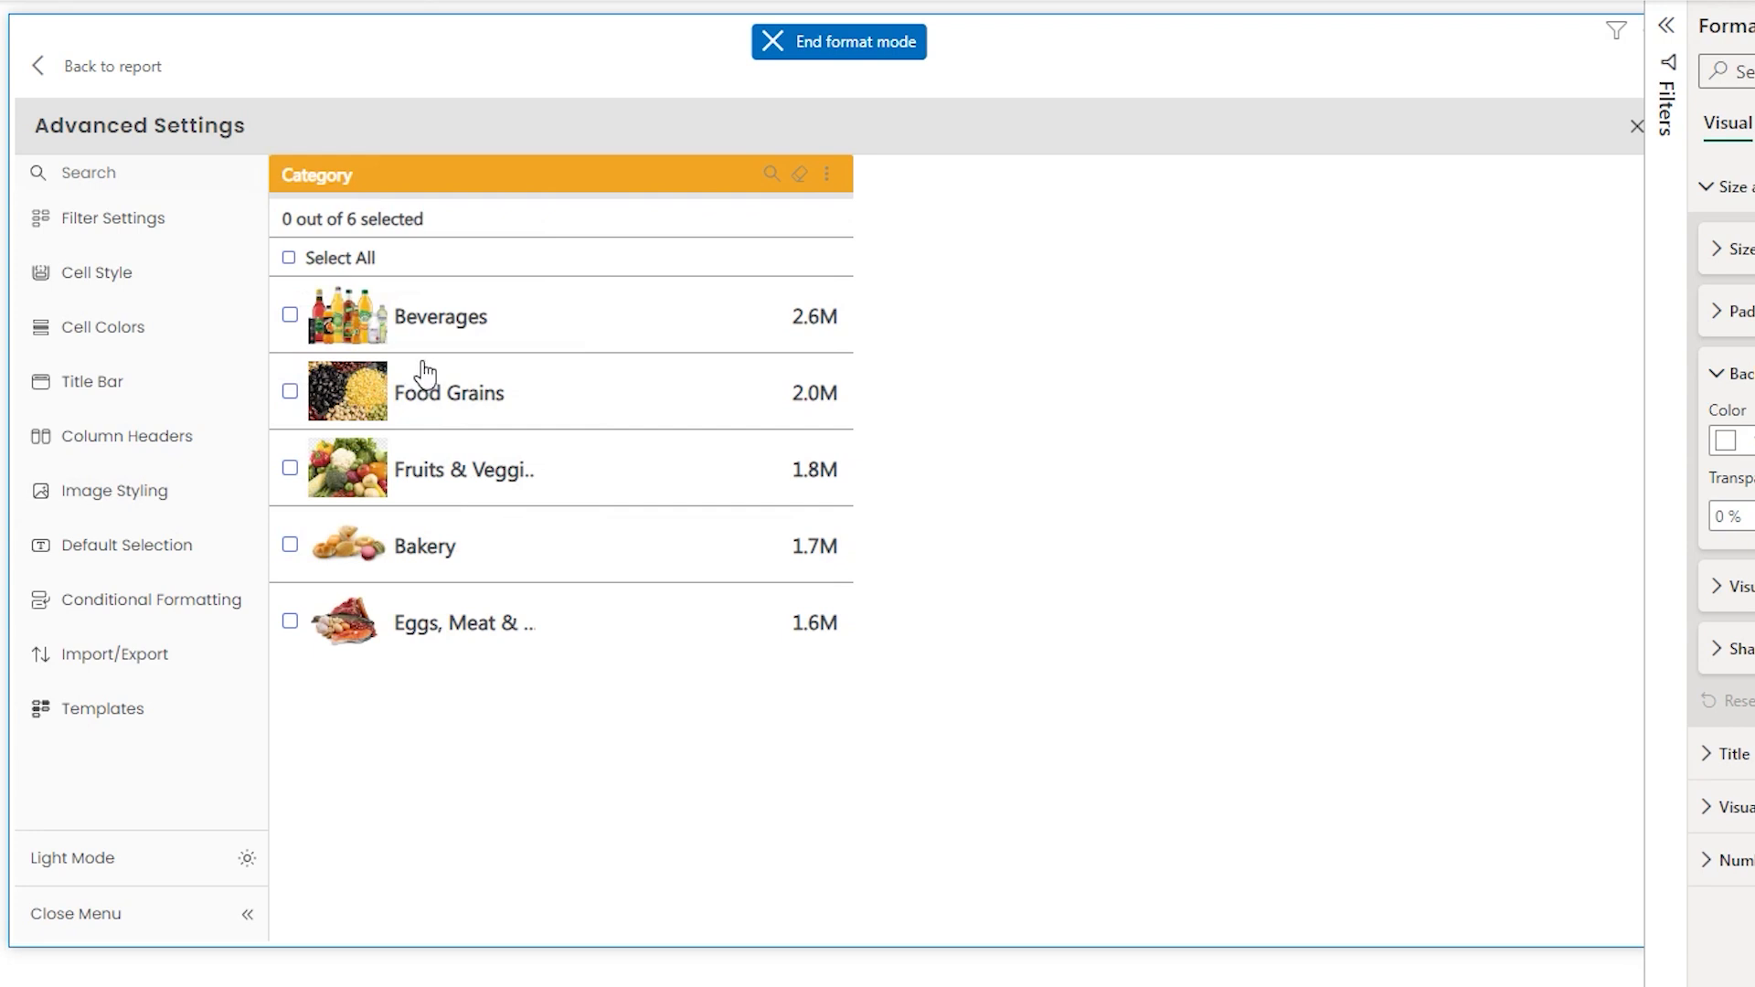
- Reduce the image size to 51 and apply
left_click(169, 488)
left_click_drag(497, 488, 403, 505)
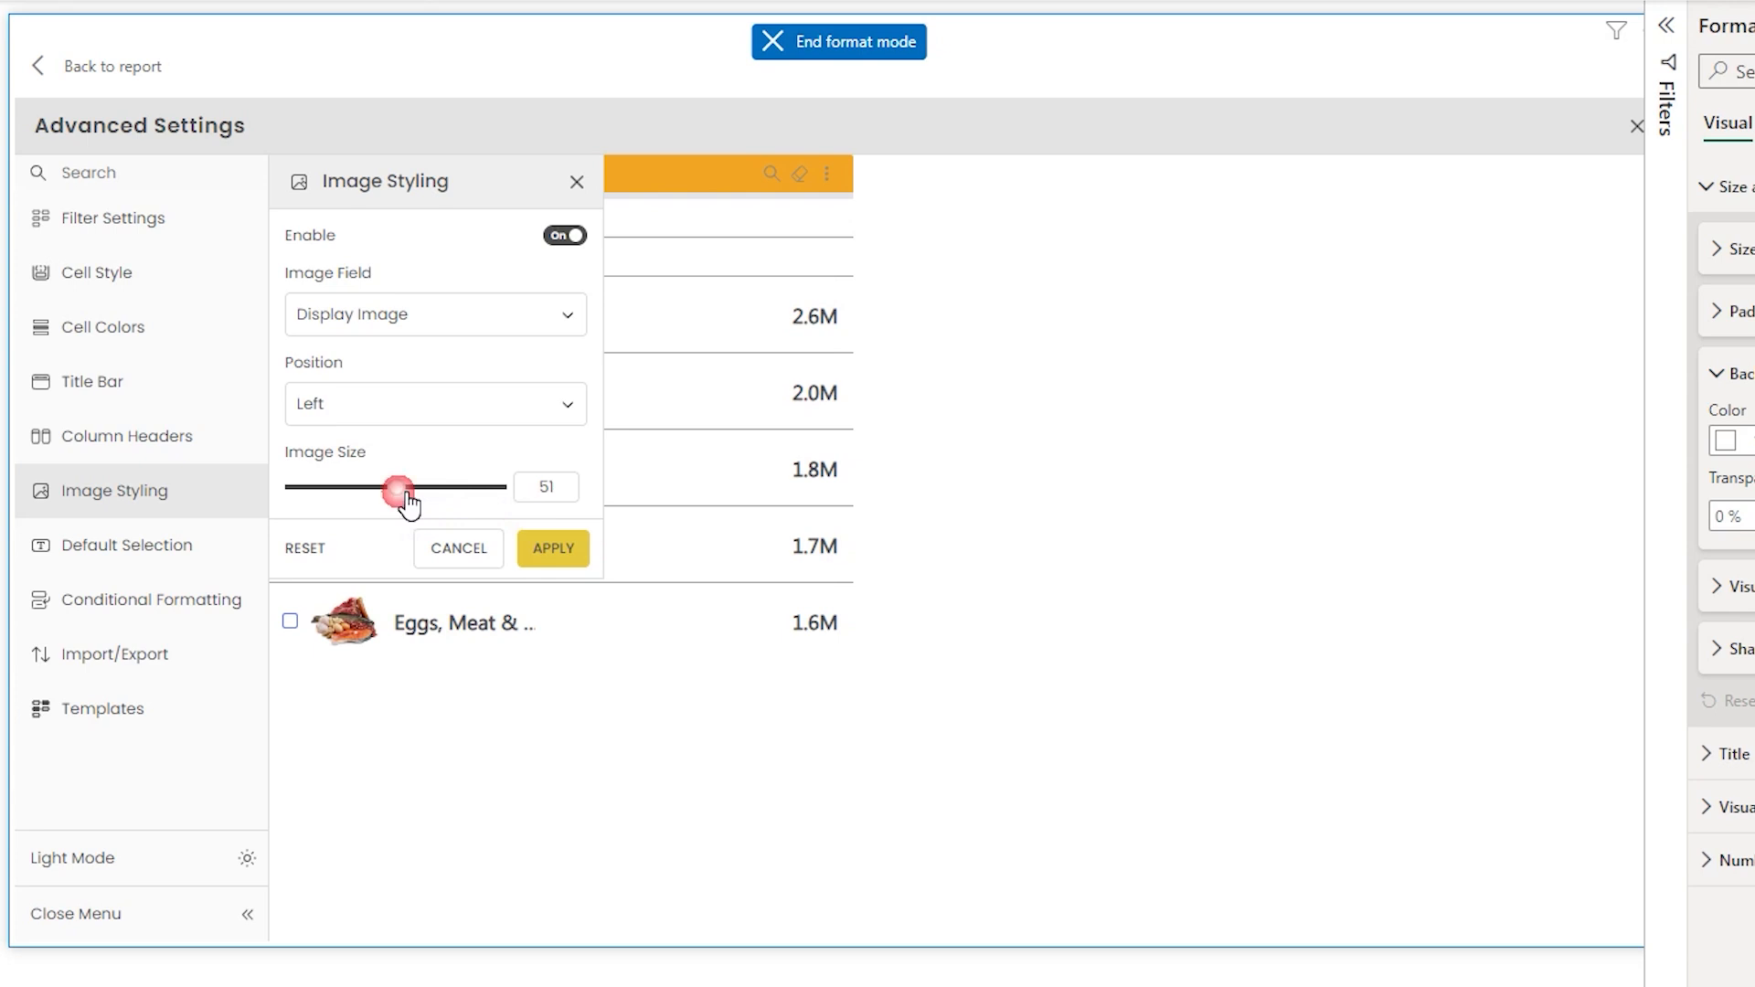
left_click(554, 548)
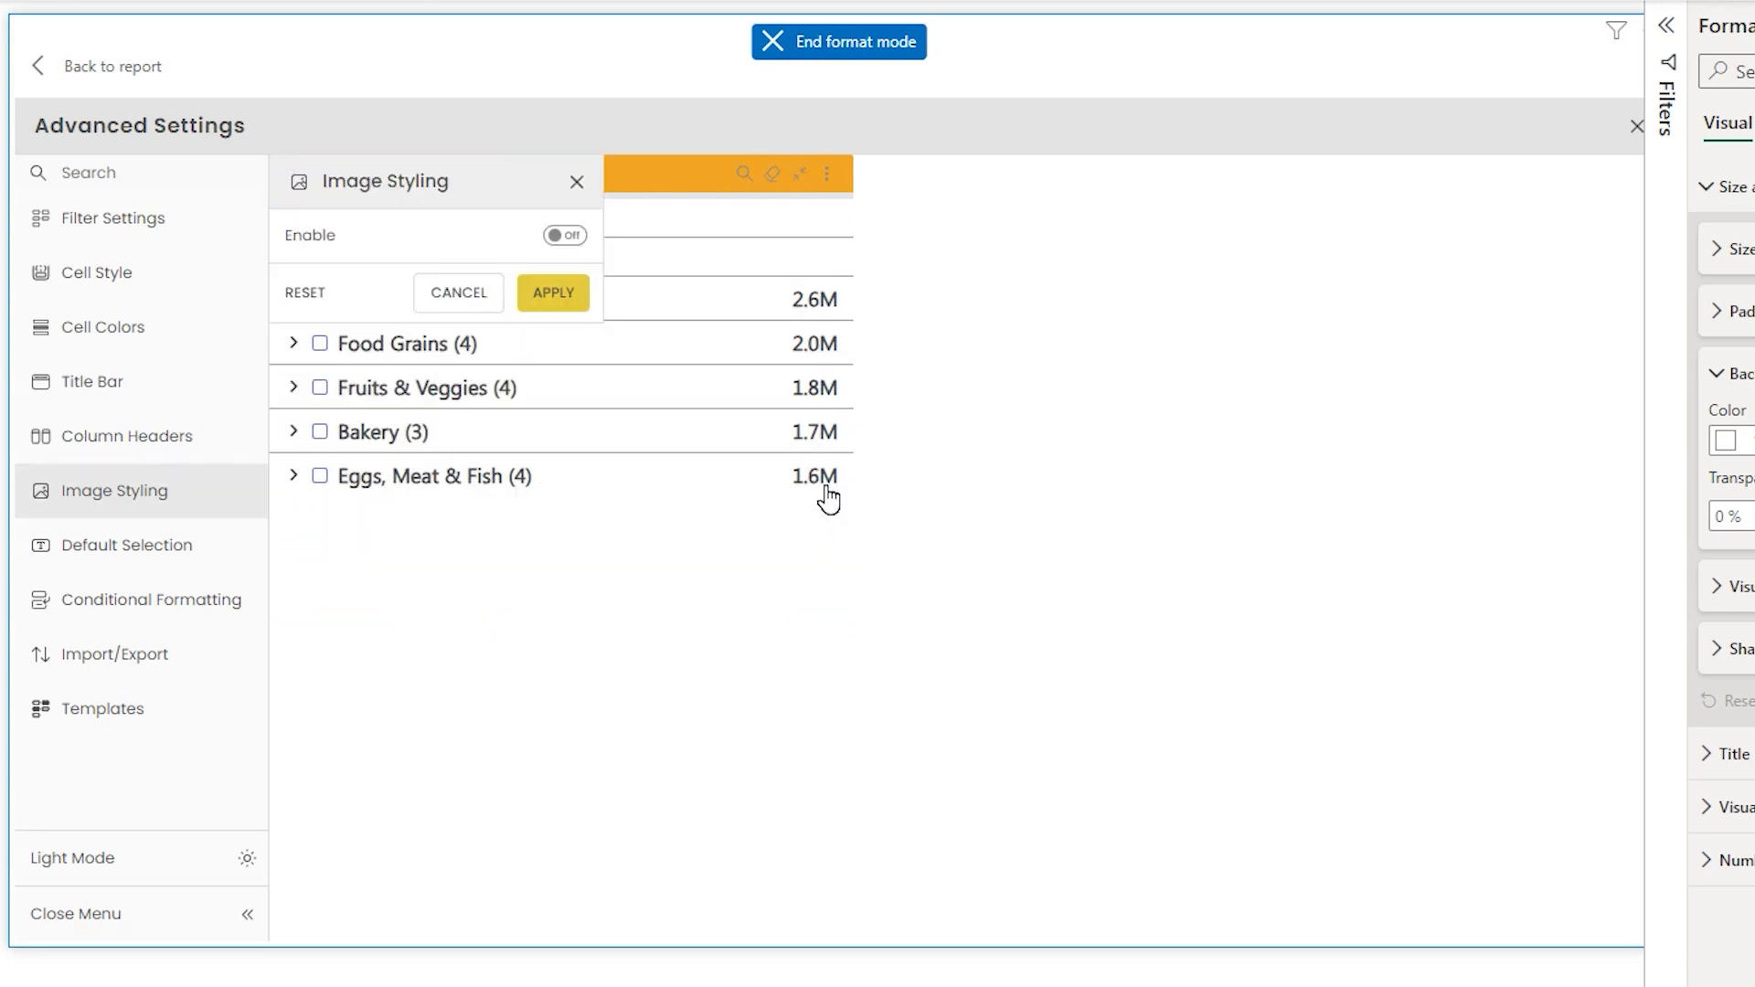
- Enable a Fixed default selection at the Category level with the value Beverages, then apply
left_click(128, 565)
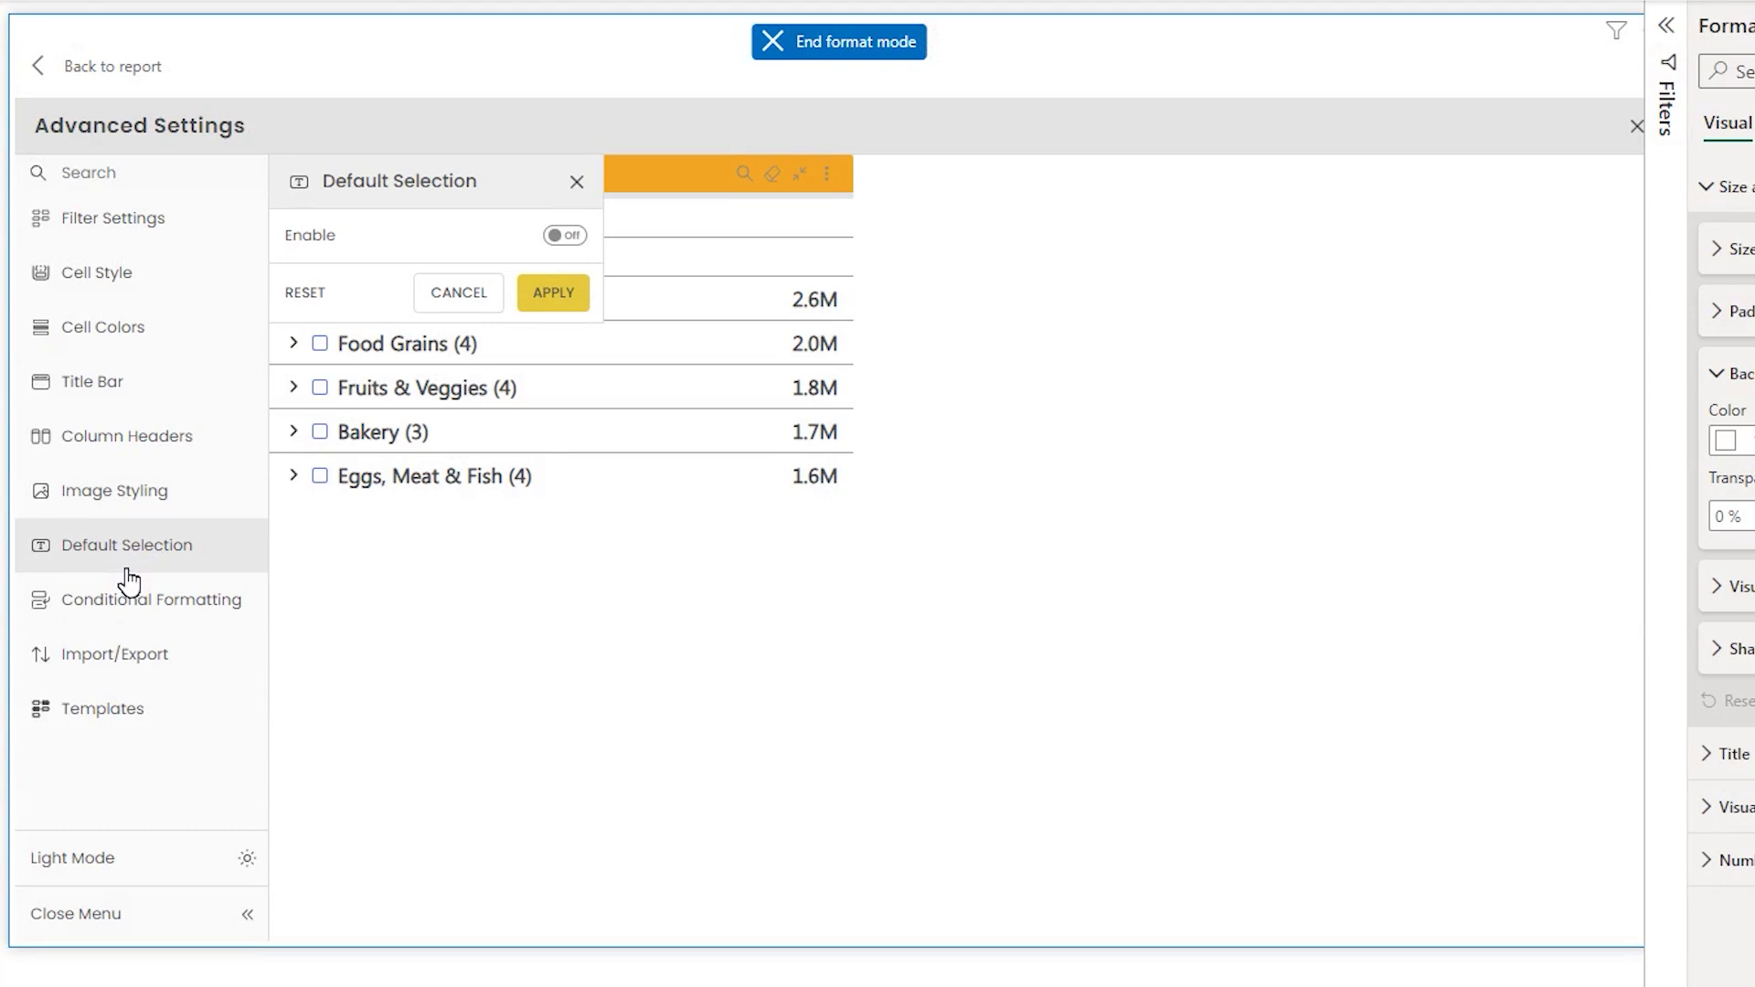
left_click(562, 236)
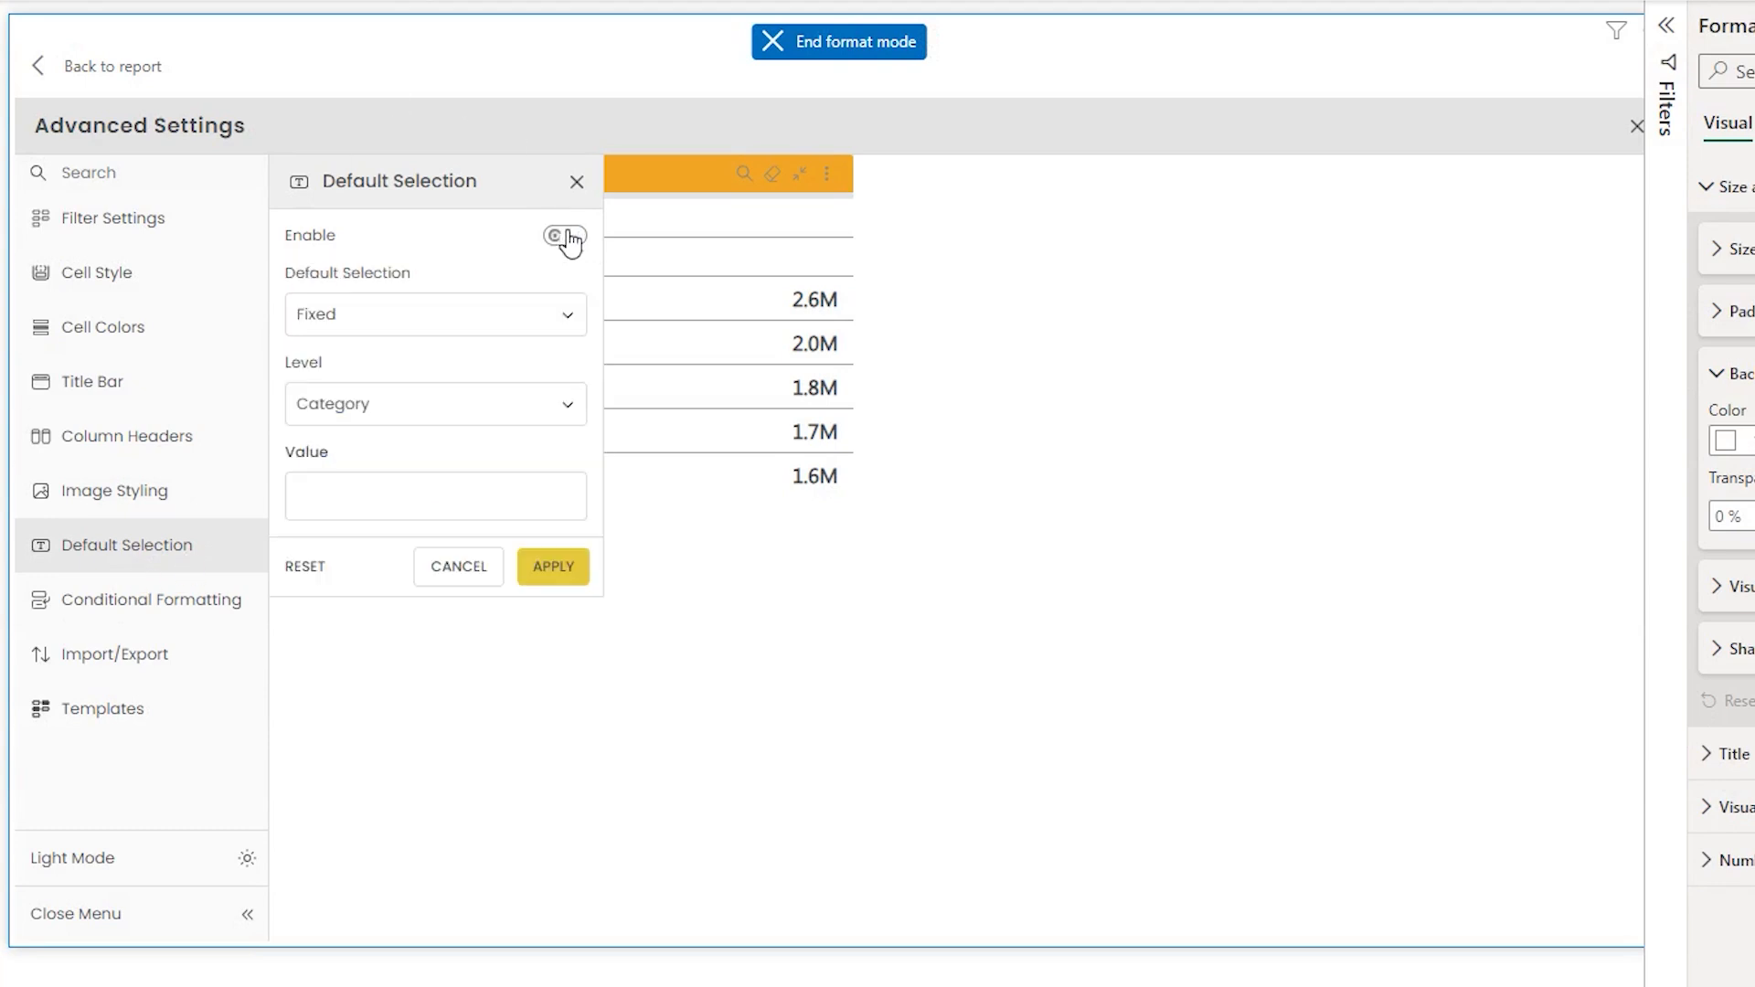
left_click(448, 311)
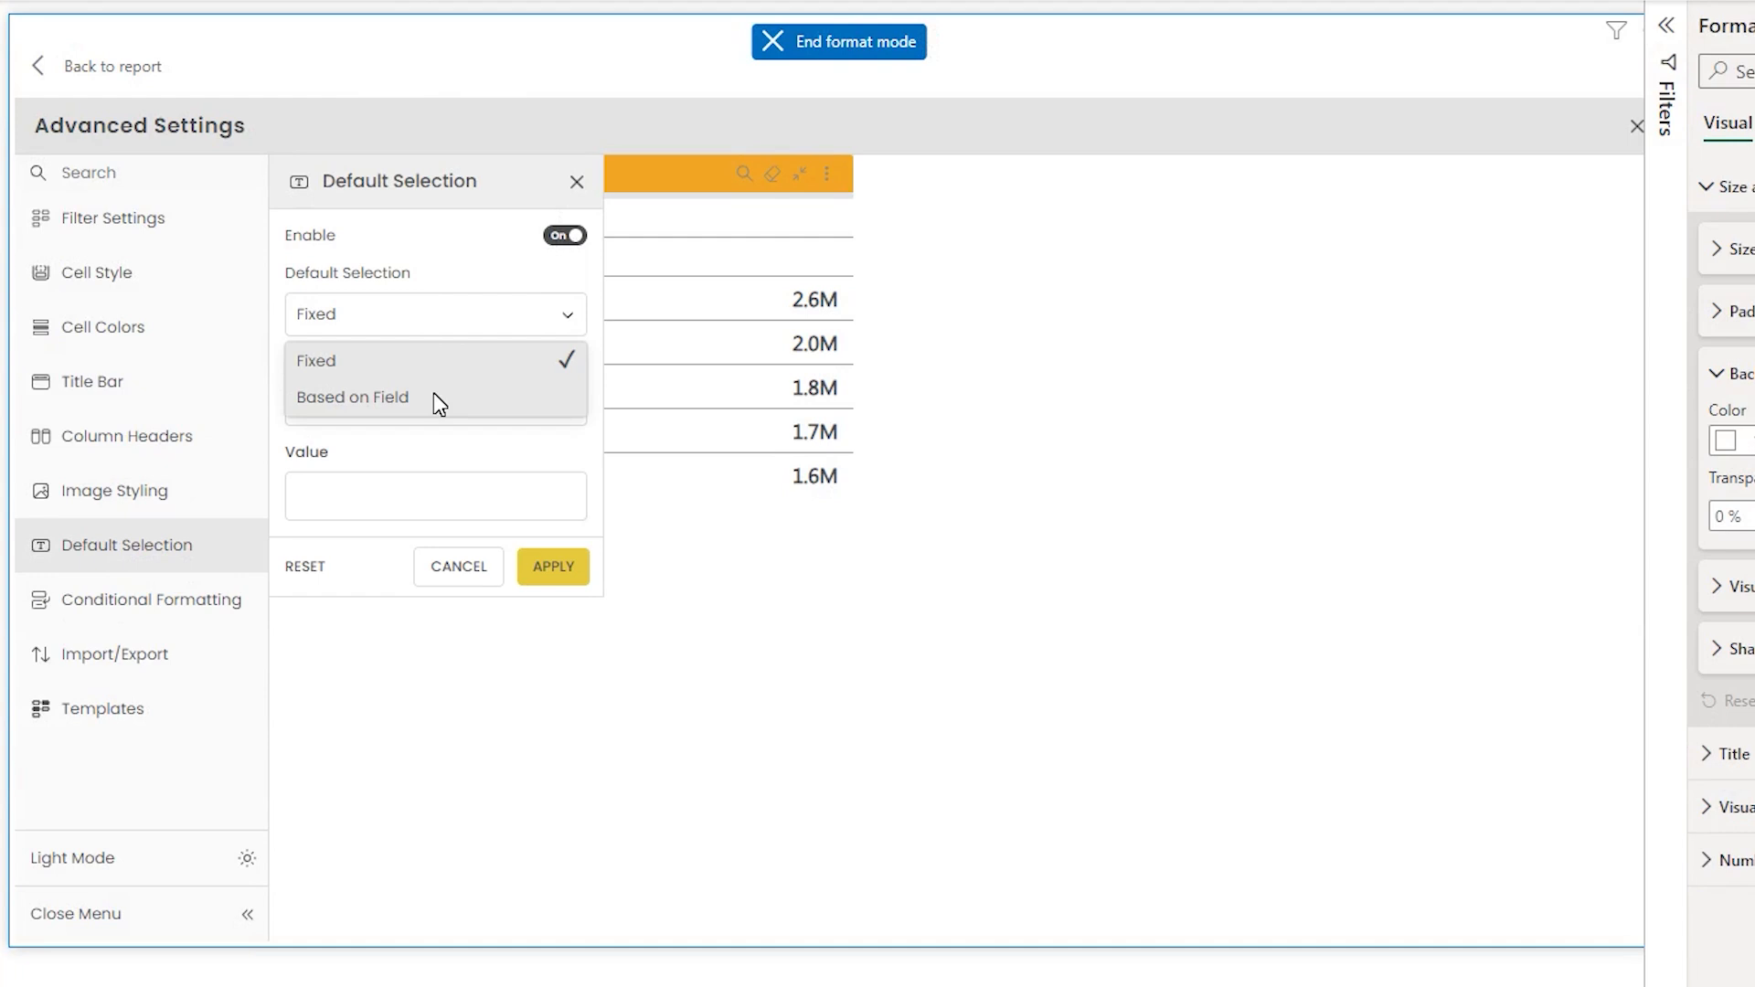
left_click(406, 361)
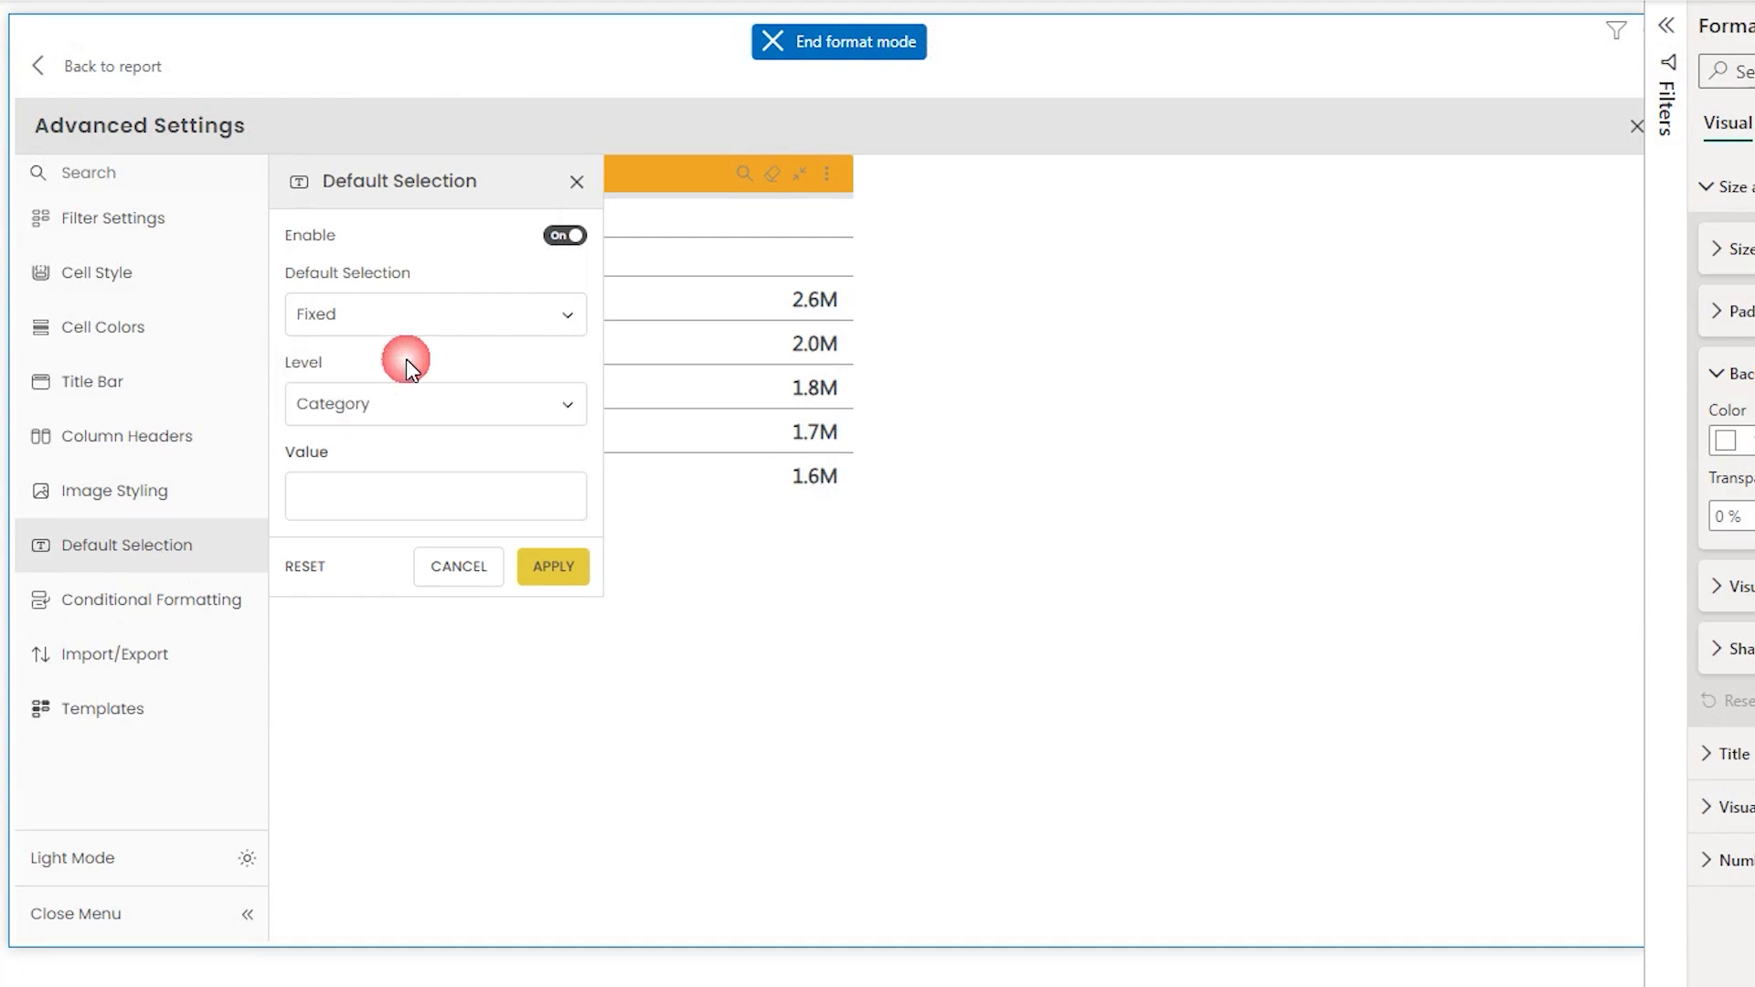
left_click(409, 416)
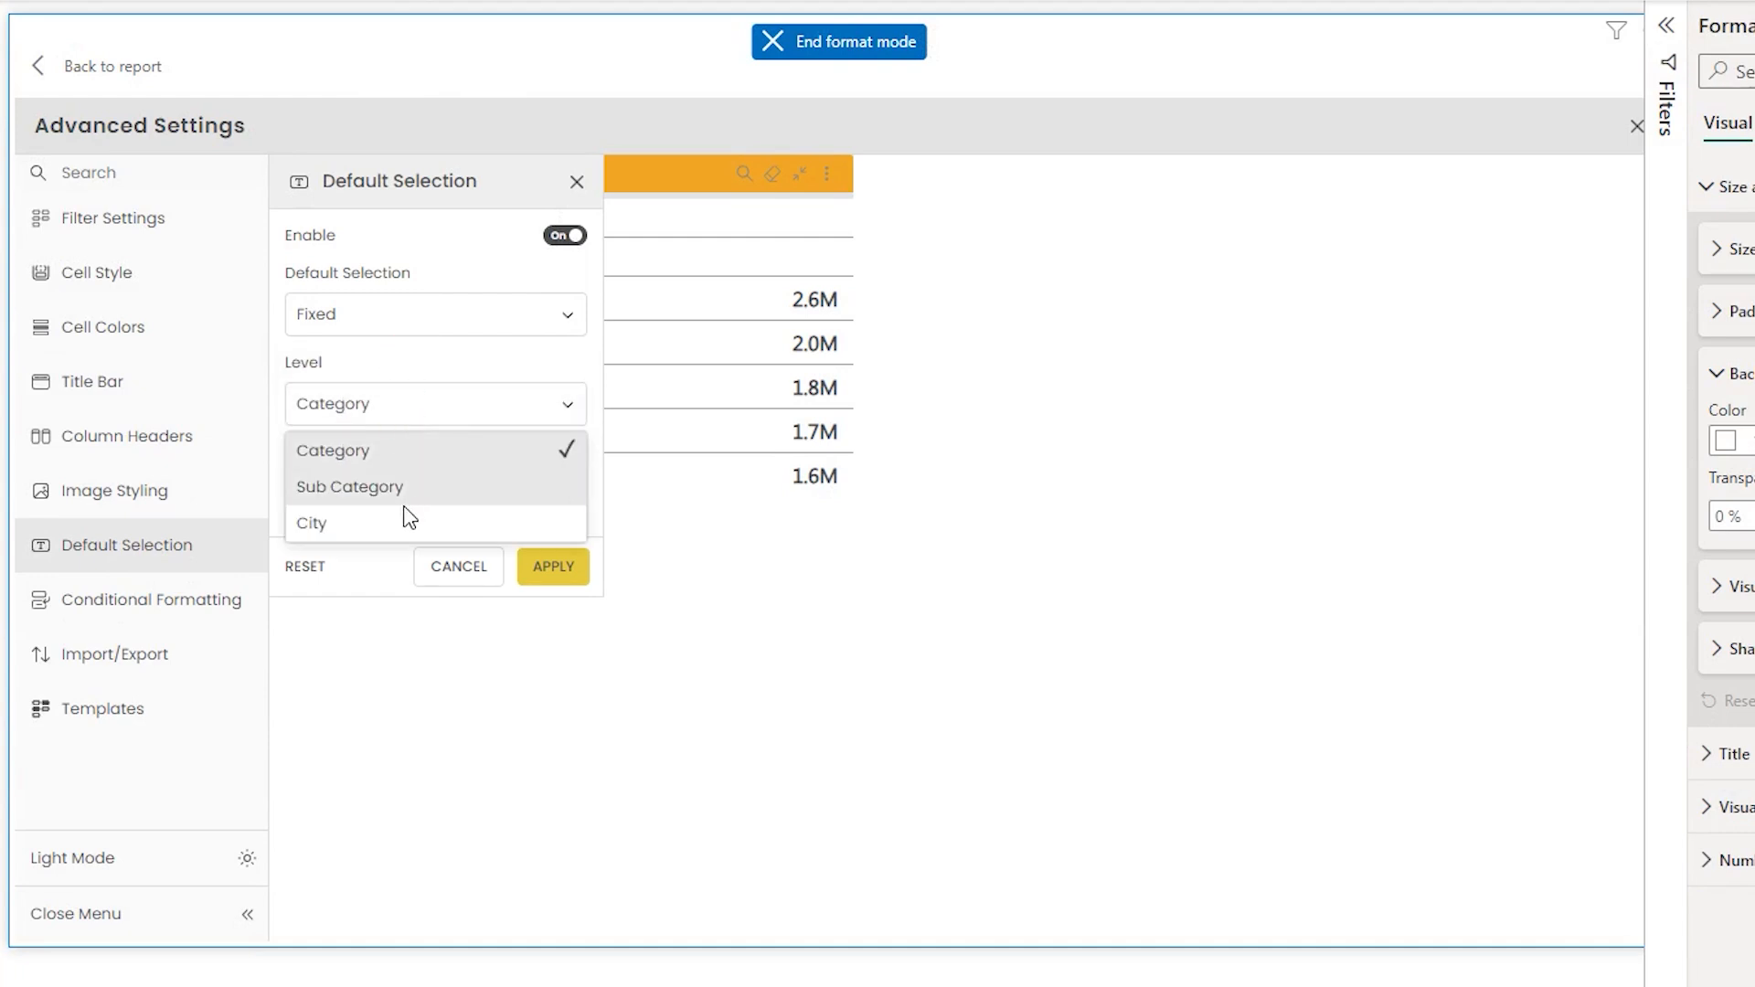
left_click(383, 457)
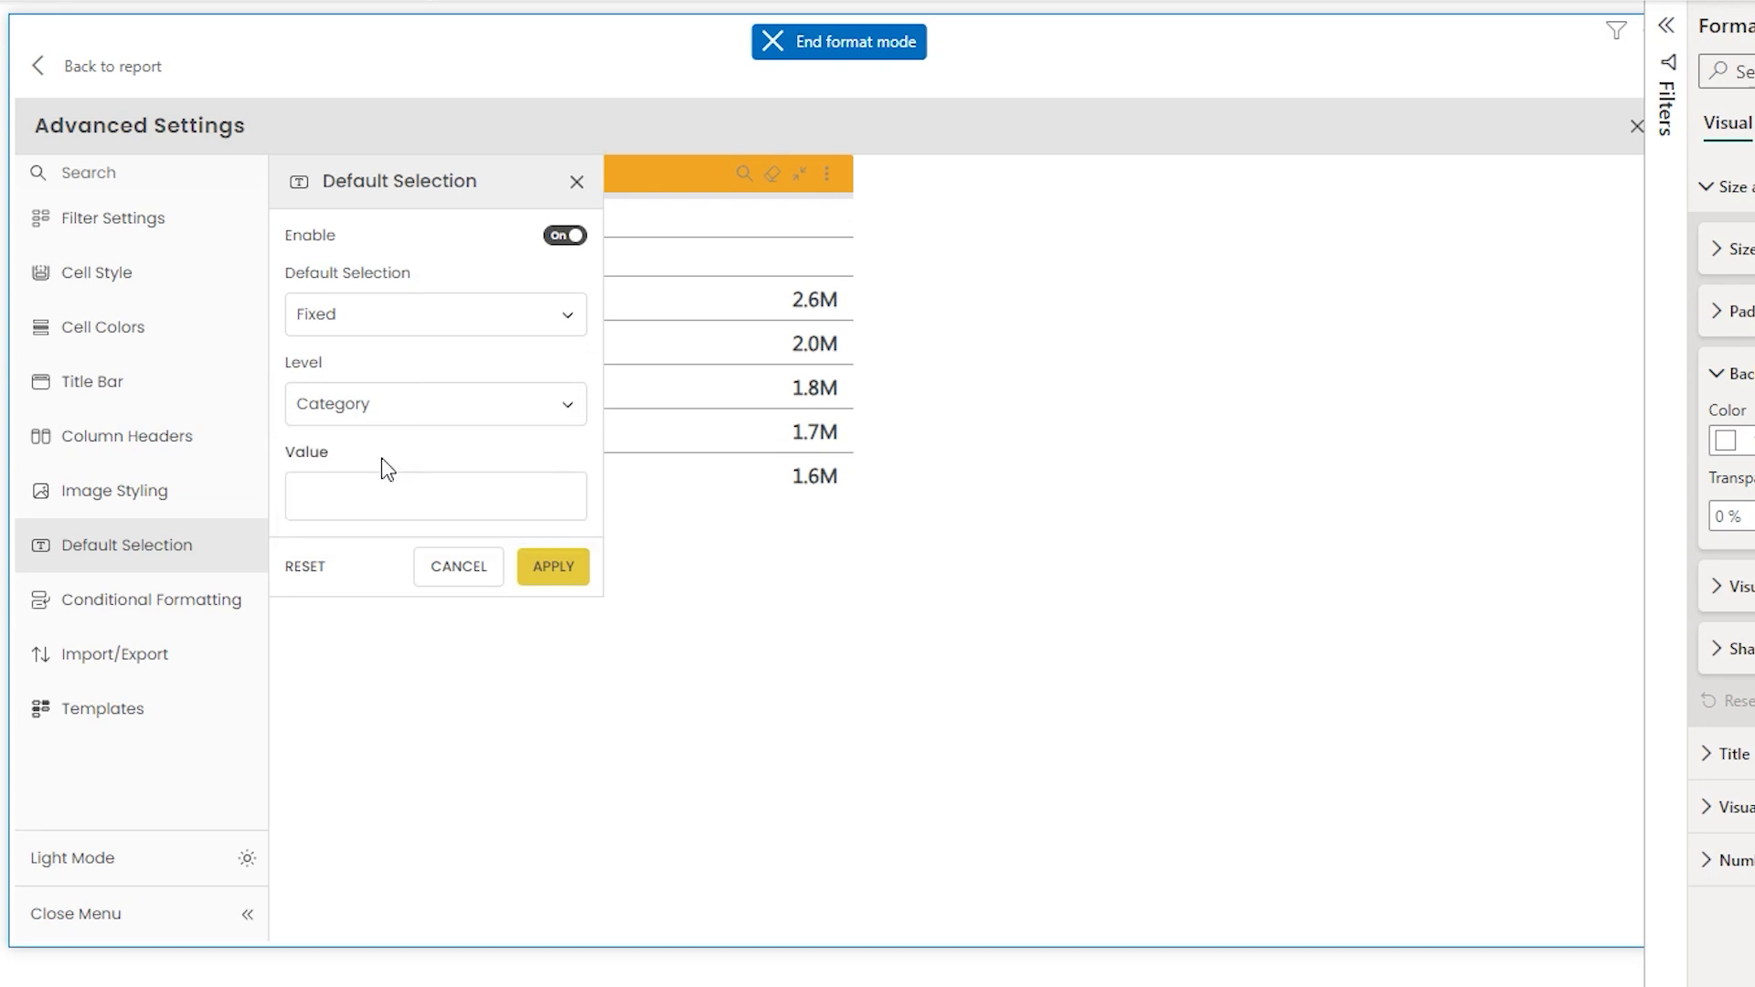
left_click(393, 512)
type("Beverages")
left_click(553, 566)
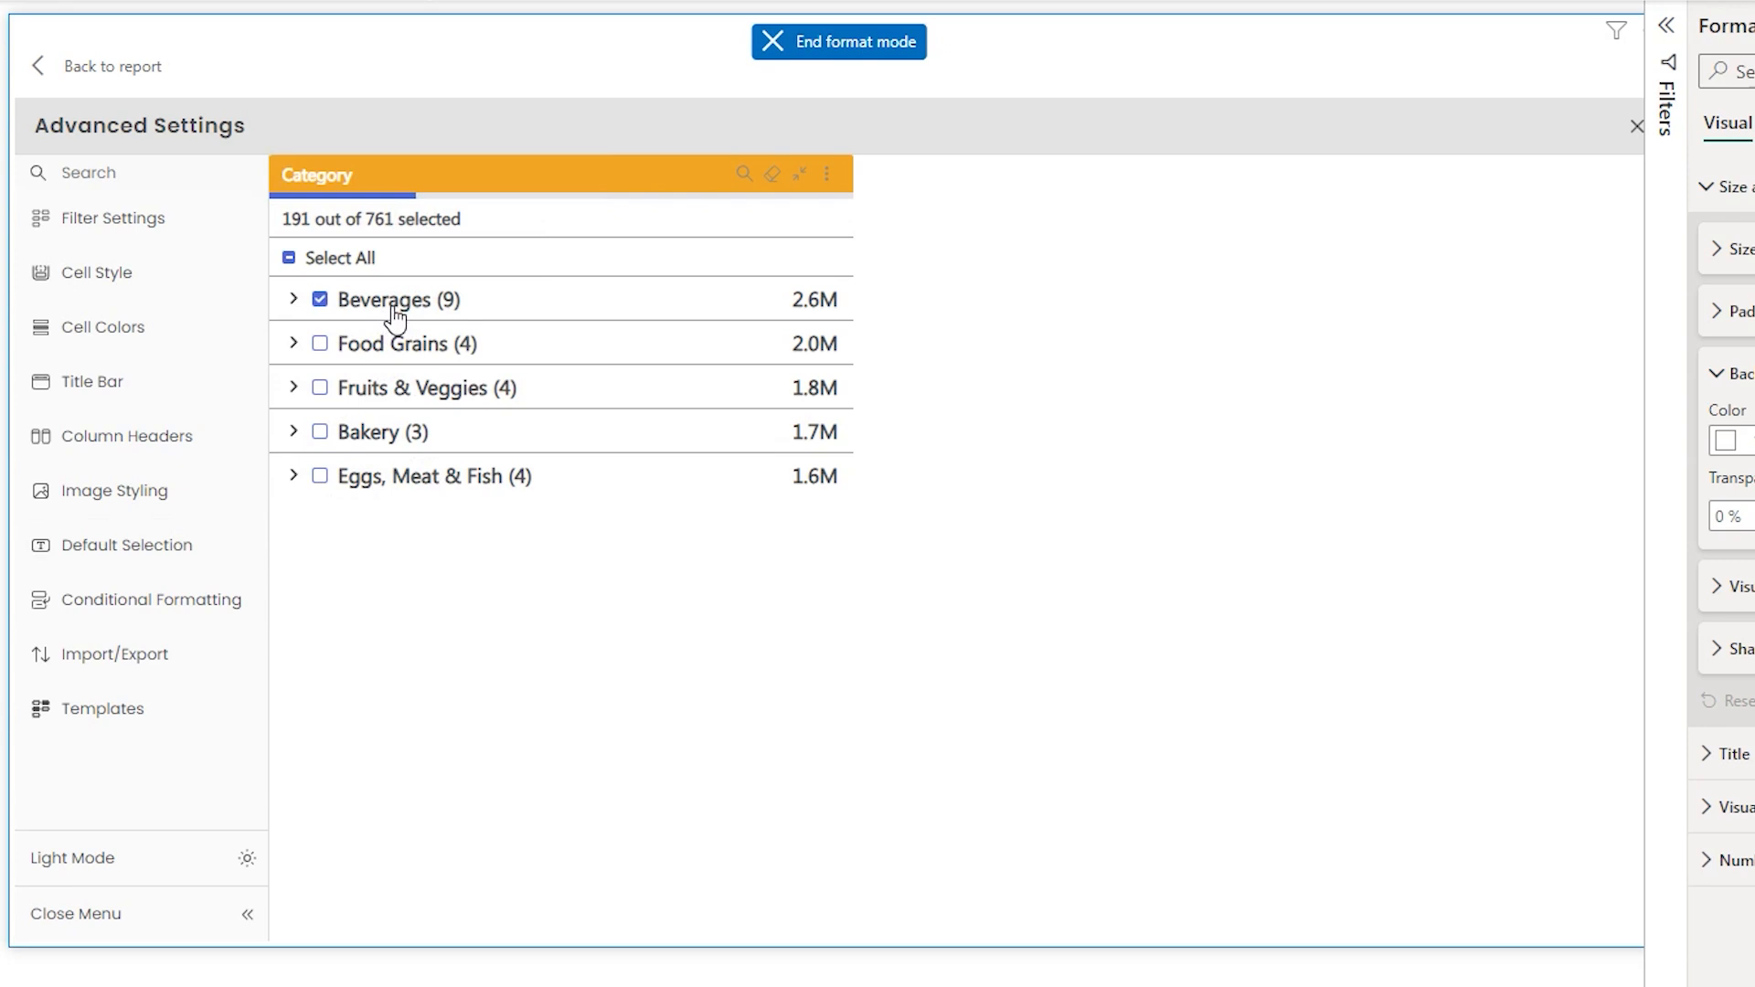
- Add Bakery to the default selection values and apply
left_click(125, 545)
left_click(455, 506)
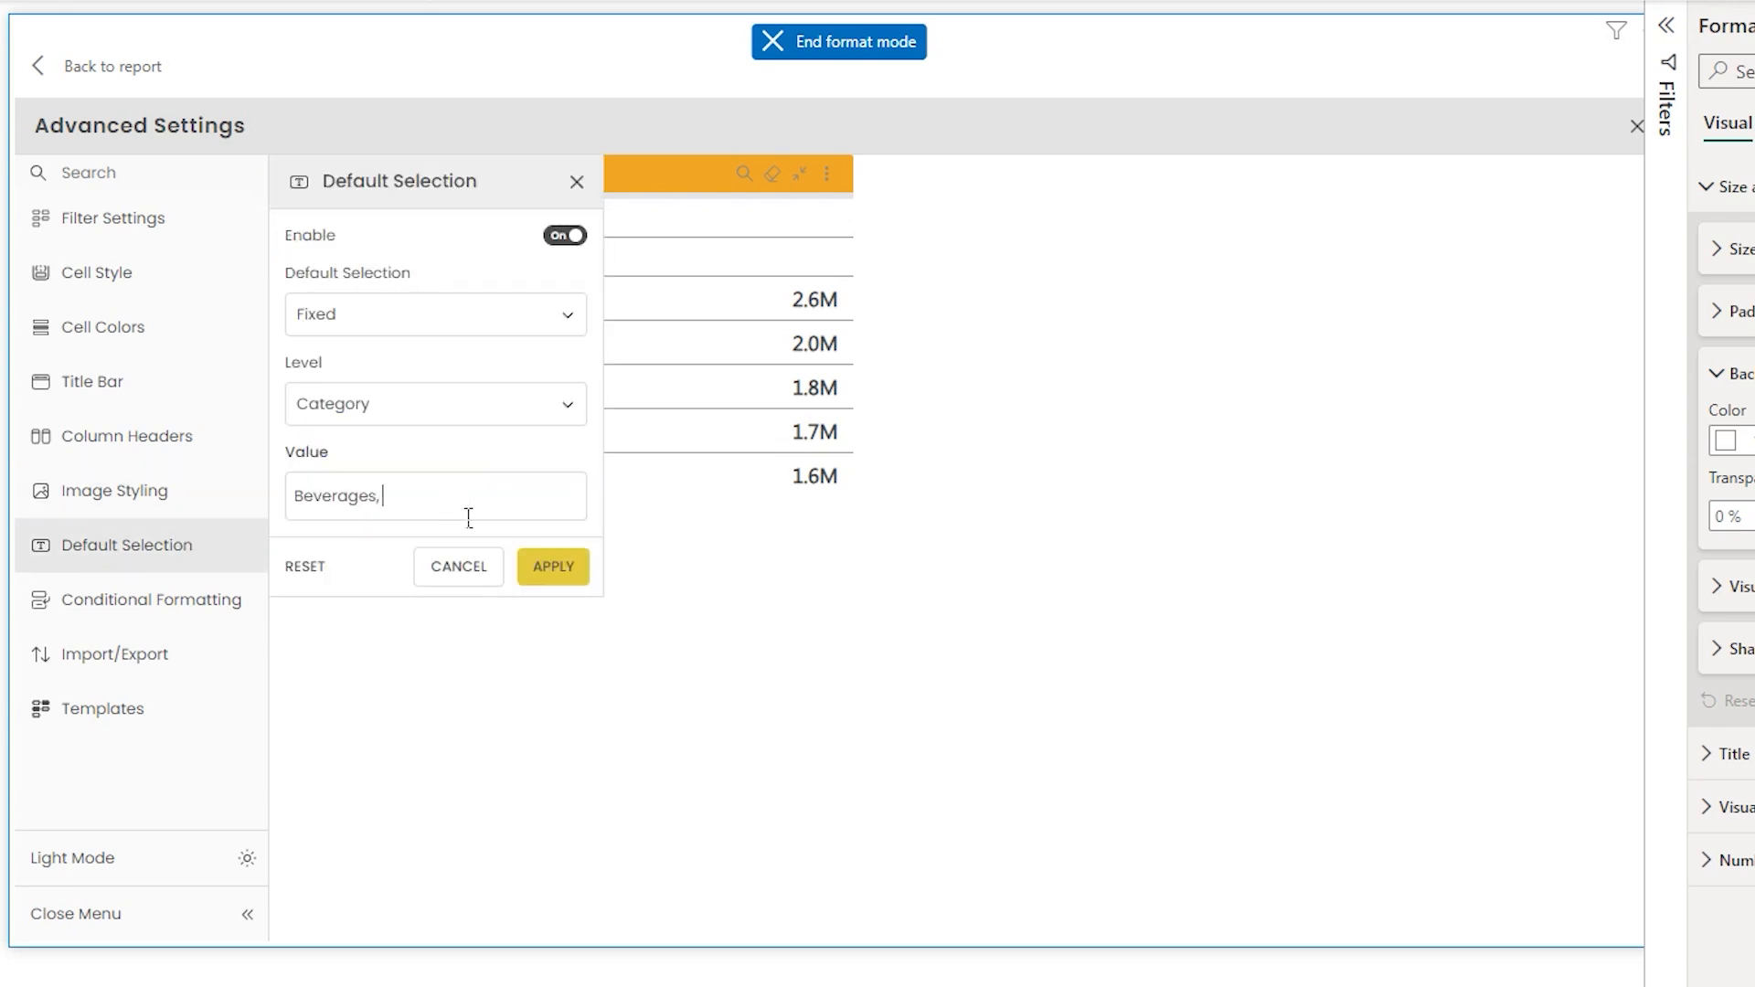
type(", Bakery")
left_click(552, 568)
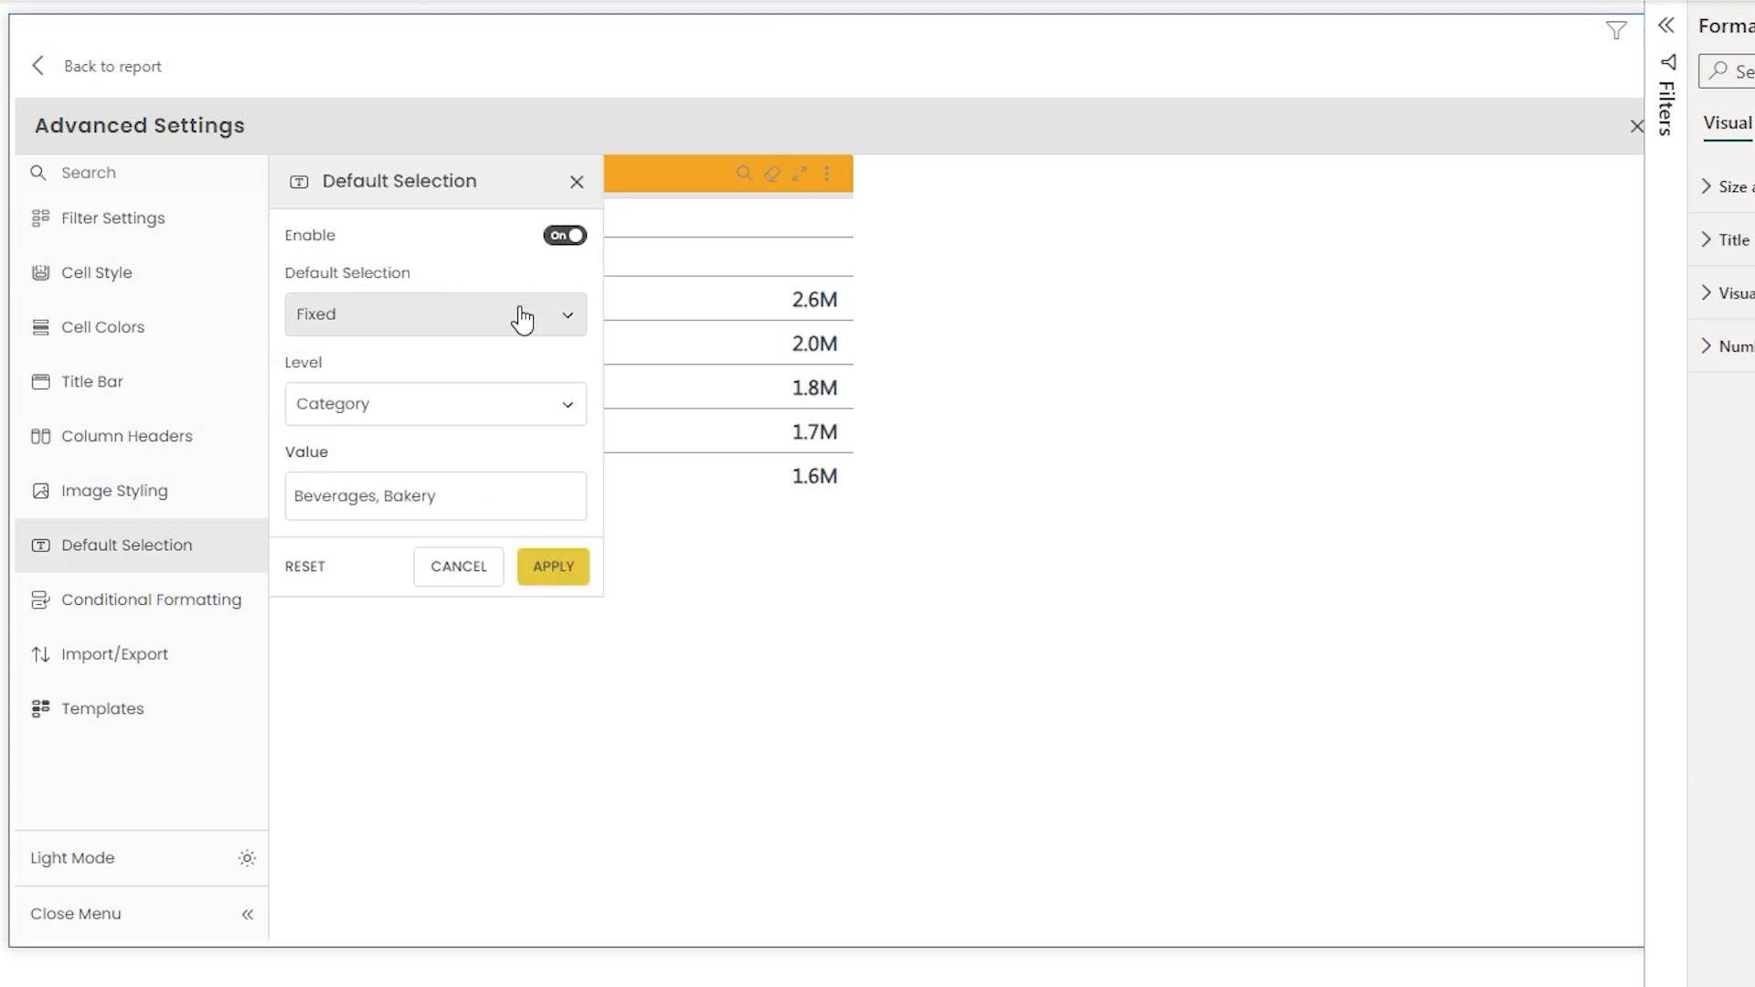
- Switch the default selection to Based on Field and add the Default Selection measure to the Default Selection field well
left_click(508, 316)
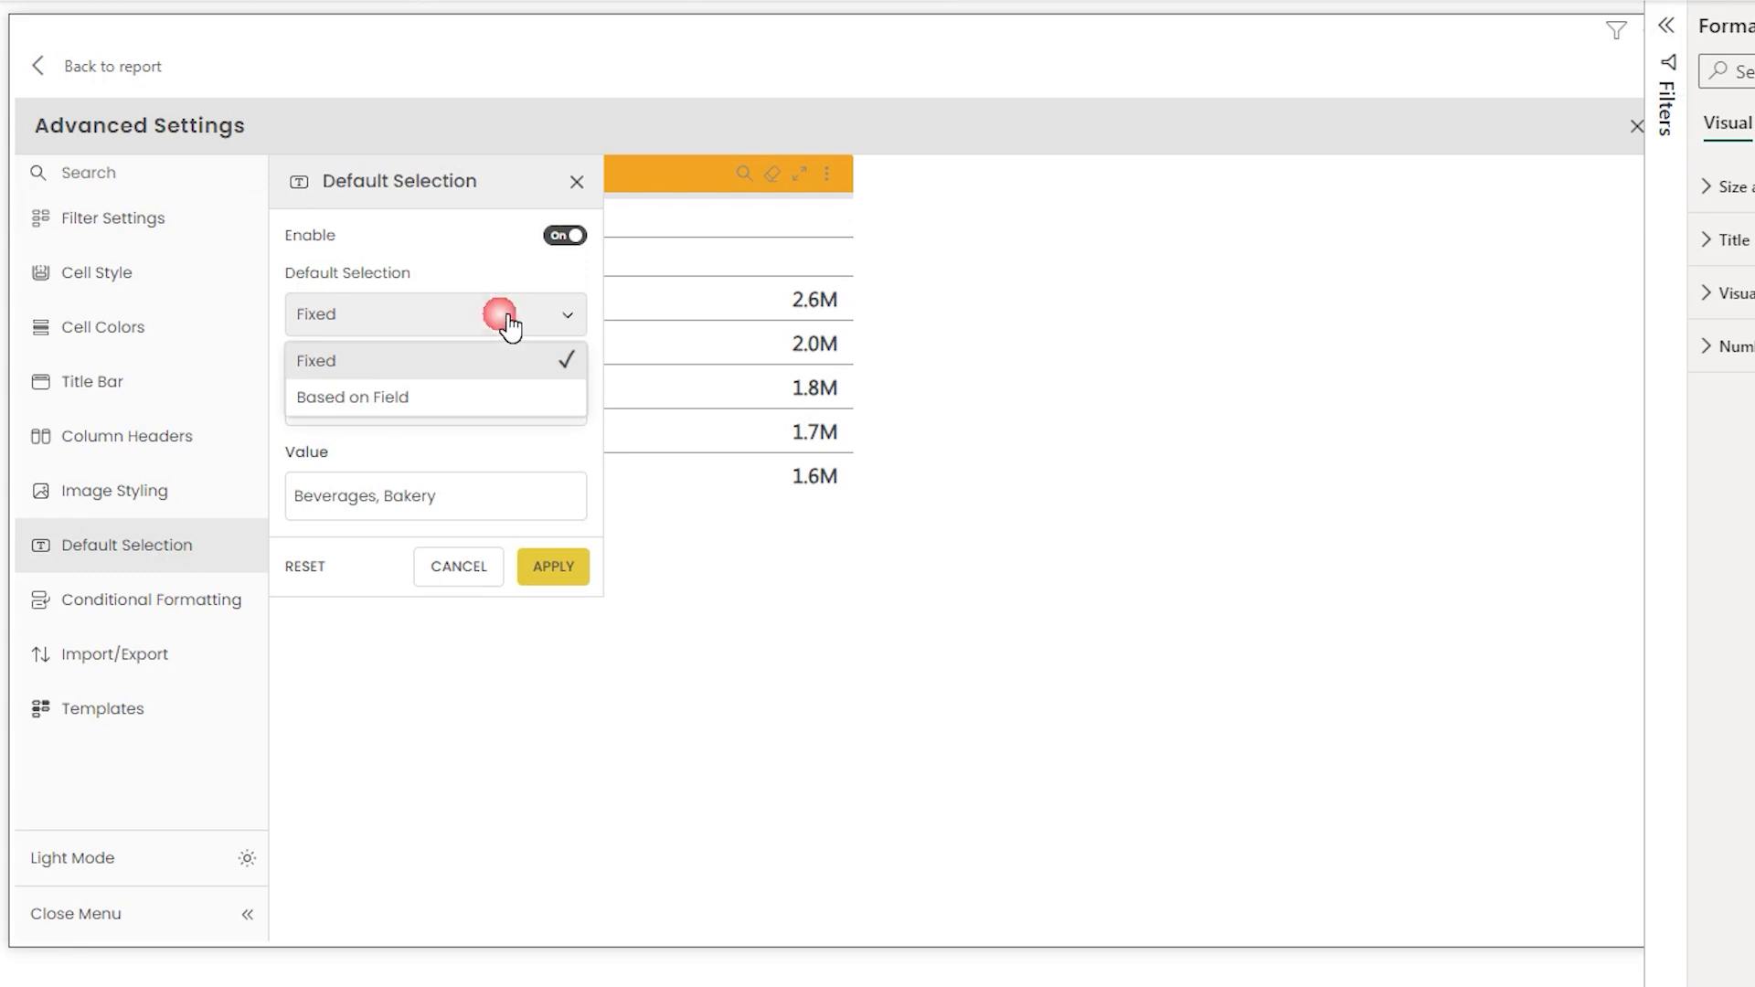
left_click(383, 402)
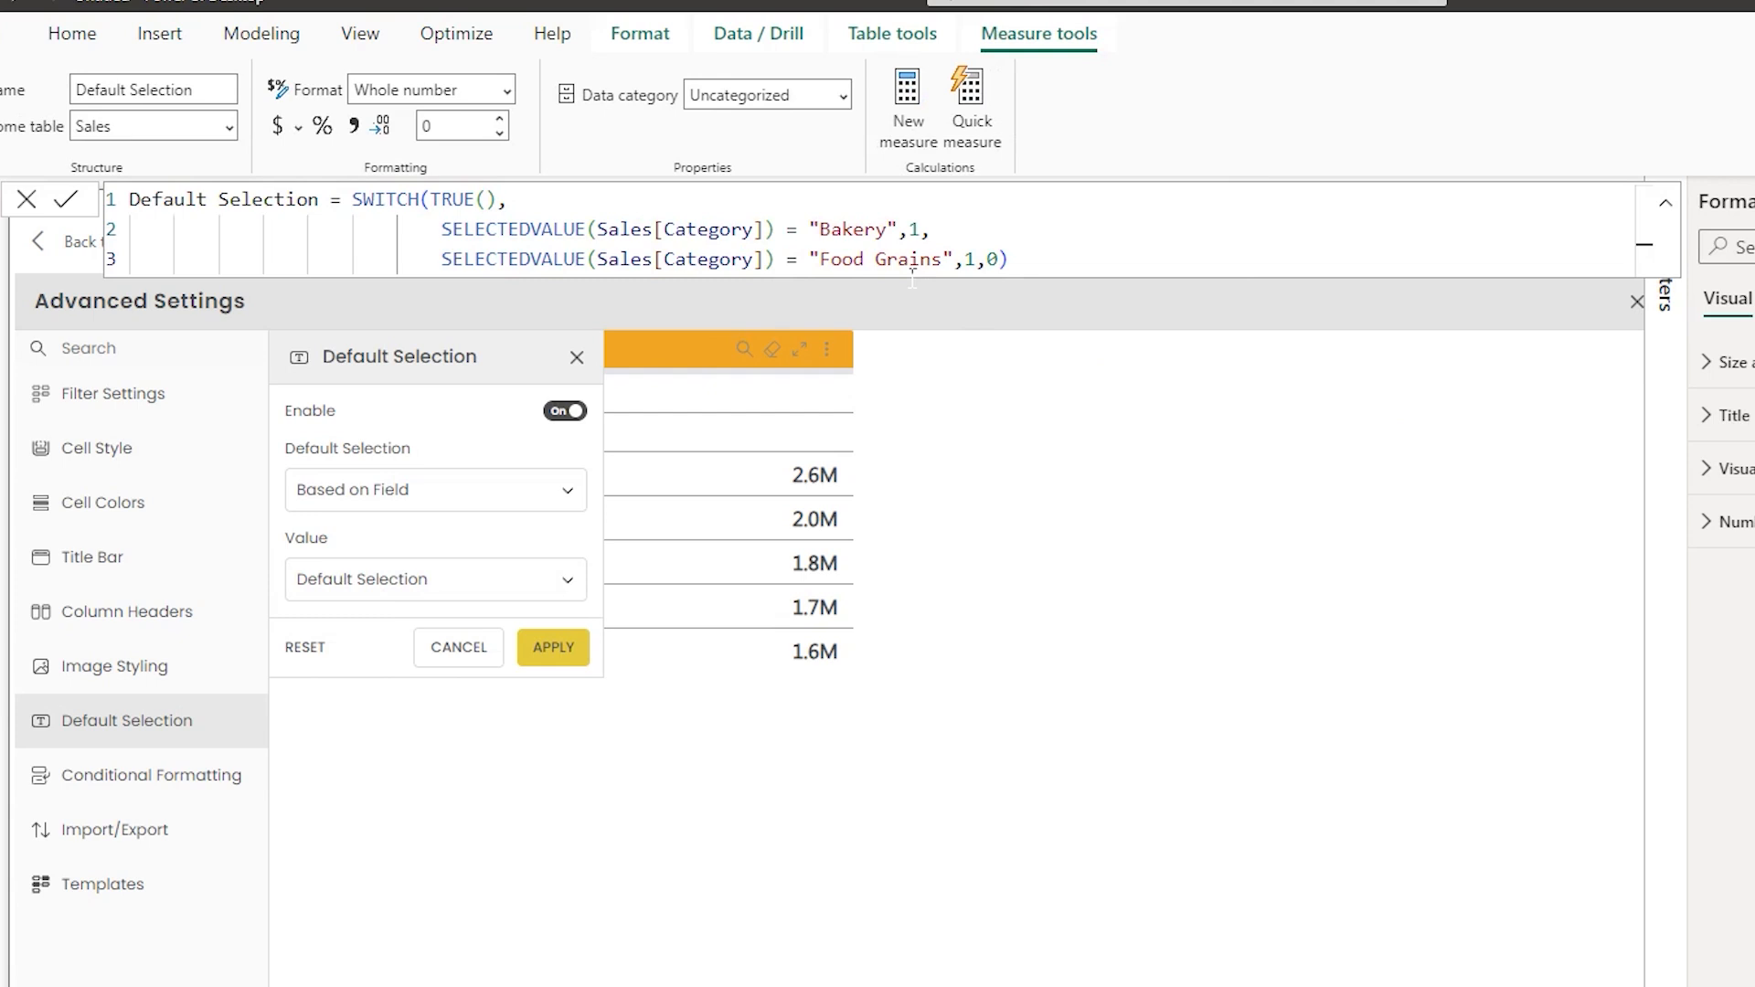
left_click(855, 238)
left_click(878, 263)
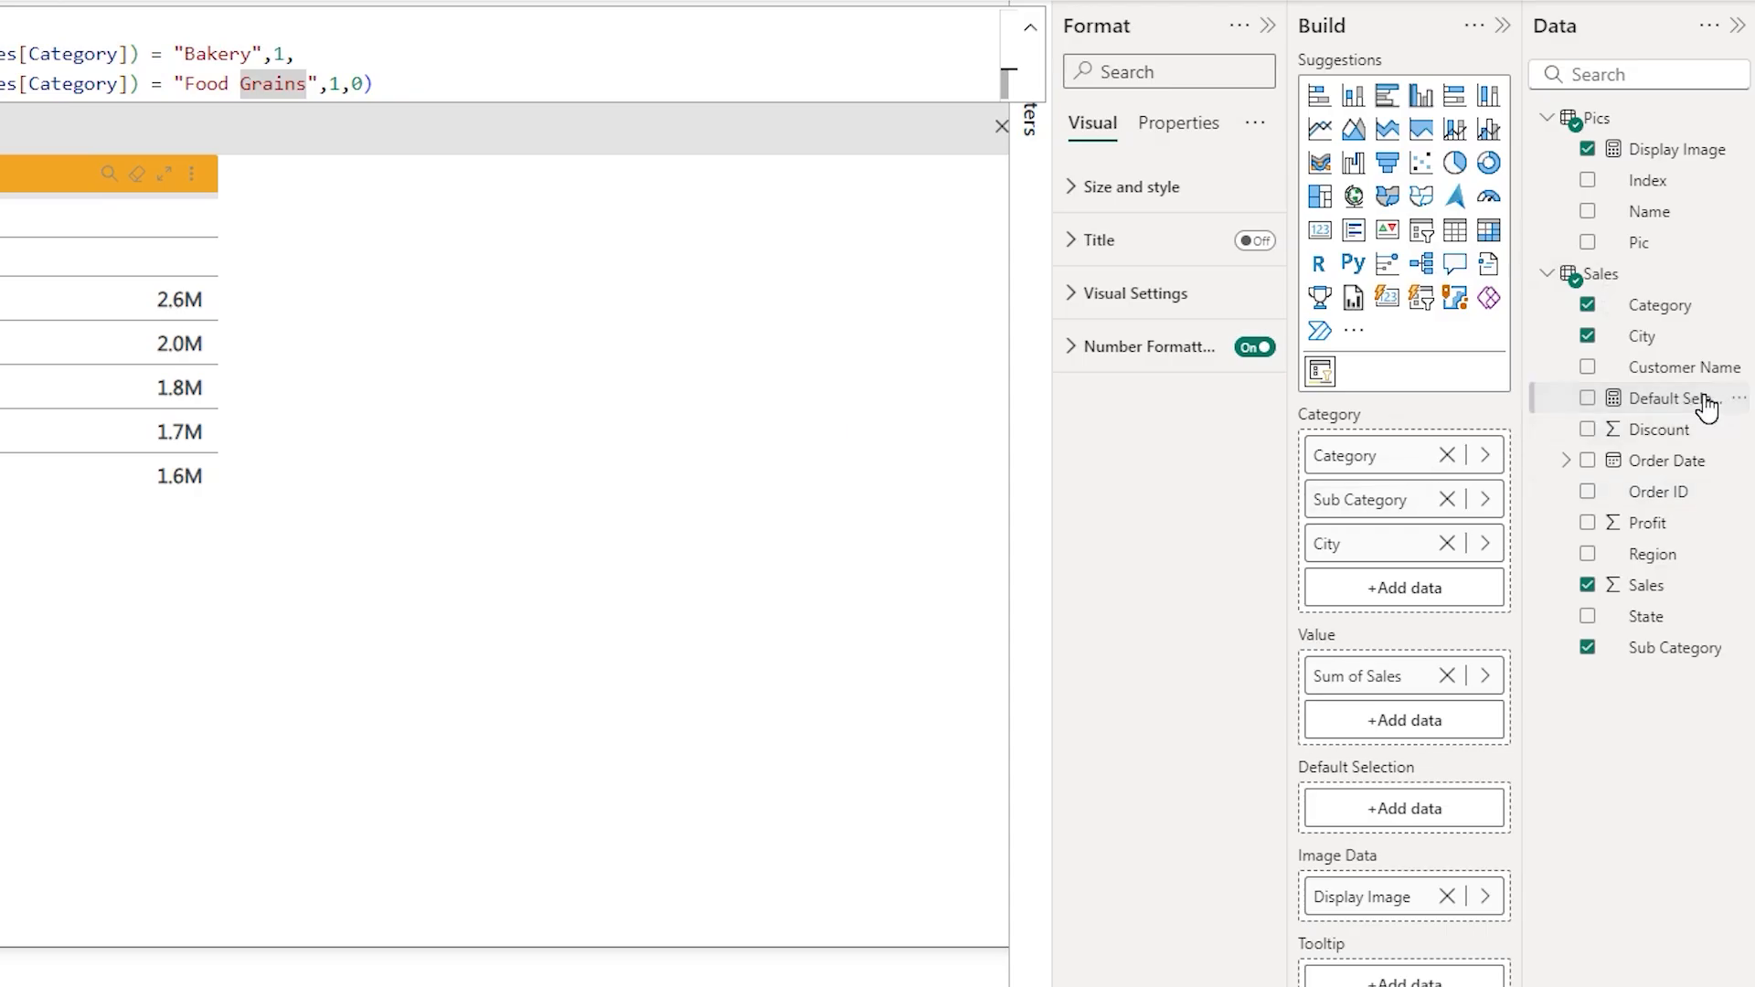
left_click_drag(1701, 410, 1411, 808)
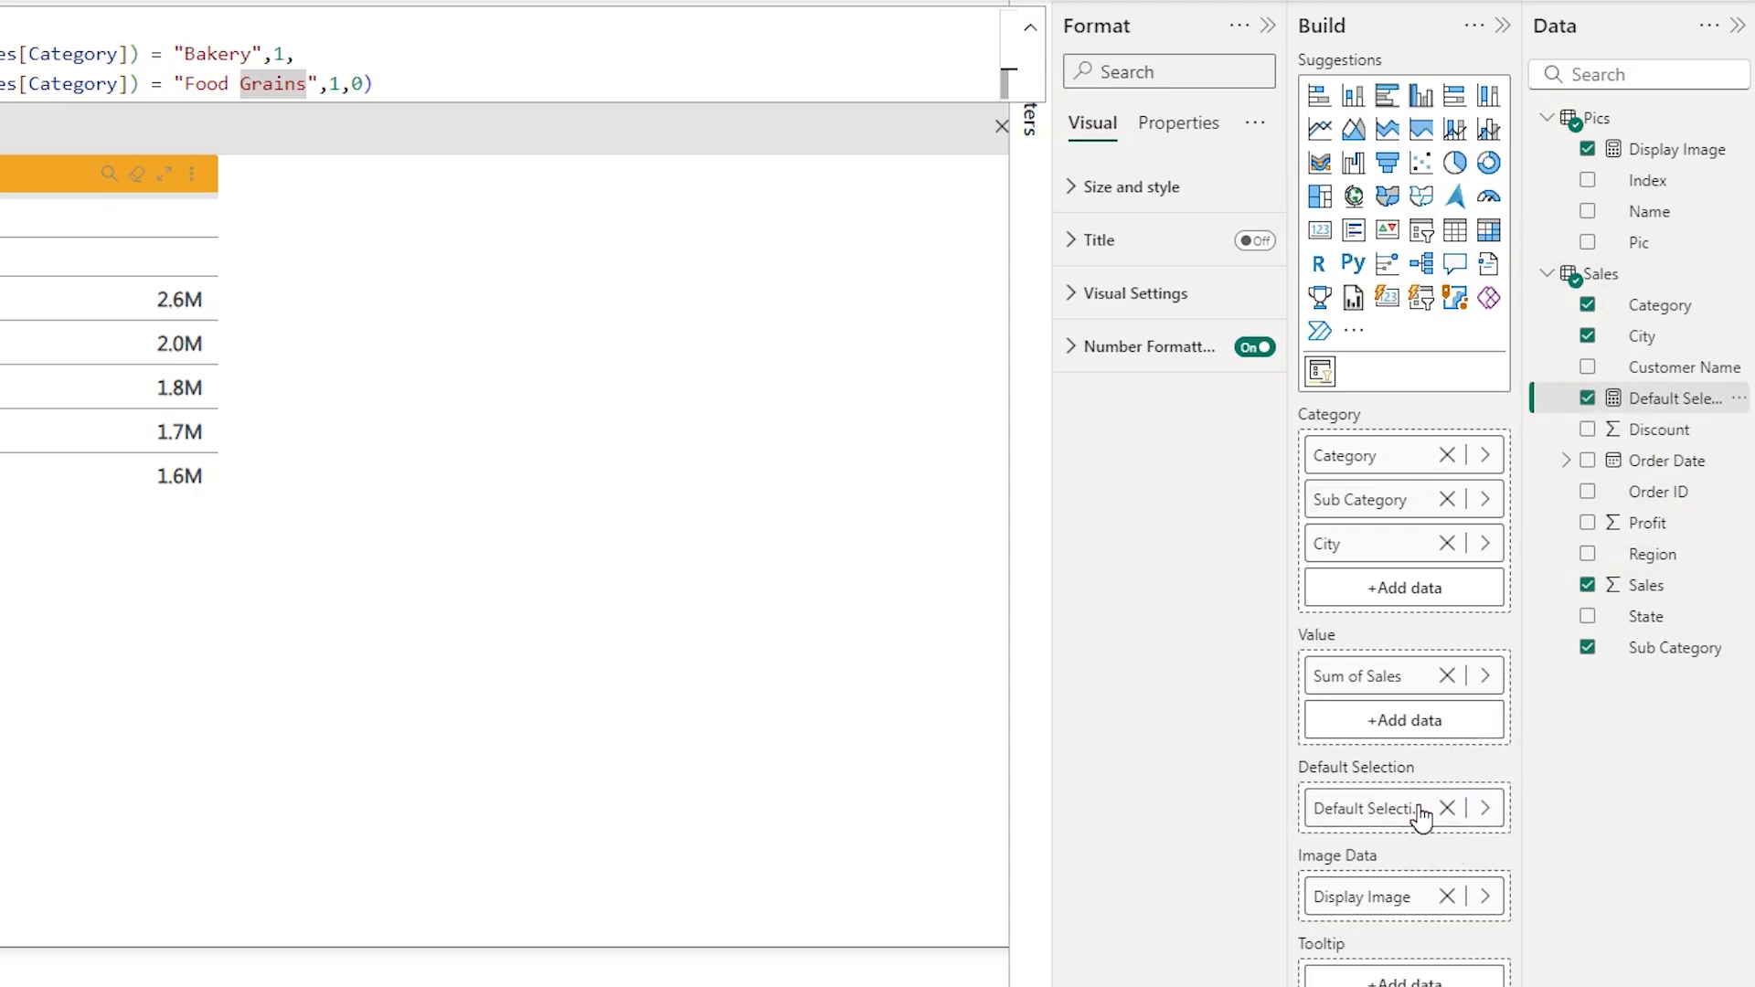
- Choose Default Selection as the field value, apply it, and return to the report
left_click(405, 406)
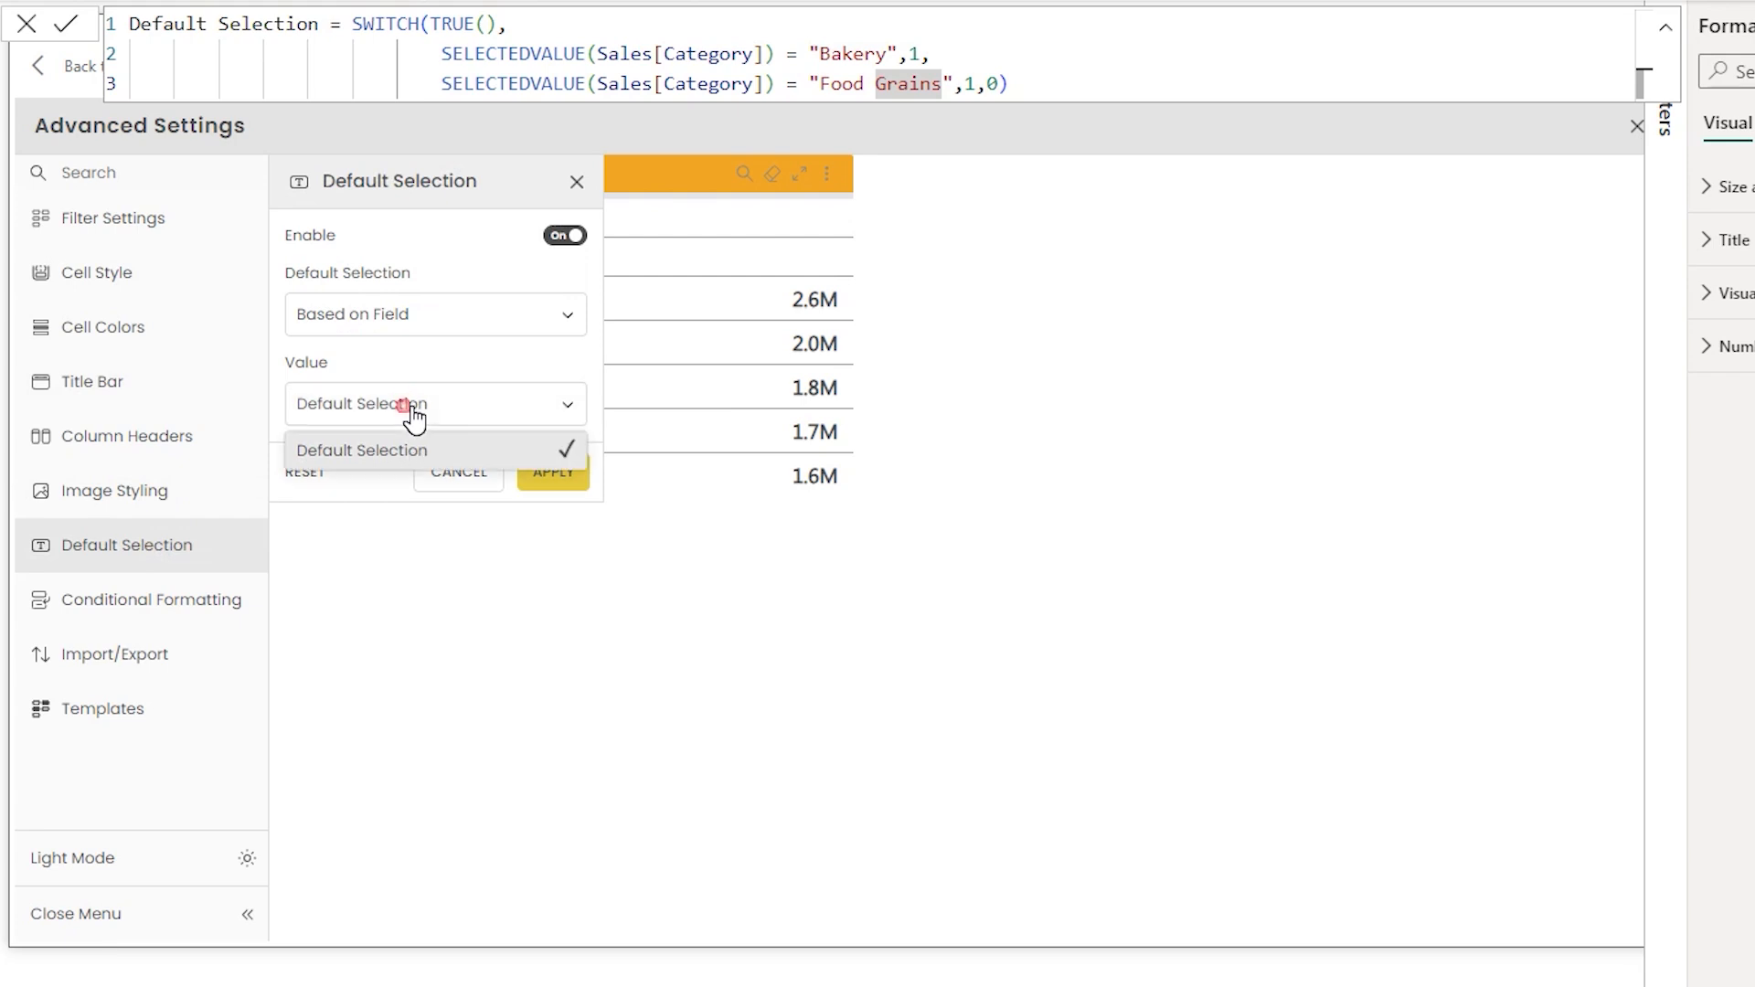
left_click(347, 453)
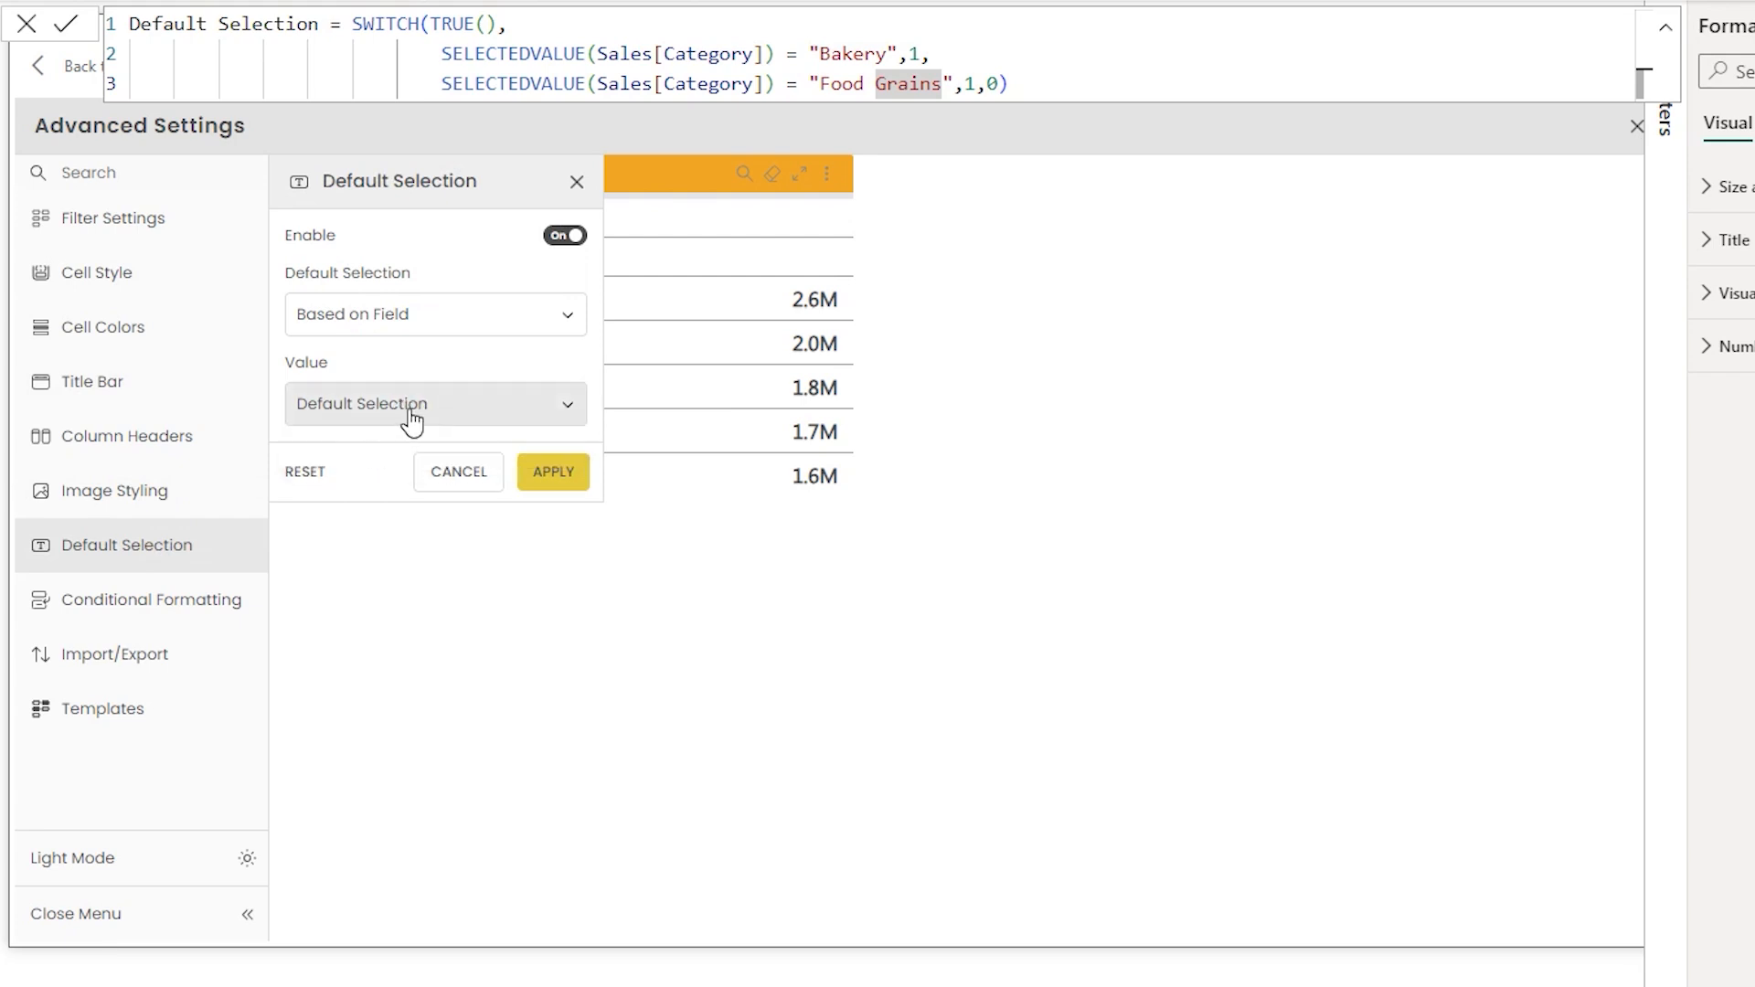
left_click(554, 482)
left_click(319, 344)
left_click(322, 433)
left_click(87, 69)
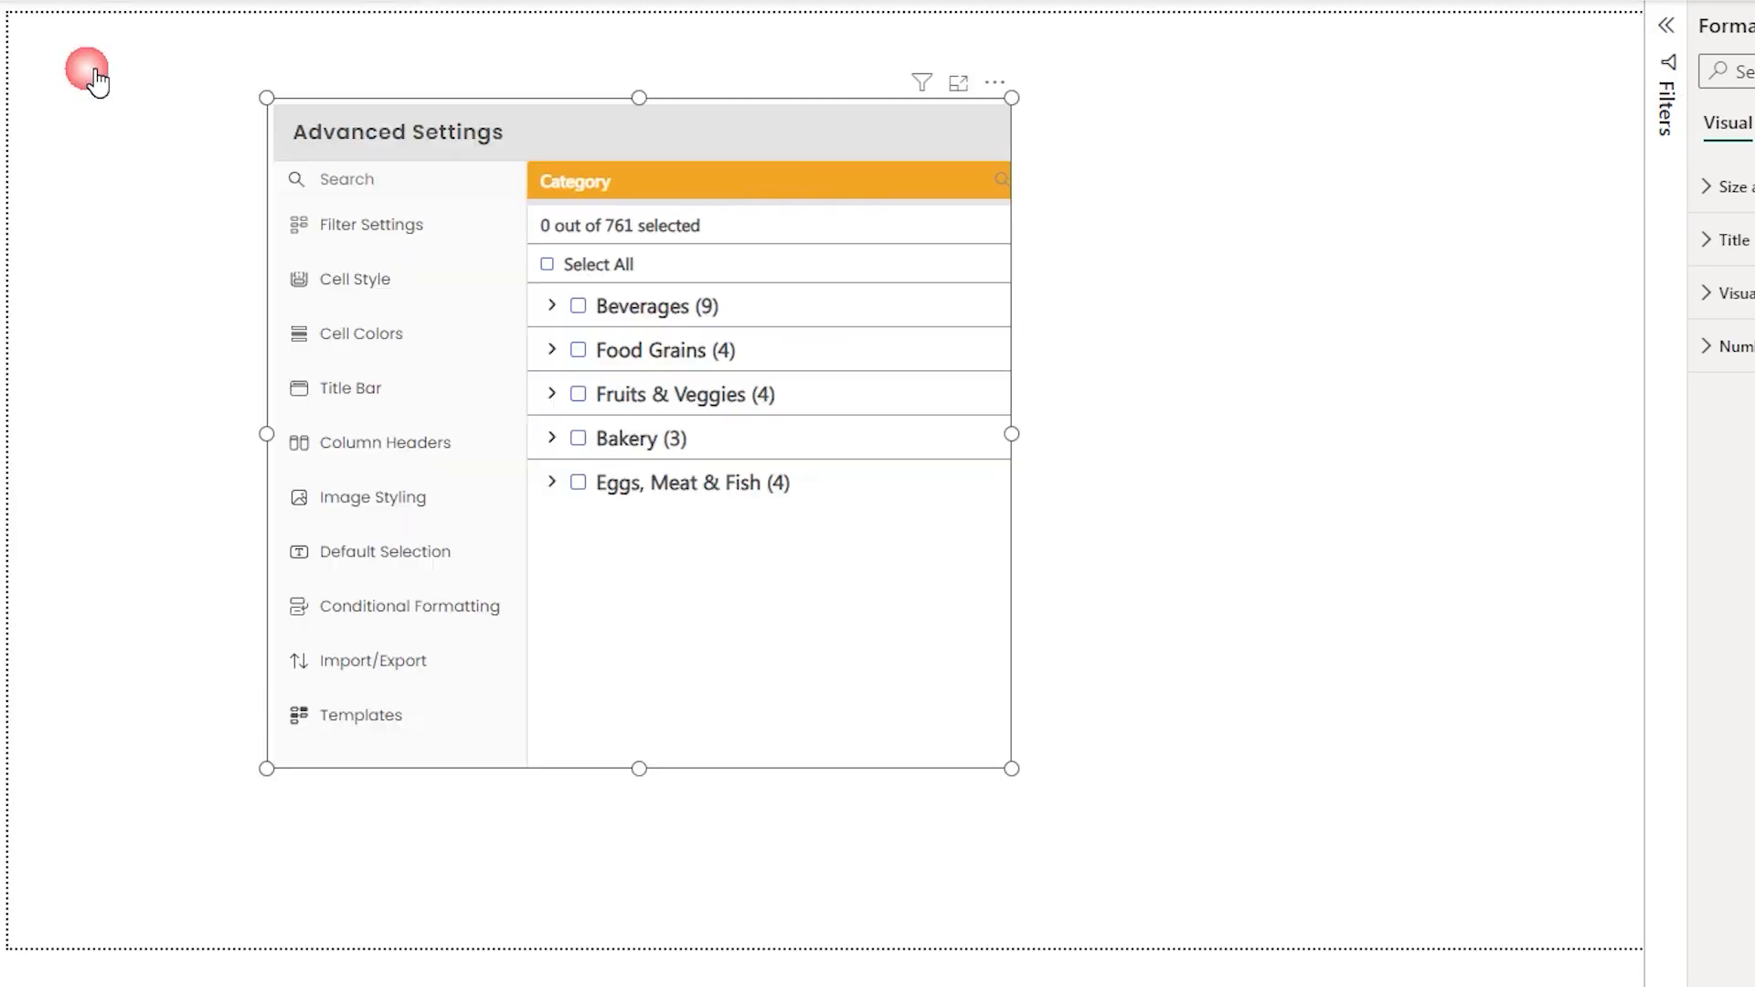
- Delete the filter visual and undo the deletion
key("Delete")
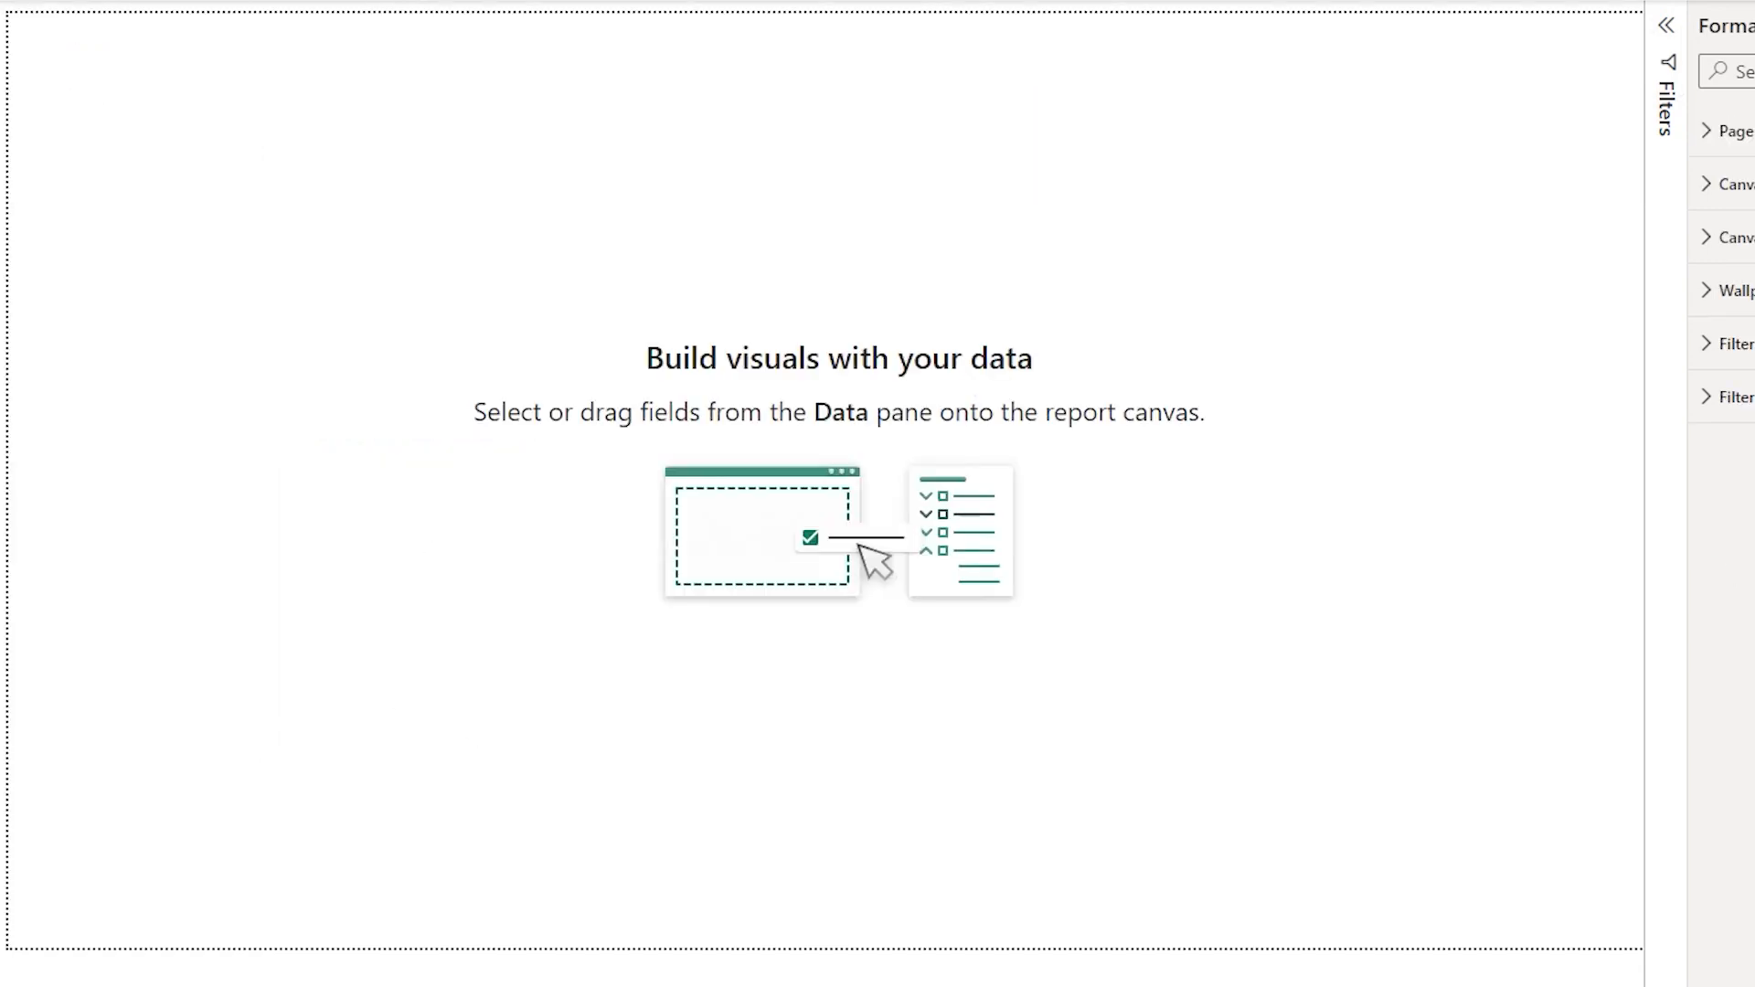
key("ctrl+z")
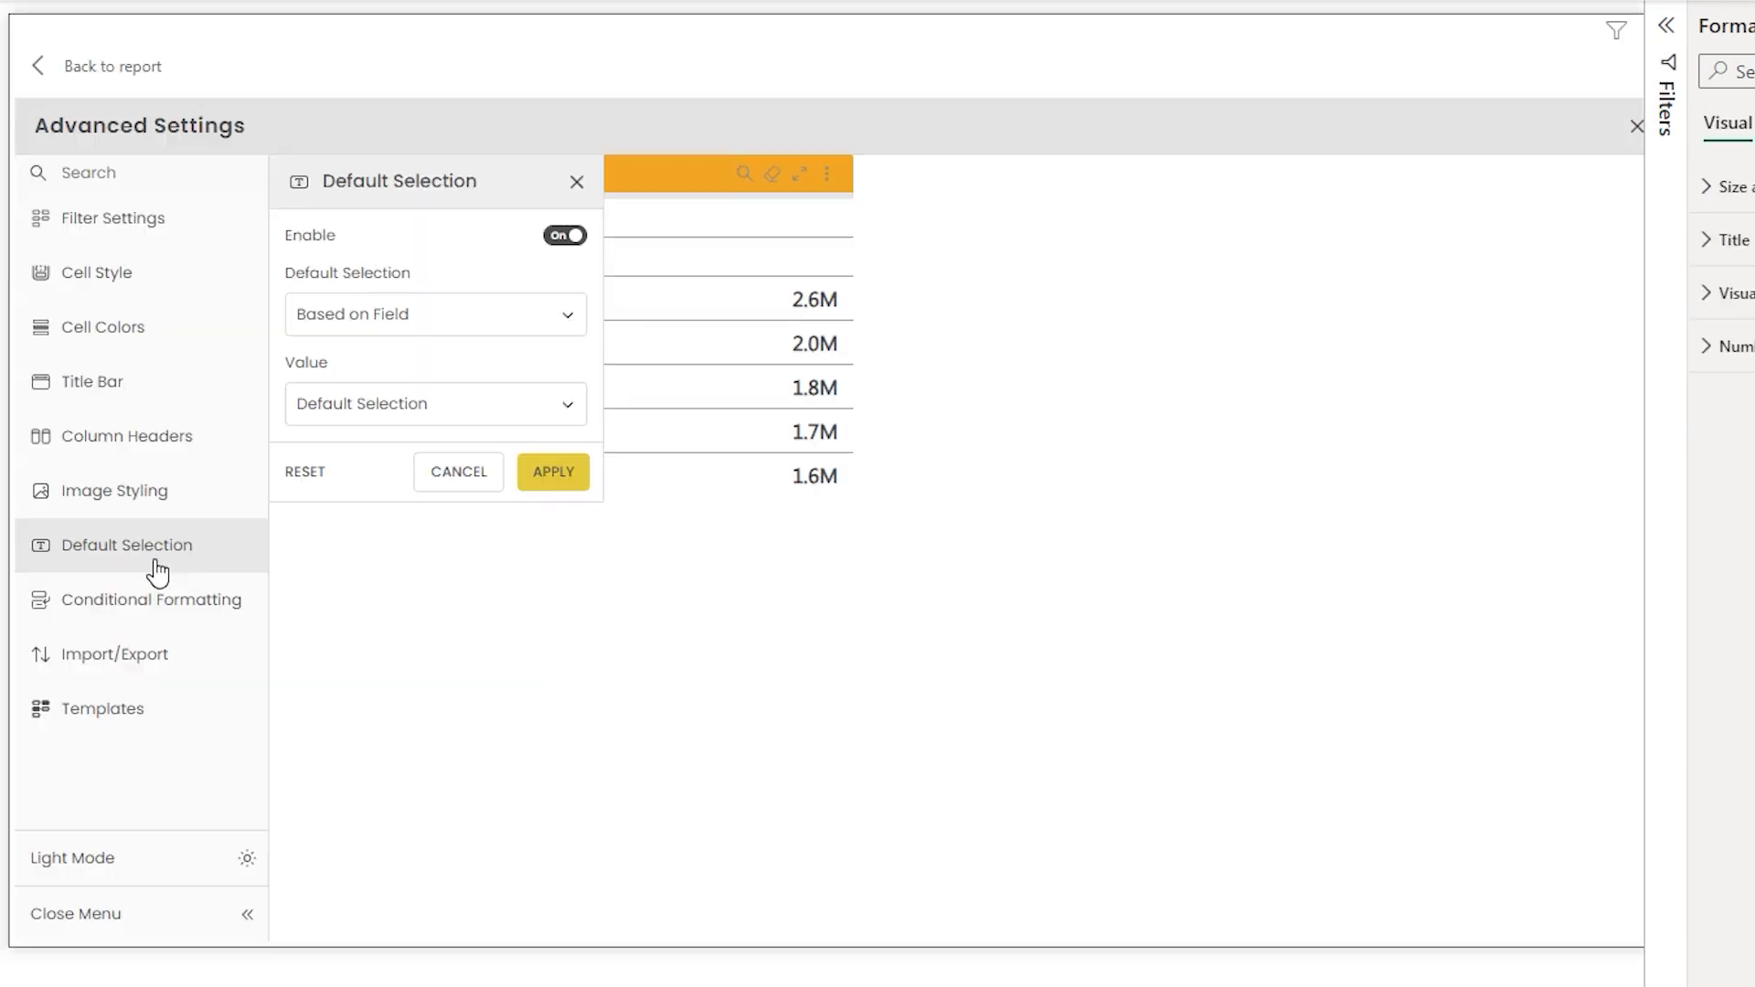
- Add a new conditional formatting rule named Test Rule that applies to Category
left_click(163, 601)
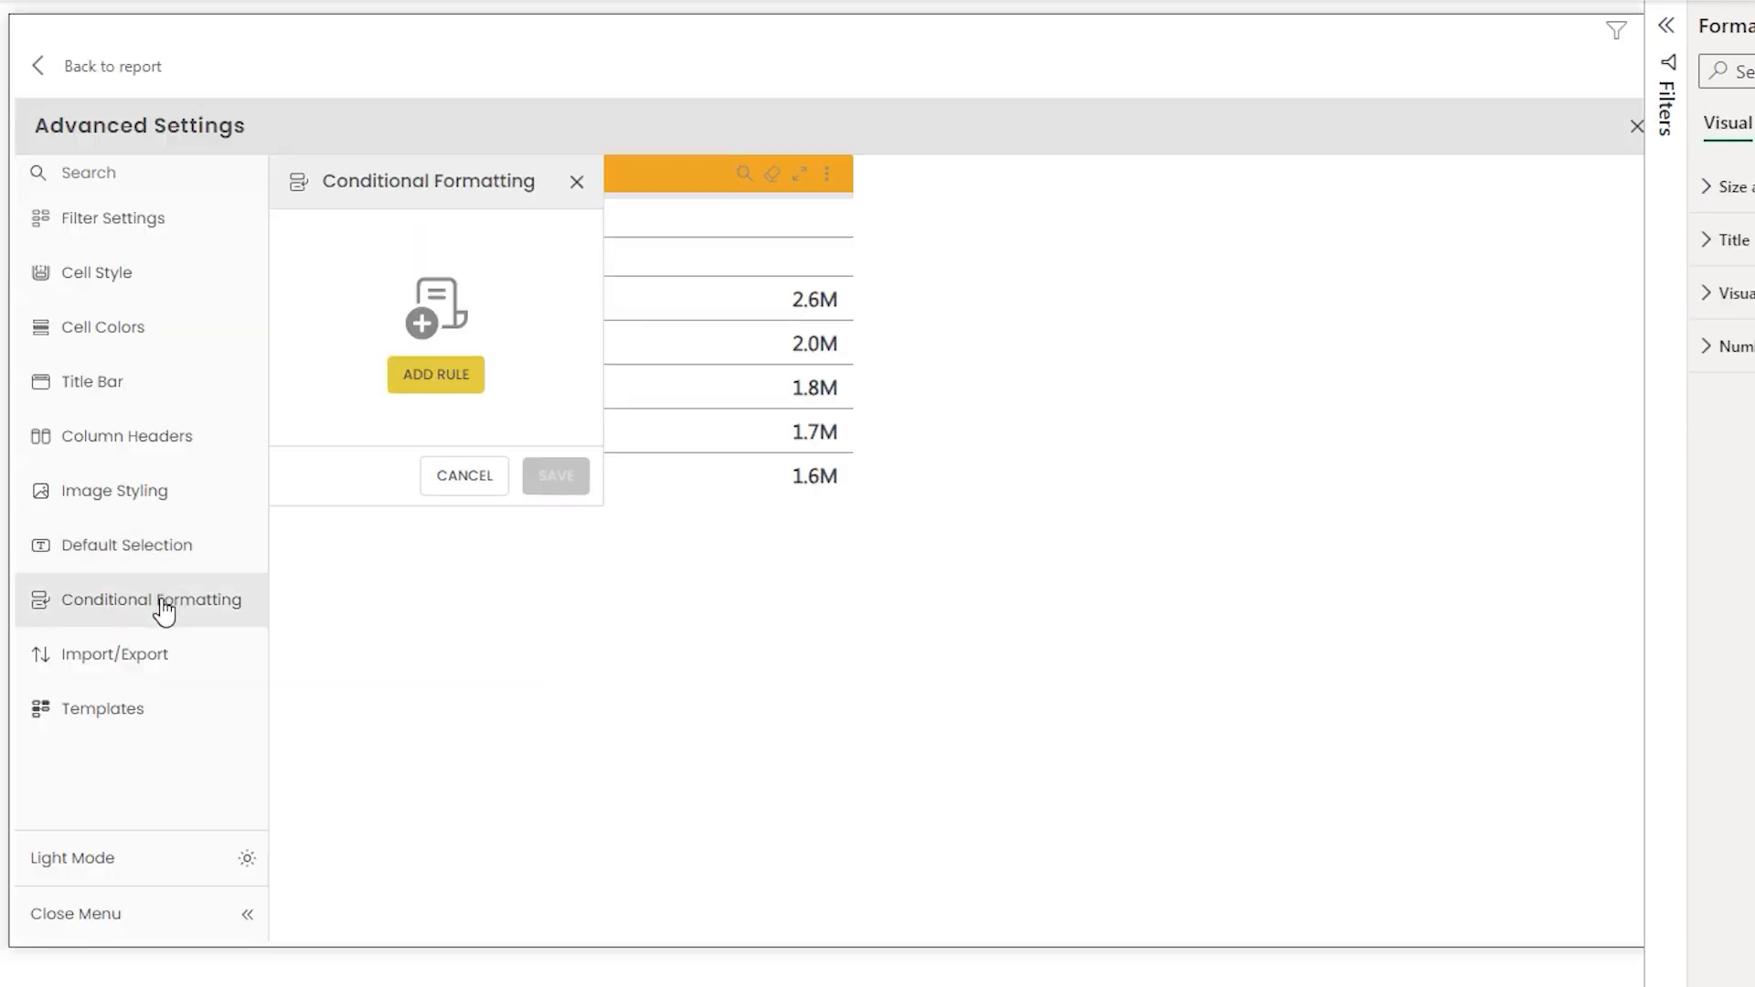
left_click(446, 389)
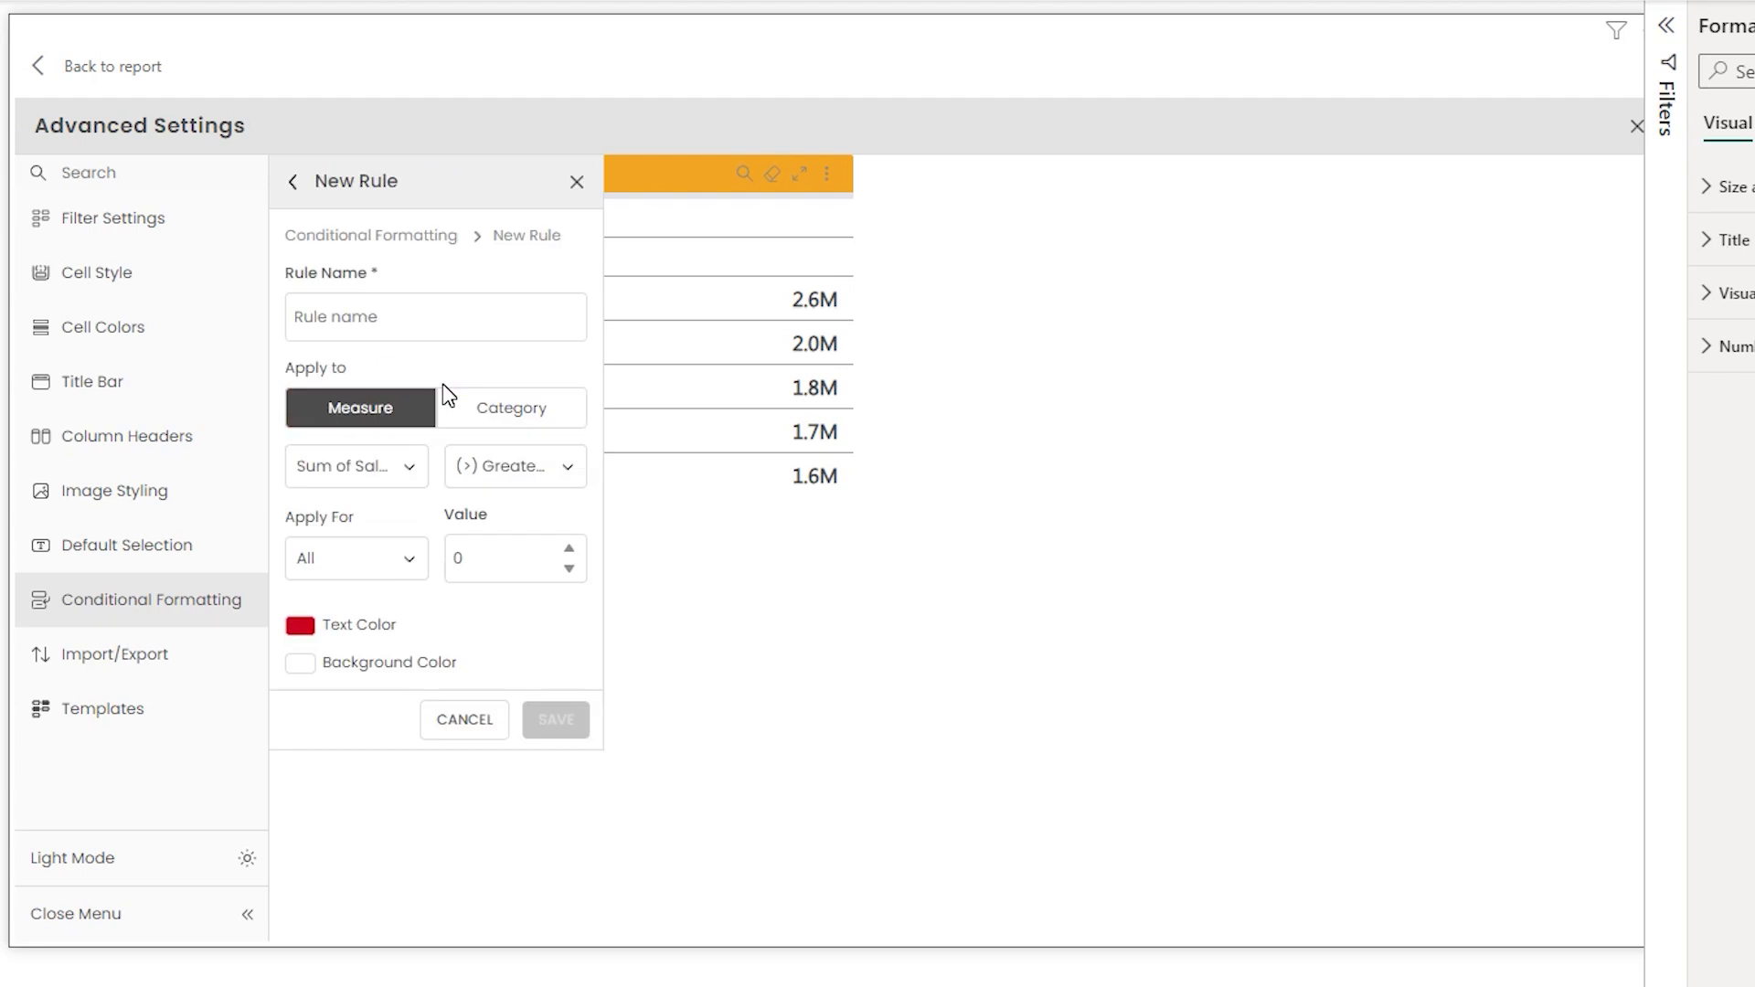
left_click(436, 337)
type("Test Rule")
left_click(524, 423)
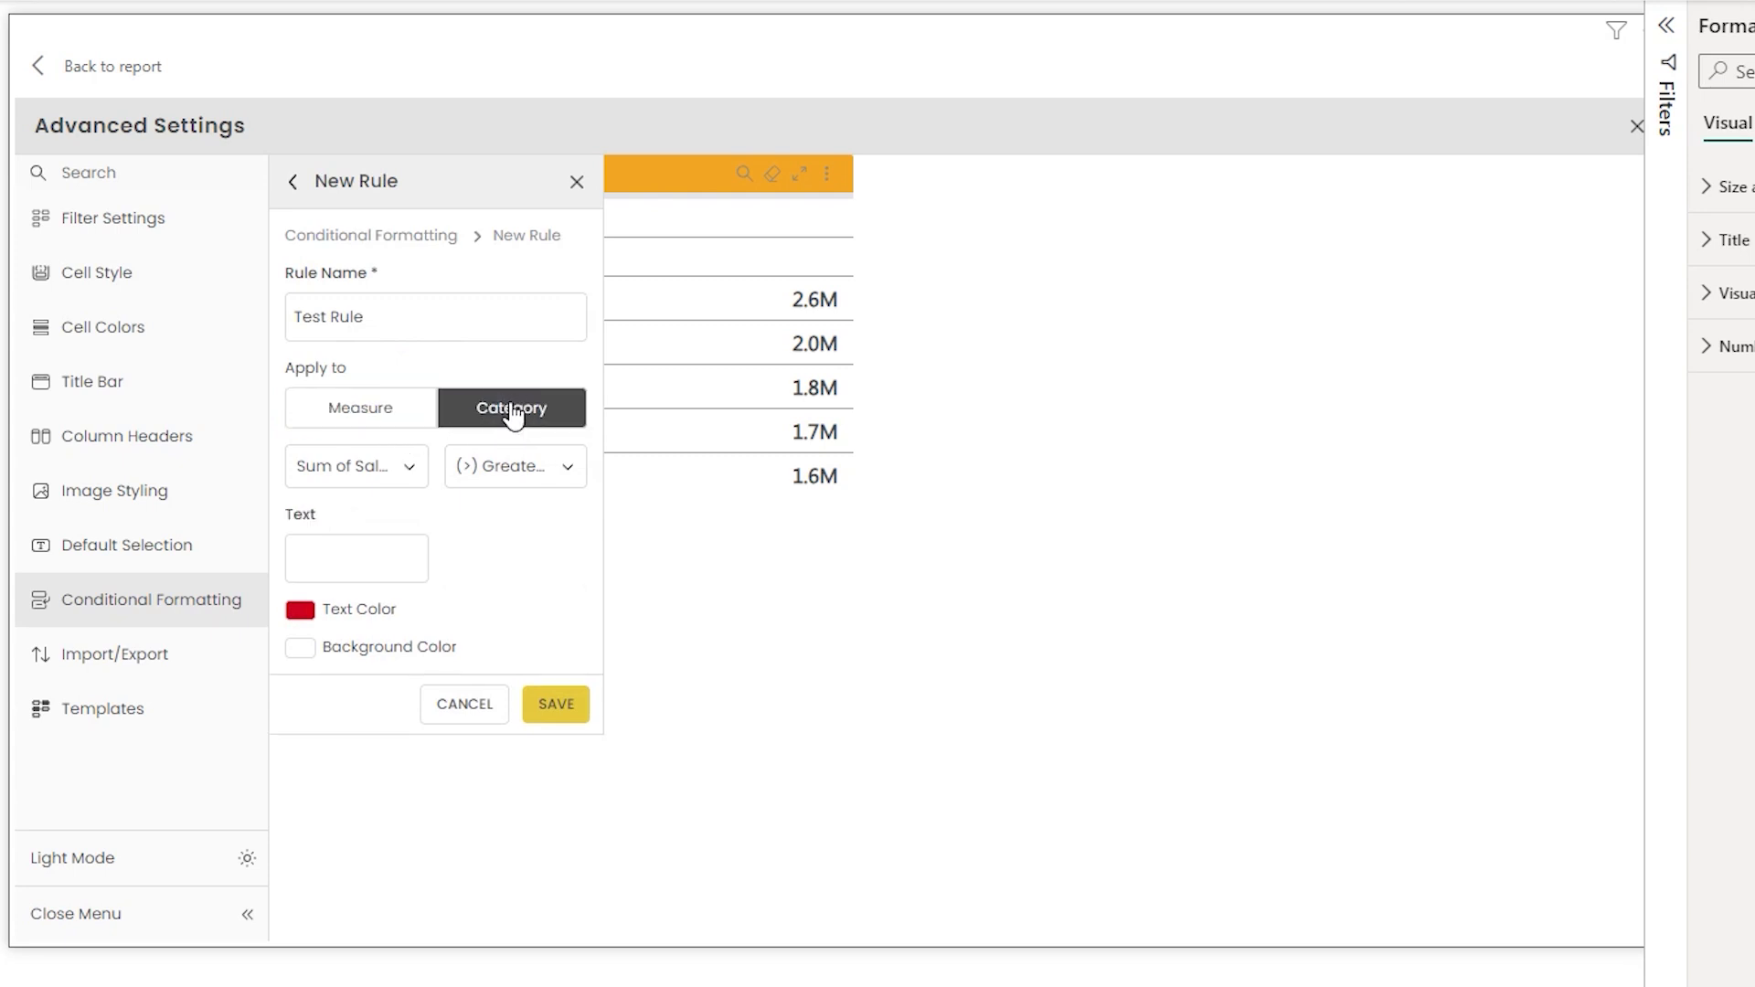
- Set the rule's condition to Category Is Bakery, save it, and close the rules list
left_click(407, 466)
left_click(333, 513)
left_click(548, 475)
left_click(476, 514)
left_click(370, 564)
type("Bakery")
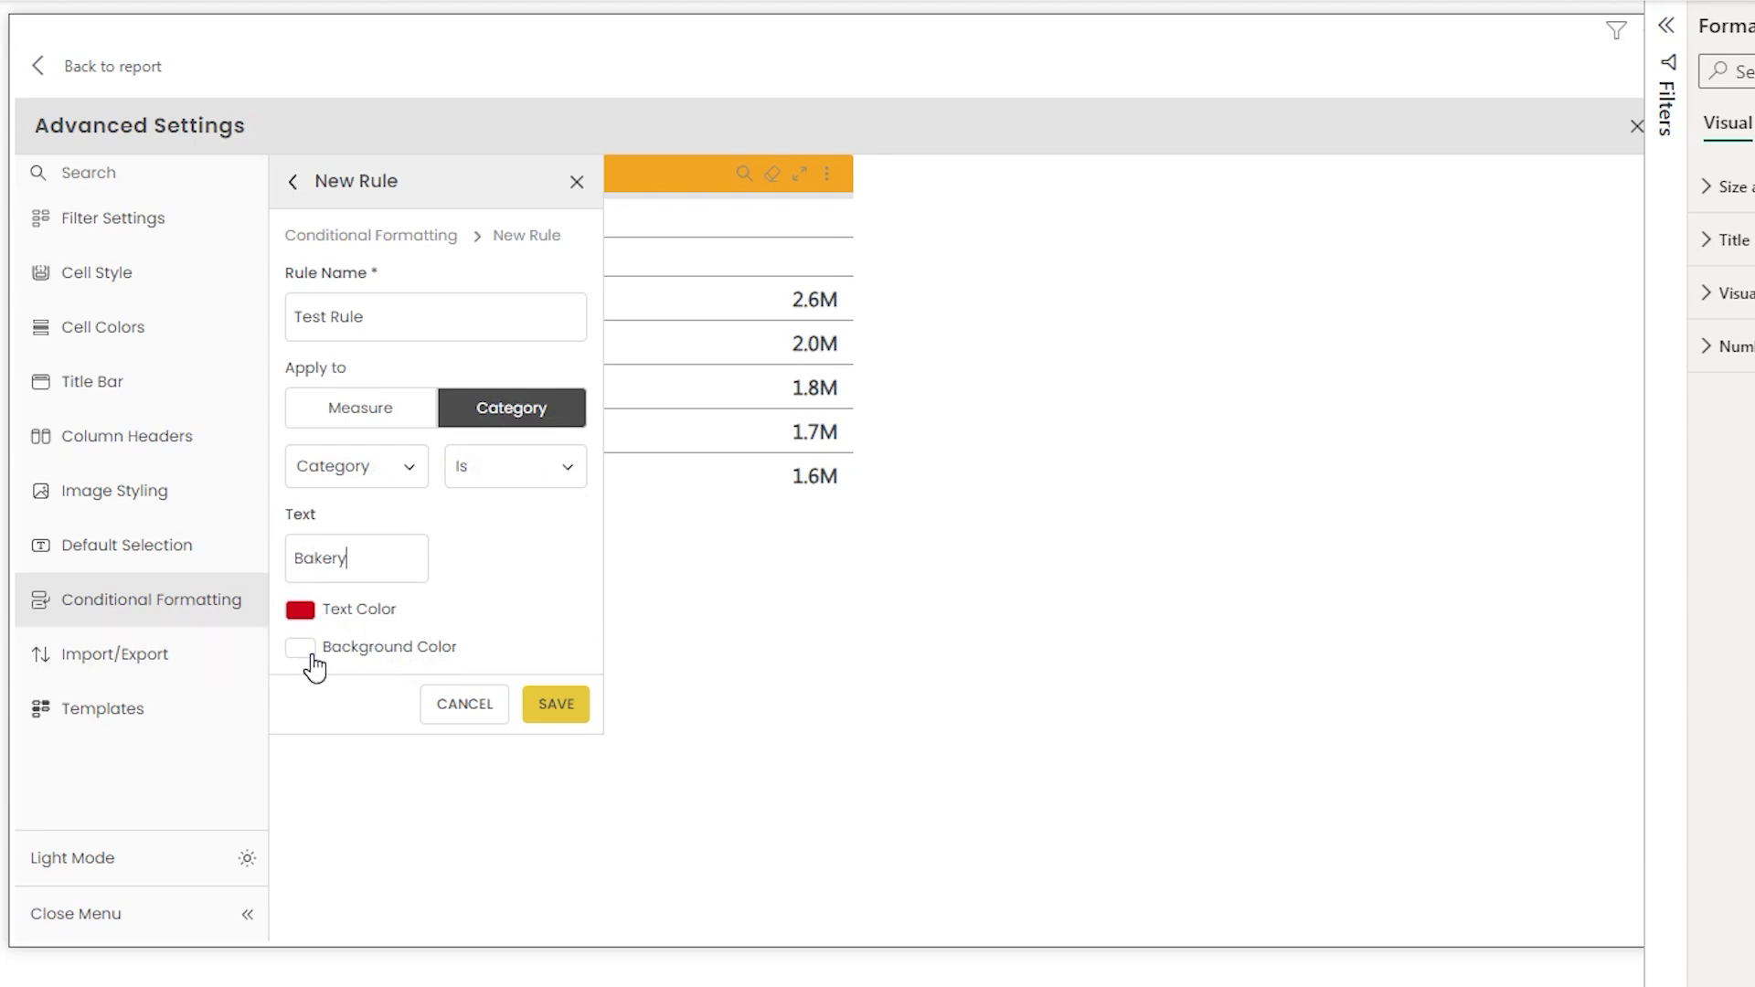
left_click(565, 711)
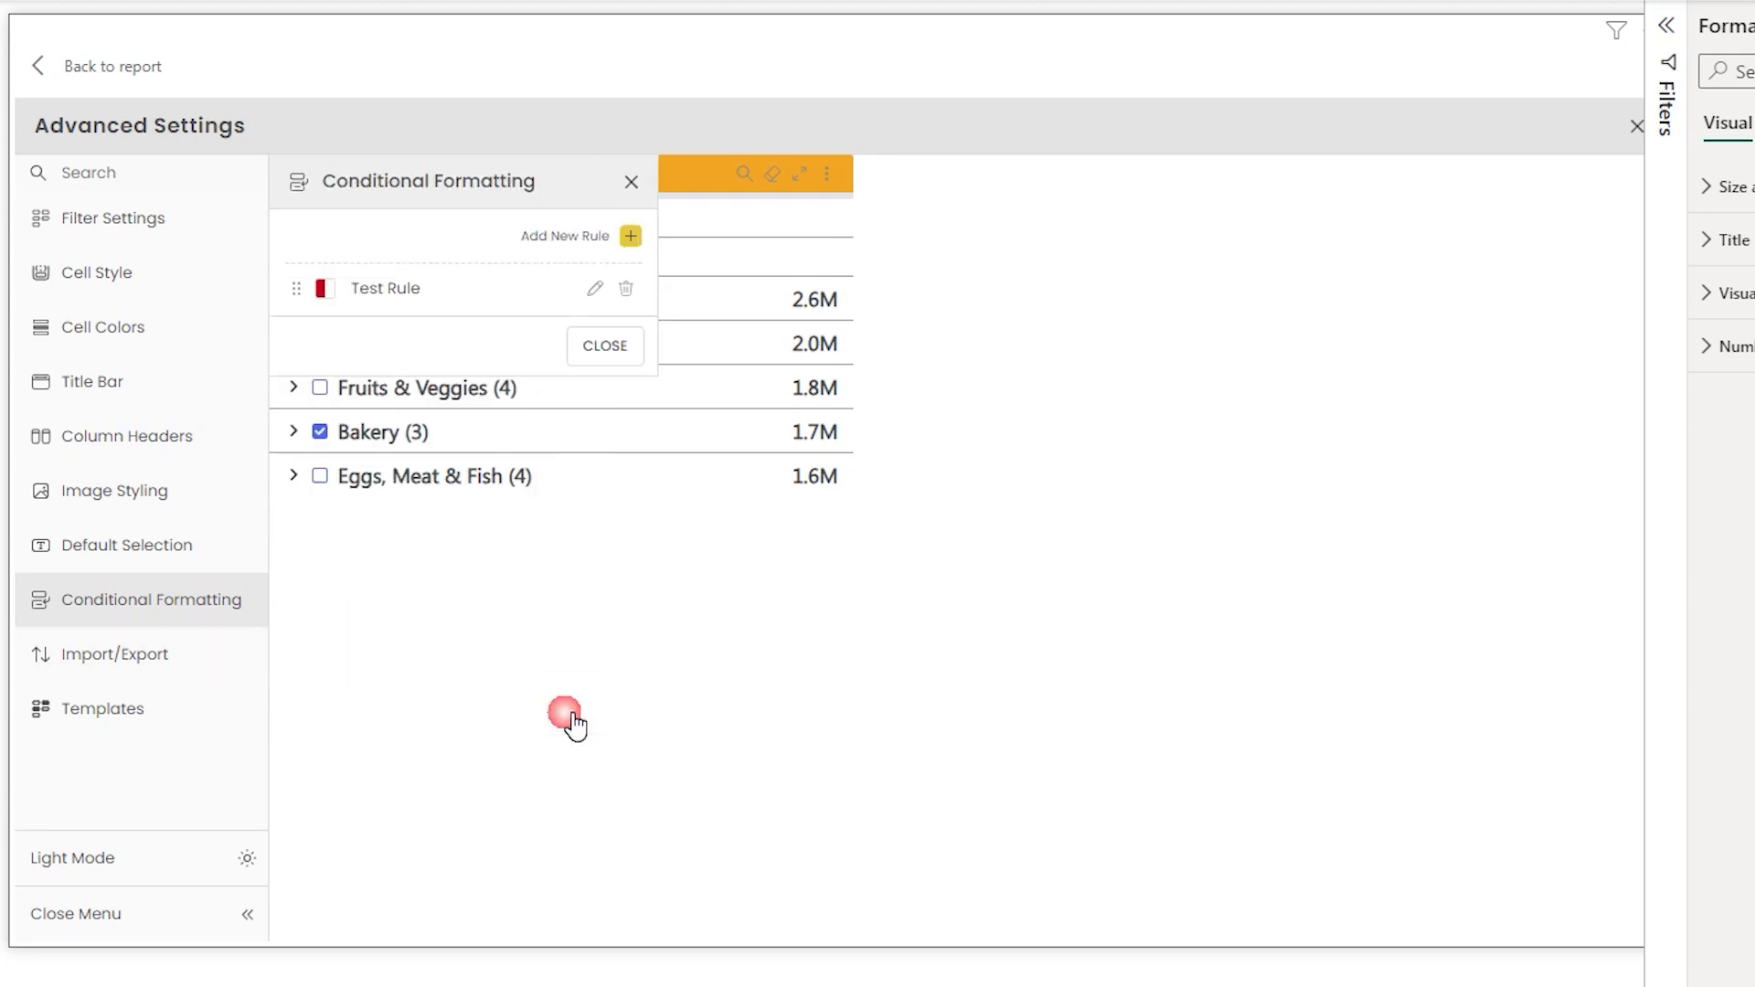
left_click(601, 347)
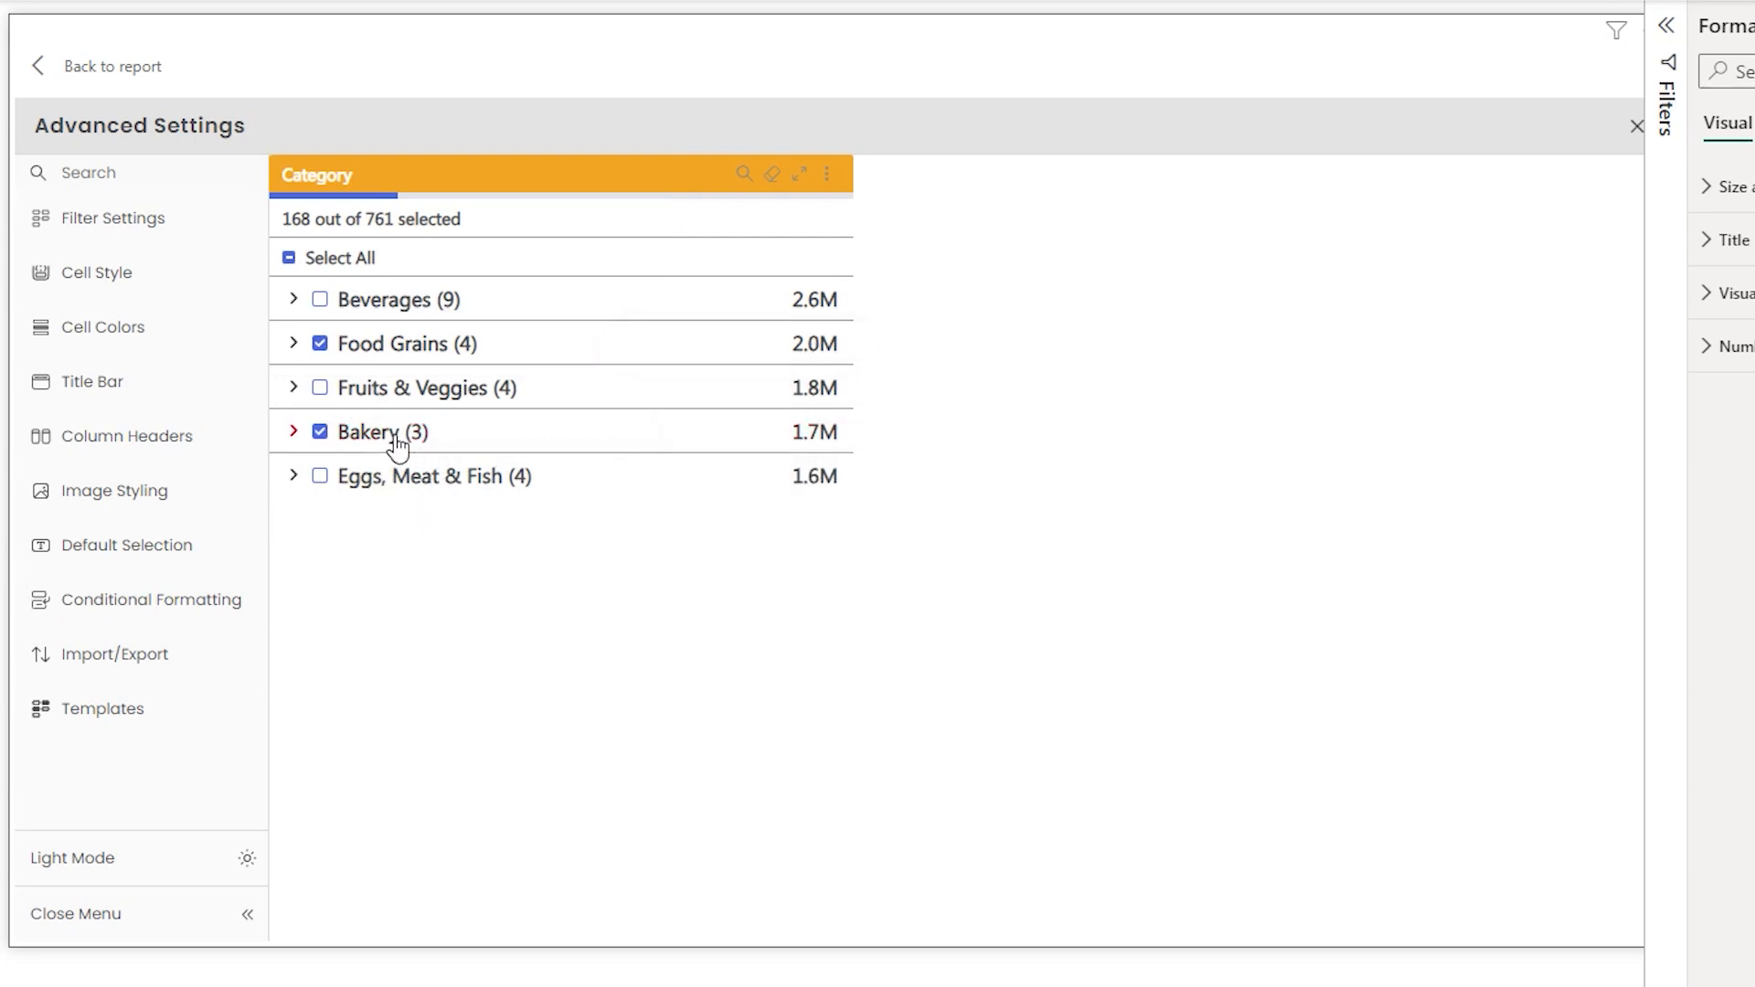
- Copy the visual's exported settings from Import/Export
left_click(174, 600)
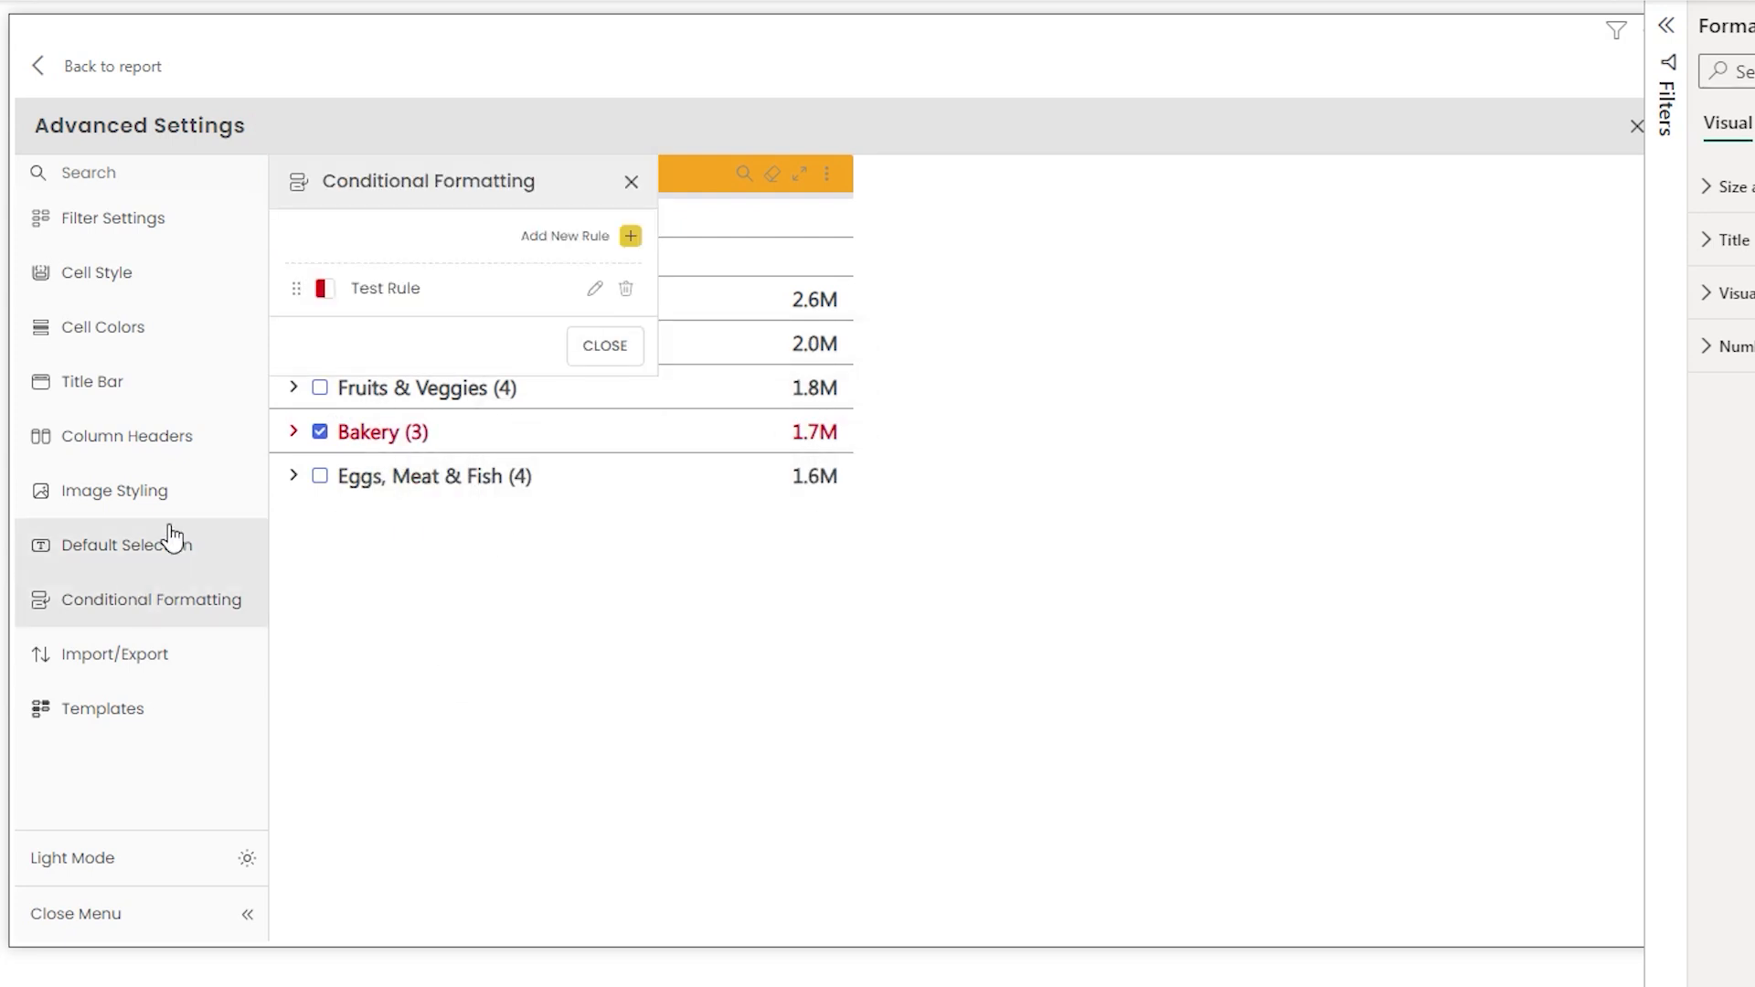
left_click(144, 678)
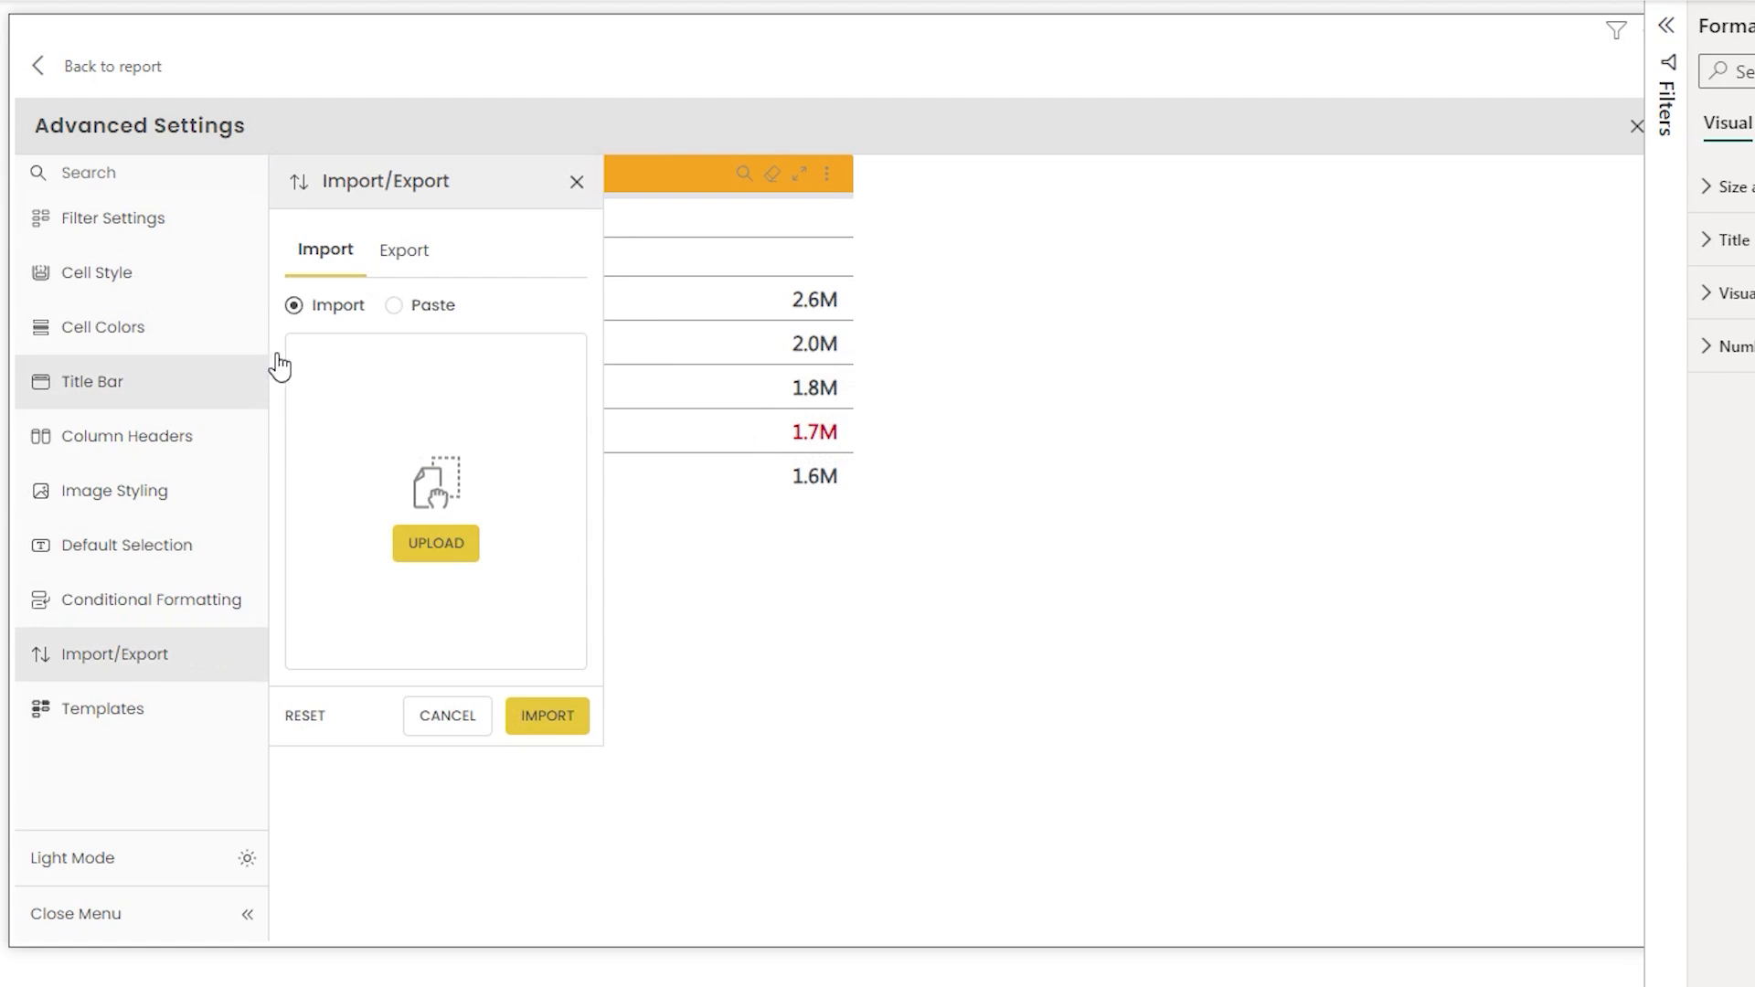
left_click(398, 260)
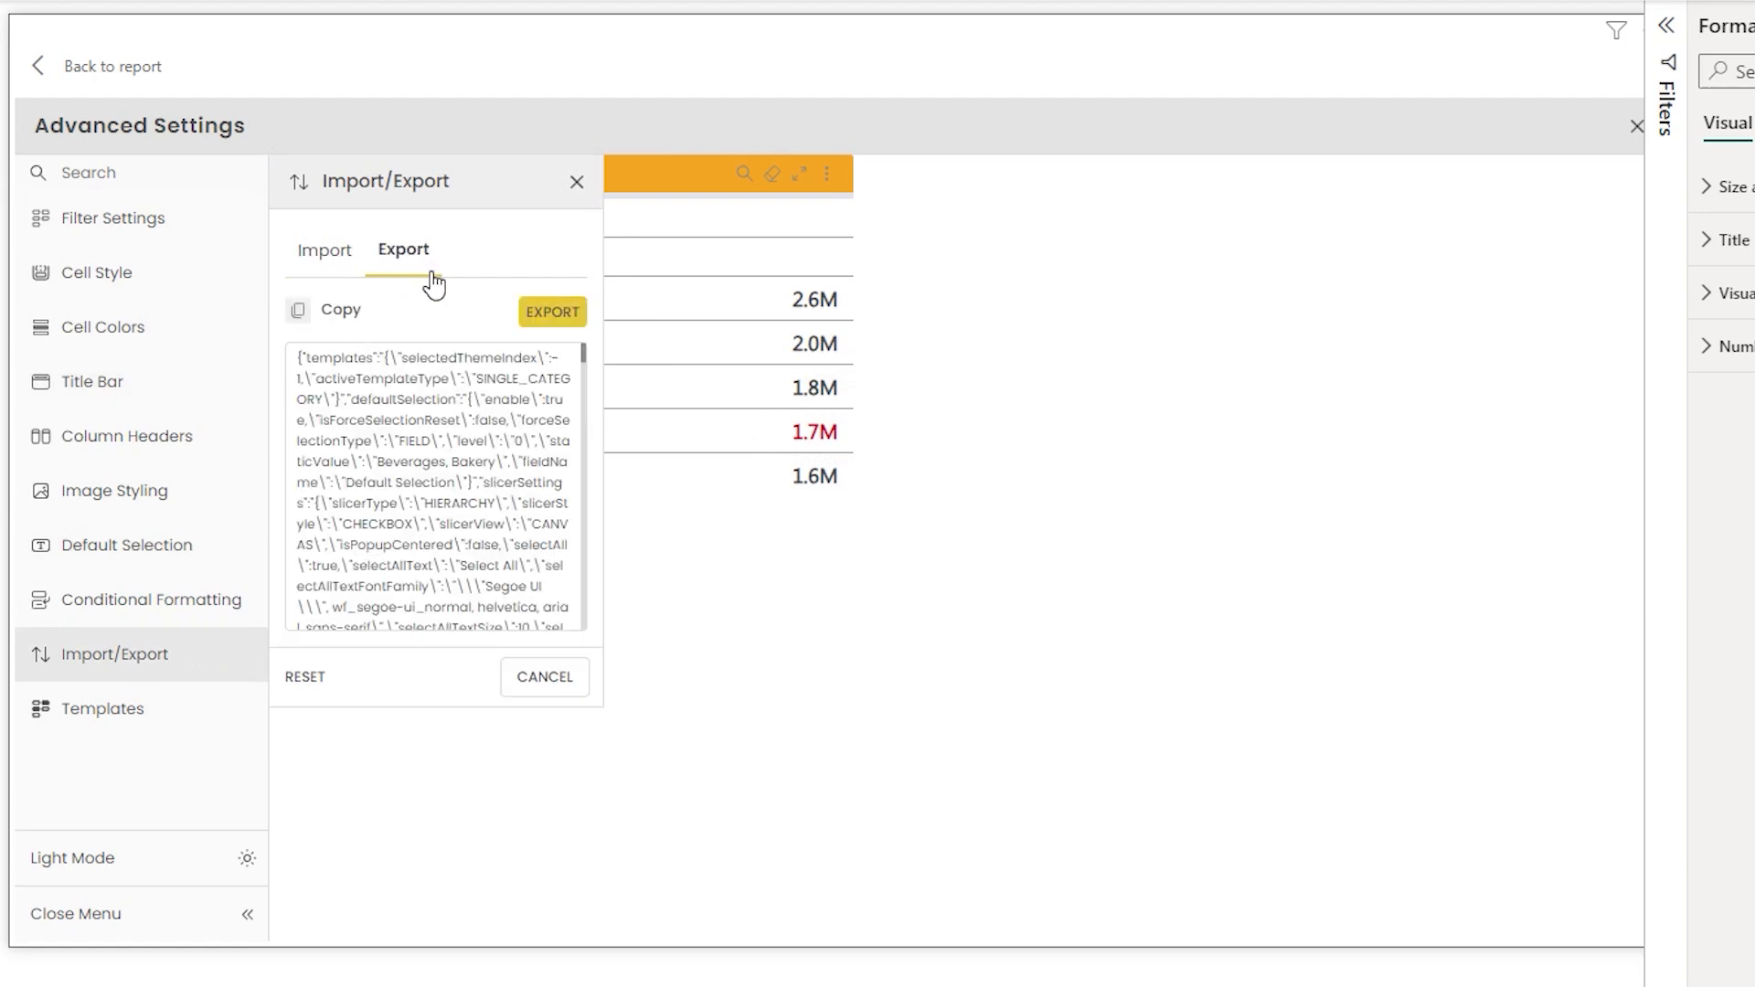
left_click(312, 315)
- Open Notepad, paste the copied settings, and start saving the document
key("super+r")
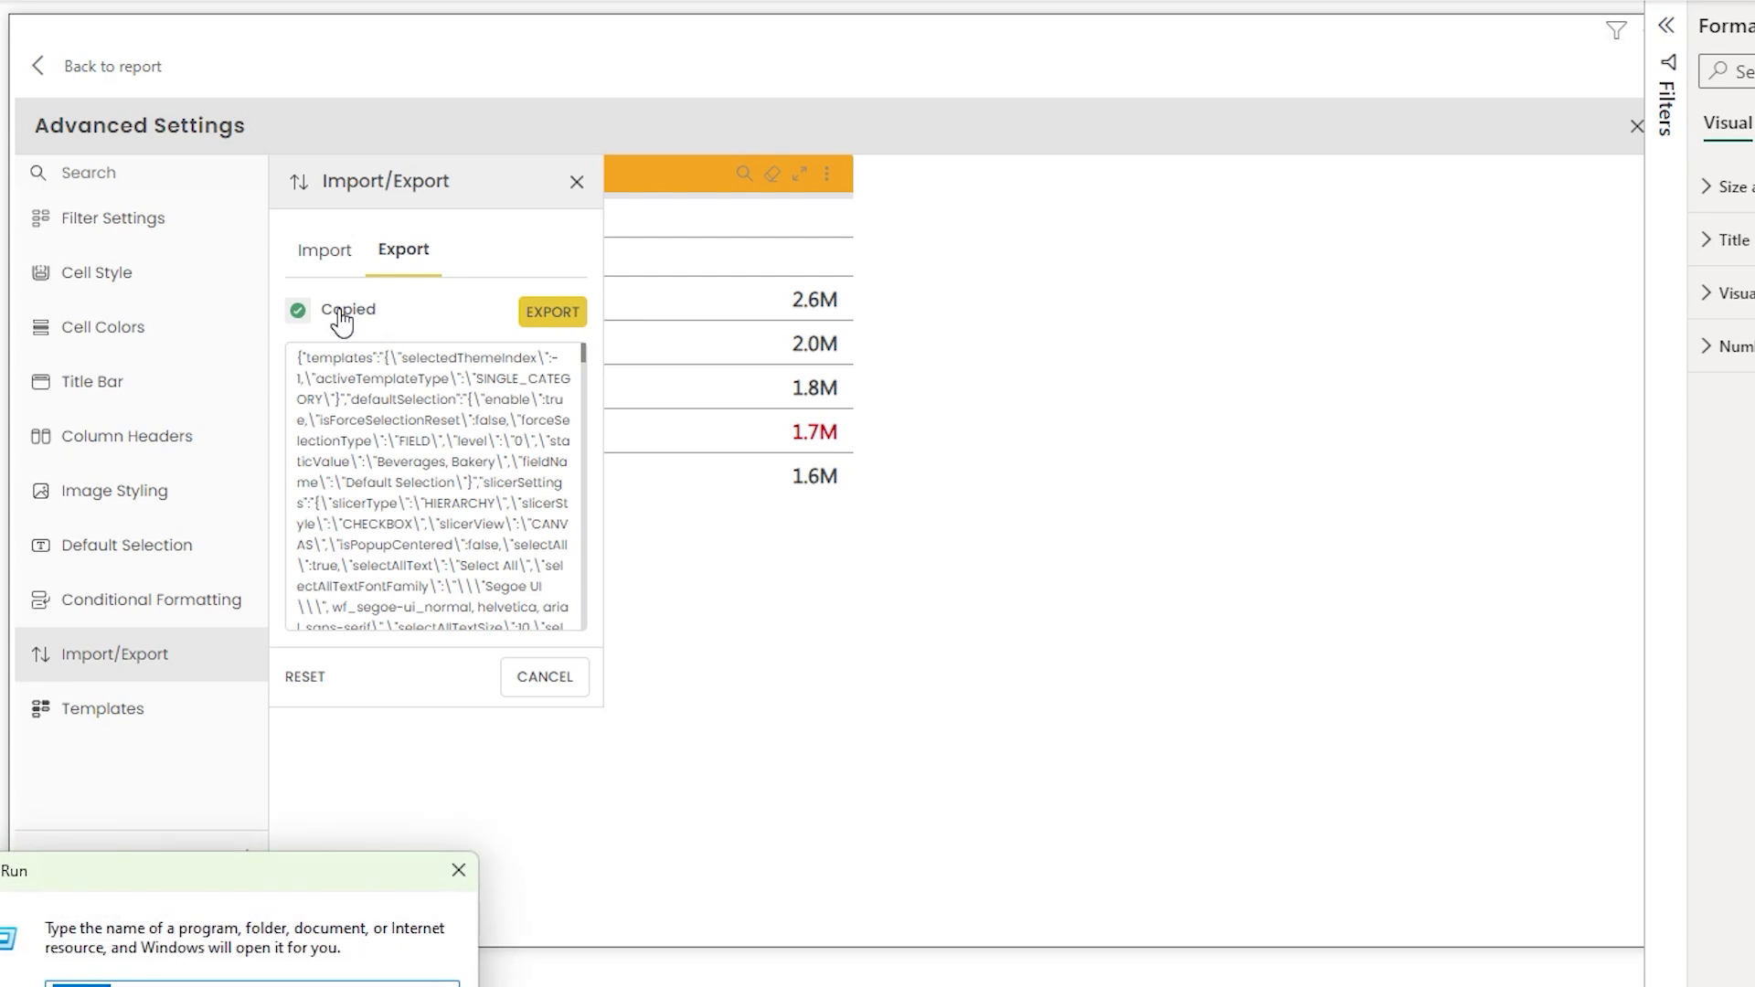
key("Return")
key("ctrl+v")
left_click(218, 105)
left_click(266, 314)
- Save the document in the Horizon folder as All files with a .json extension
left_click(473, 632)
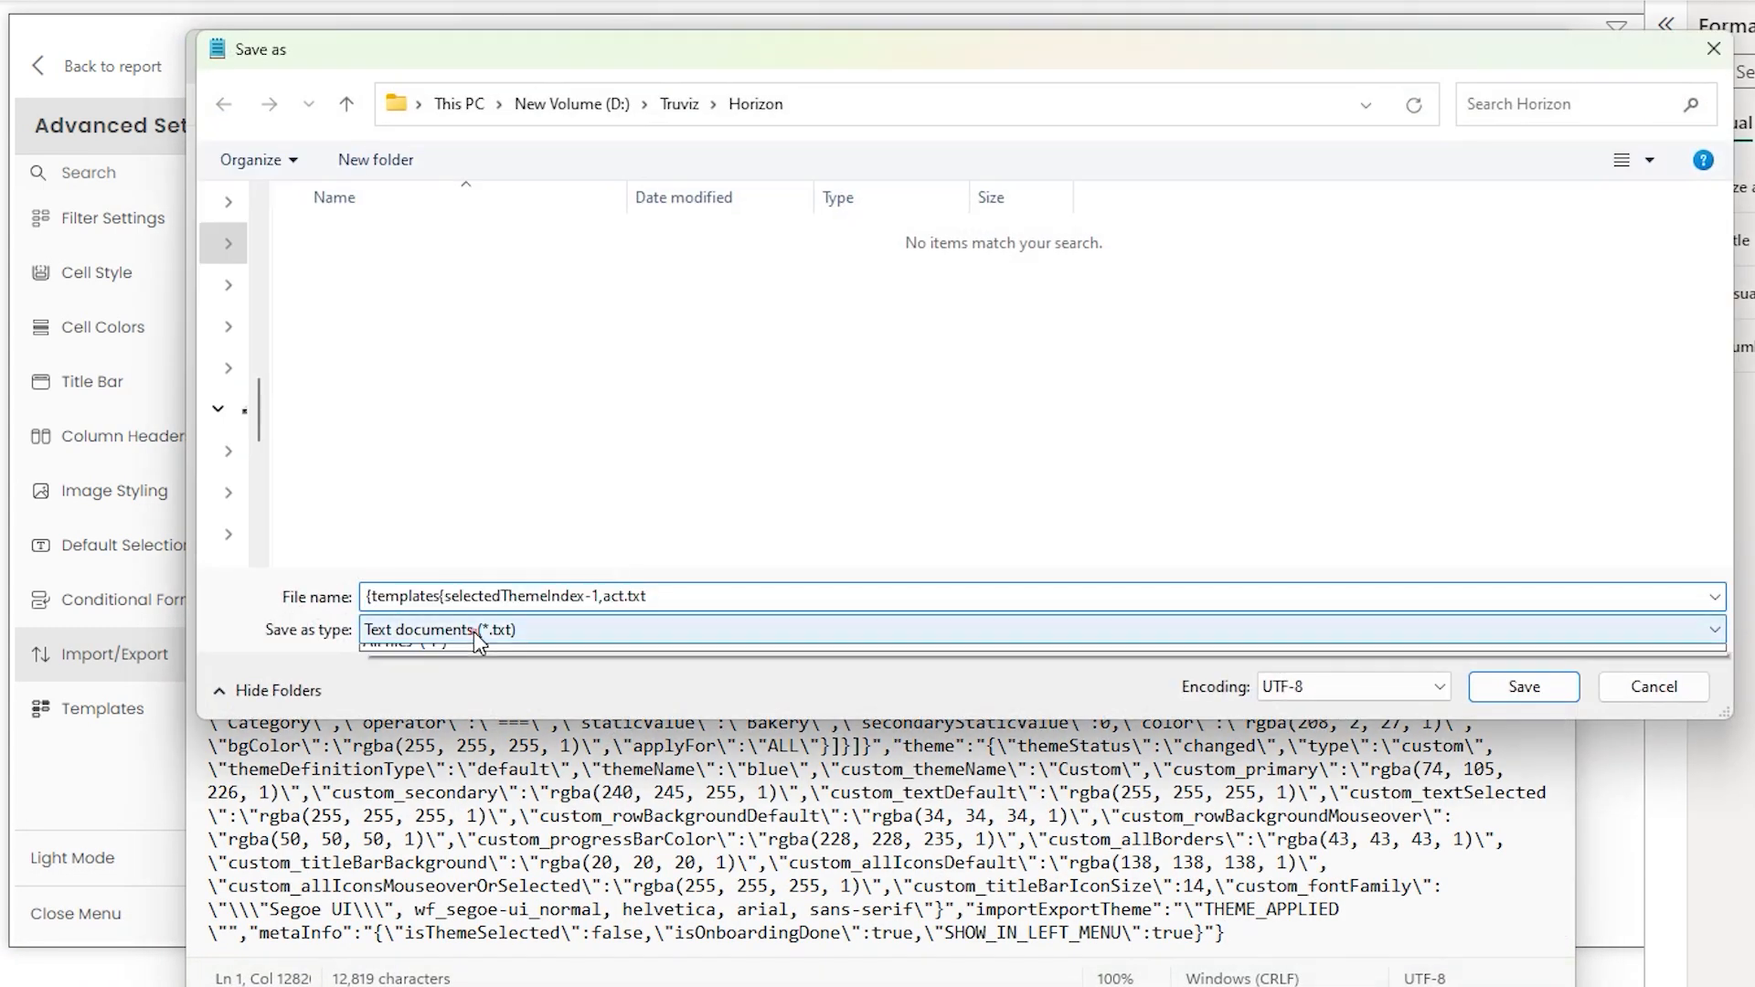
left_click(437, 667)
left_click(731, 596)
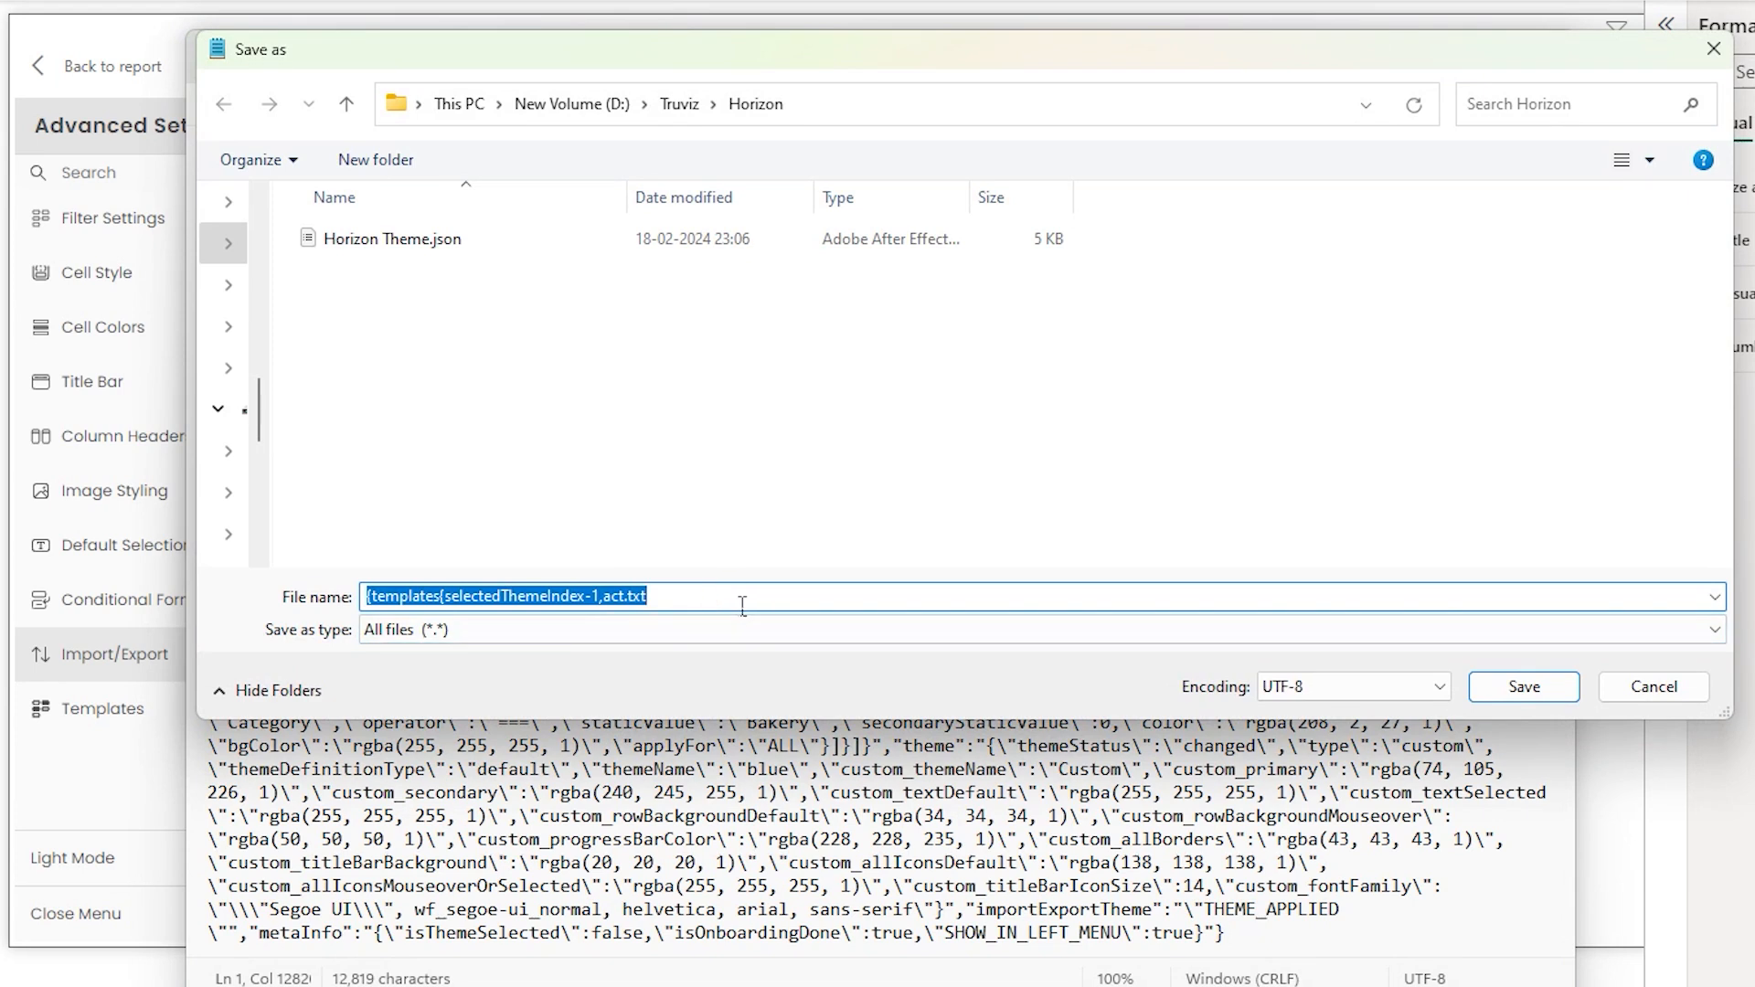
left_click(736, 596)
key("BackSpace")
key("BackSpace")
key("BackSpace")
type("json")
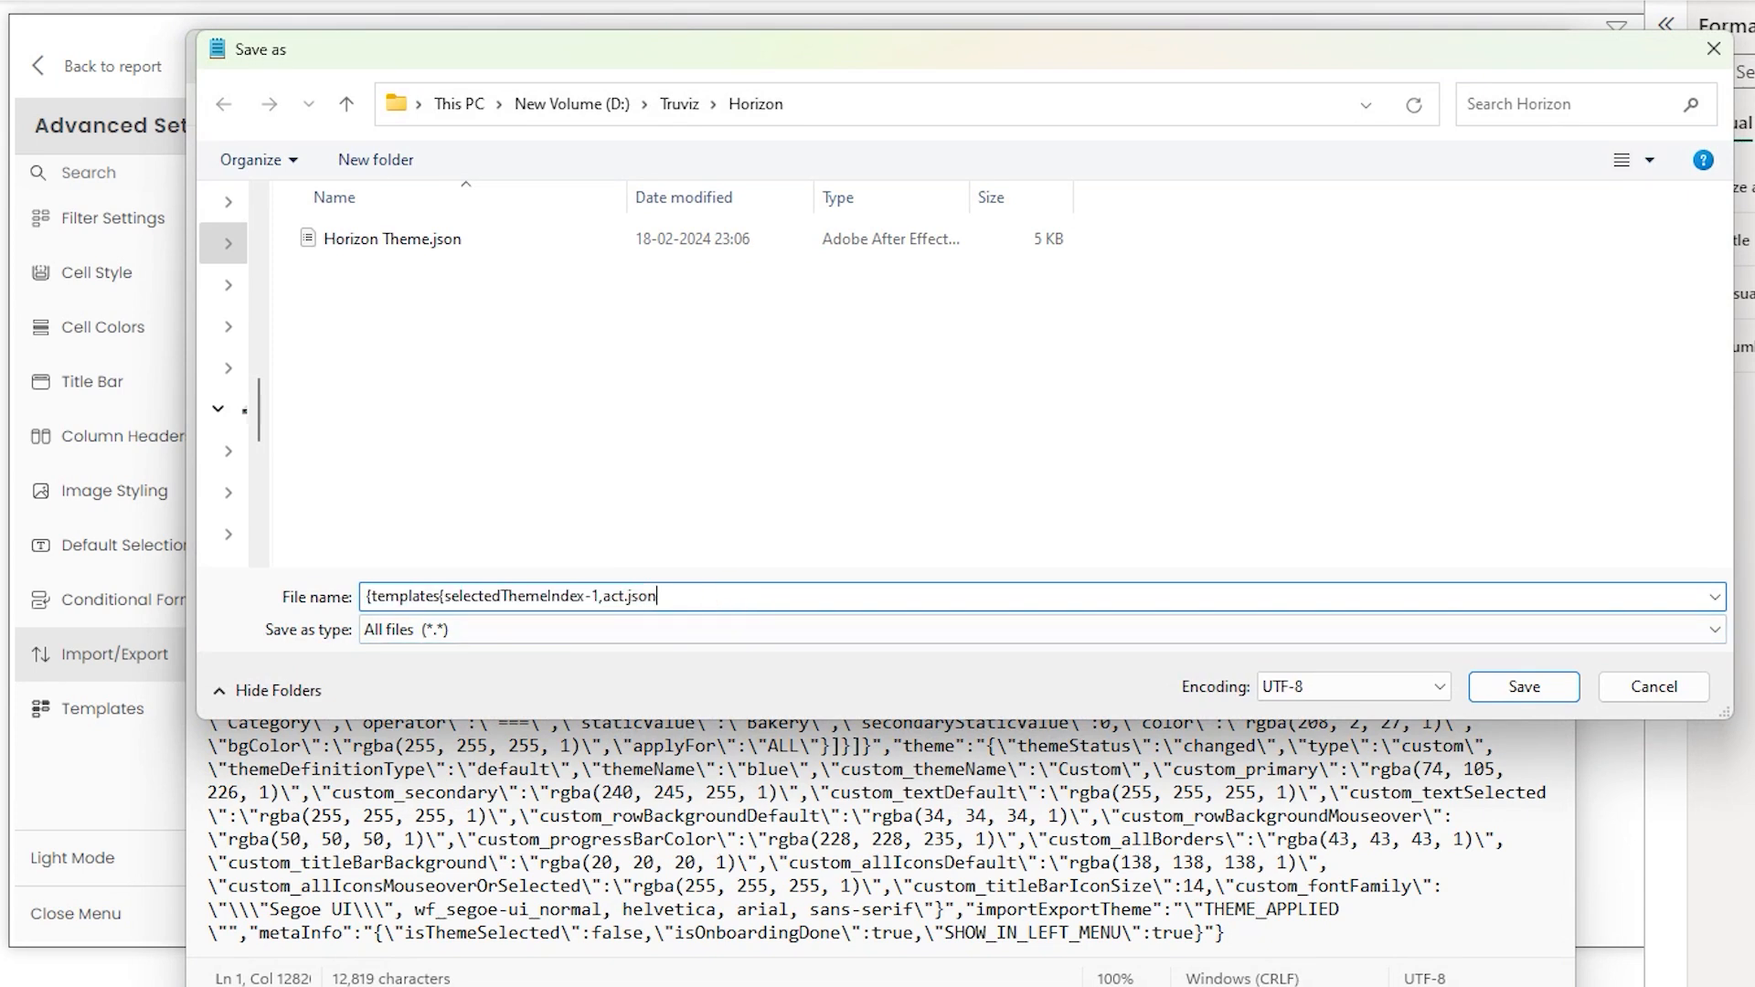
left_click(1540, 692)
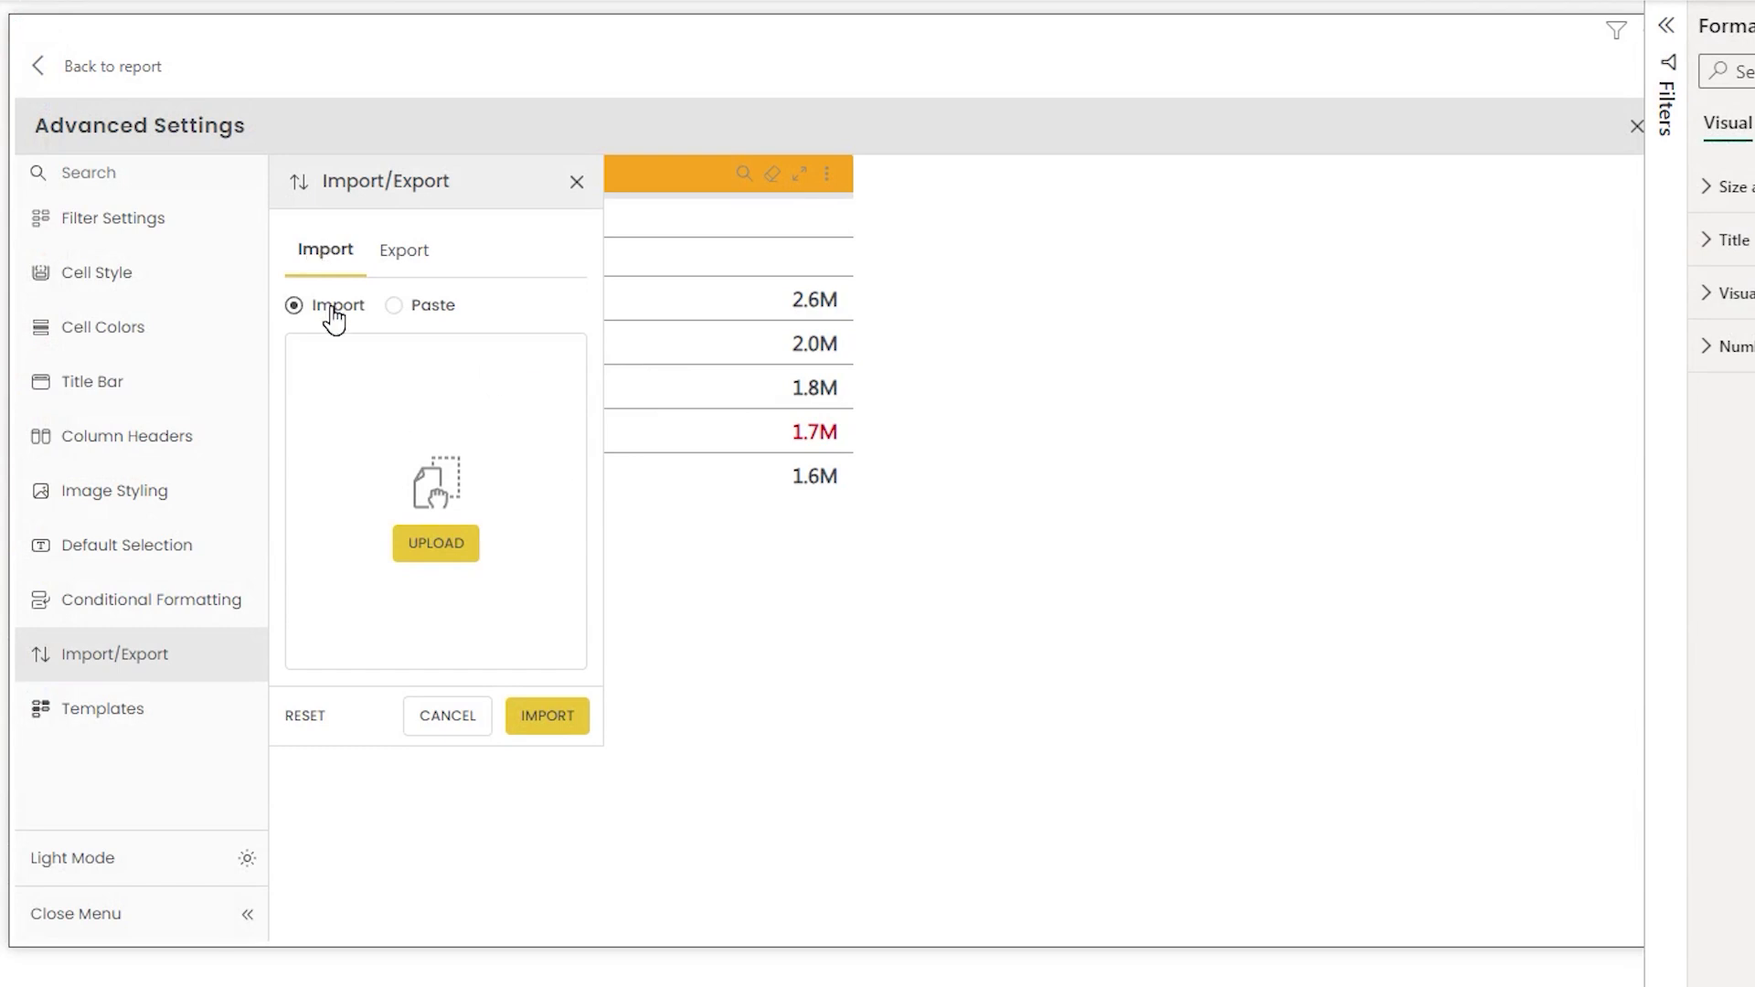
- Upload Filter Theme.json to import the saved settings
left_click(413, 554)
left_click(144, 117)
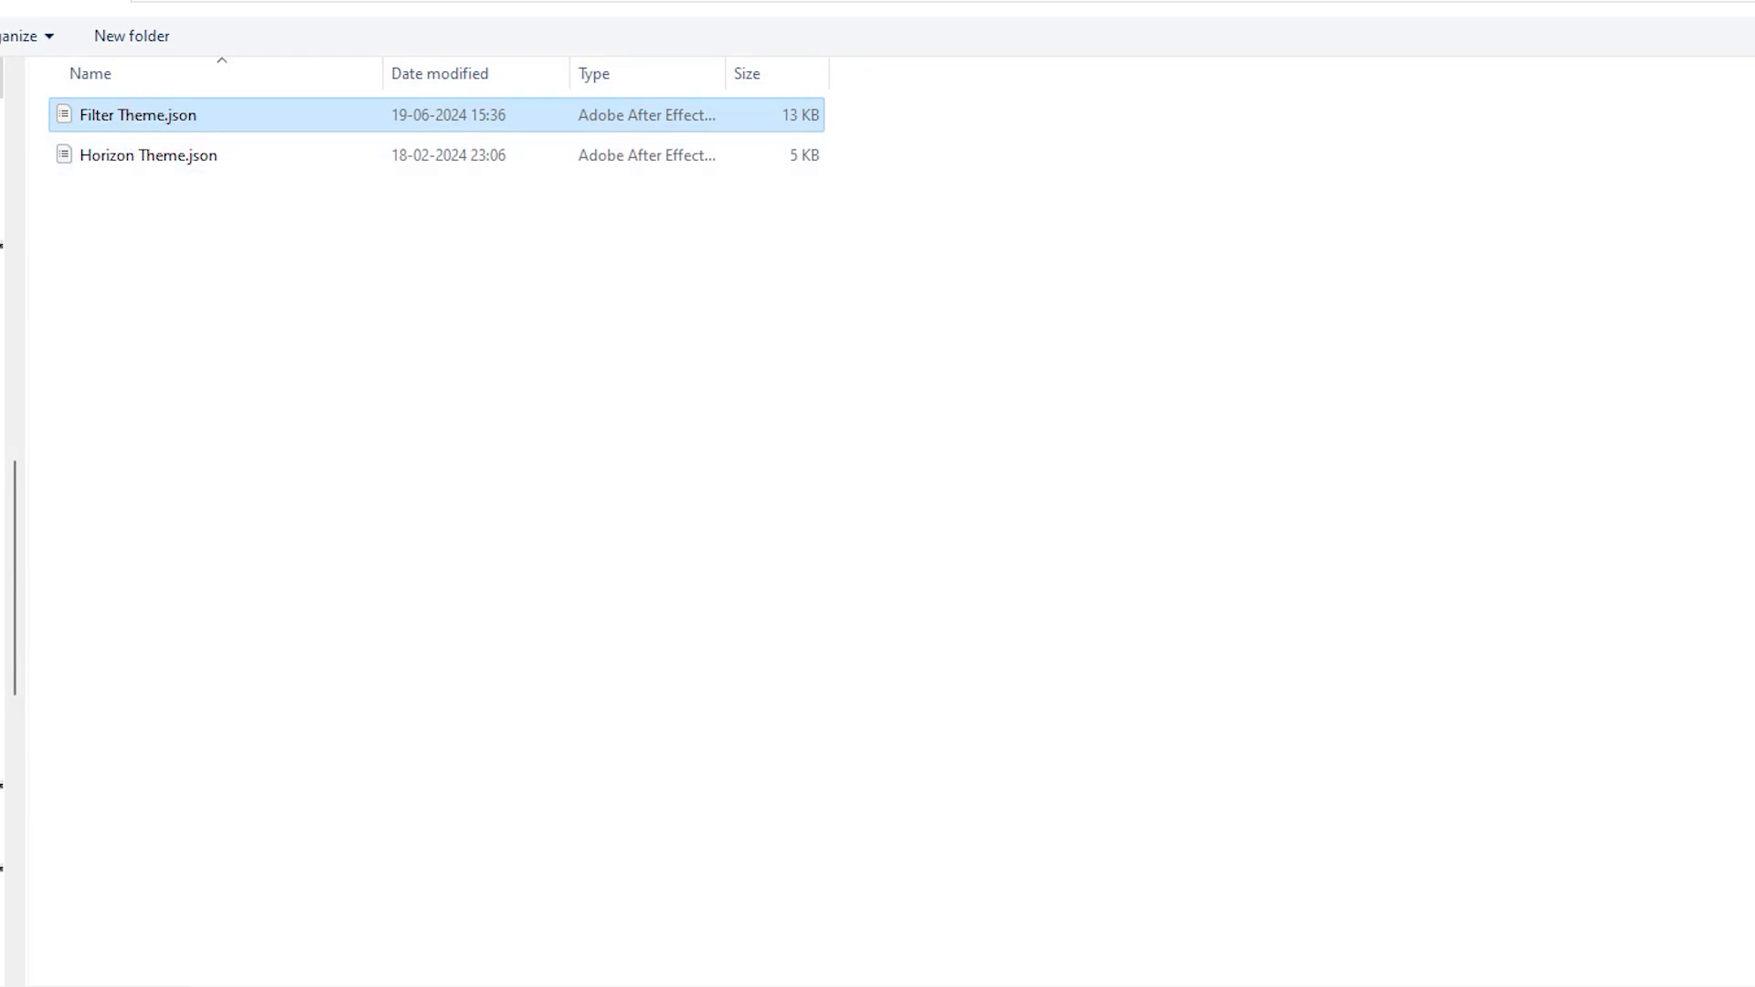
left_click(1736, 978)
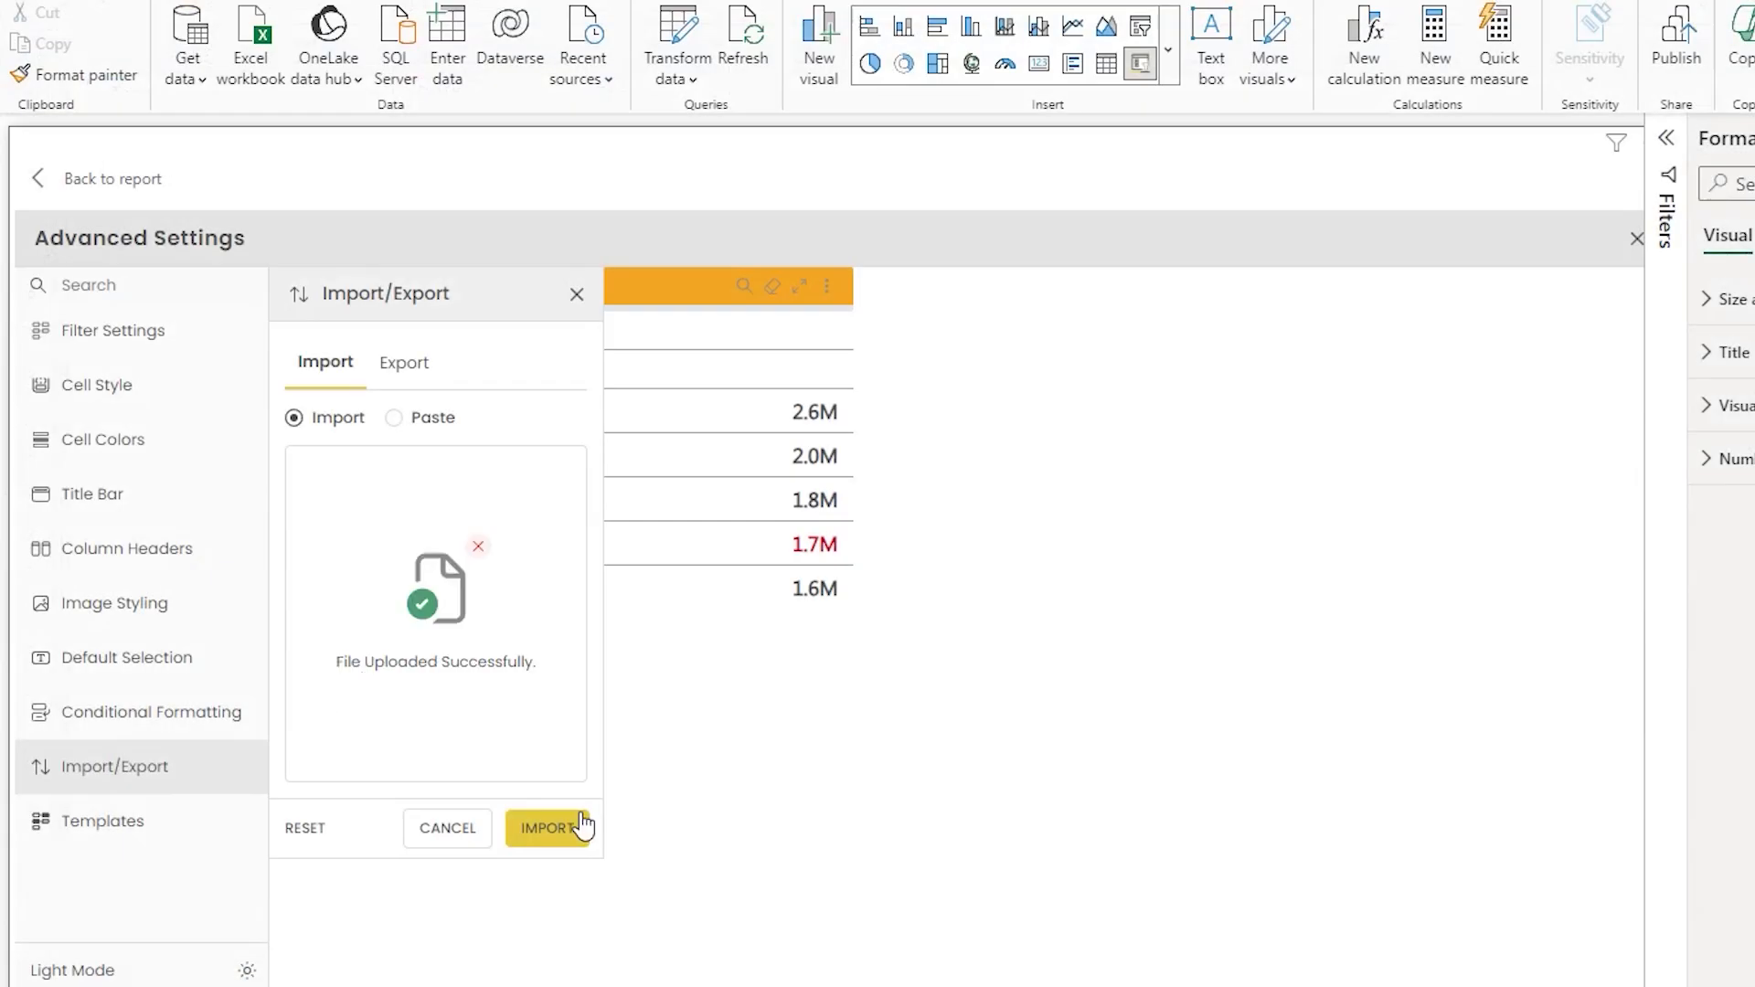
left_click(582, 825)
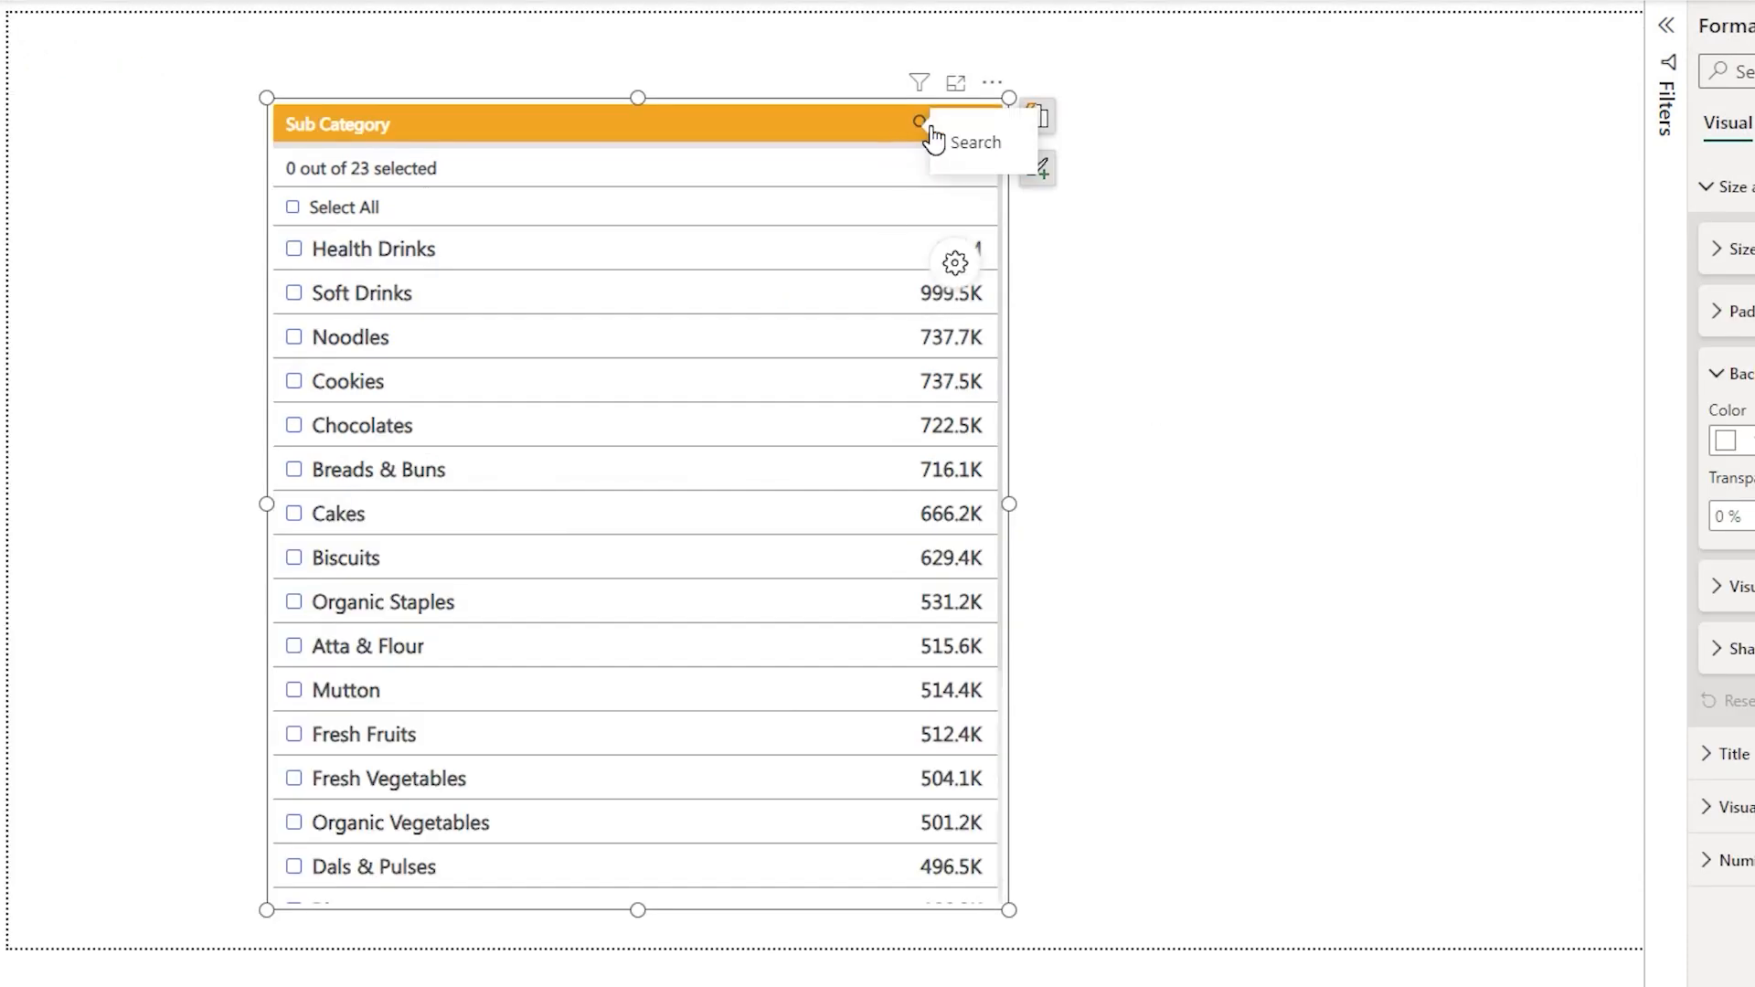
- Search the sub categories with the wildcard pattern *es
left_click(923, 128)
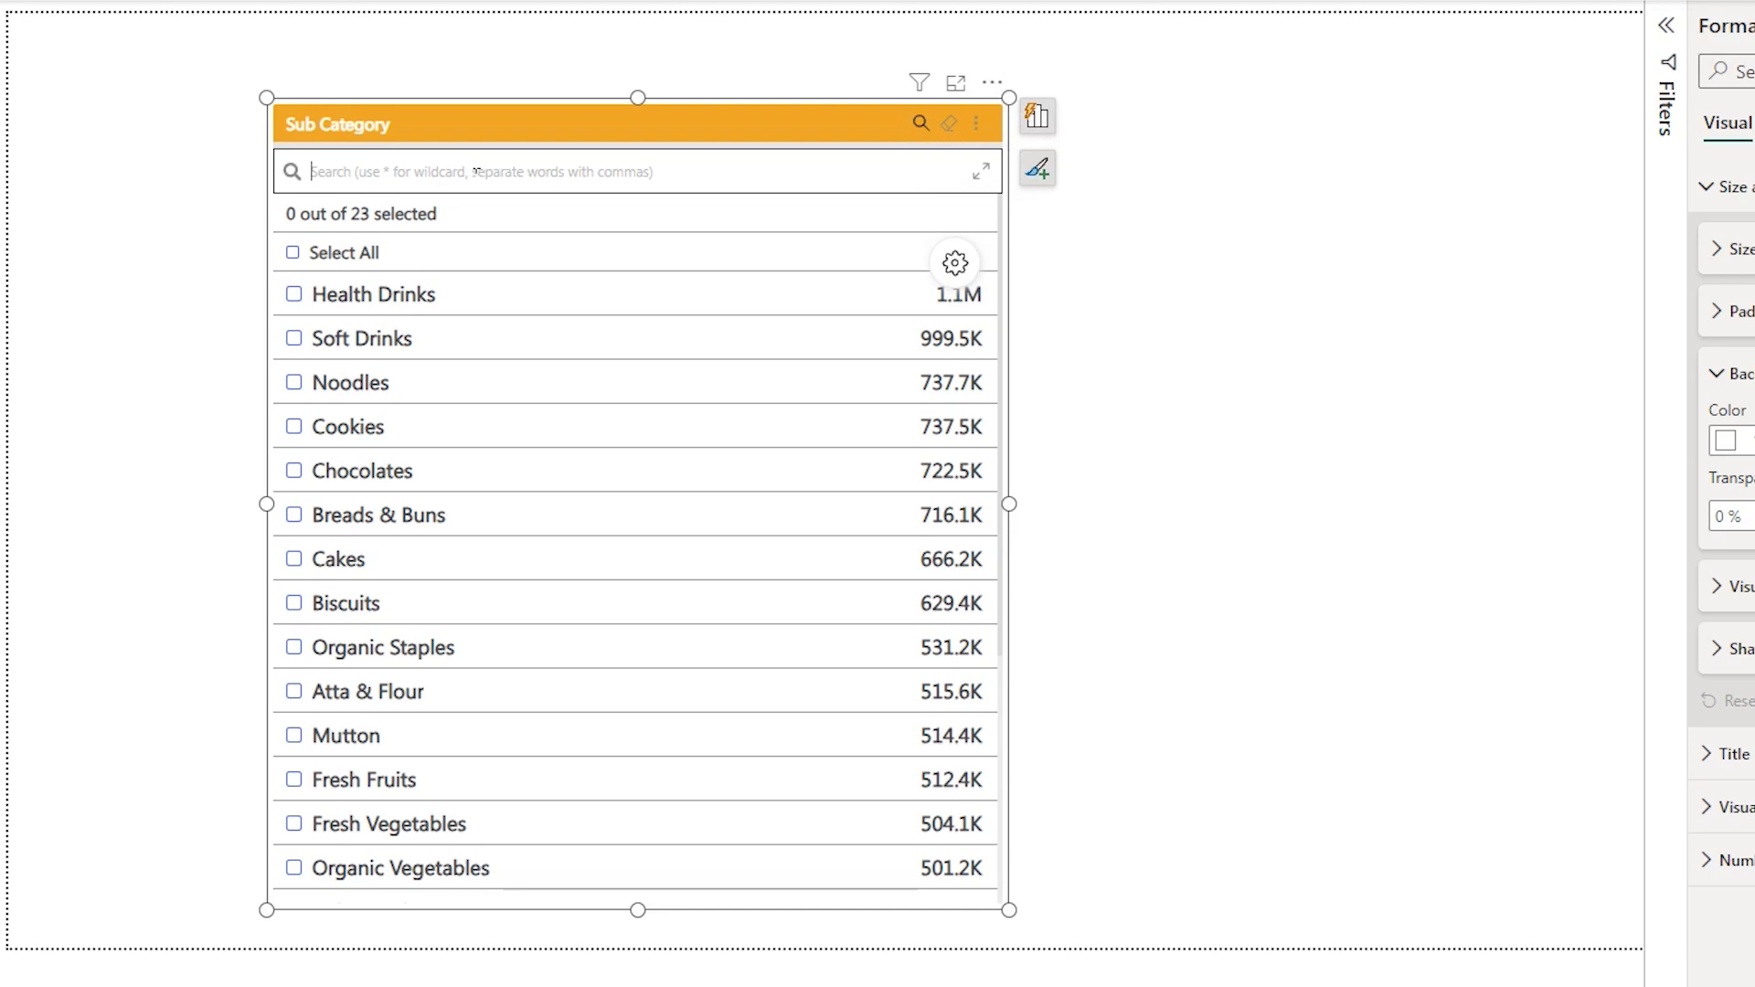
type("*es")
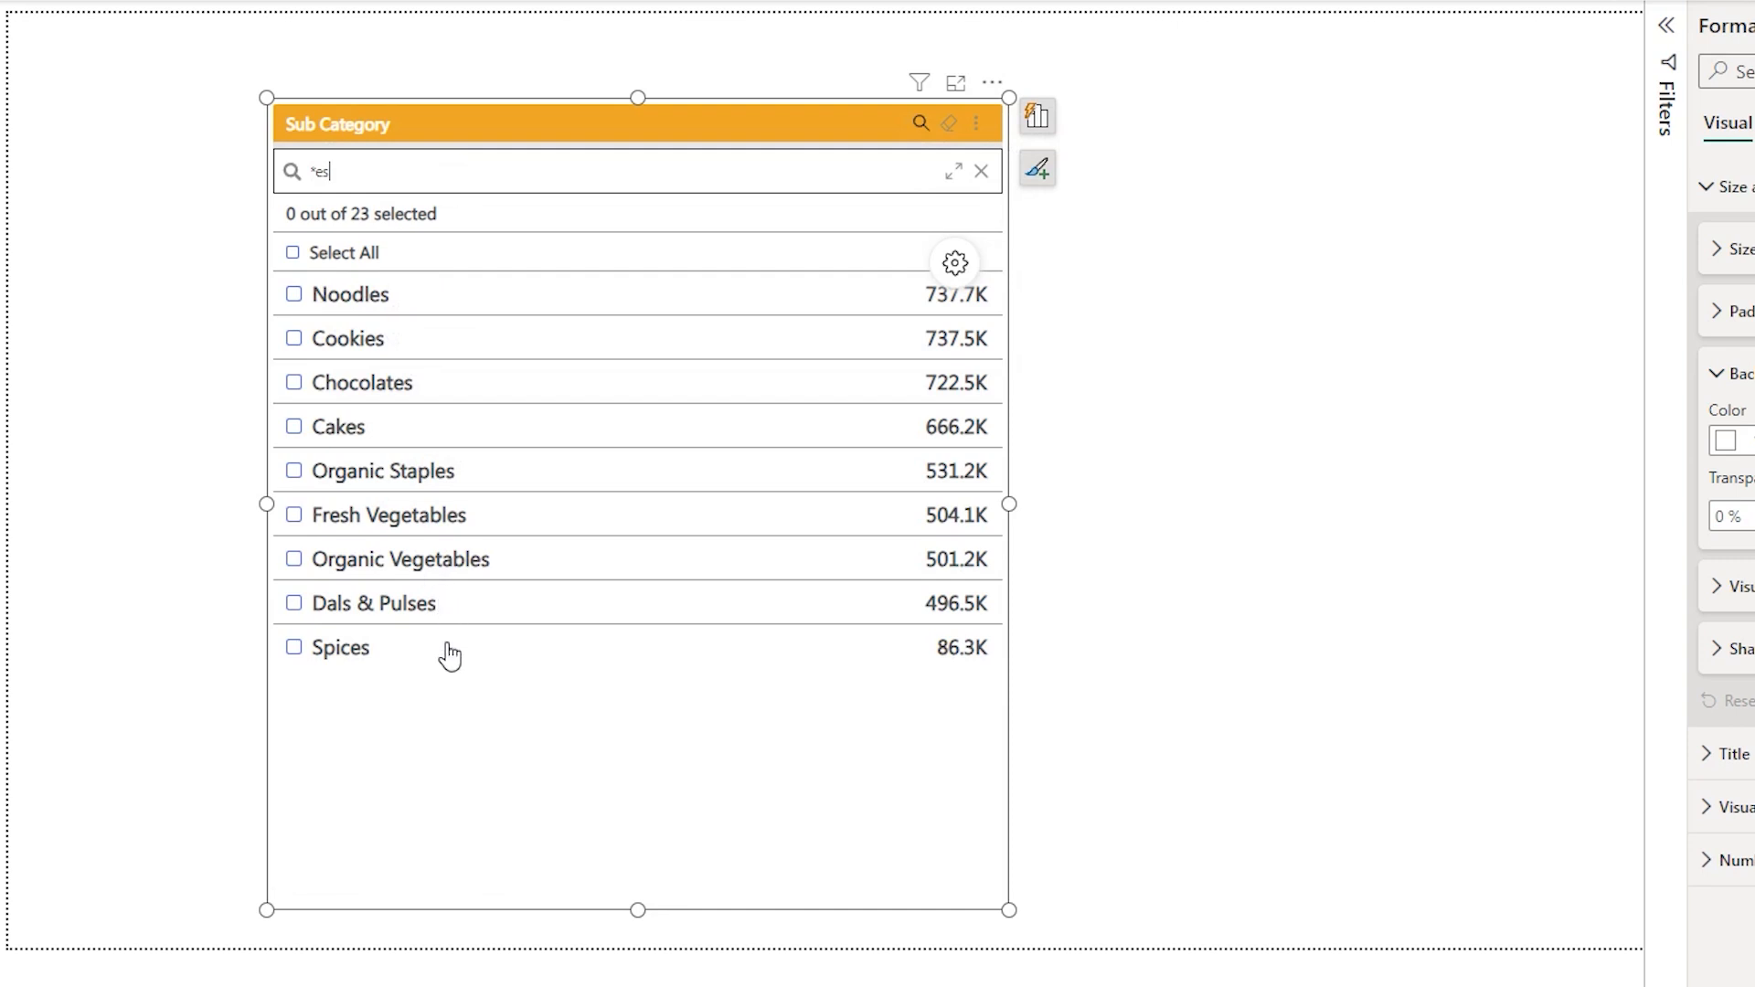
- Search with the pattern F*, expand the search box, and clear the search
key("BackSpace")
key("BackSpace")
key("BackSpace")
type("F*")
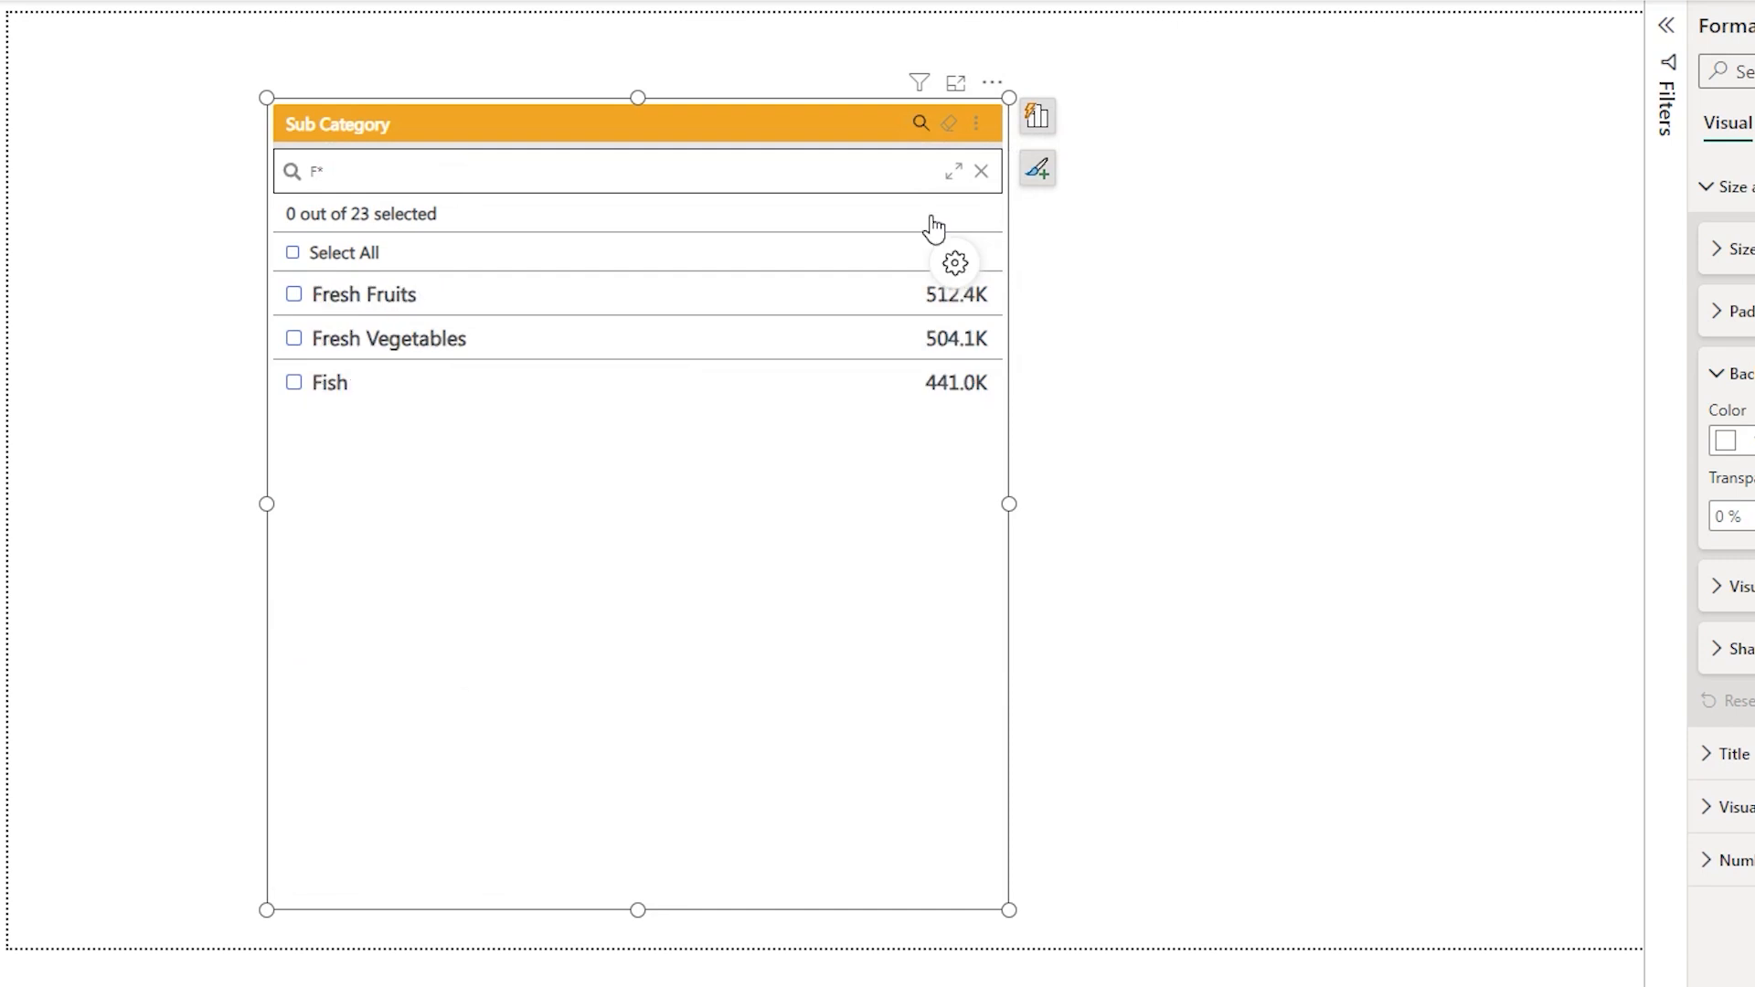
left_click(953, 173)
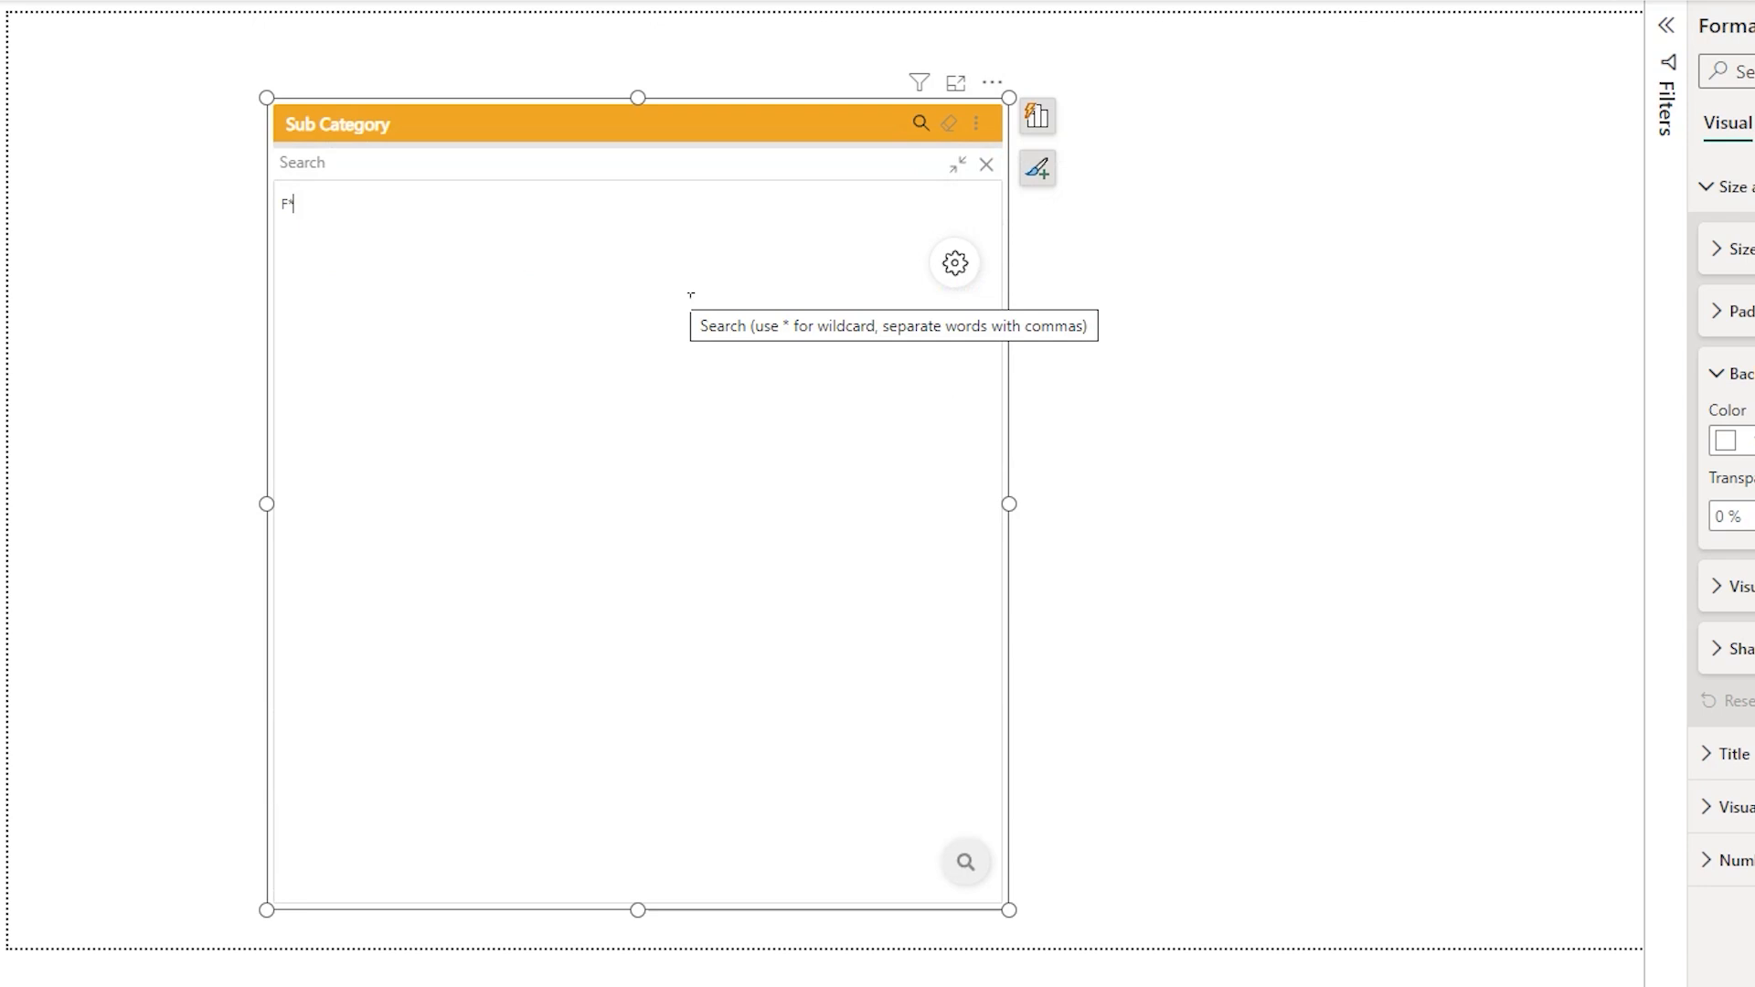
key("BackSpace")
key("BackSpace")
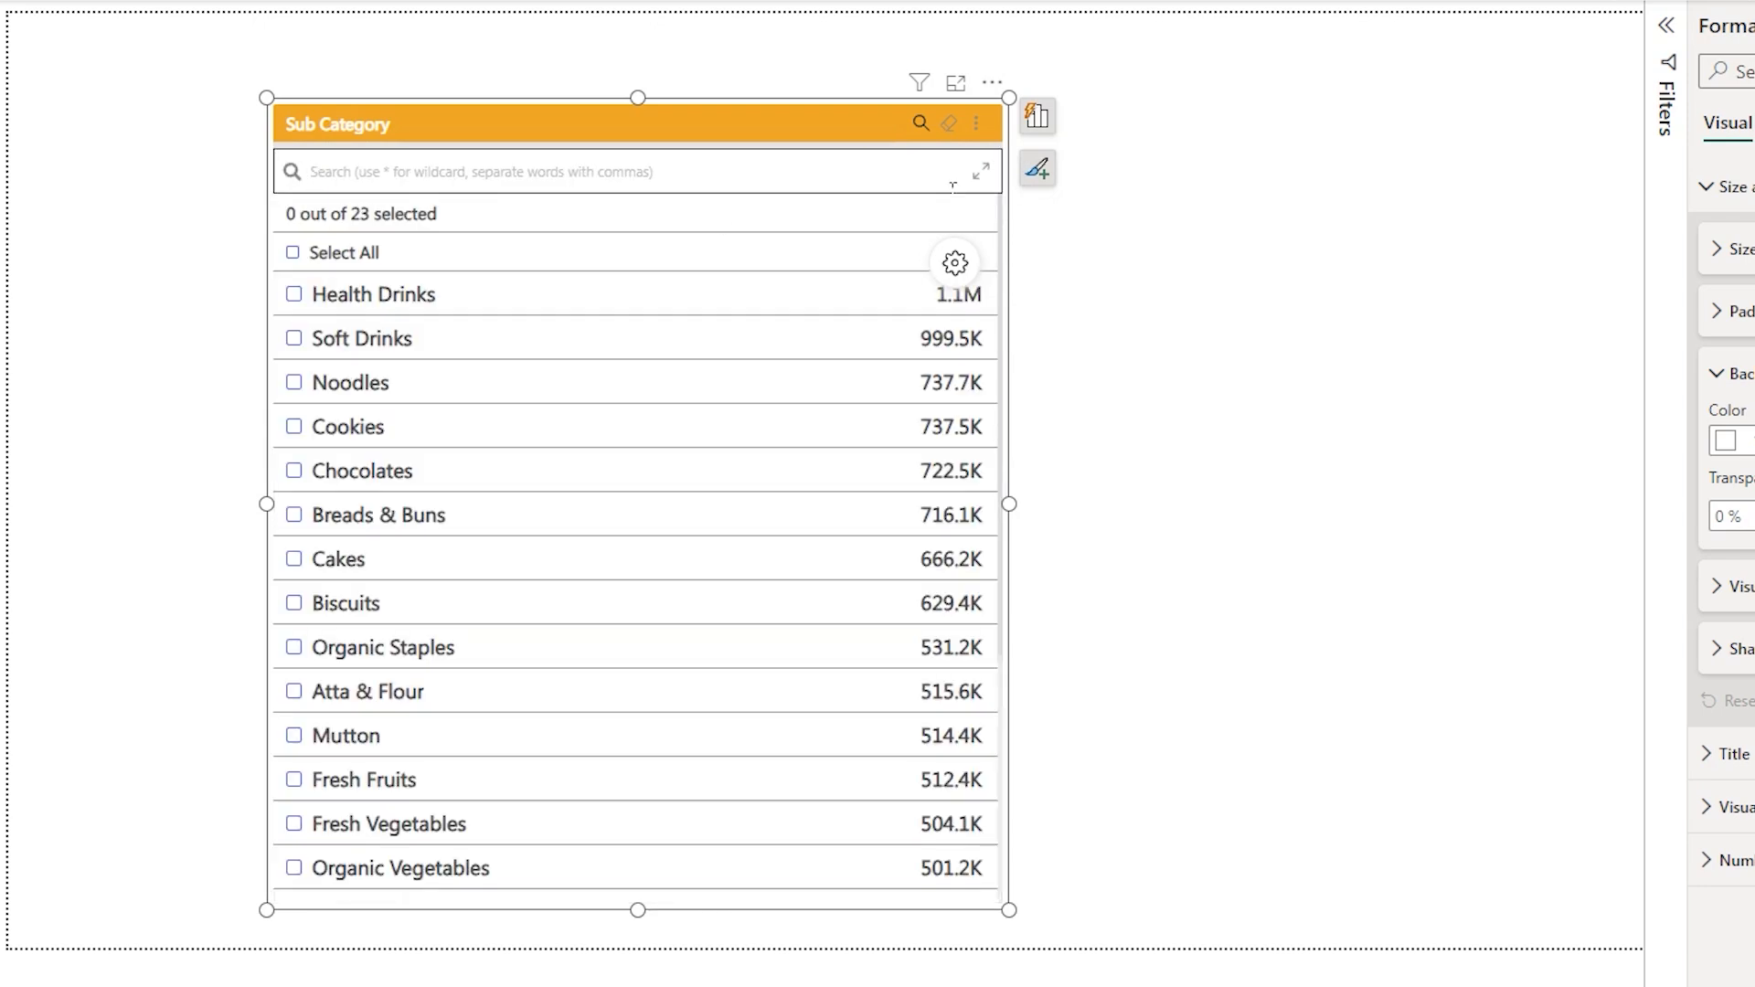
- Search for the comma-separated words Cookies, Noodles
type("Cookies, Noodles")
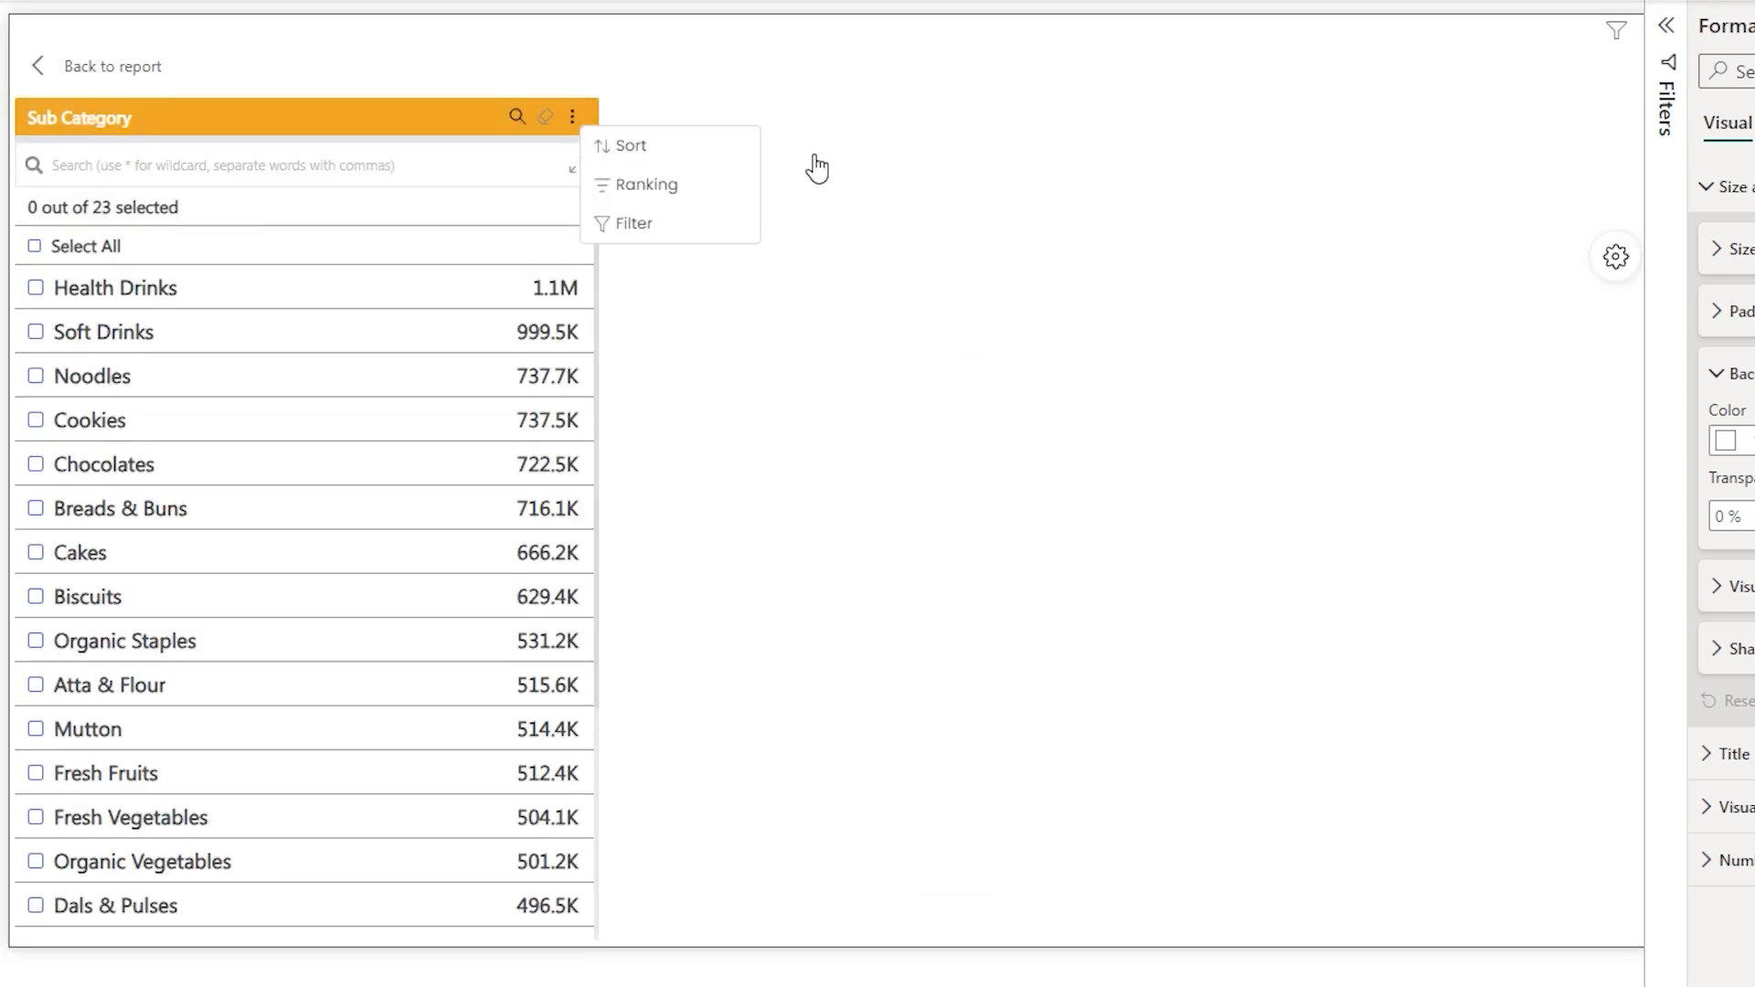
left_click(822, 269)
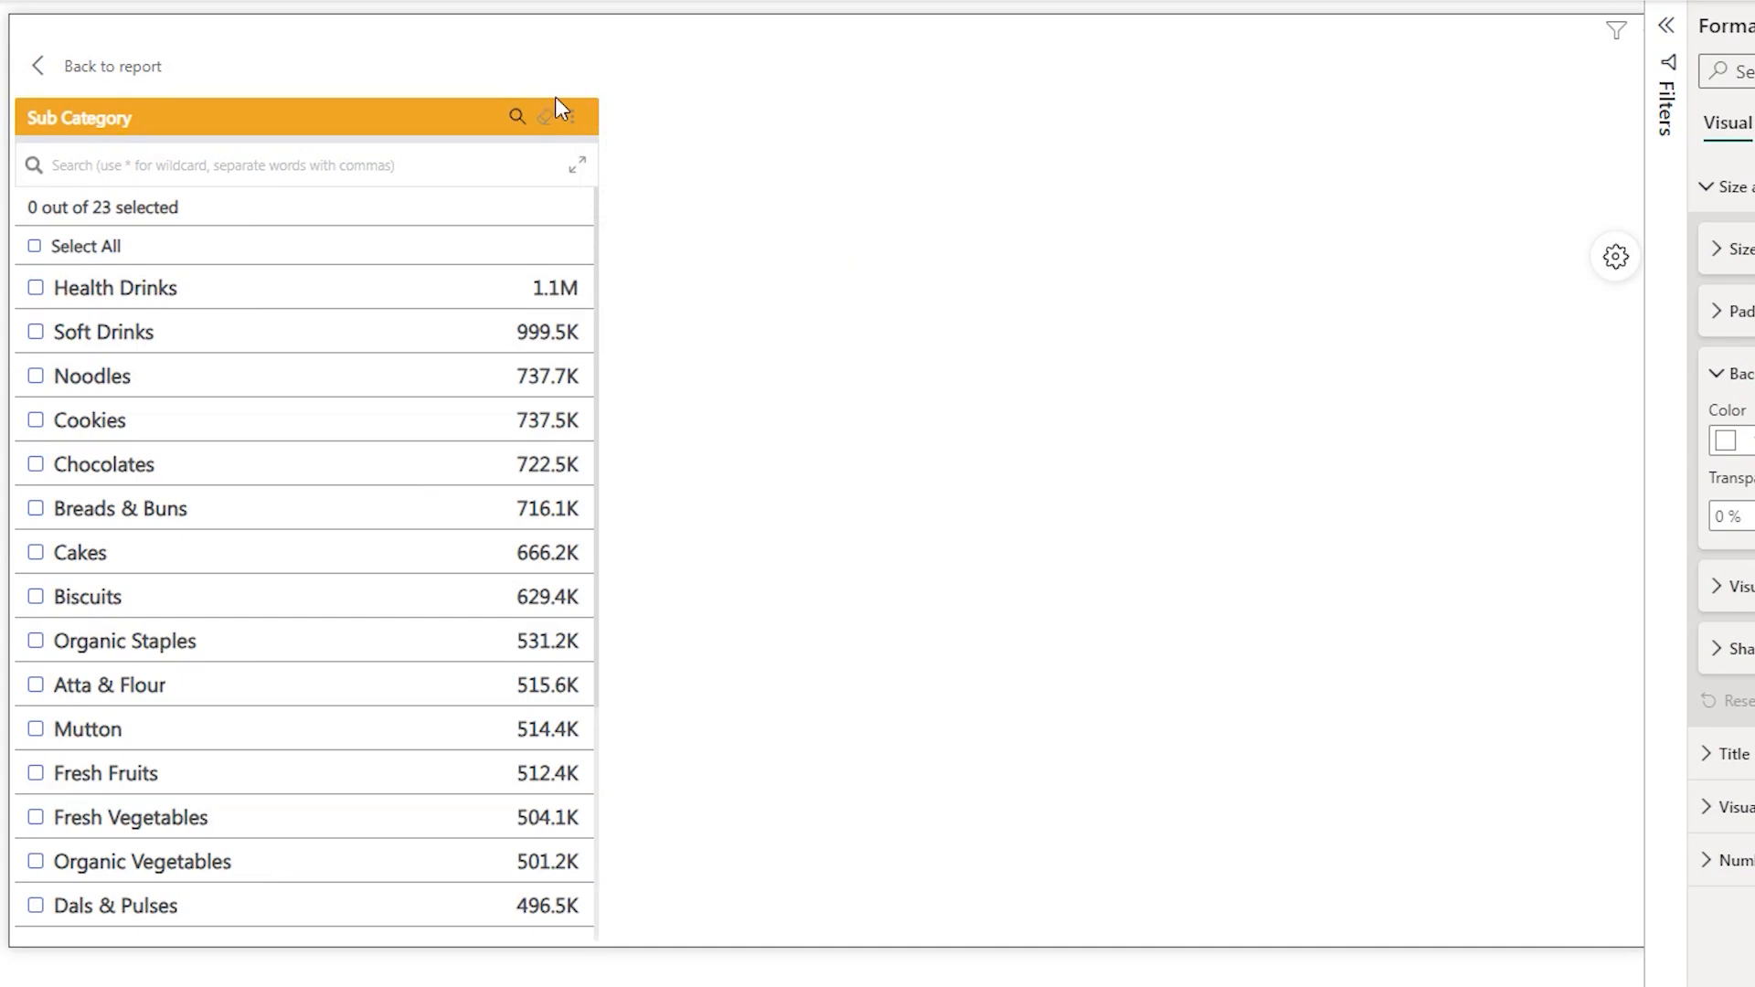
- Apply a Top 5 ranking by Sum of Sales to the sub category list
left_click(573, 117)
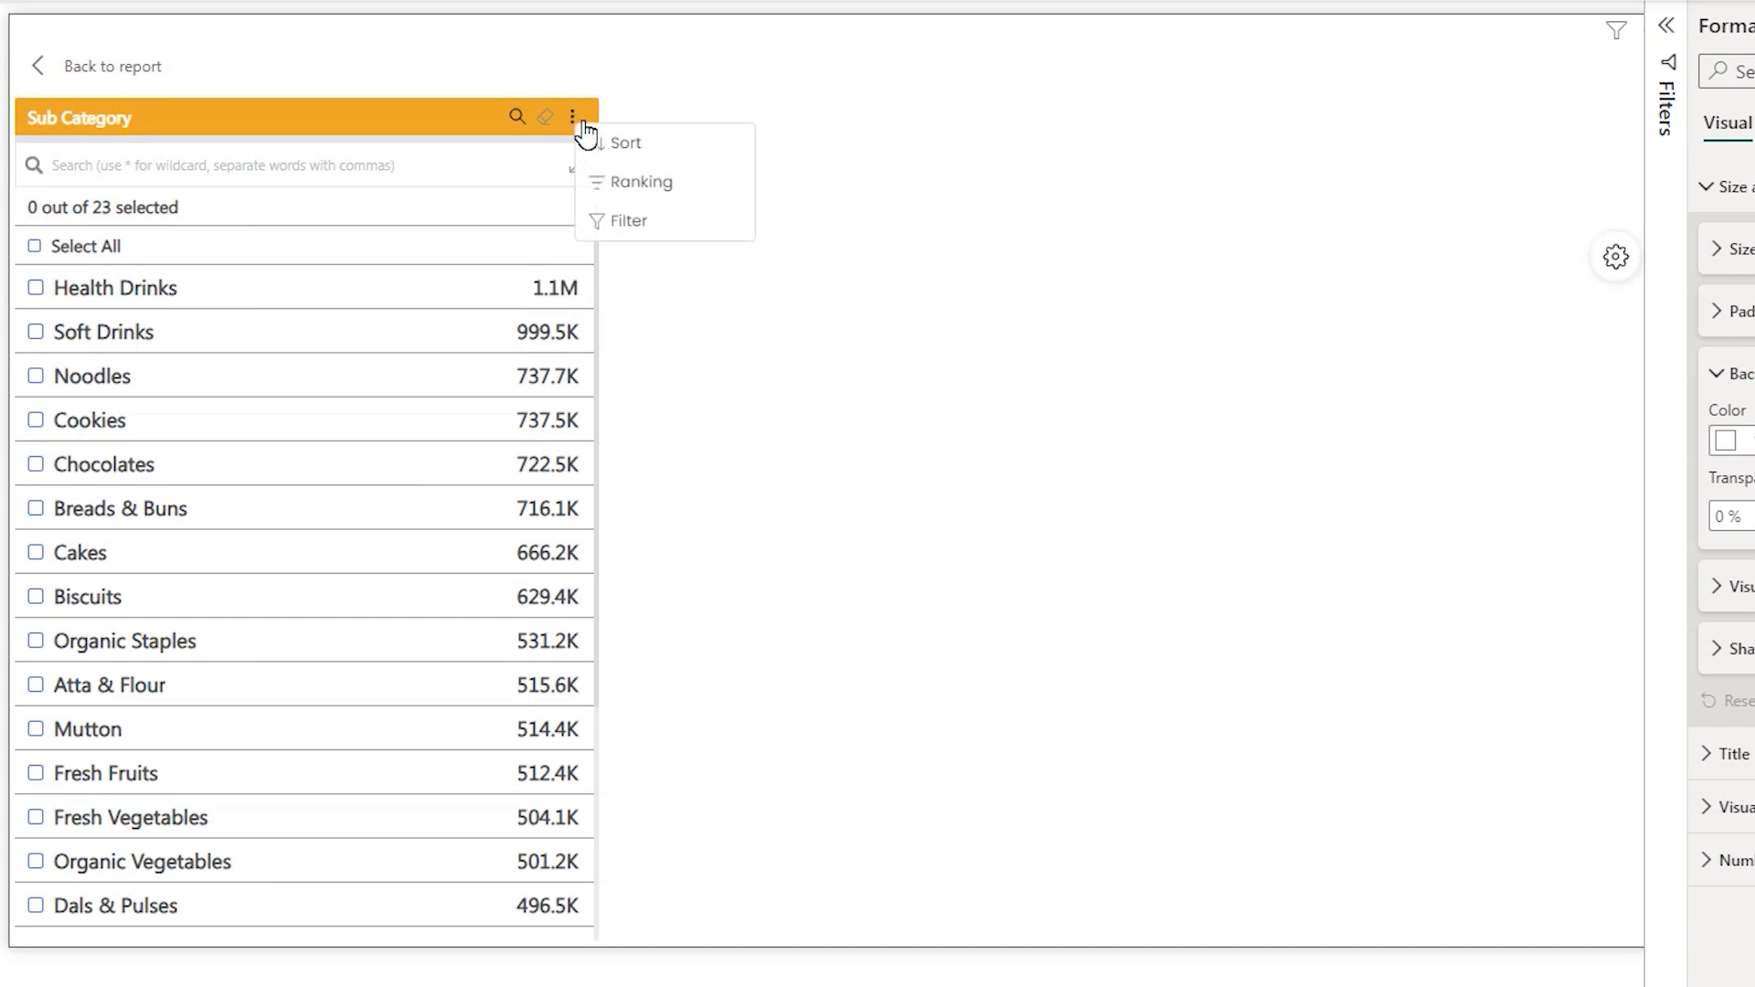
left_click(620, 182)
left_click(501, 220)
left_click(501, 221)
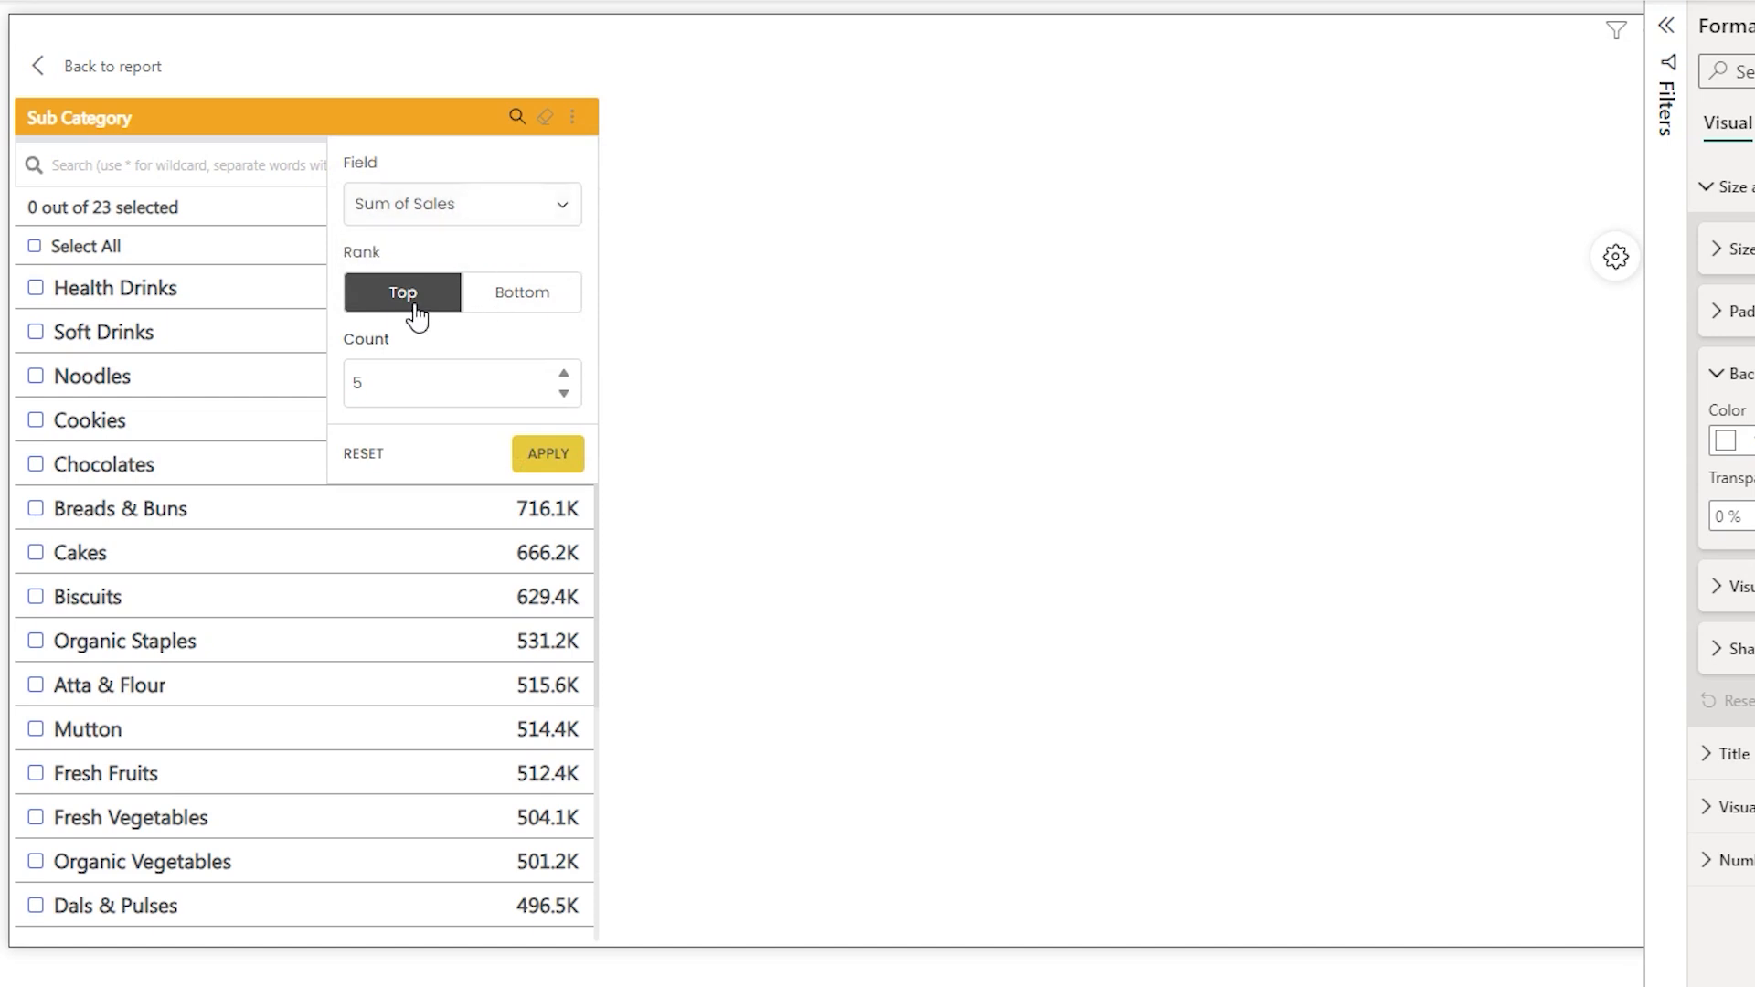
left_click_drag(362, 382, 341, 388)
left_click(548, 454)
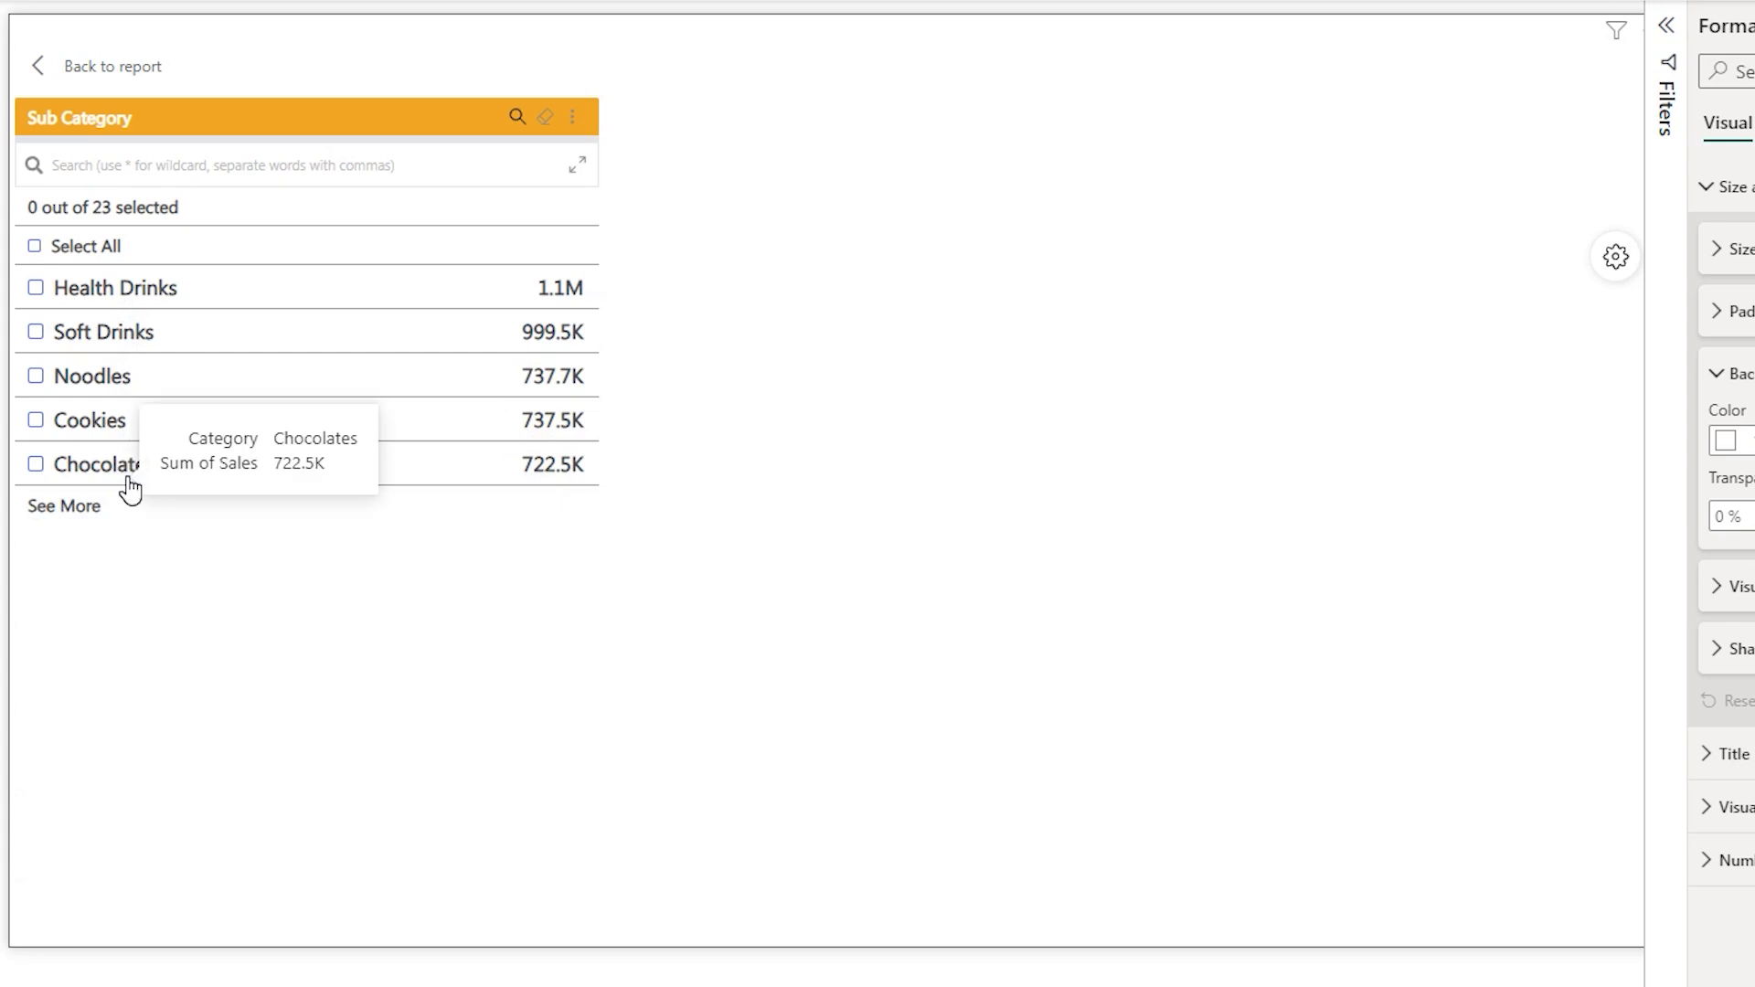
- Show all sub categories and apply a measure filter on Sum of Sales with a value of 100000
left_click(76, 509)
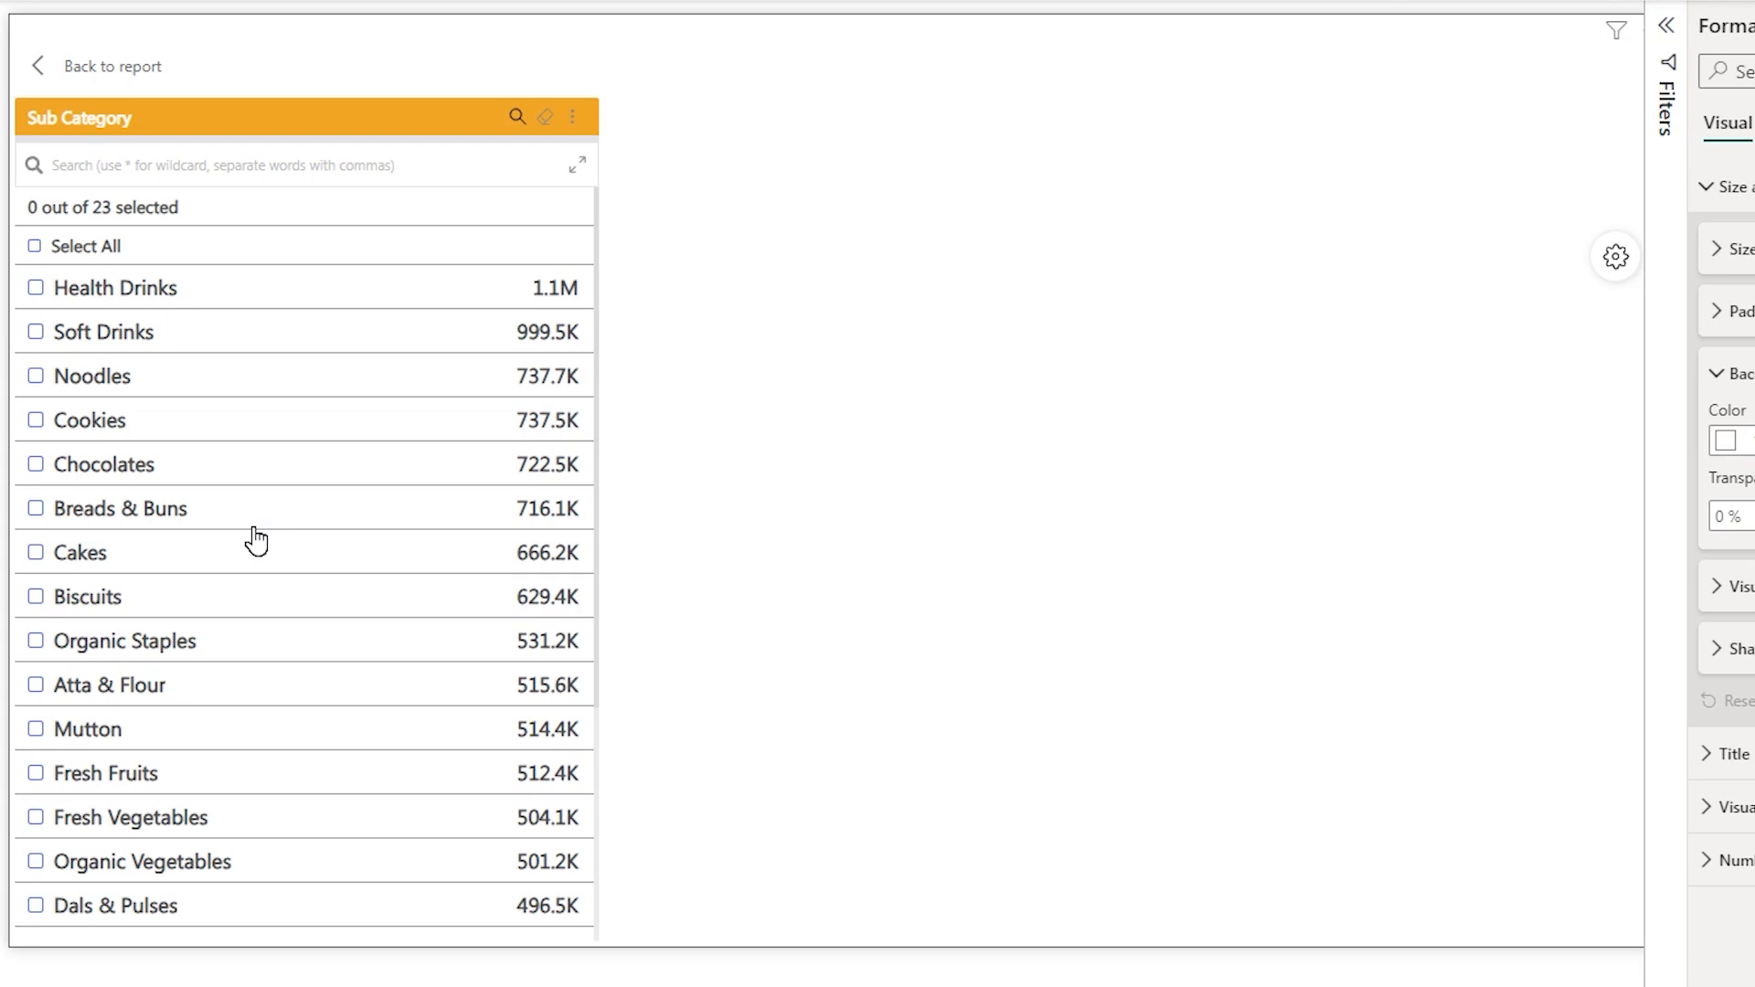
left_click(572, 117)
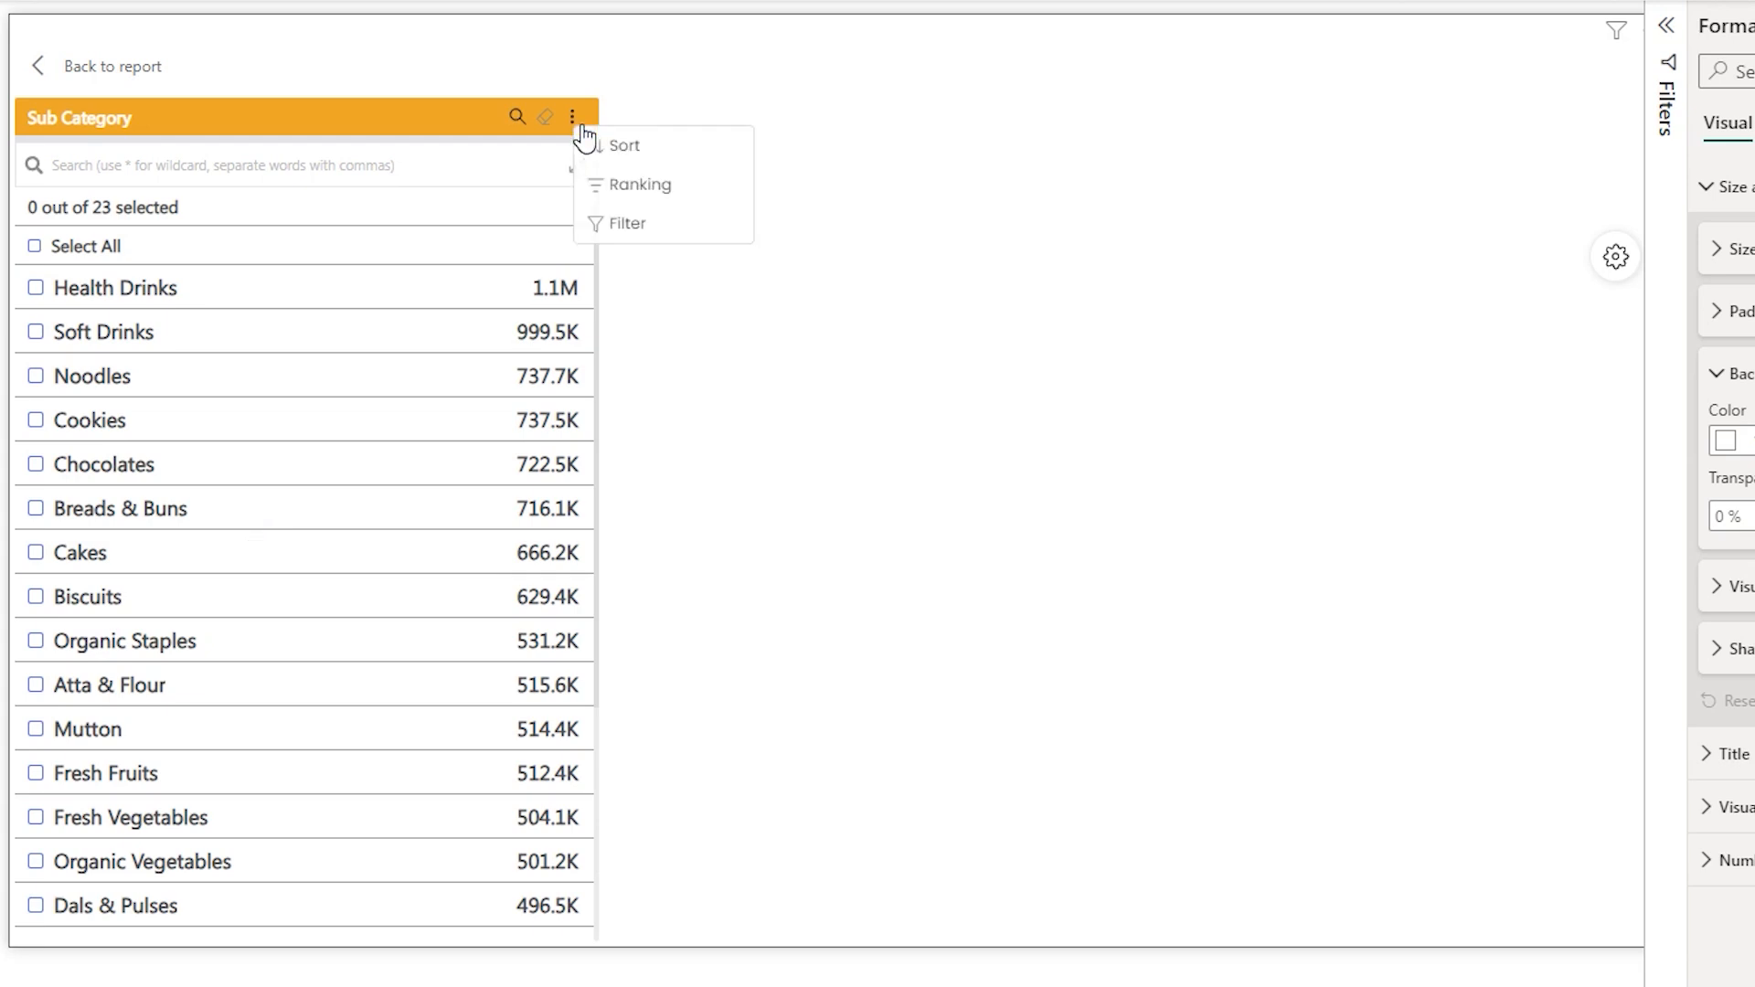
left_click(602, 236)
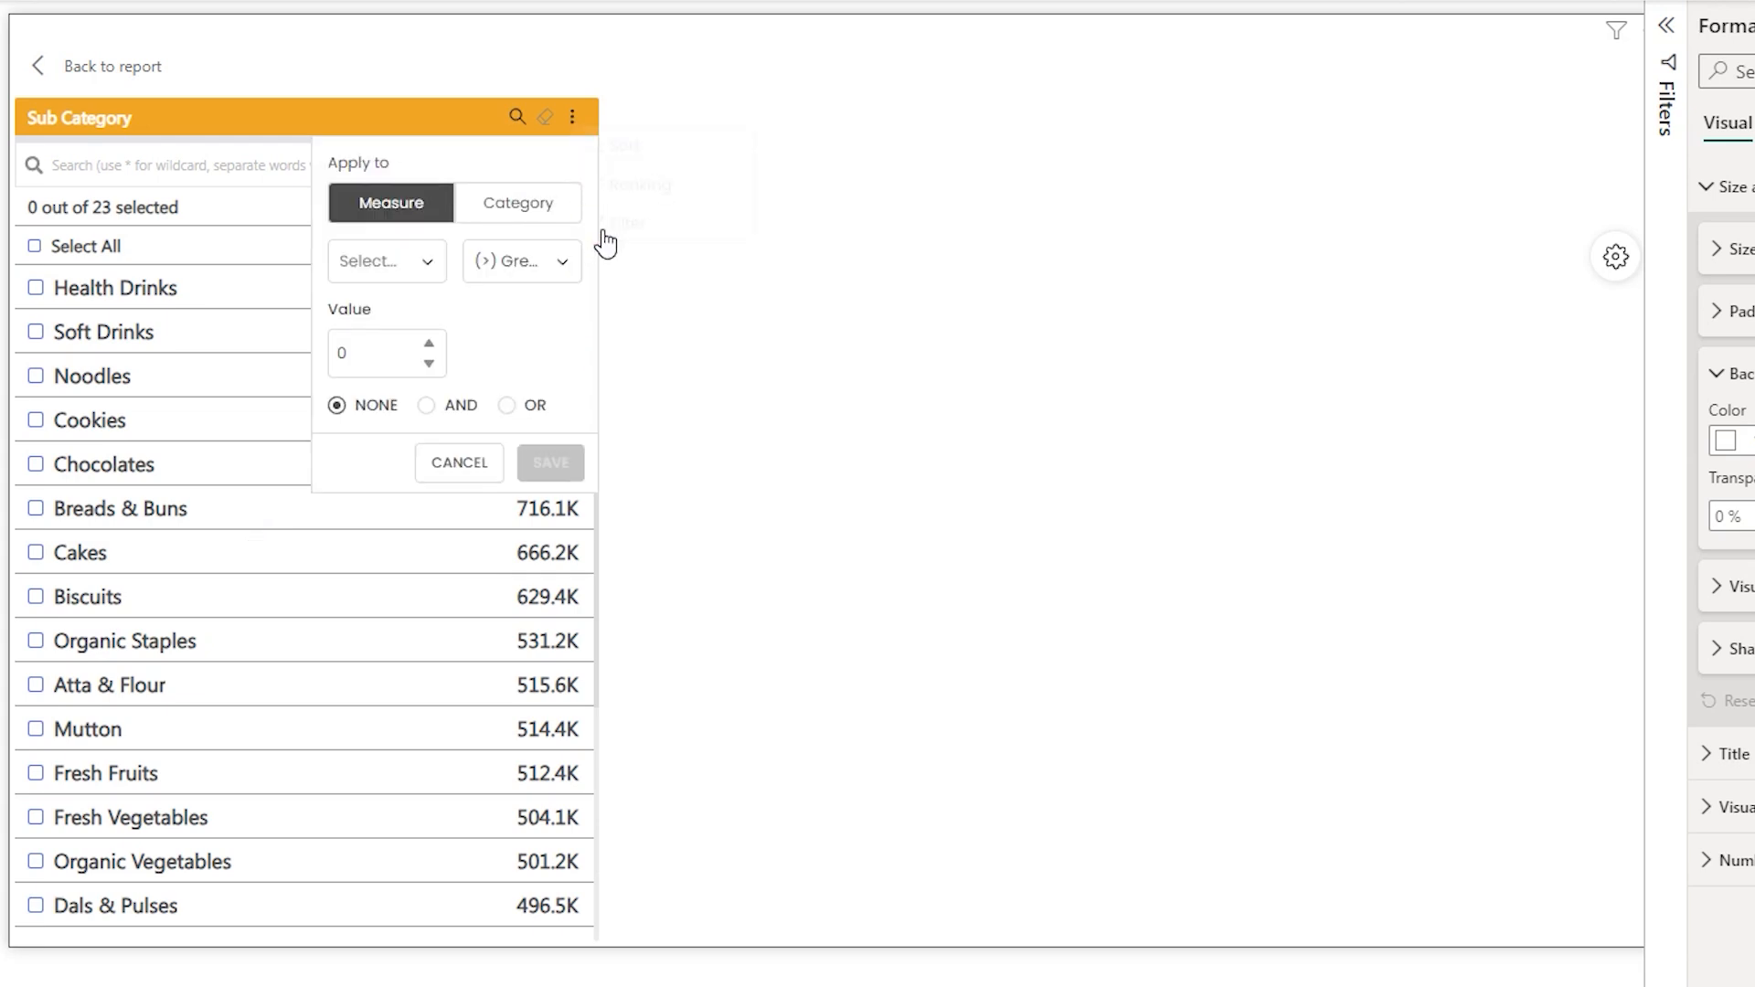
left_click(430, 261)
left_click(375, 337)
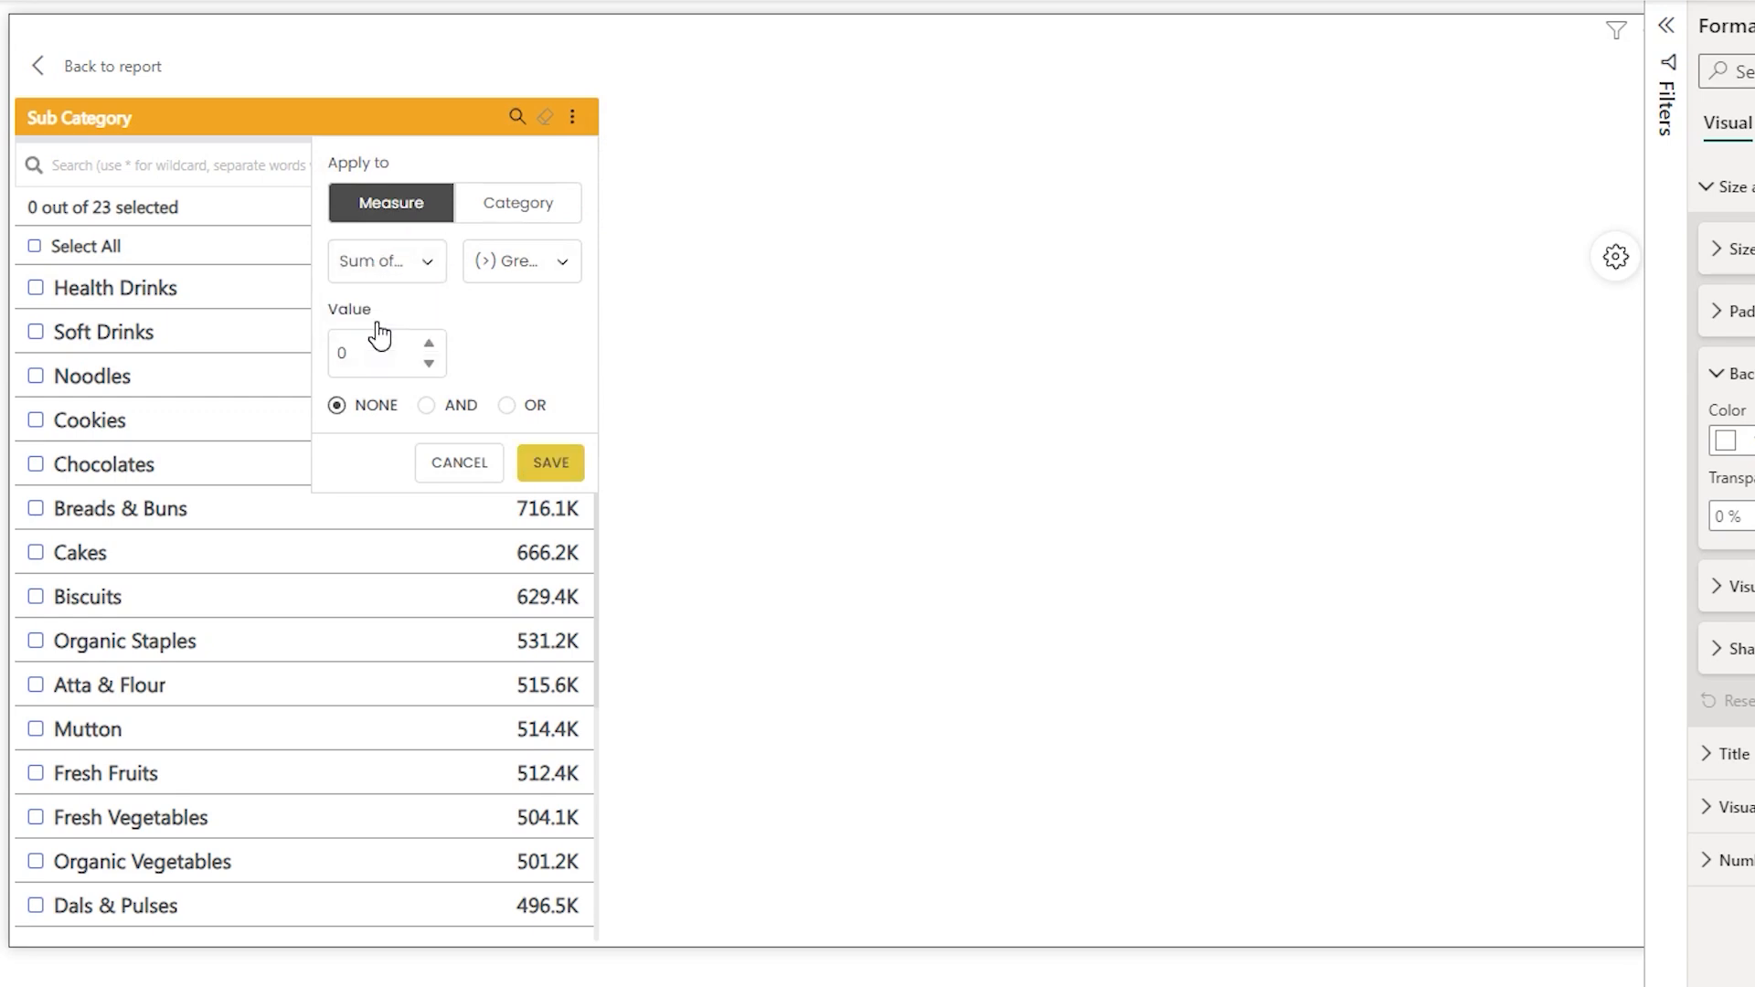
left_click(564, 265)
left_click(470, 345)
double_click(334, 352)
type("100000")
left_click(572, 470)
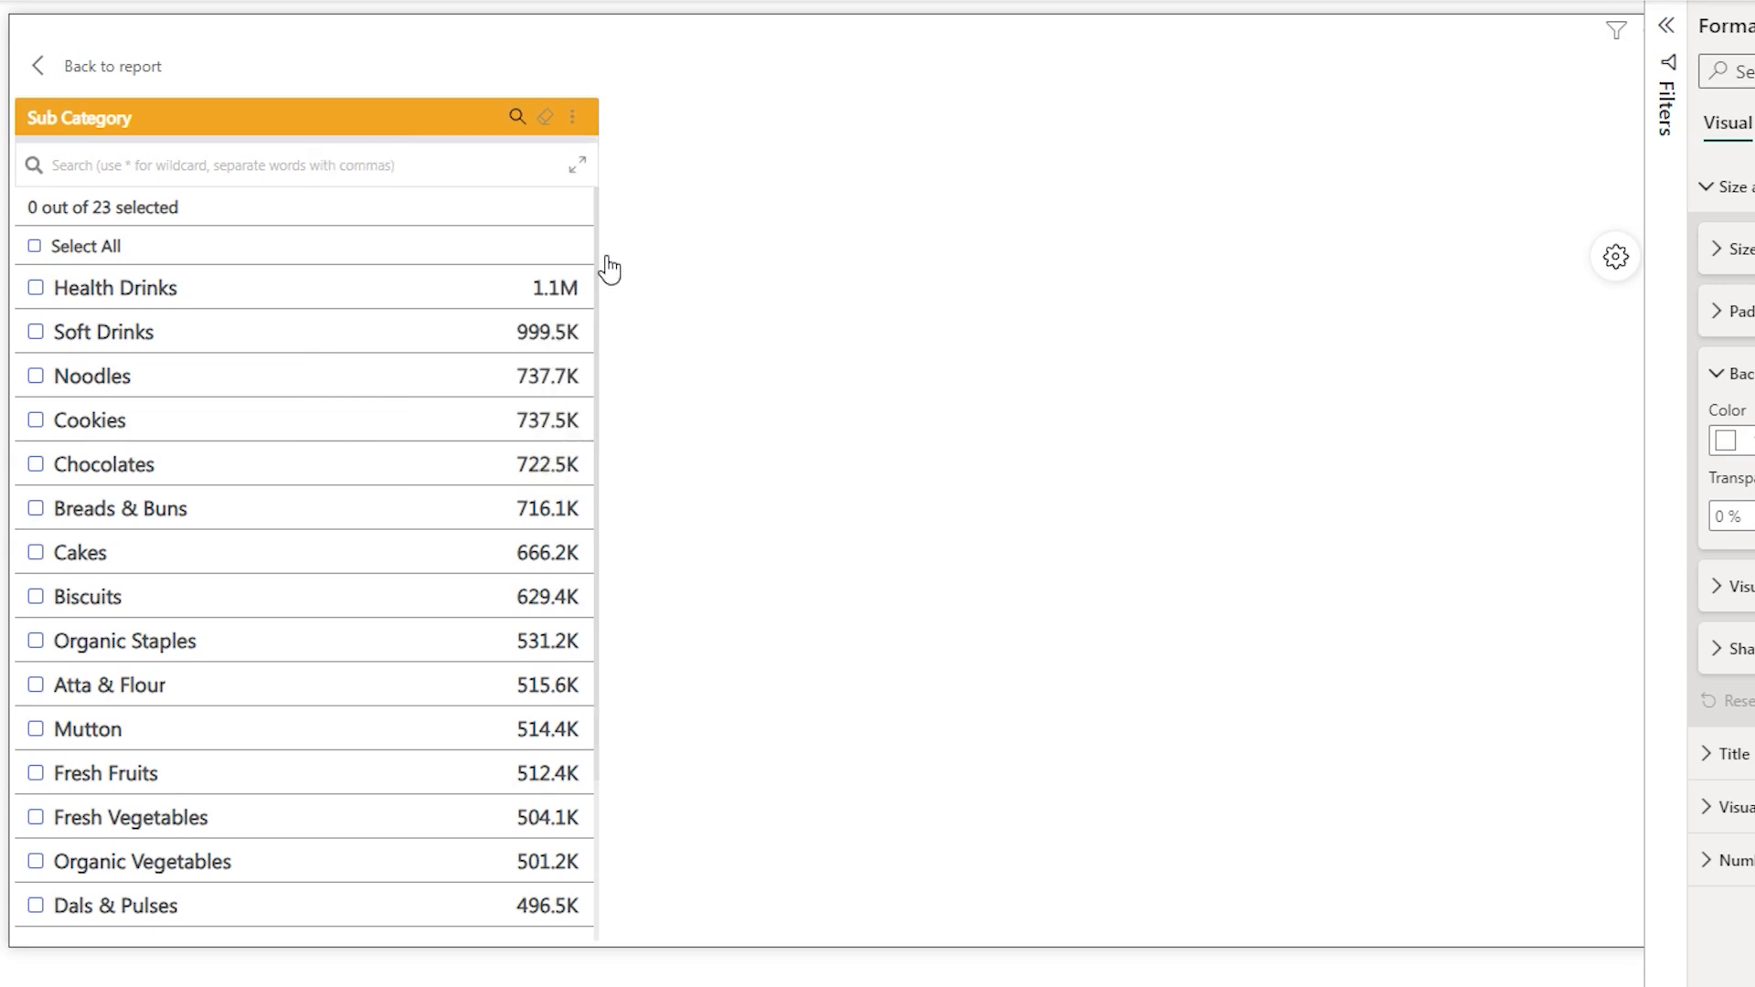
- Scroll through the filtered sub category list to review its entries
scroll(605, 269, "down", 5)
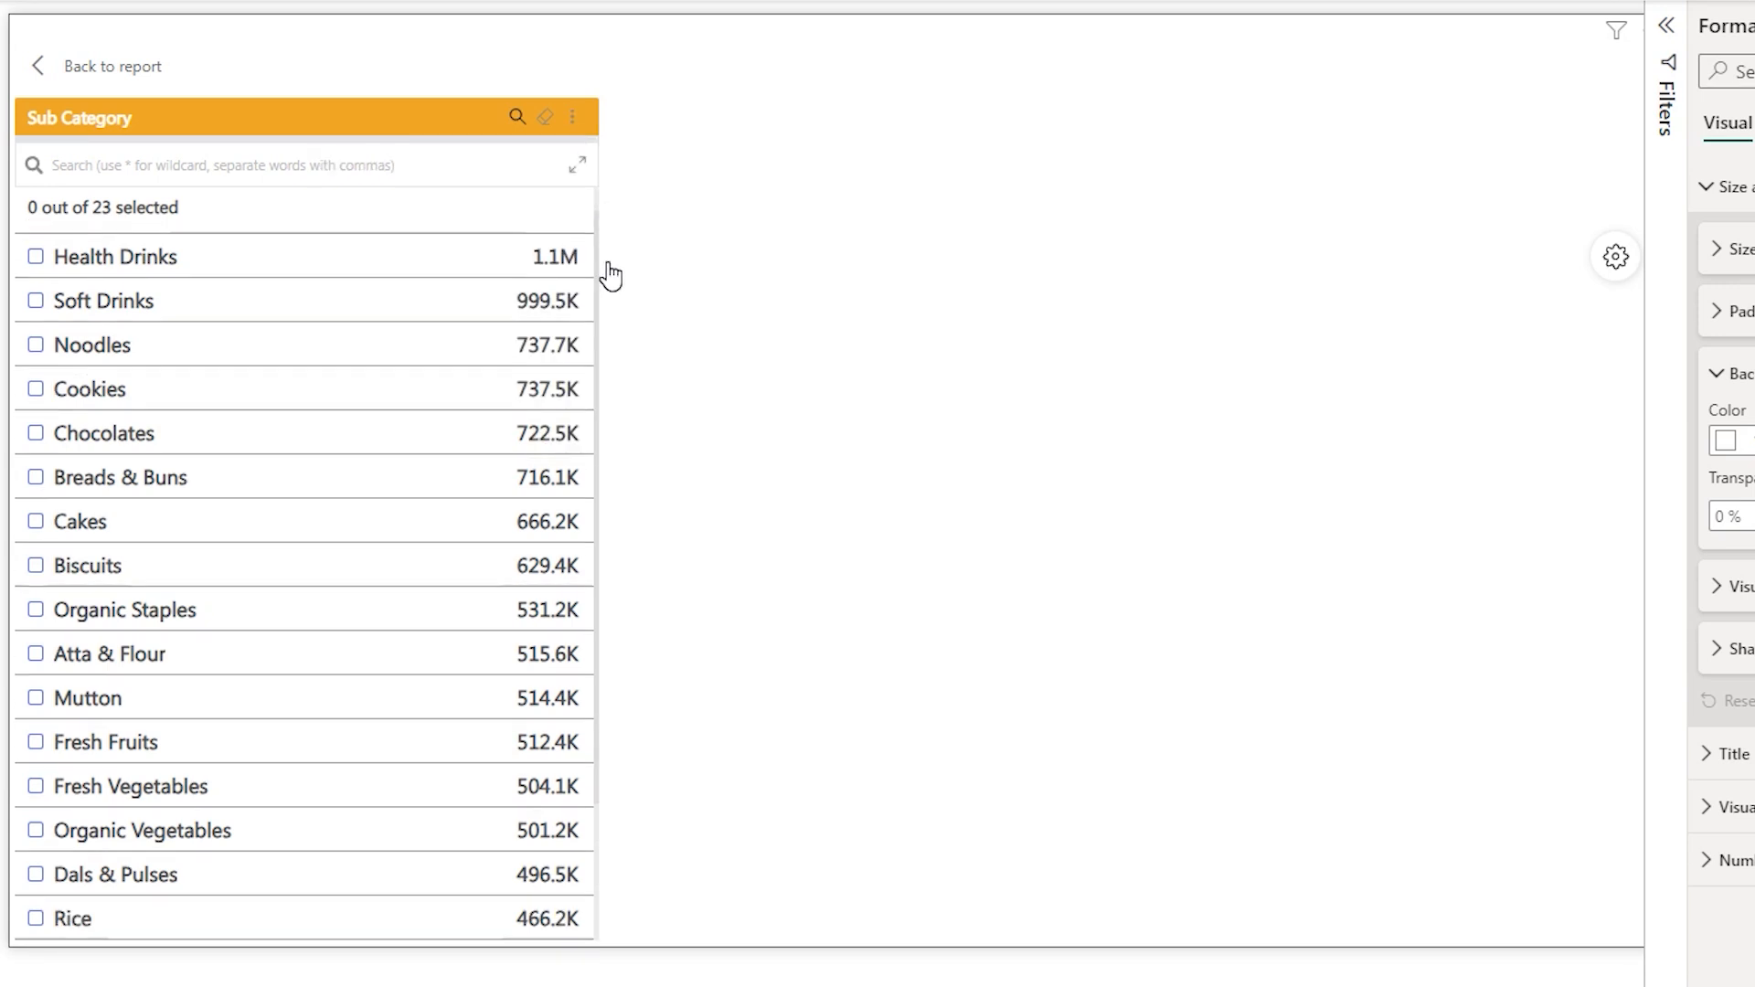
scroll(600, 266, "up", 4)
scroll(603, 292, "down", 2)
scroll(606, 331, "down", 2)
left_click(607, 514)
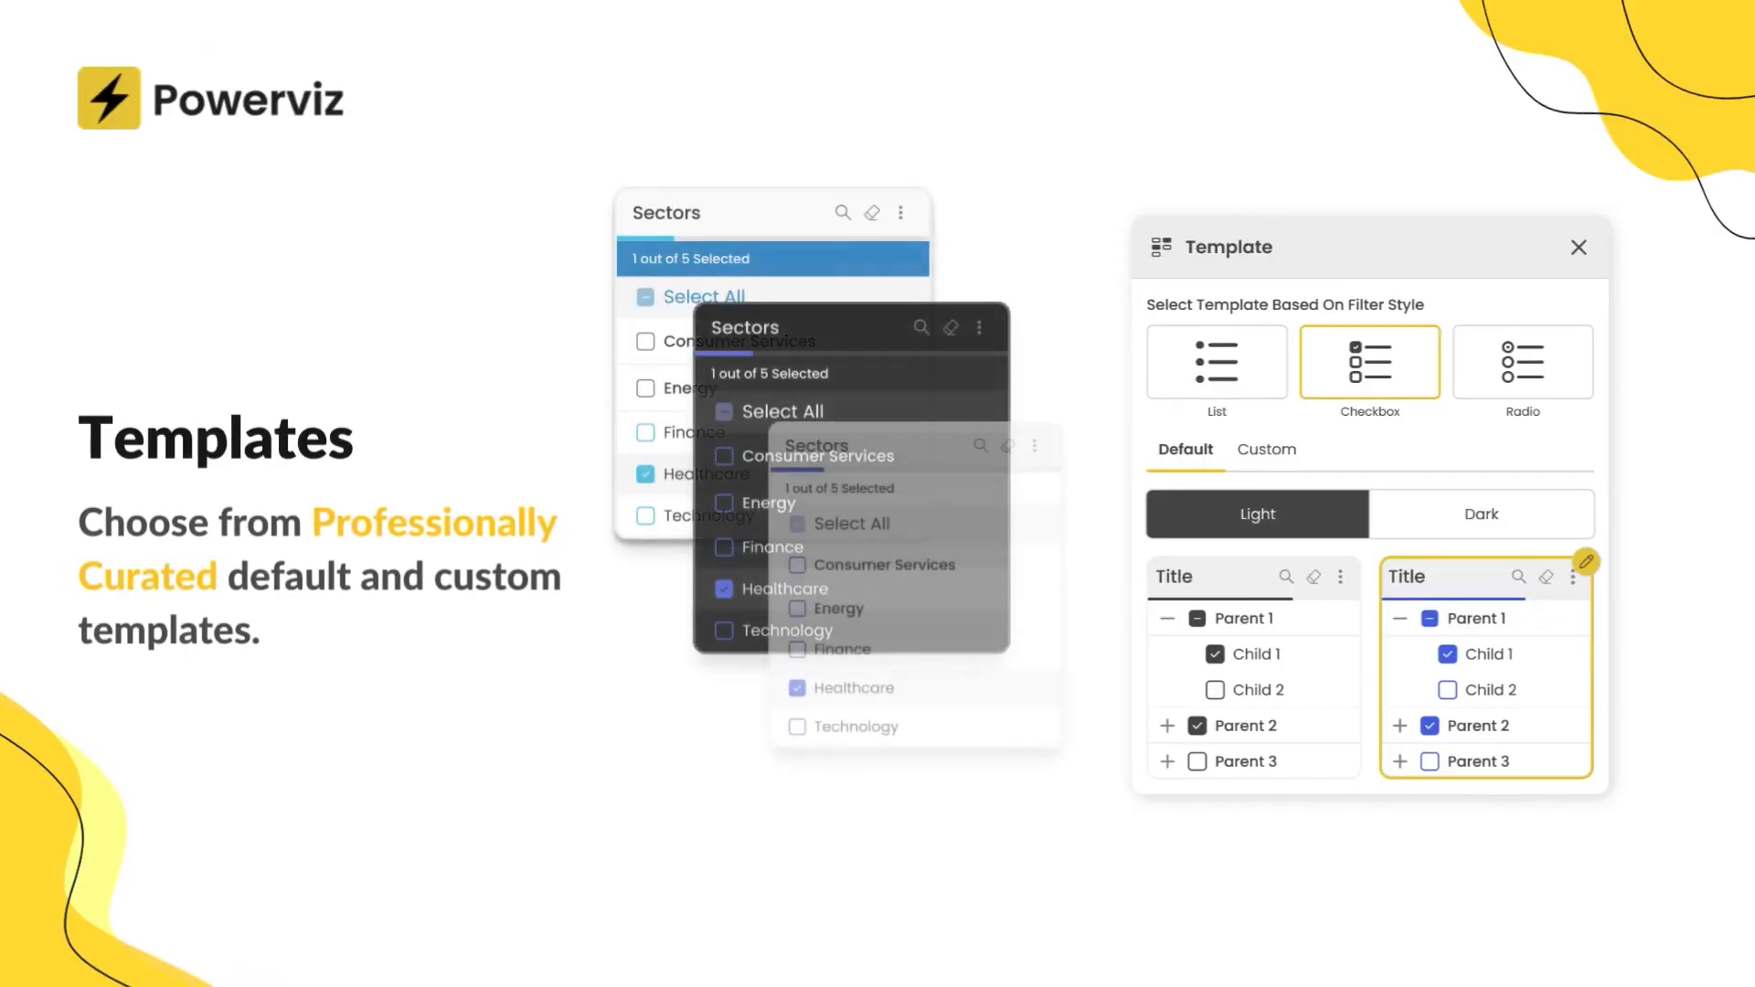